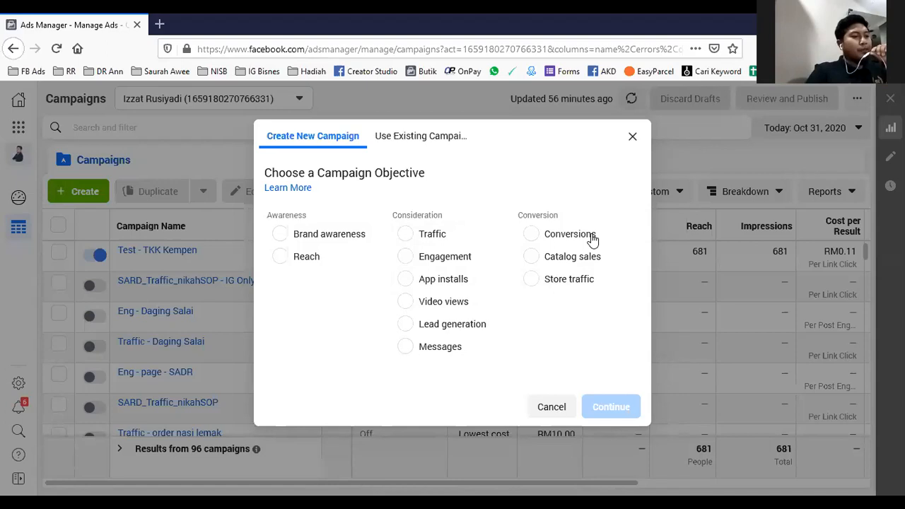
- Choose Traffic as the objective for the new campaign and look over its description
click(469, 239)
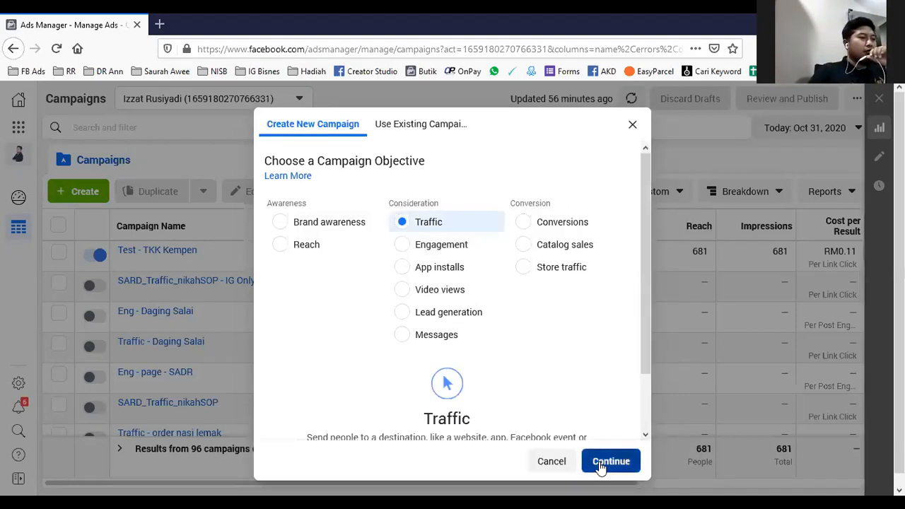
scroll(582, 357, down, 1)
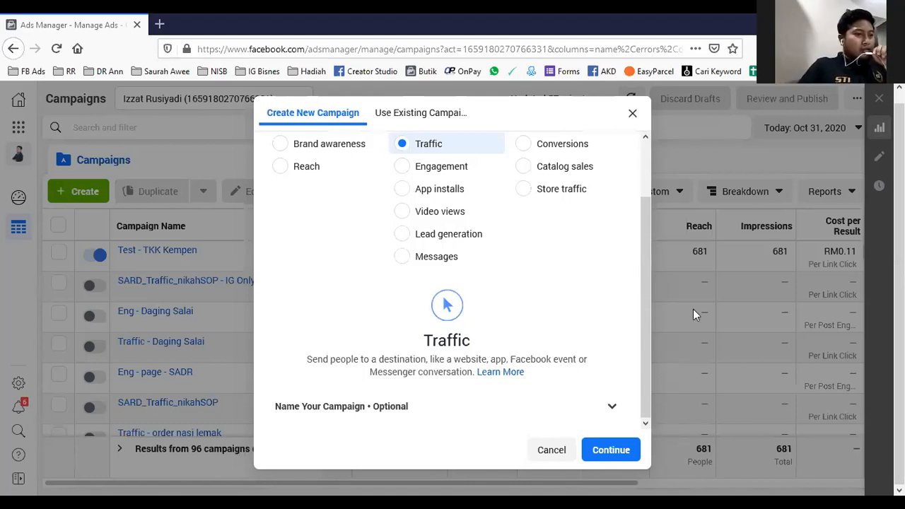
scroll(514, 306, up, 2)
scroll(514, 306, up, 1)
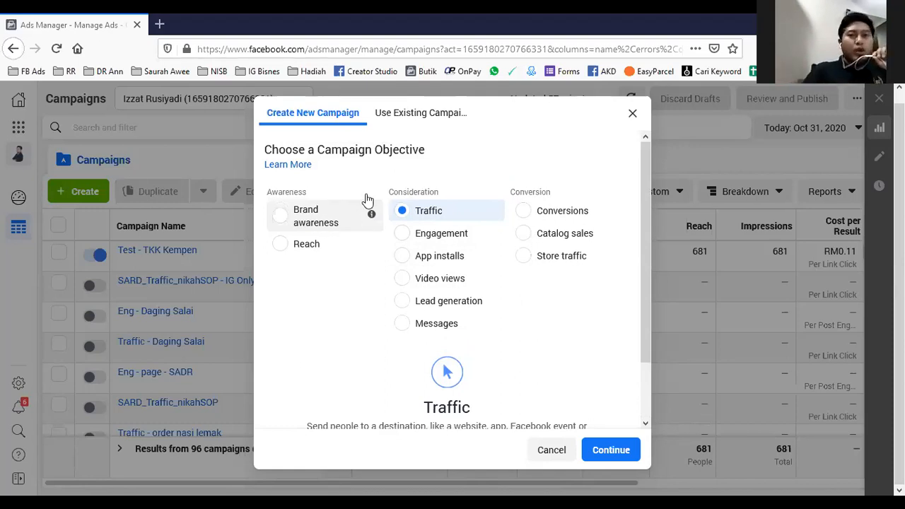
scroll(514, 315, down, 2)
scroll(547, 318, up, 2)
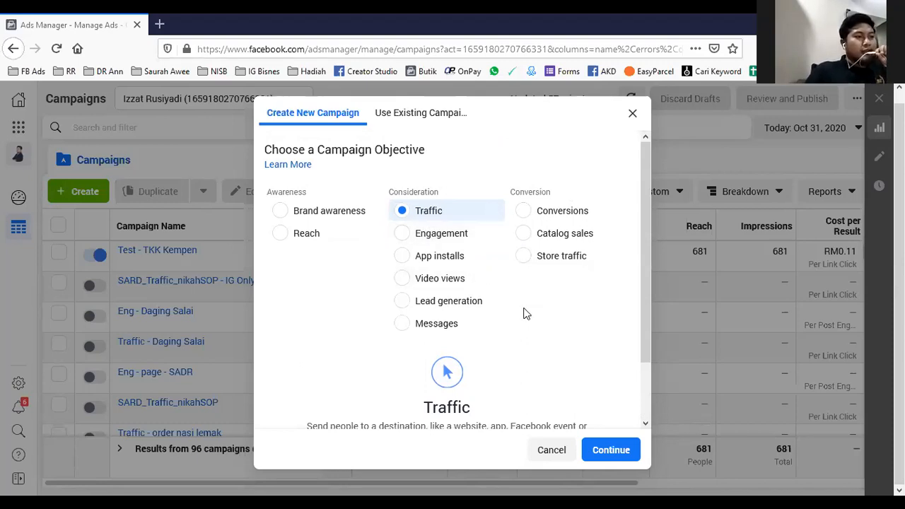
- Name the campaign "Test TKK - 2" and continue to its settings
scroll(525, 312, down, 2)
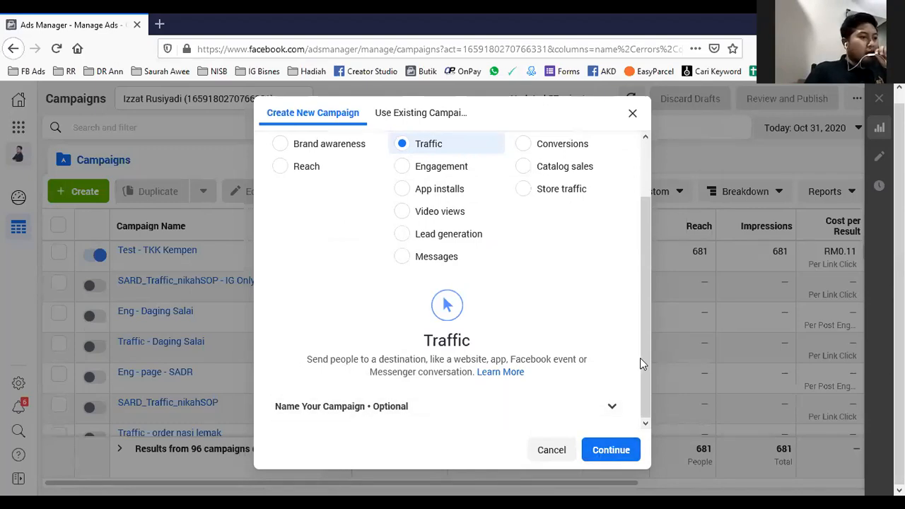
click(610, 407)
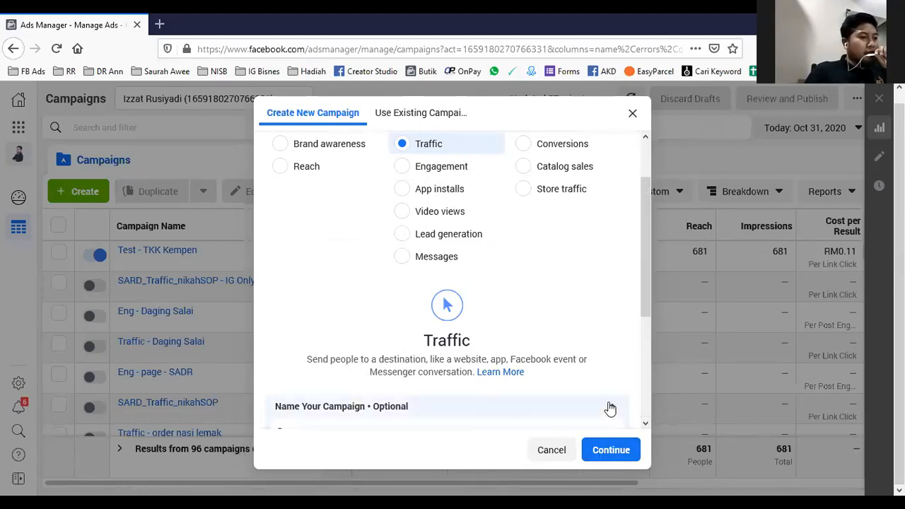
click(351, 271)
text(T)
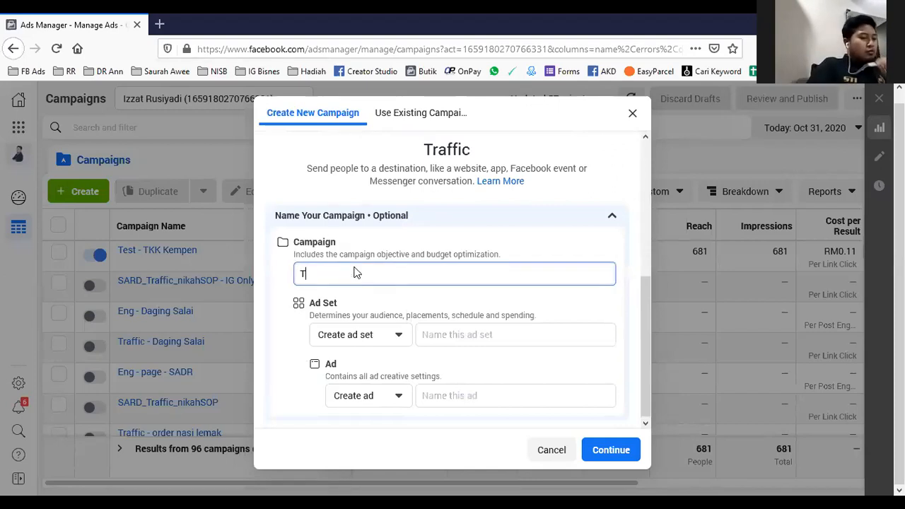
text(est TKK)
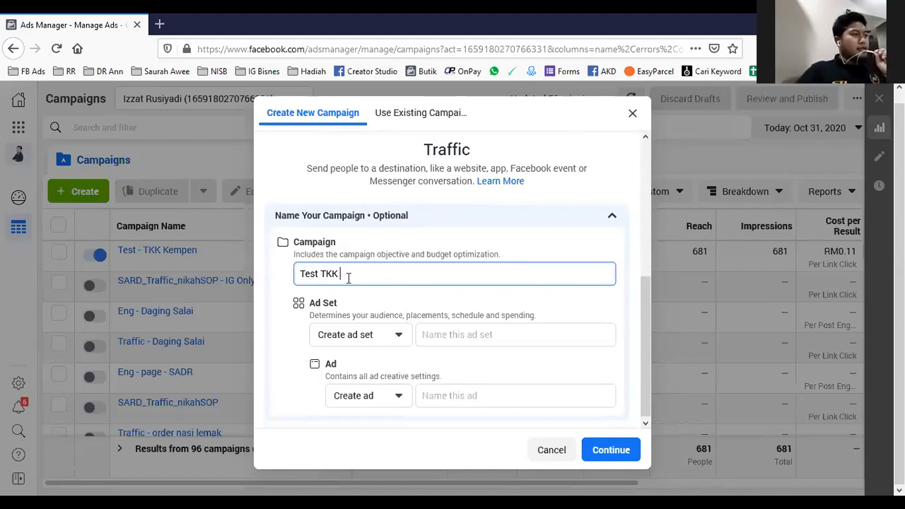
text(- 2)
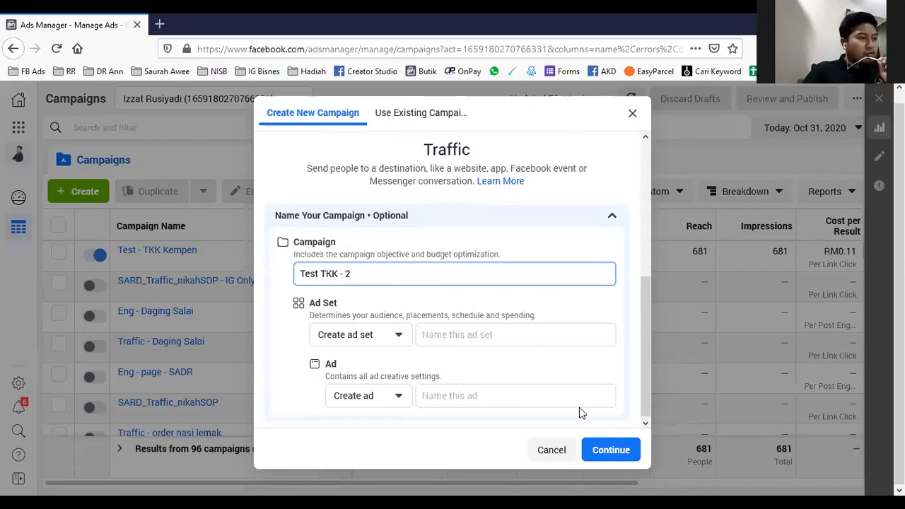
click(609, 451)
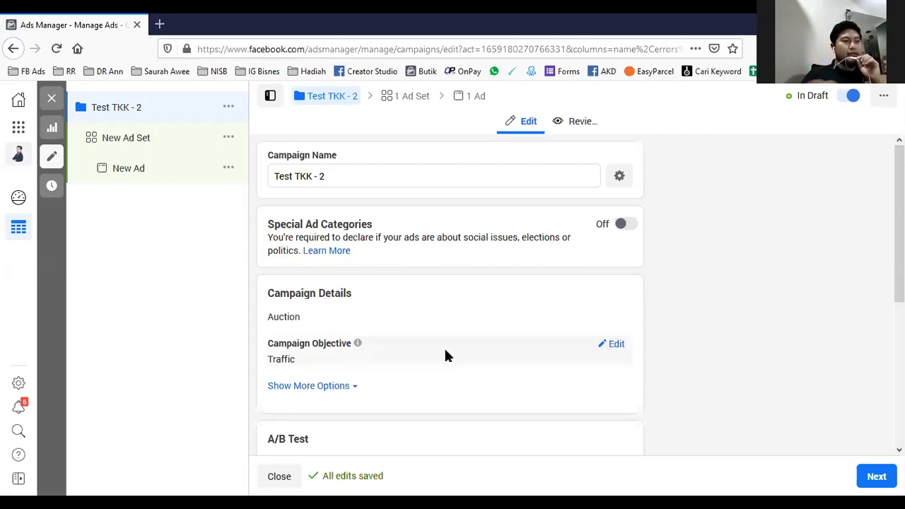
- Examine the campaign-level settings, from special ad categories and campaign details to A/B test and campaign budget optimization
scroll(446, 347, down, 4)
scroll(432, 299, up, 1)
scroll(432, 299, down, 1)
scroll(496, 299, up, 4)
scroll(481, 297, down, 1)
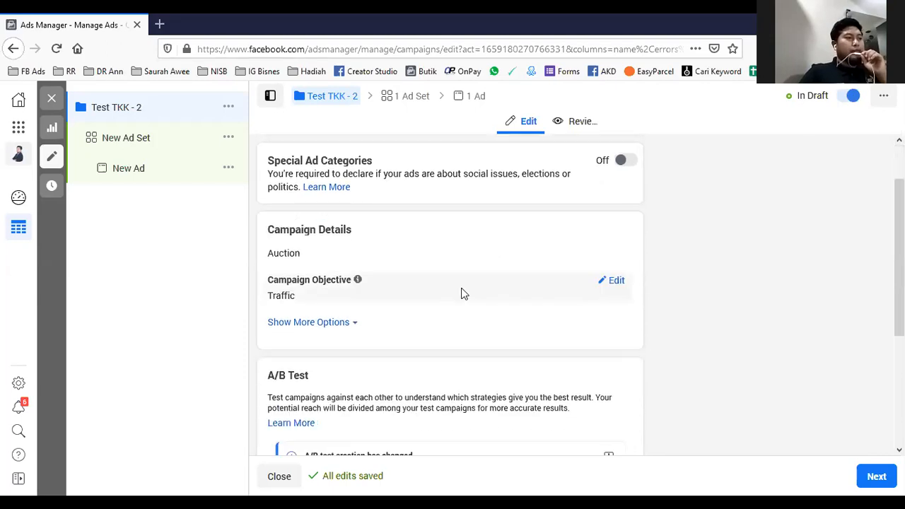
scroll(438, 188, down, 3)
scroll(465, 303, up, 4)
scroll(464, 301, down, 4)
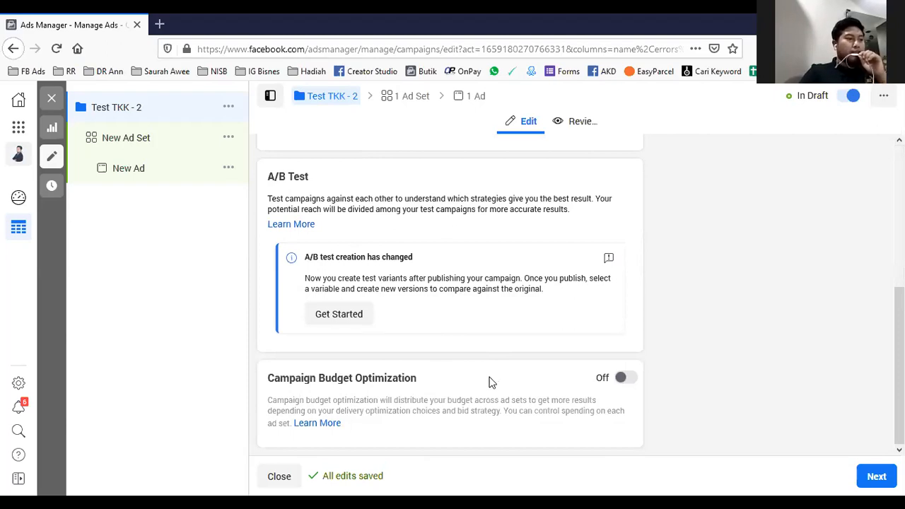
- Turn Campaign Budget Optimization on to see its options, switch it back off, and proceed to the ad set settings
click(625, 378)
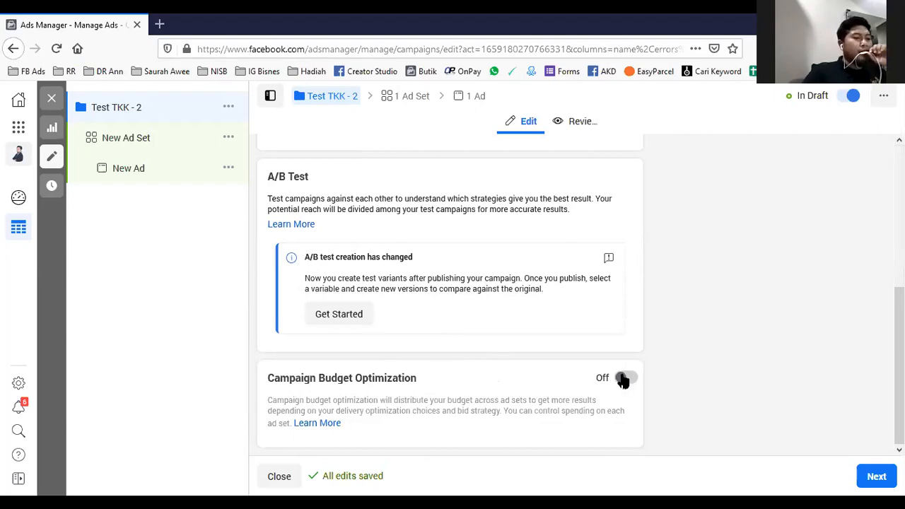
scroll(490, 343, down, 2)
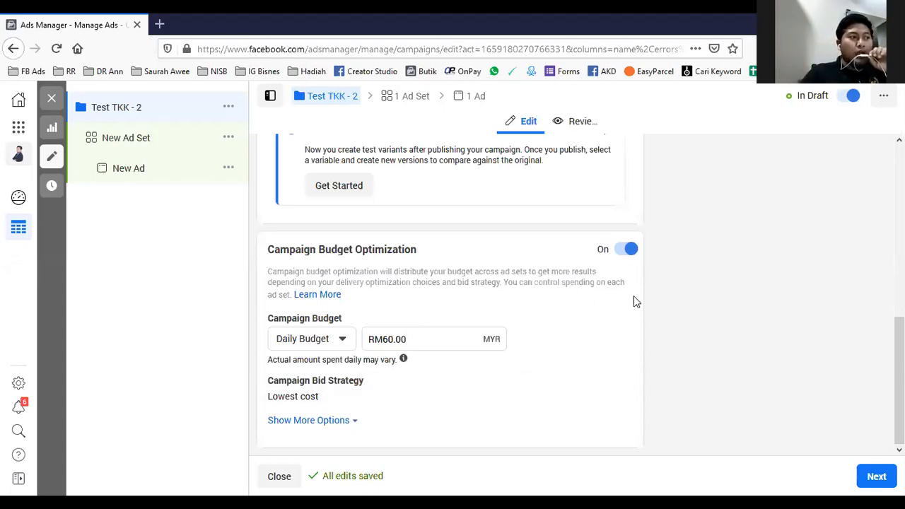
click(621, 256)
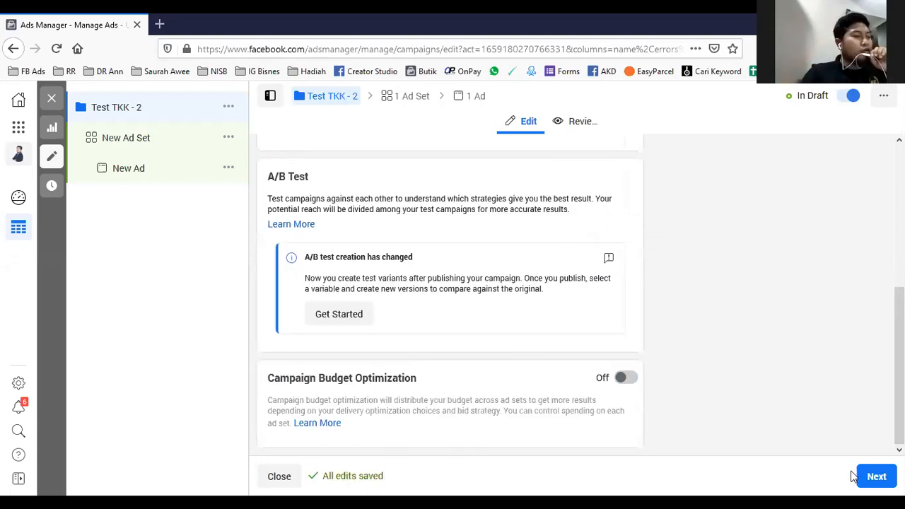
click(877, 477)
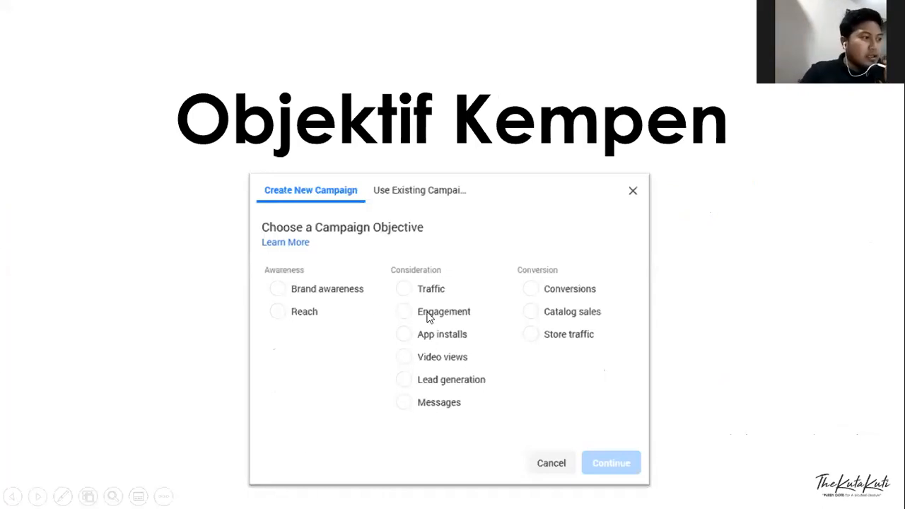
click(585, 345)
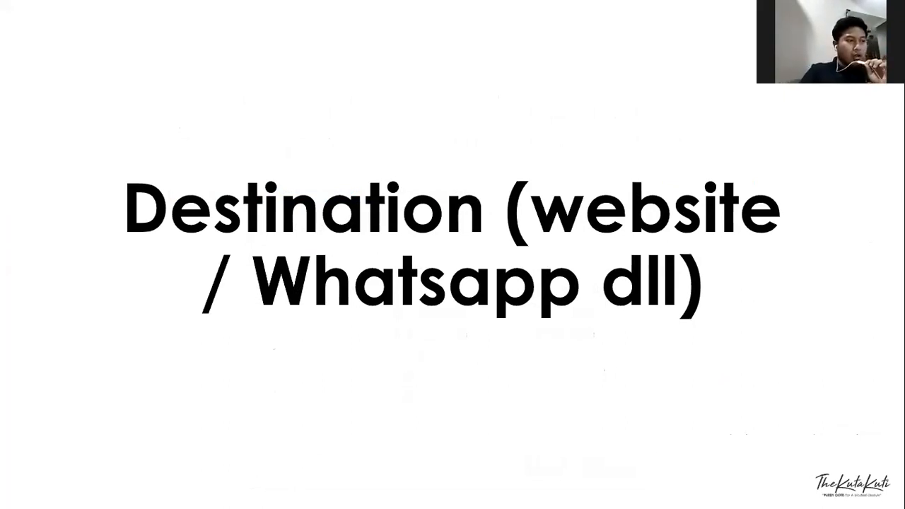
key(Right)
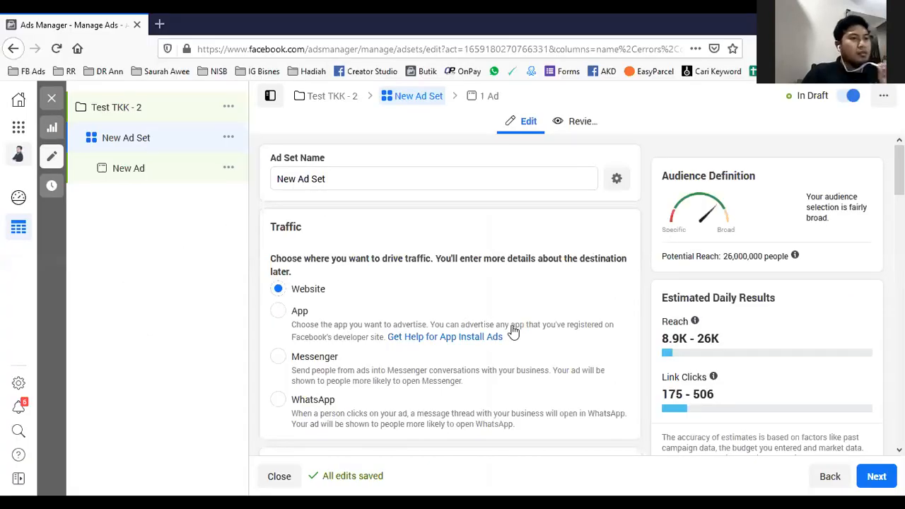
- Examine the ad set's name and its traffic destination choices: Website, App, Messenger and WhatsApp
scroll(512, 326, down, 1)
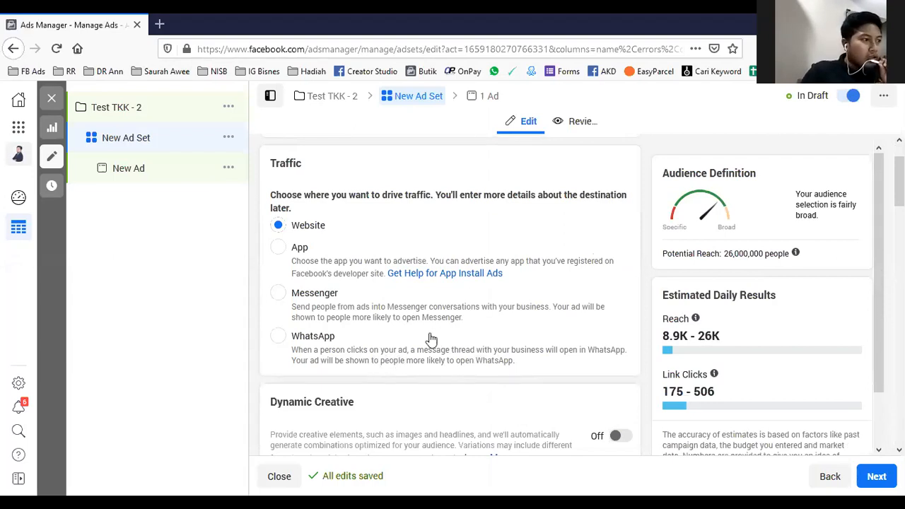
scroll(431, 339, up, 1)
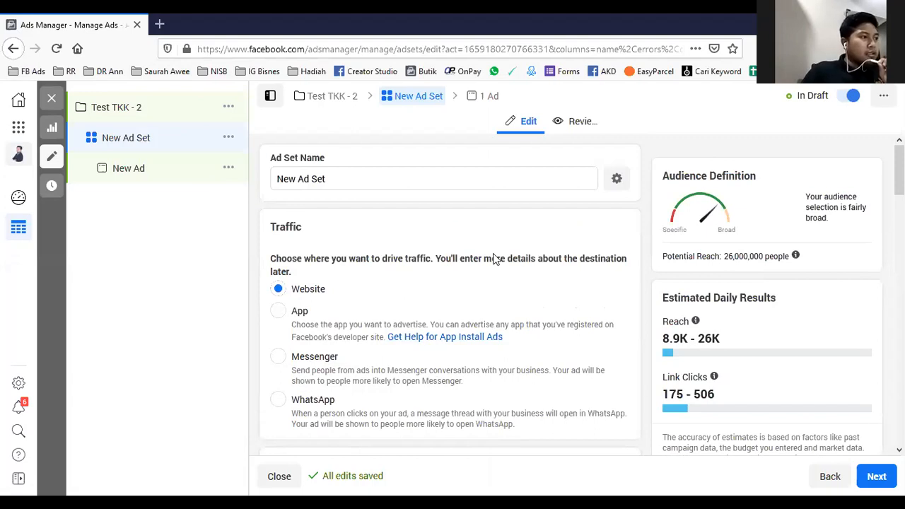
triple_click(328, 178)
click(356, 226)
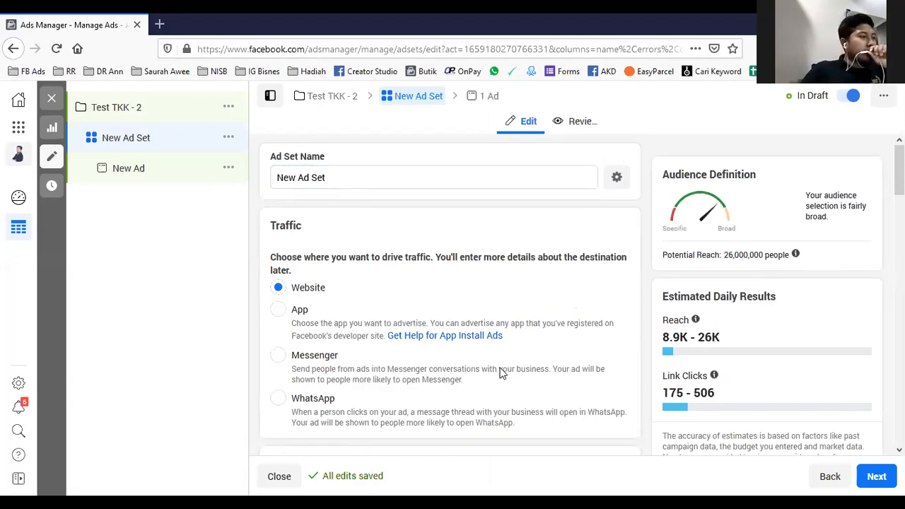
scroll(502, 374, down, 3)
scroll(506, 381, up, 3)
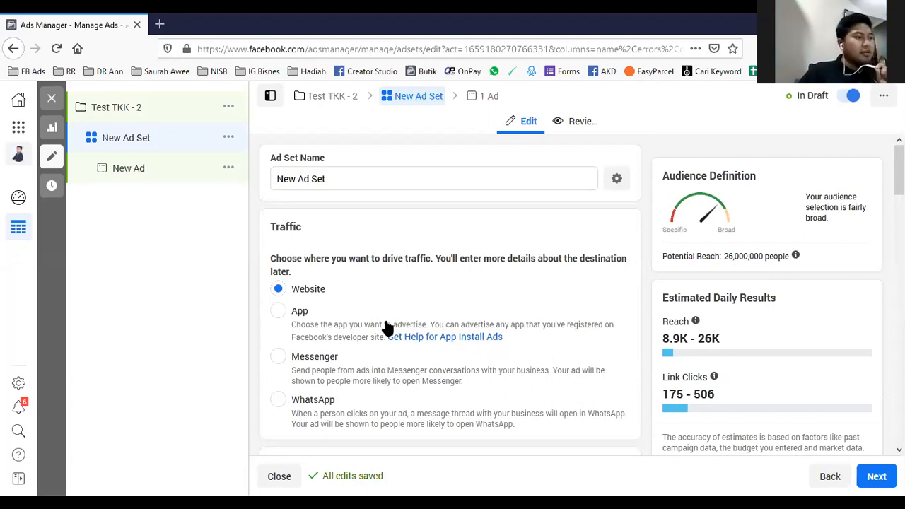
scroll(378, 294, down, 1)
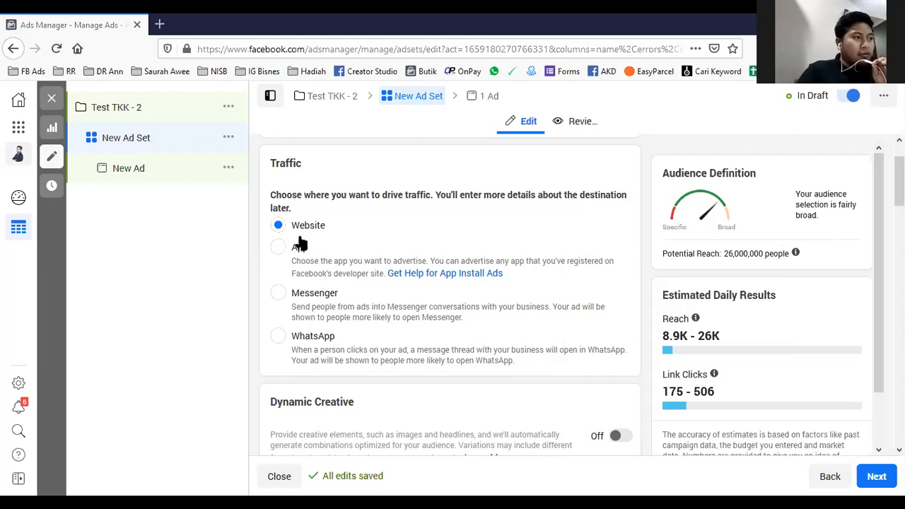
scroll(323, 217, down, 2)
scroll(322, 242, up, 1)
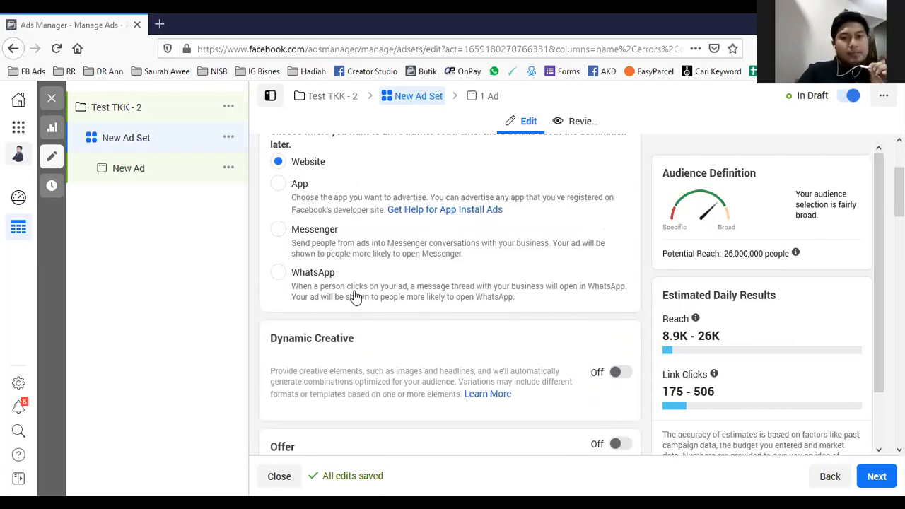
- Try WhatsApp as the traffic destination, open its page selection, and return the destination to Website
click(279, 273)
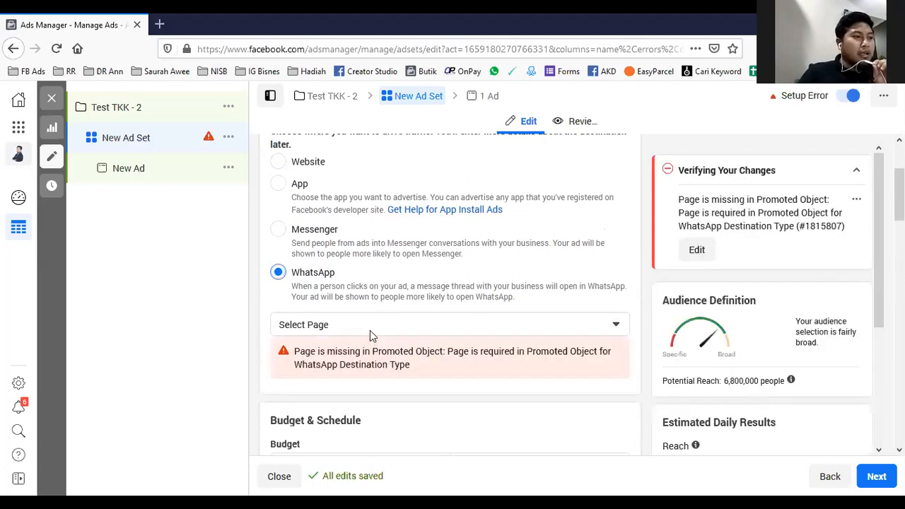
click(347, 323)
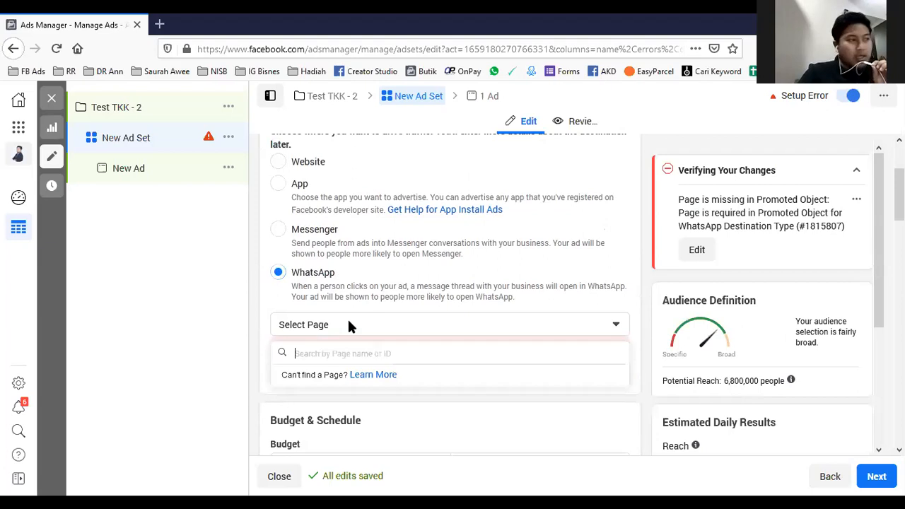
click(251, 266)
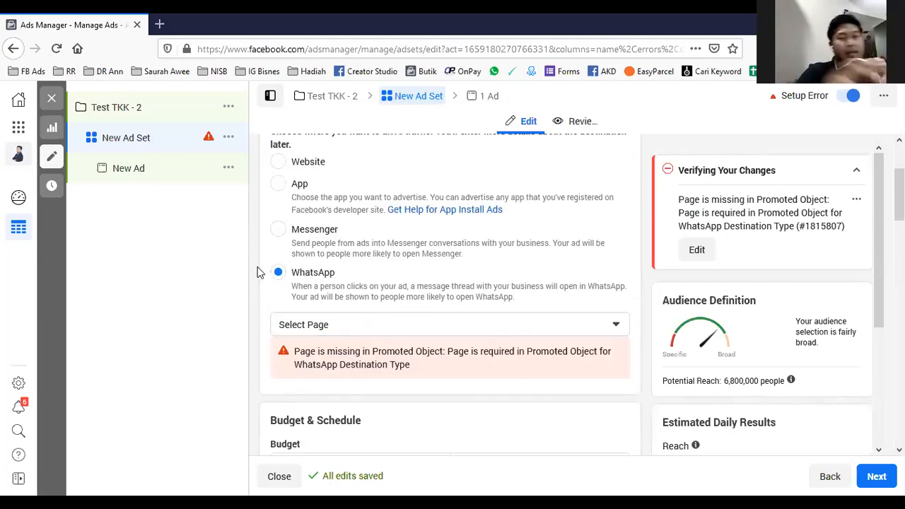
scroll(366, 303, up, 3)
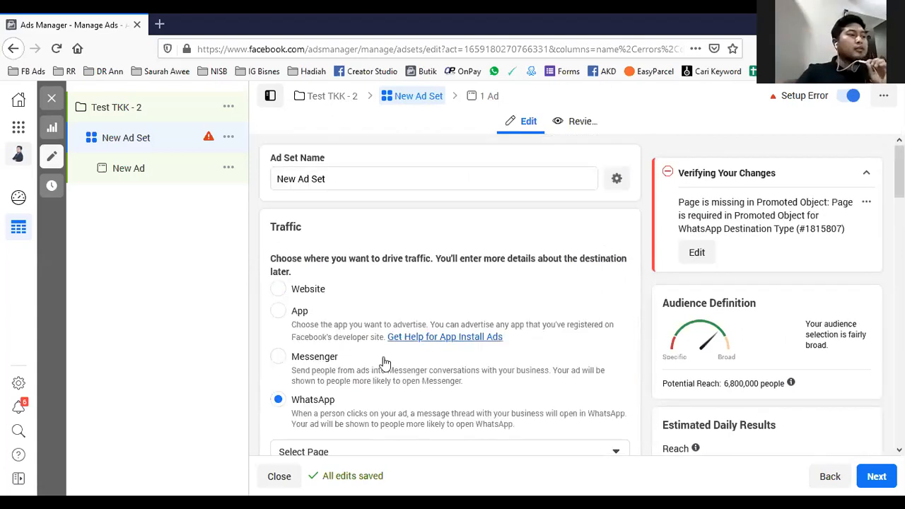
click(278, 297)
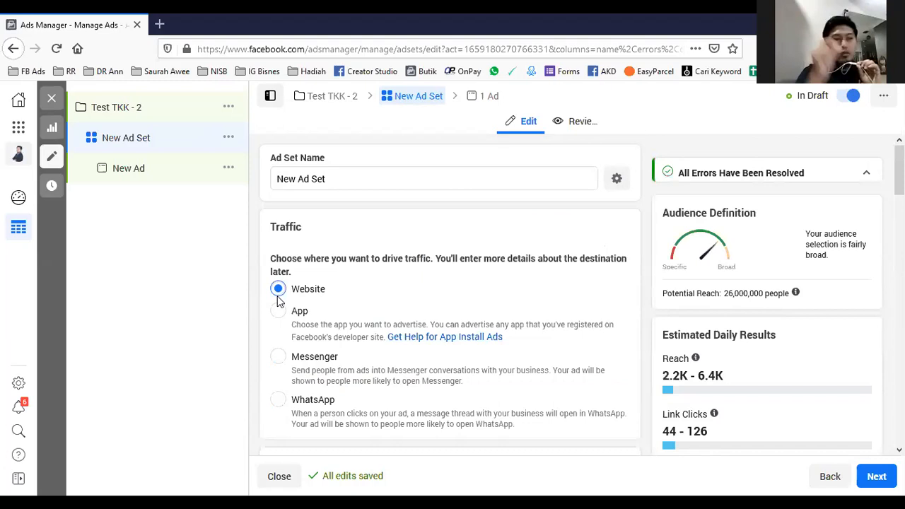
- Set the ad set's daily budget to RM4.00 and highlight the minimum amount in the budget notice
scroll(347, 303, down, 3)
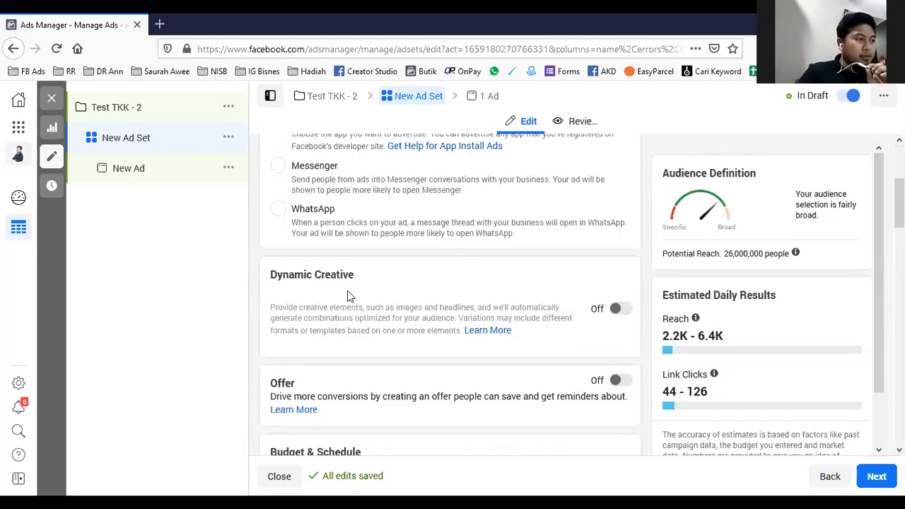
scroll(357, 302, down, 2)
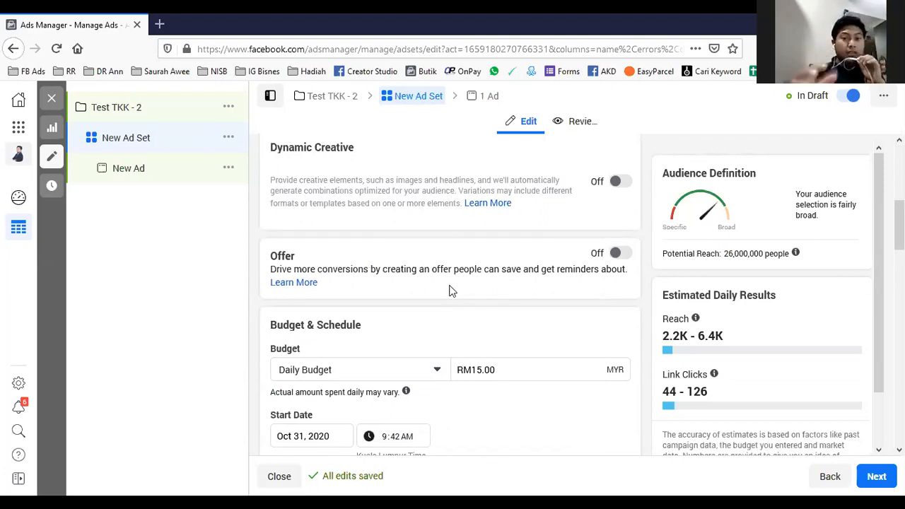
scroll(451, 291, down, 2)
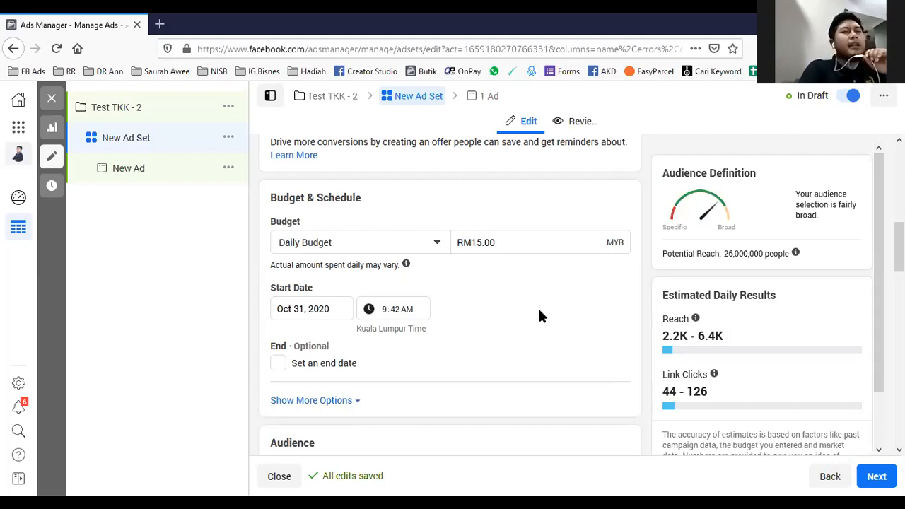
click(483, 242)
key(BackSpace)
key(BackSpace)
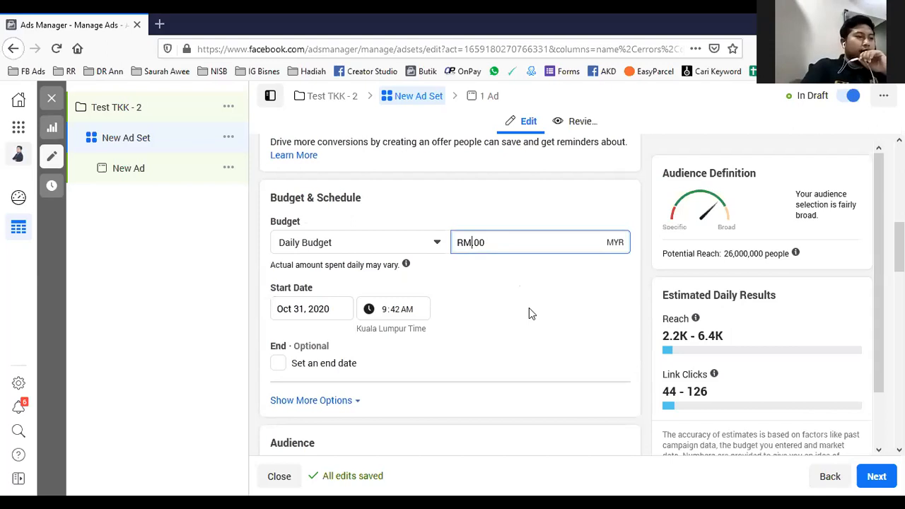
text(4)
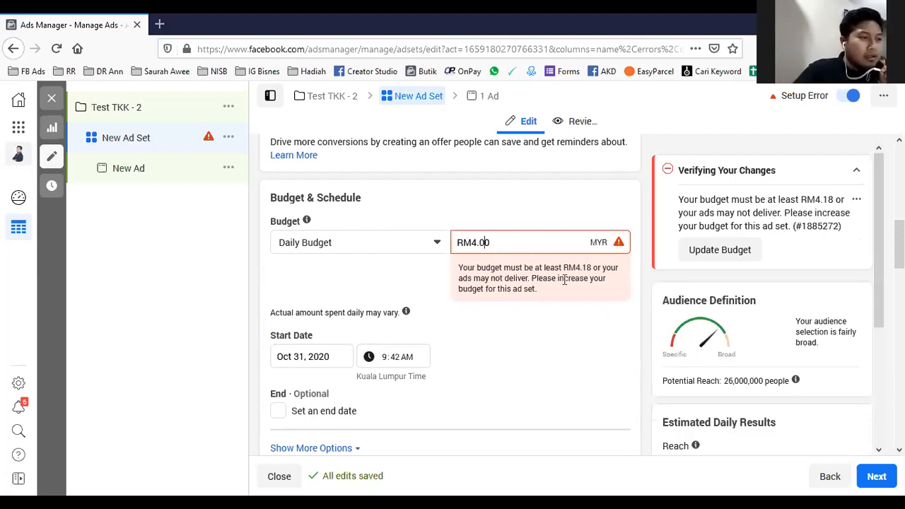
drag(571, 267, 590, 268)
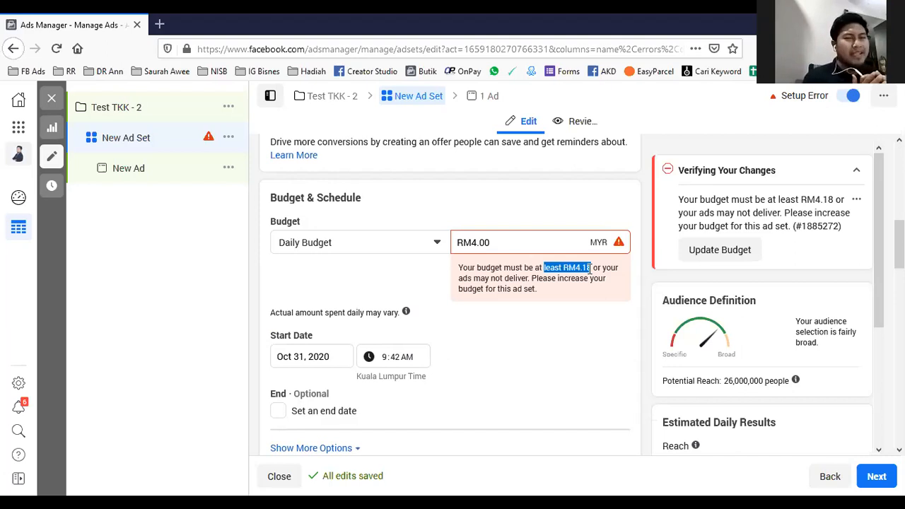
- Set the ad set's daily budget to RM4.20
click(494, 243)
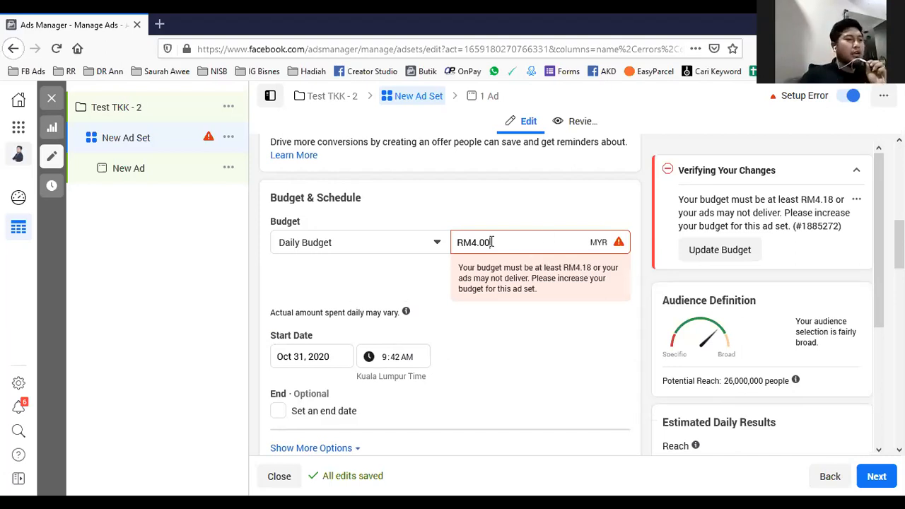
key(BackSpace)
key(BackSpace)
text(20)
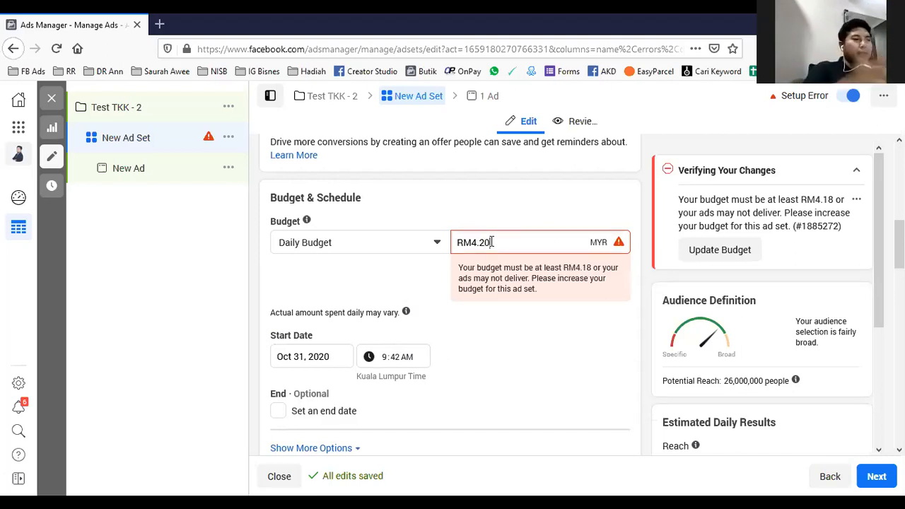
click(547, 350)
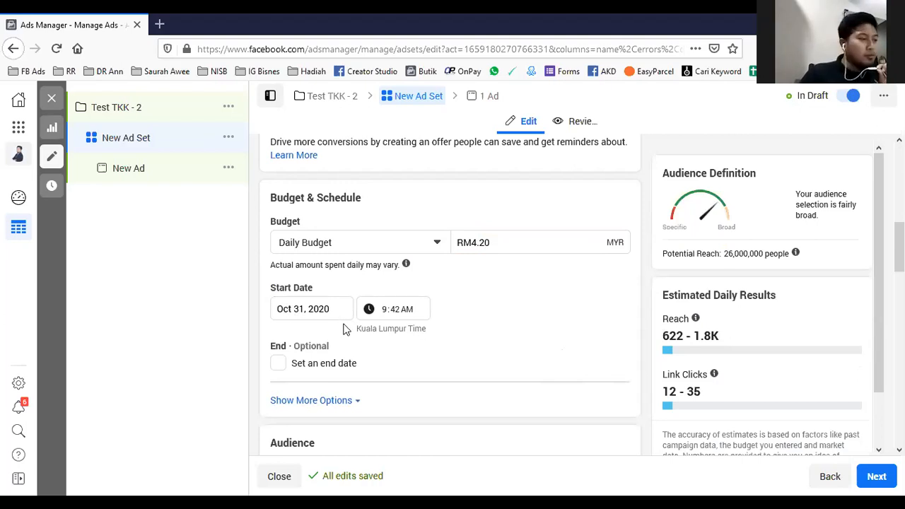
- Open the audience's location settings and examine the choices for people living in, recently in or traveling in a location
scroll(346, 329, down, 3)
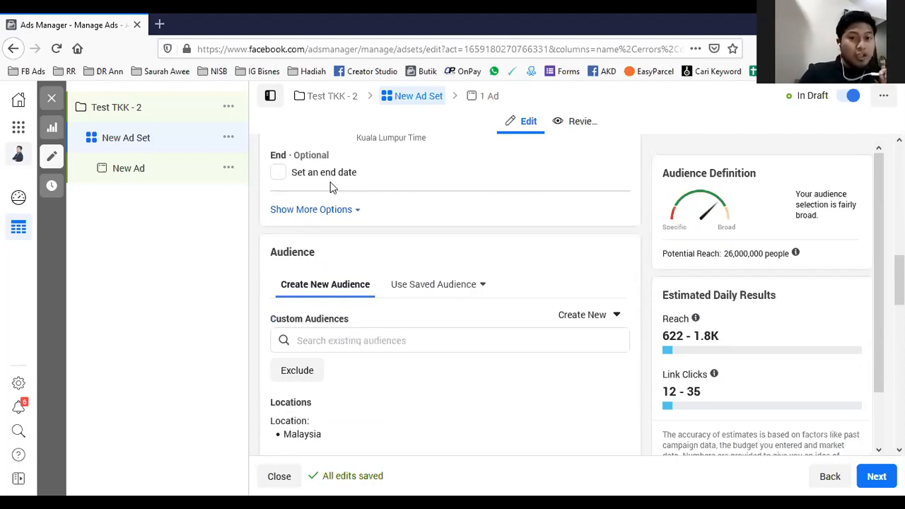
scroll(332, 186, up, 3)
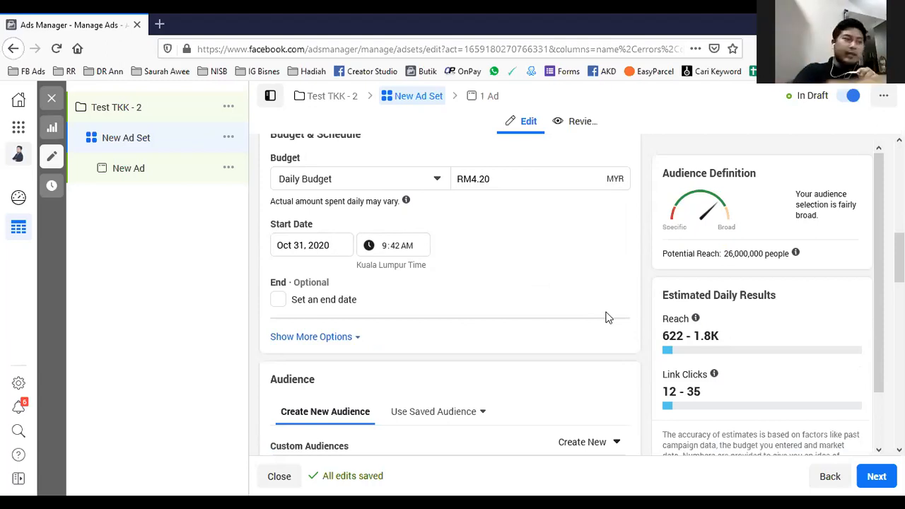
scroll(606, 318, down, 3)
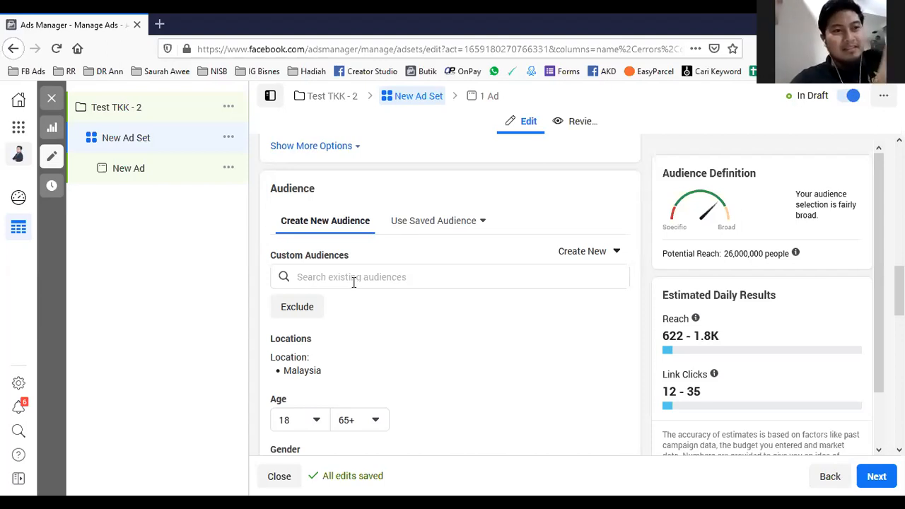
scroll(356, 280, down, 1)
scroll(359, 278, down, 2)
scroll(521, 283, up, 3)
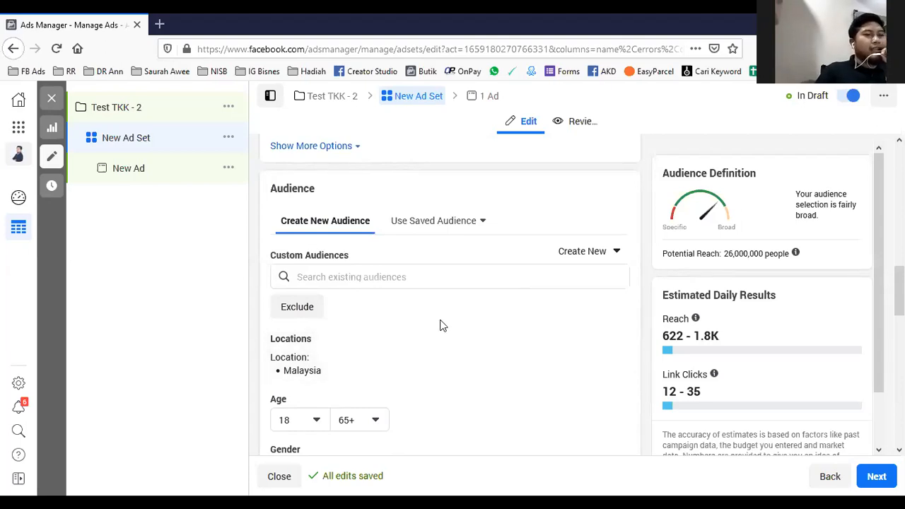
click(612, 344)
scroll(509, 324, down, 2)
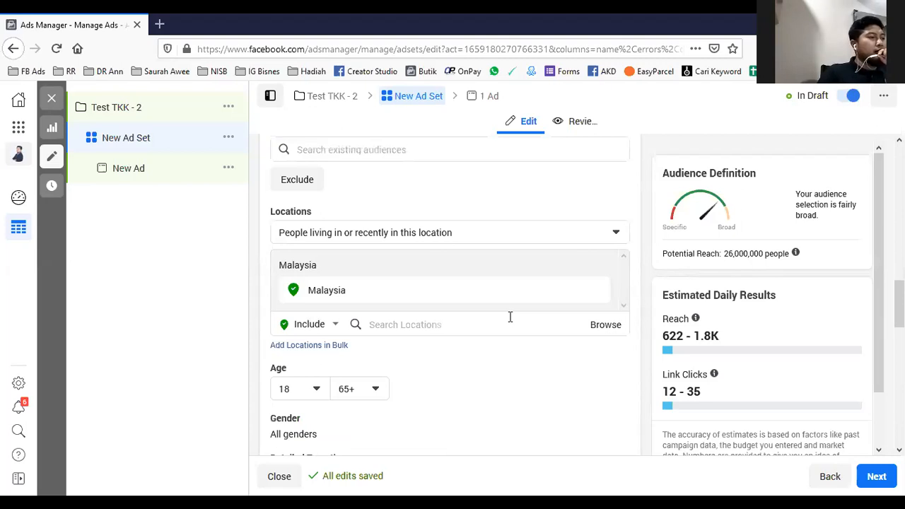
click(598, 234)
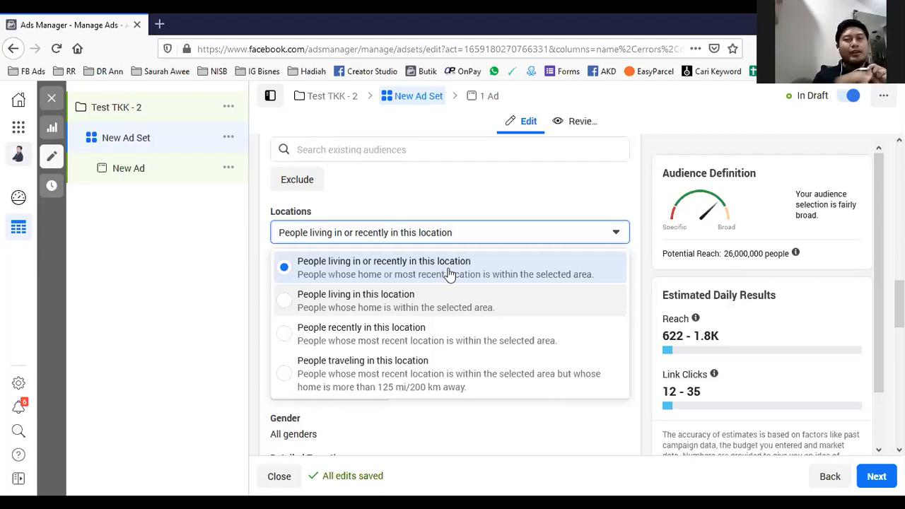
click(478, 199)
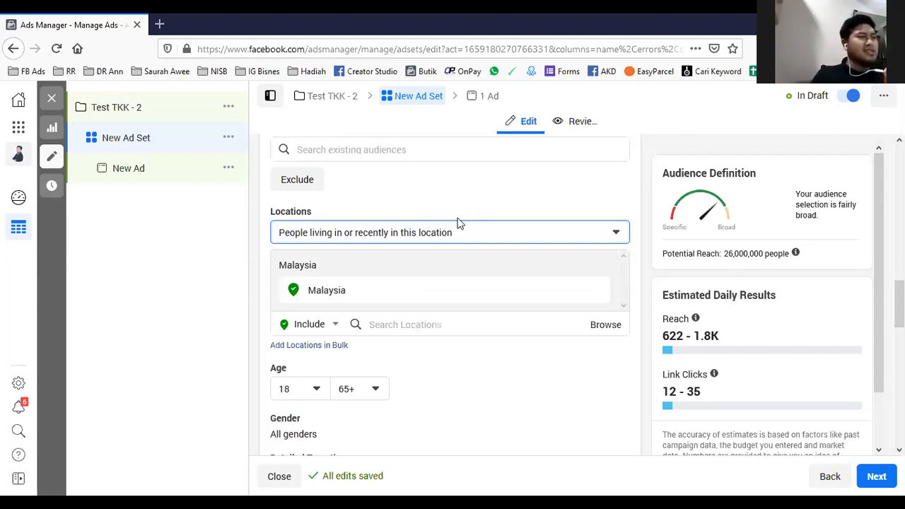
scroll(454, 198, down, 2)
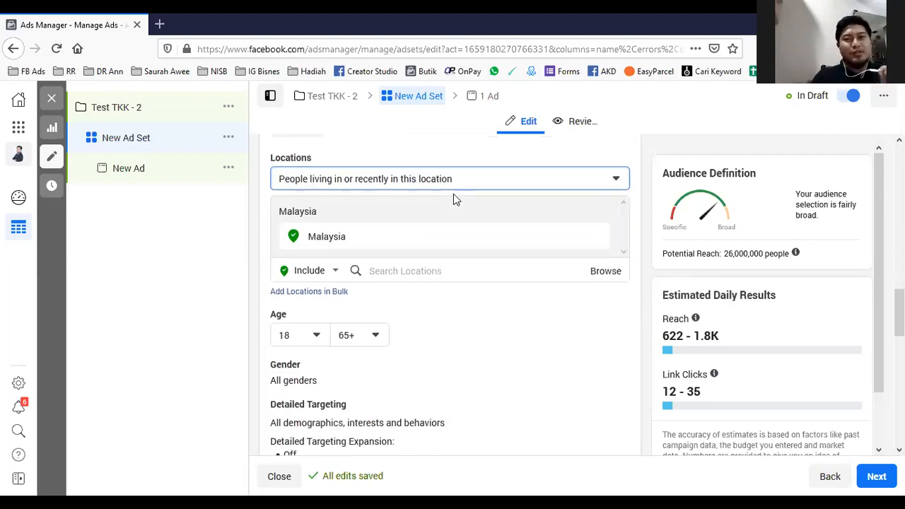
scroll(487, 272, down, 2)
scroll(485, 256, up, 2)
click(454, 178)
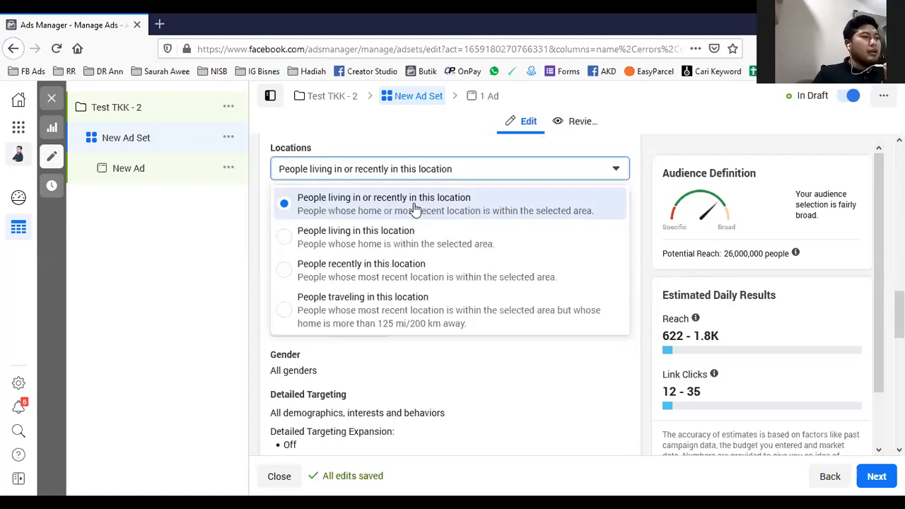
click(530, 380)
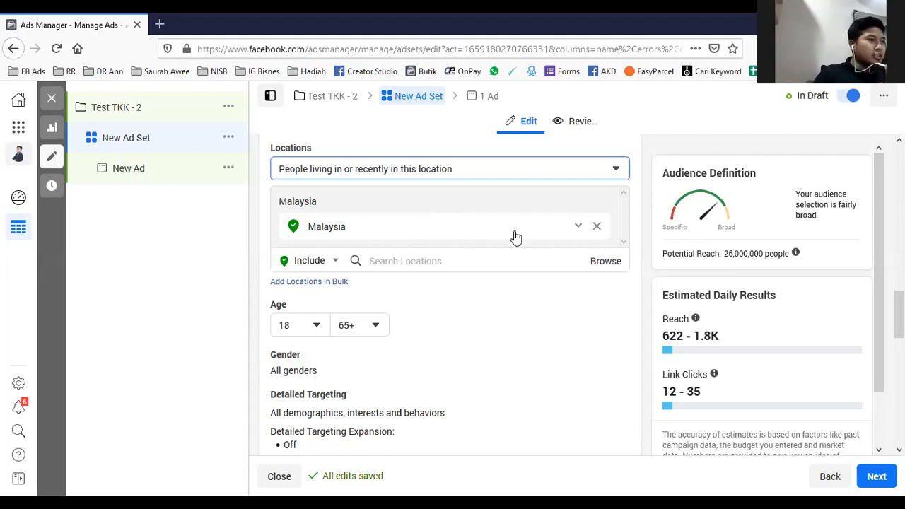
- Search the locations for "shah alam", target Shah Alam Expressway, Shah Alam, Selangor, Malaysia, and dismiss the location change notice
click(492, 236)
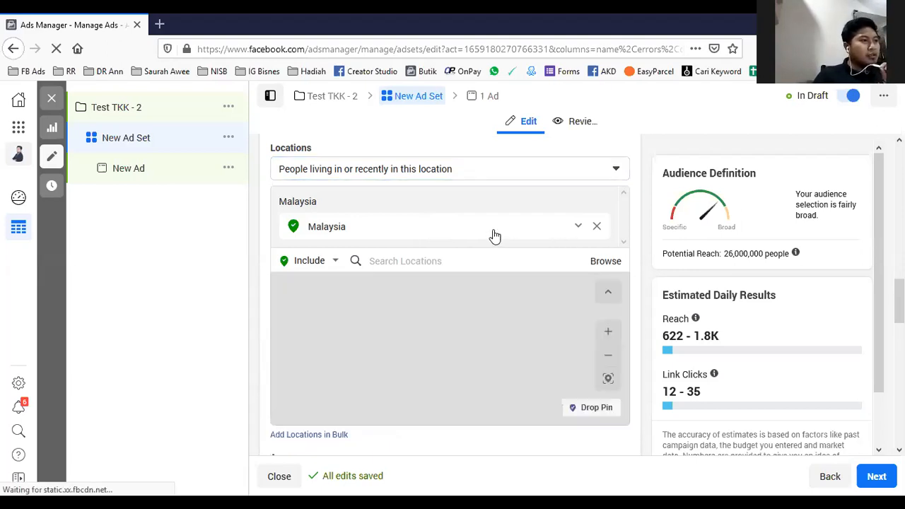
click(432, 260)
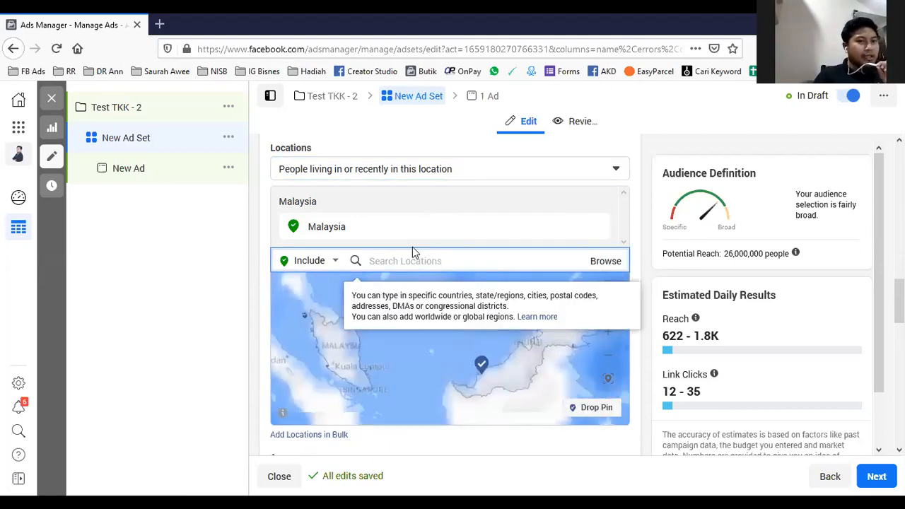
text(shah alam)
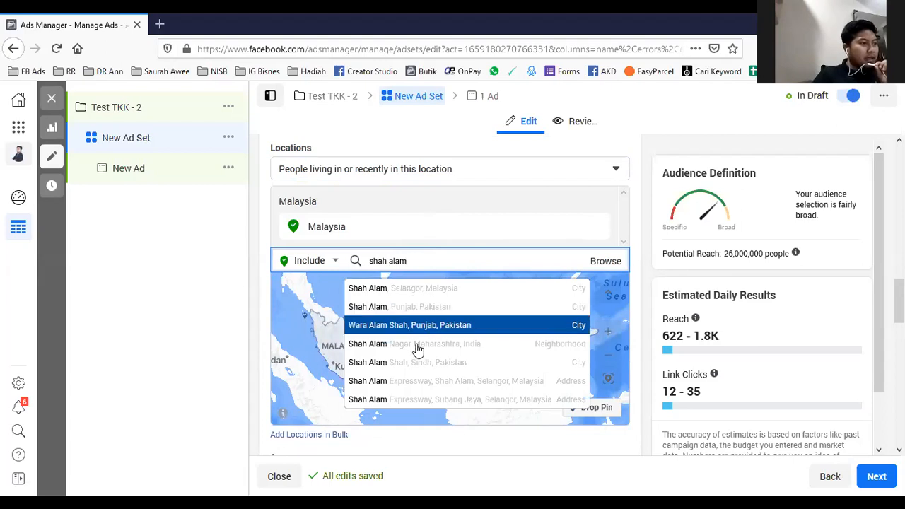
scroll(412, 367, down, 1)
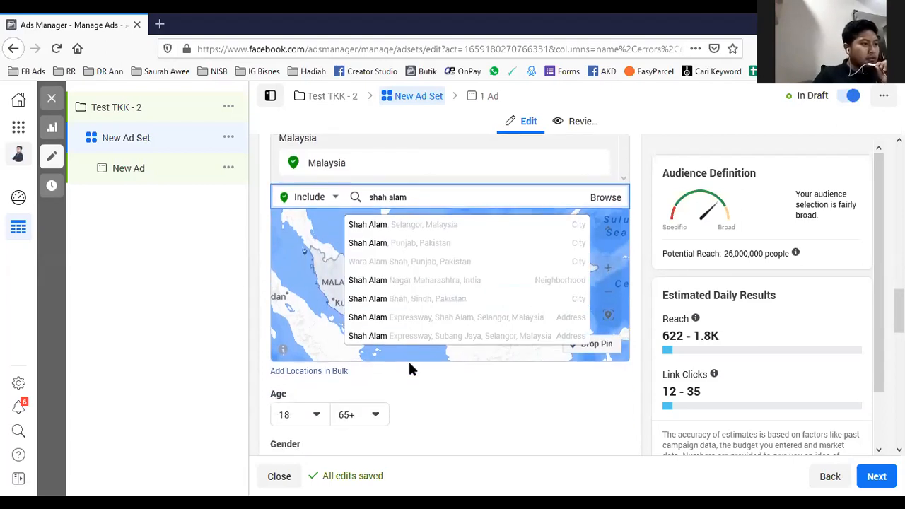
click(439, 319)
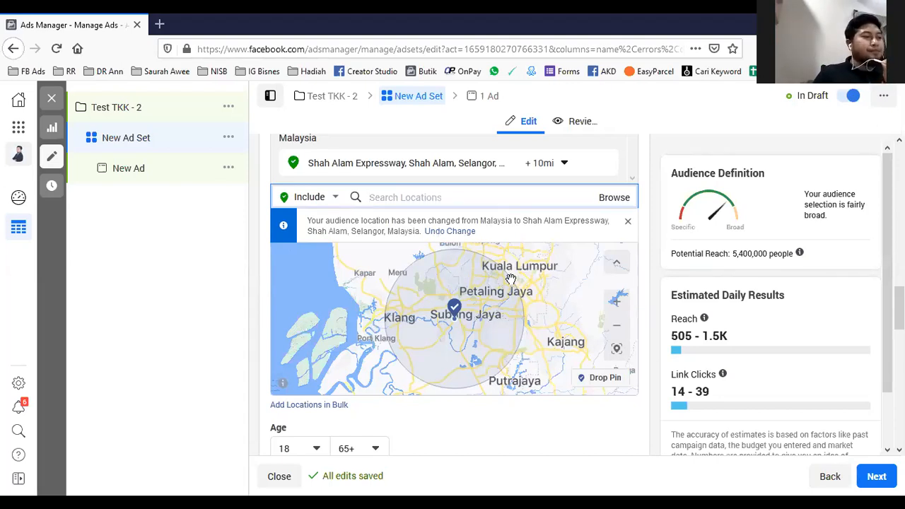
click(628, 224)
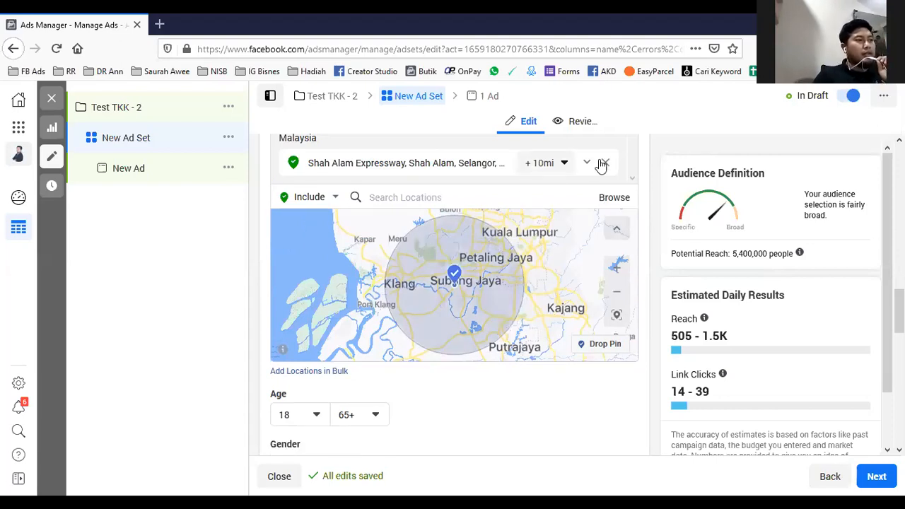
- Remove the Shah Alam Expressway location and add the country Malaysia as the audience location
click(607, 164)
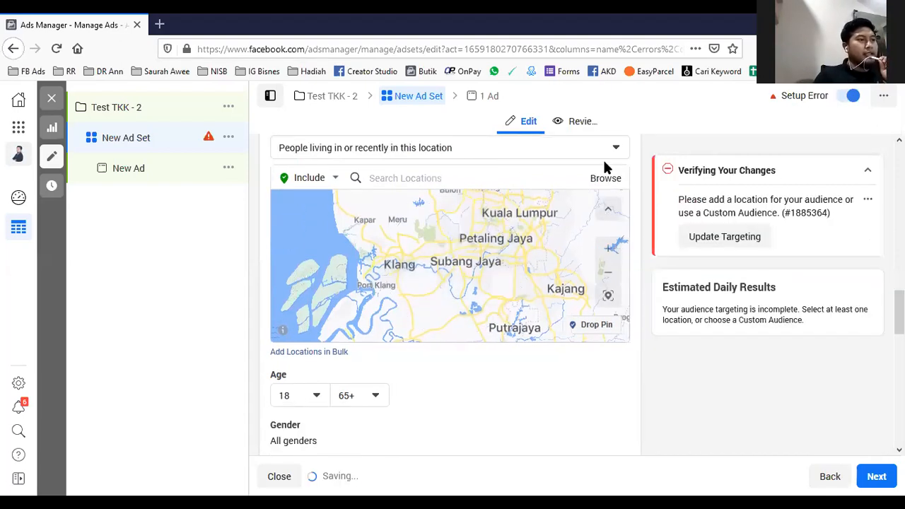
click(412, 305)
text(mala)
text(s)
key(BackSpace)
text(y)
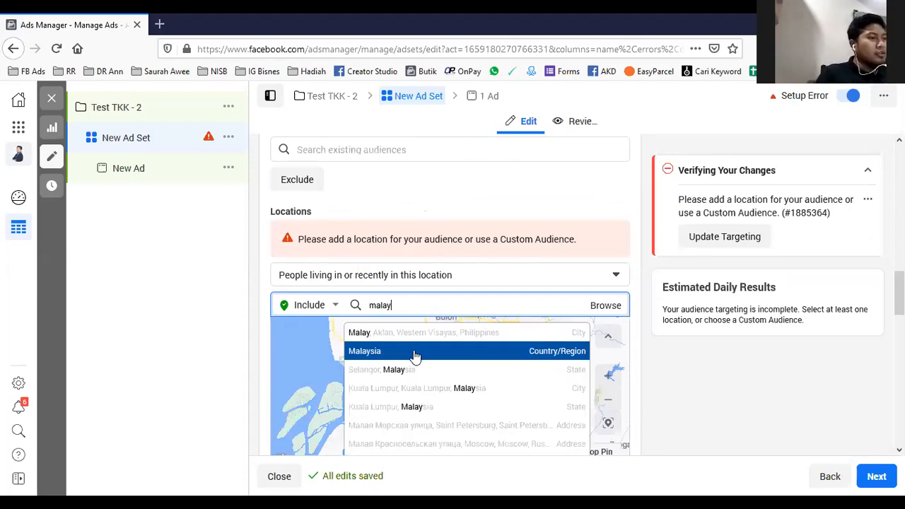
click(415, 355)
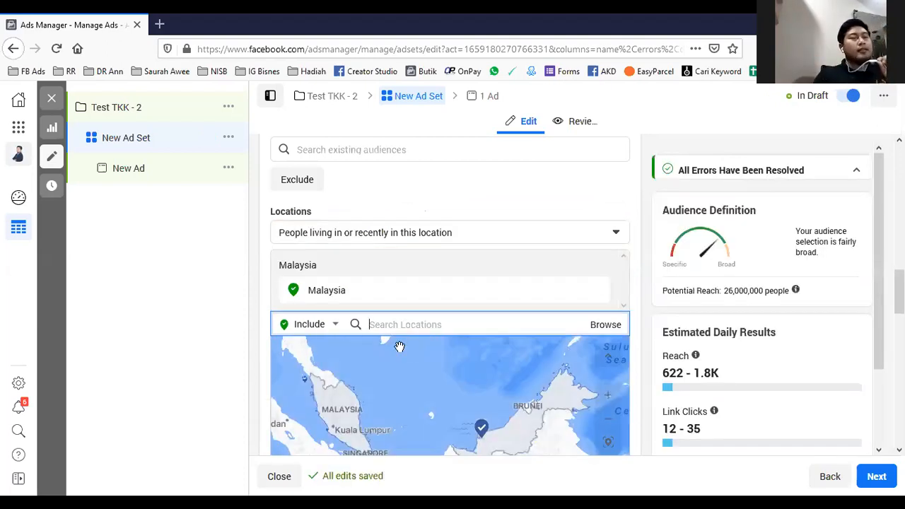
click(629, 206)
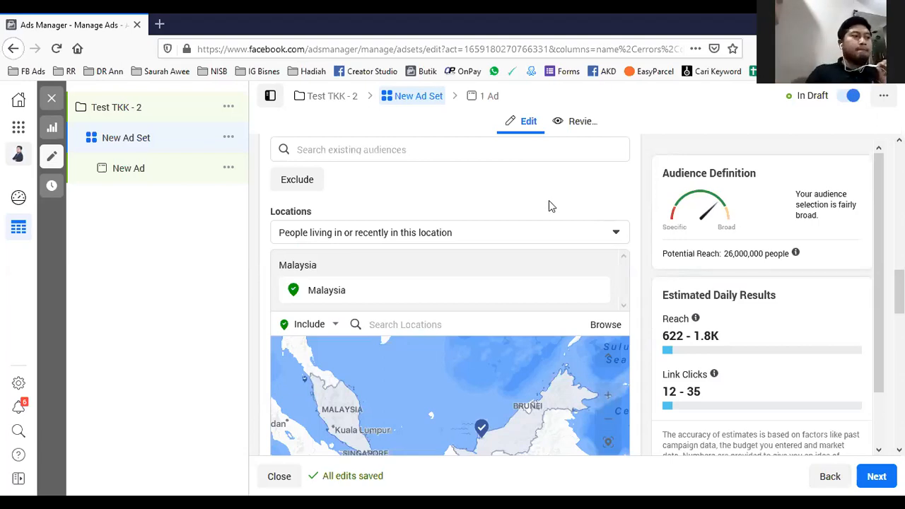
- Set the audience's minimum age to 22
scroll(549, 207, down, 1)
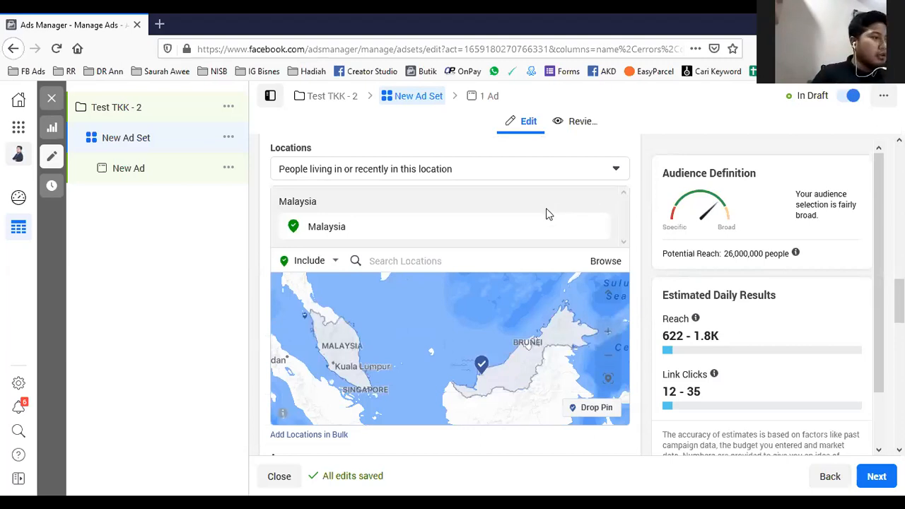
scroll(545, 212, down, 2)
scroll(532, 228, down, 1)
scroll(424, 316, up, 2)
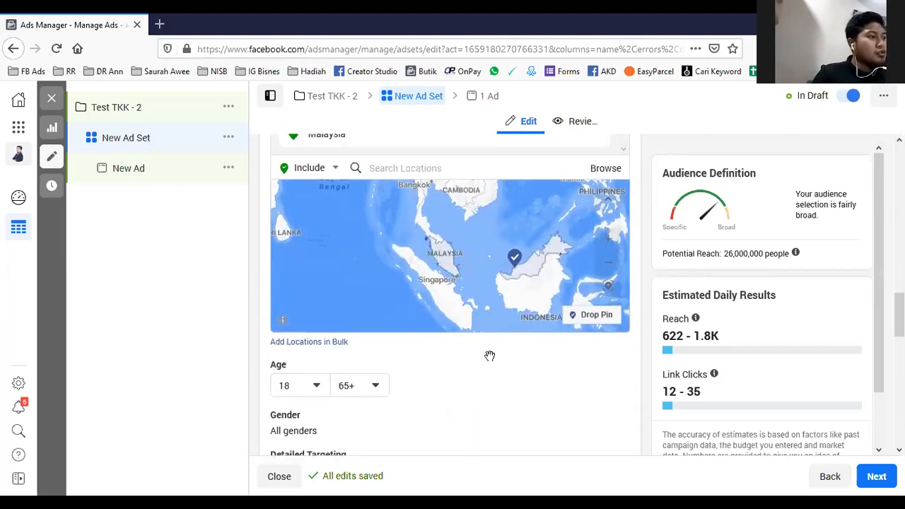
scroll(592, 450, down, 2)
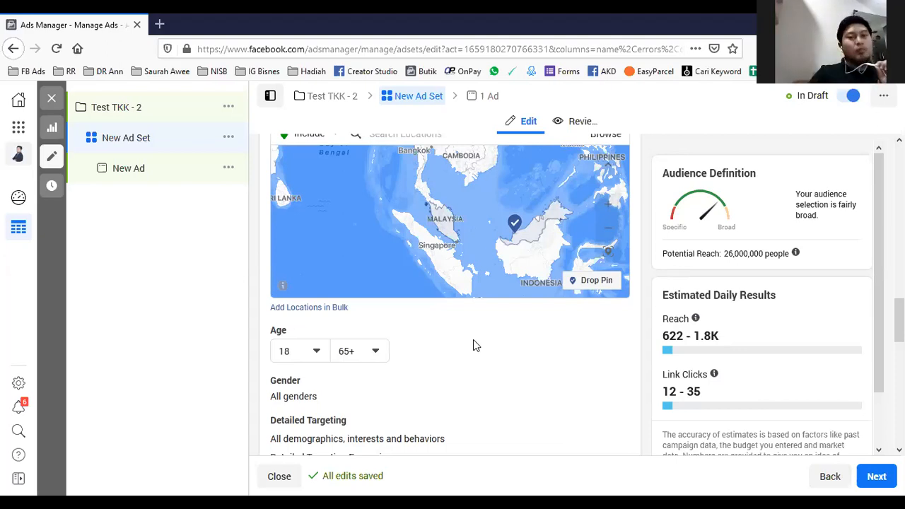
scroll(473, 339, down, 2)
scroll(474, 311, up, 1)
scroll(481, 290, up, 1)
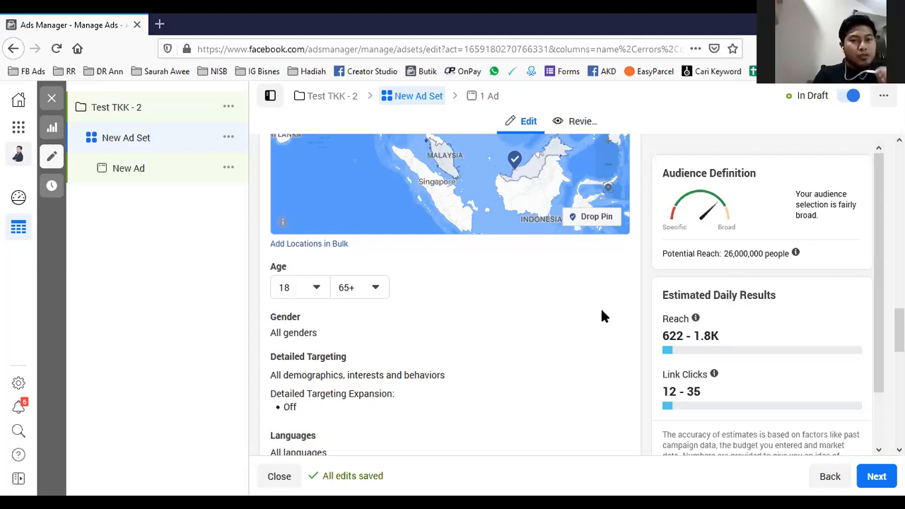
click(316, 287)
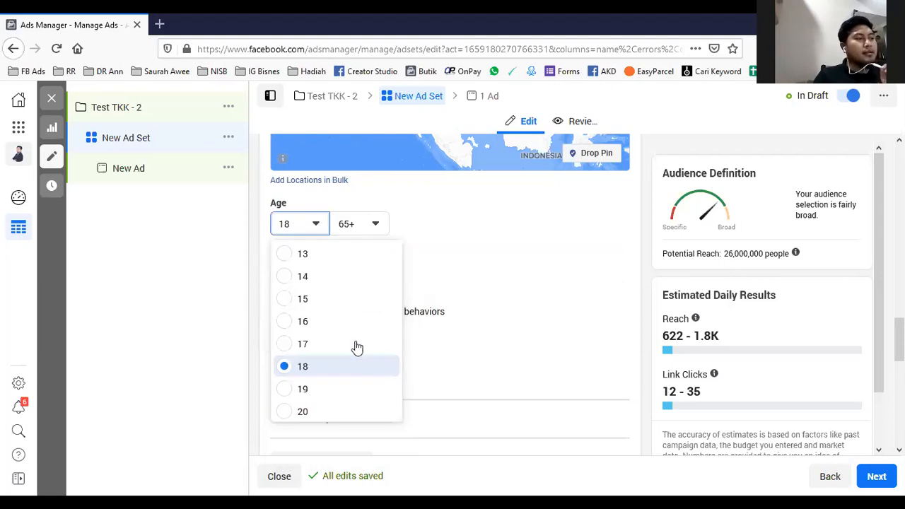
scroll(353, 339, down, 2)
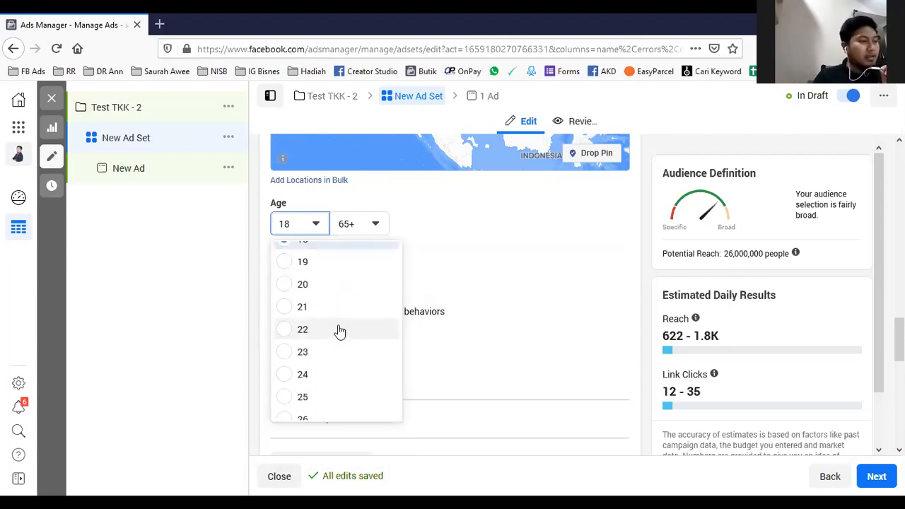
click(286, 330)
- Set the audience's maximum age to 25
click(373, 226)
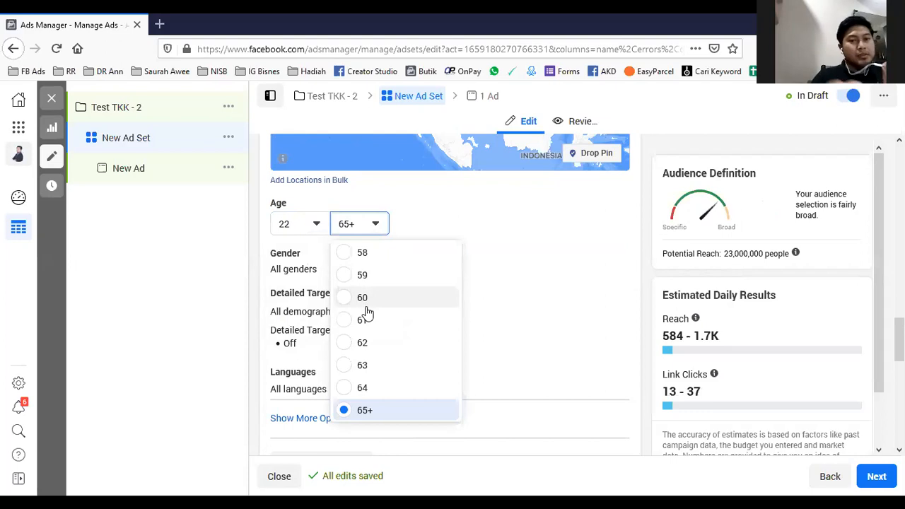
scroll(378, 326, up, 8)
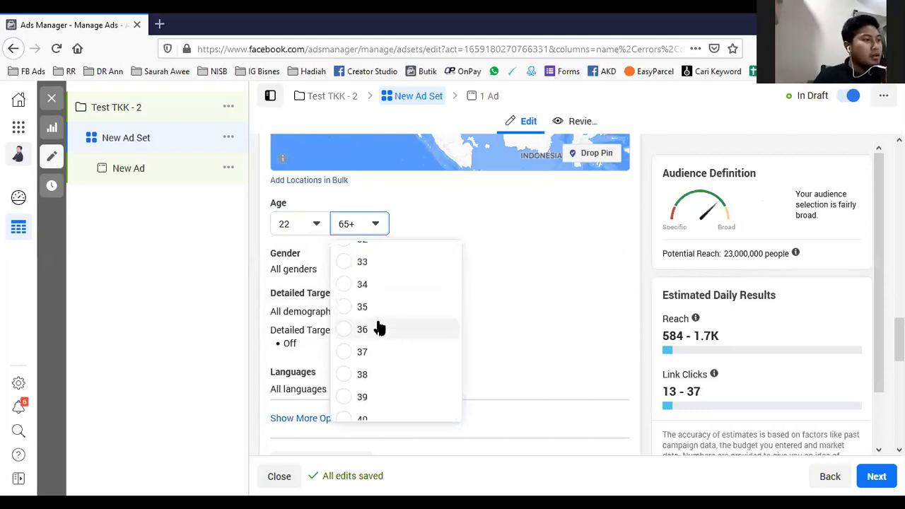
scroll(393, 325, down, 3)
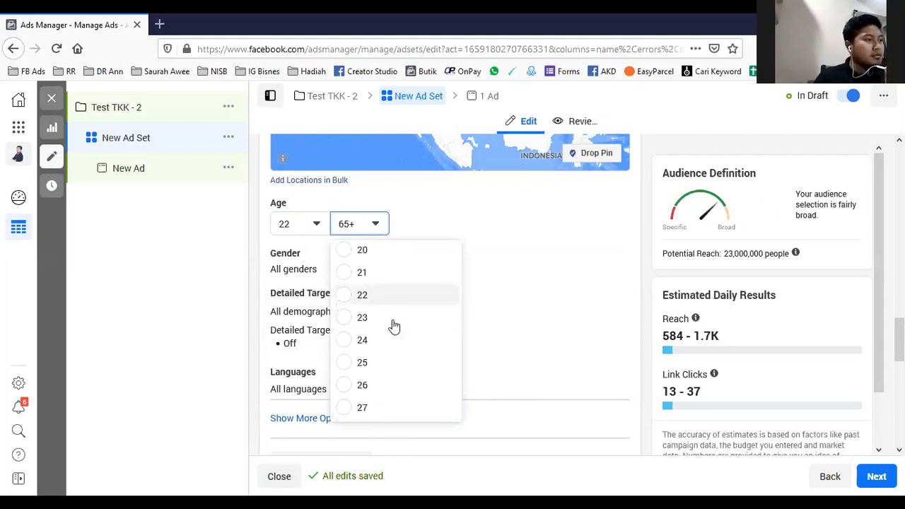
click(406, 333)
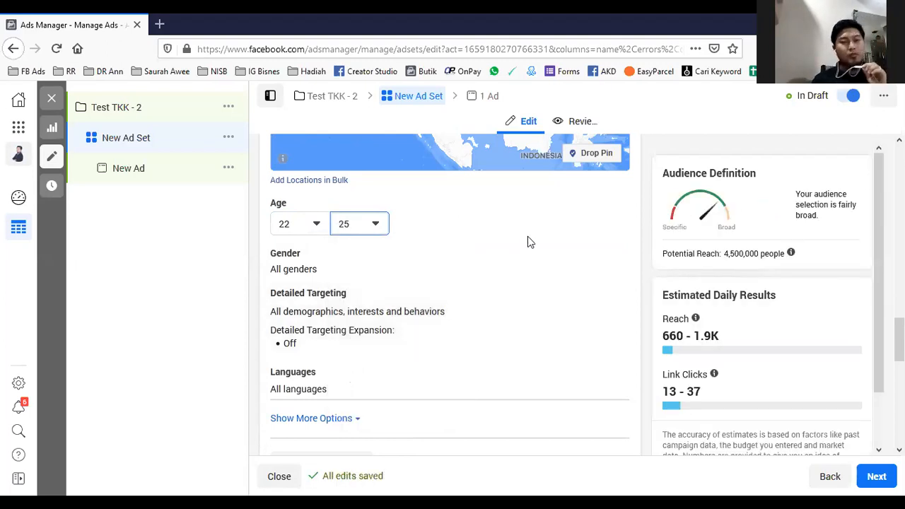
click(458, 215)
scroll(493, 253, up, 8)
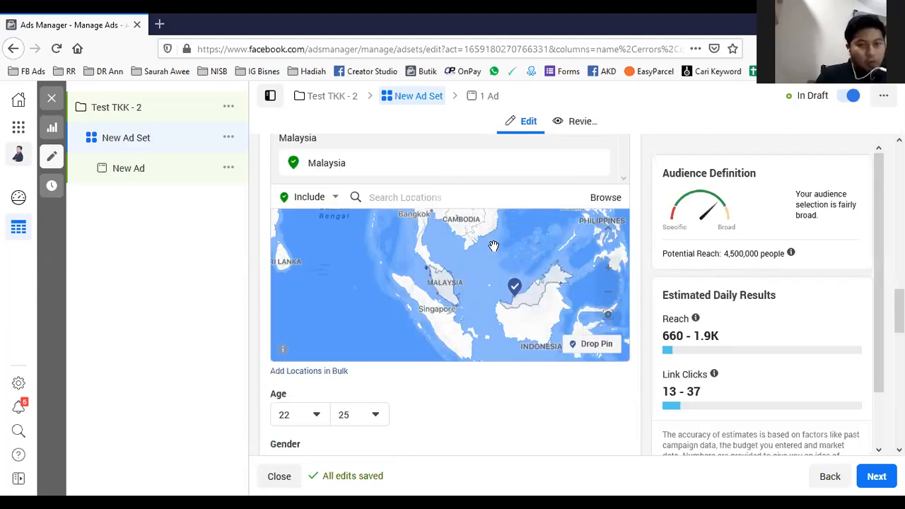
scroll(382, 180, up, 3)
scroll(396, 186, up, 6)
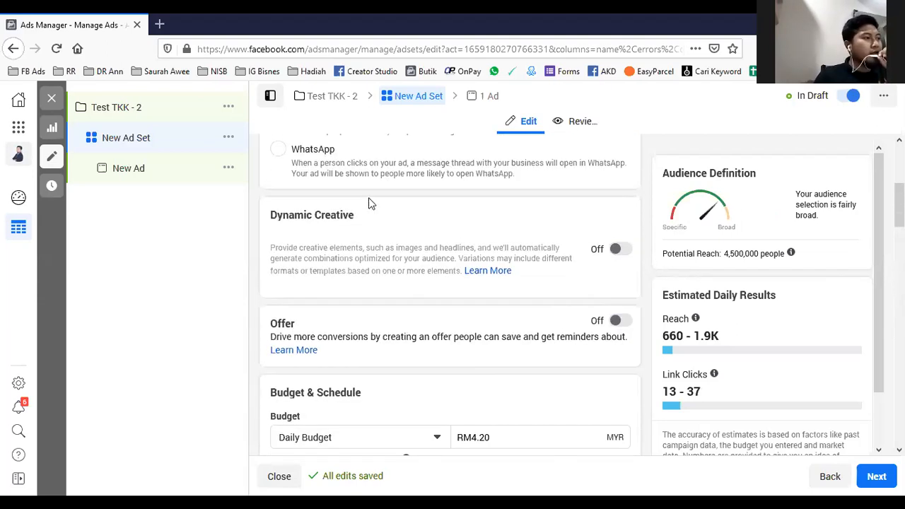
- Rename the ad set as "22 -25"
triple_click(344, 181)
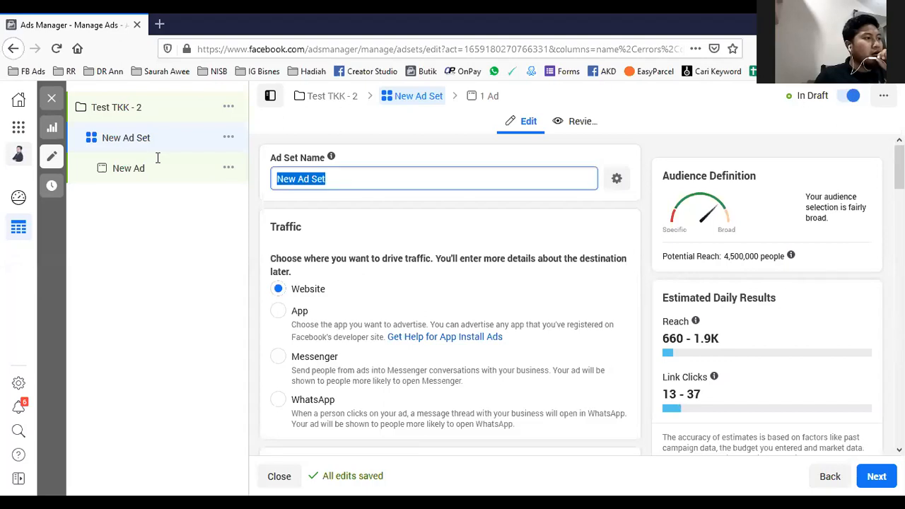
text(22 -25)
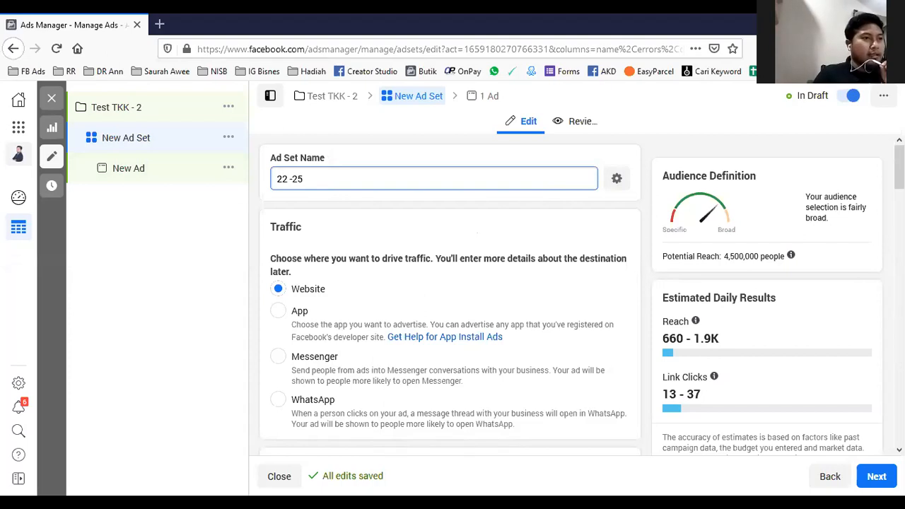
click(476, 234)
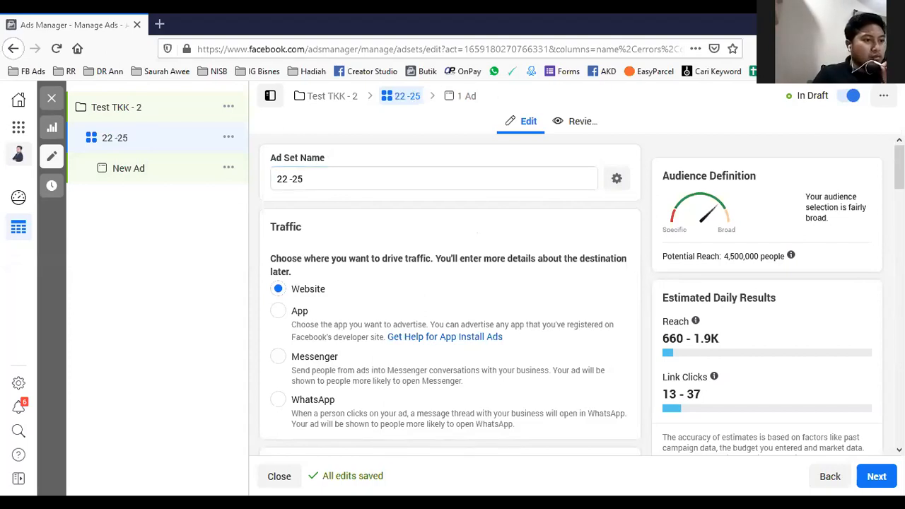
- Edit the audience's gender setting and restrict it to Women
scroll(485, 220, down, 2)
scroll(485, 220, up, 2)
scroll(359, 211, down, 3)
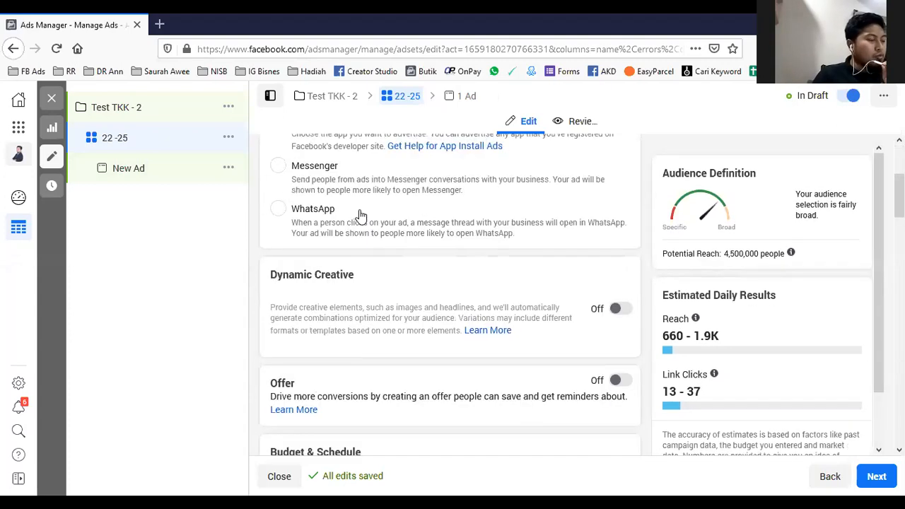
scroll(359, 212, down, 10)
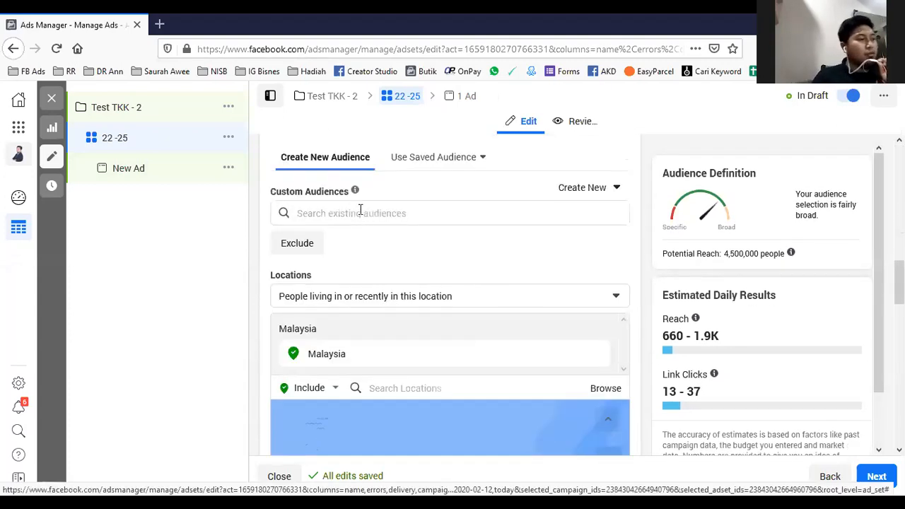
scroll(456, 258, up, 3)
scroll(485, 307, down, 1)
scroll(484, 307, up, 2)
scroll(484, 306, up, 3)
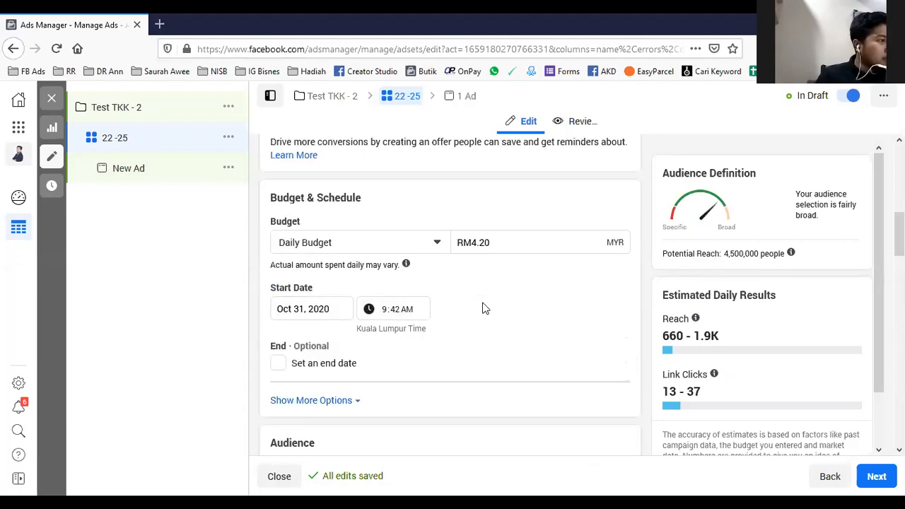
scroll(484, 307, down, 8)
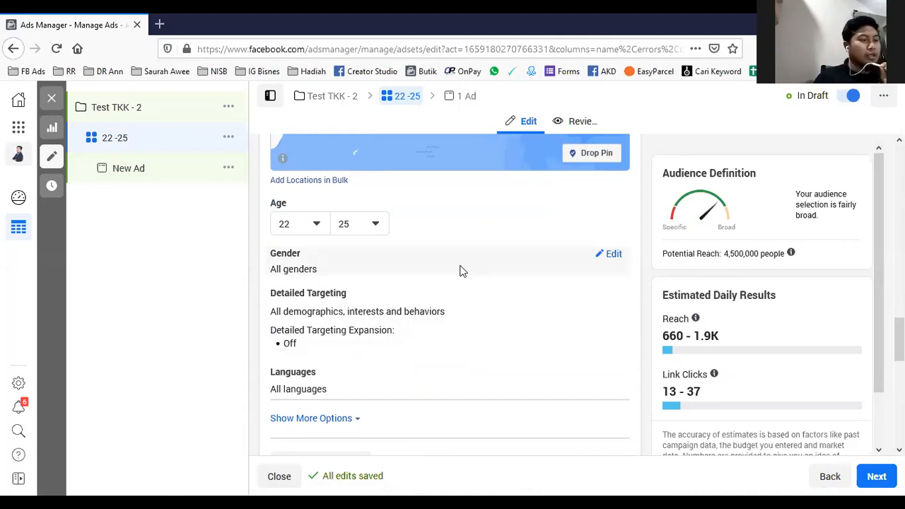
click(613, 256)
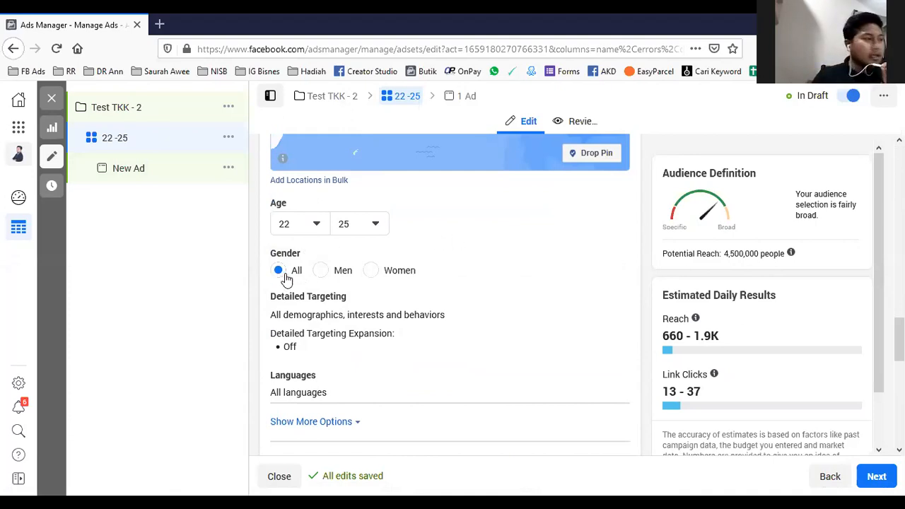
click(371, 270)
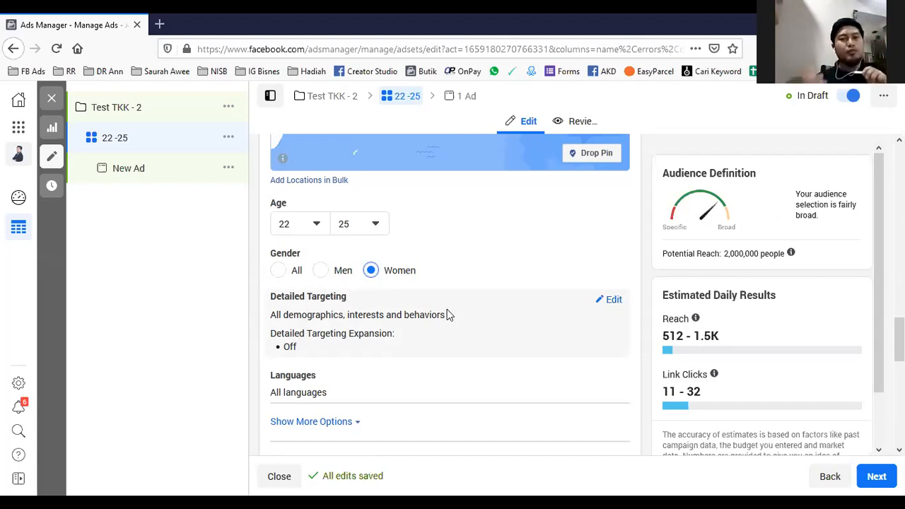
- Search the audience's detailed targeting for "neelof", add the interest Neelofa, and remove it again
click(612, 301)
click(330, 332)
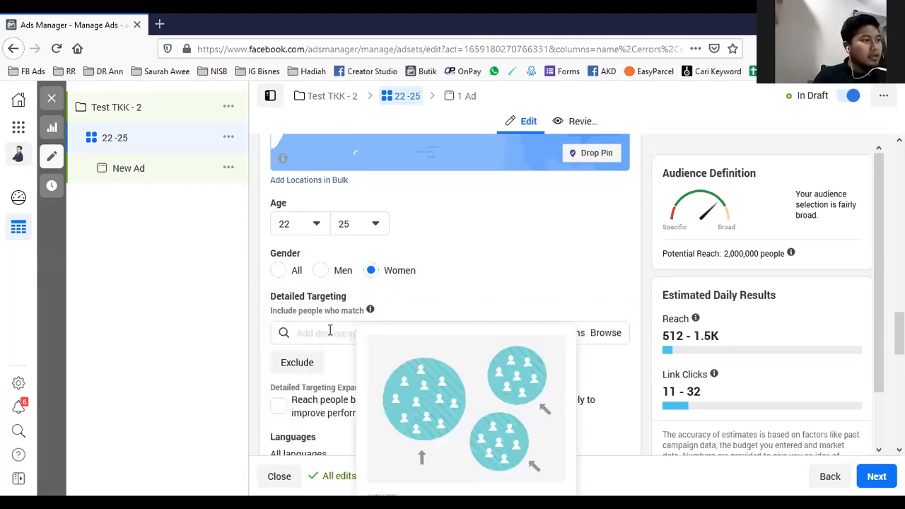
click(332, 332)
scroll(557, 261, down, 2)
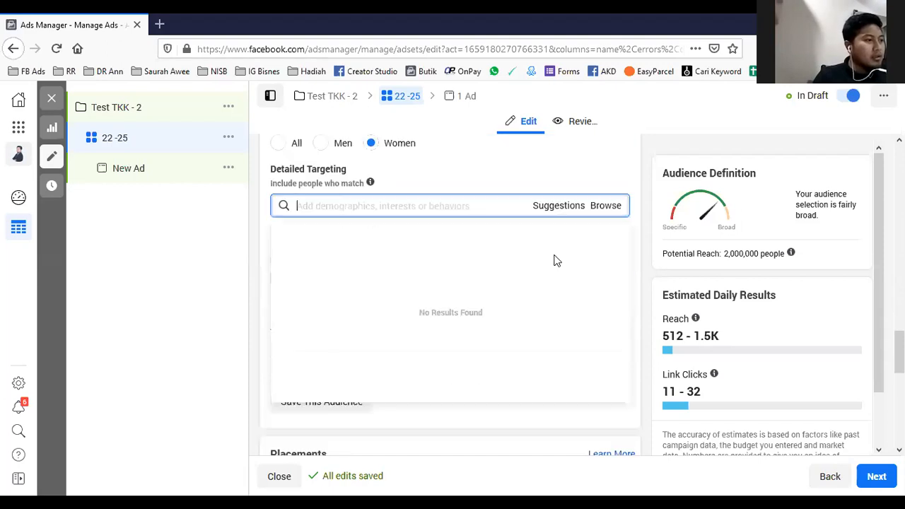
scroll(410, 214, down, 2)
click(483, 307)
scroll(496, 289, up, 3)
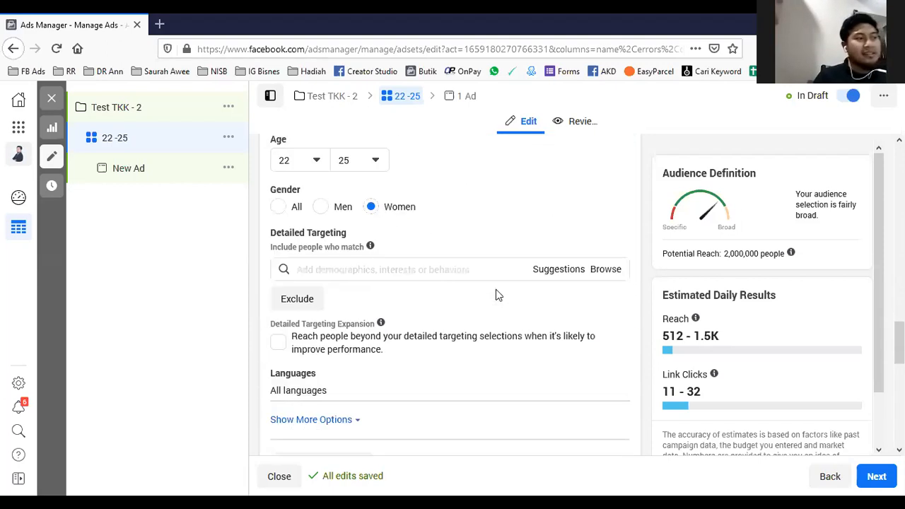
click(459, 268)
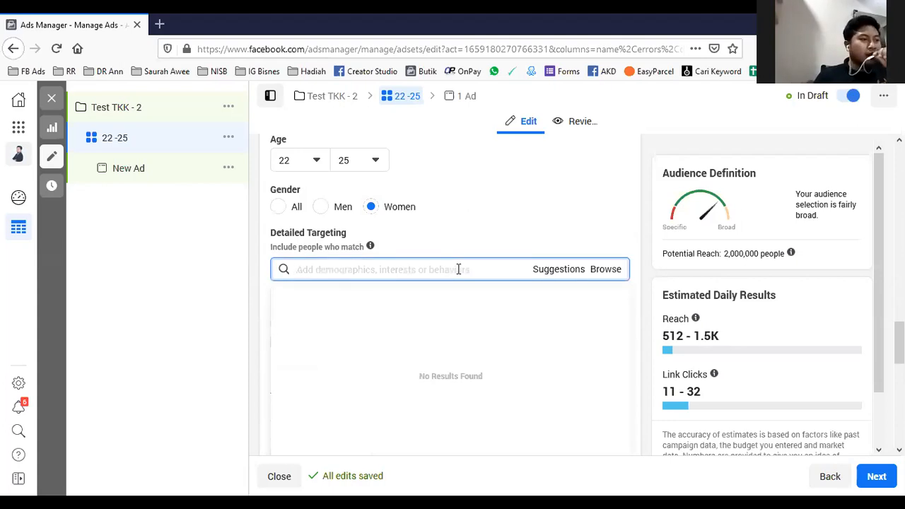
text(nee)
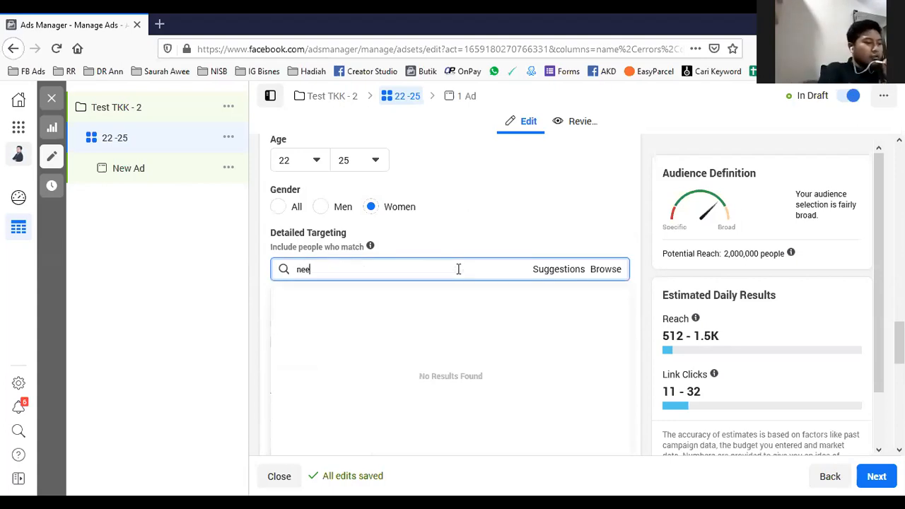
text(lof)
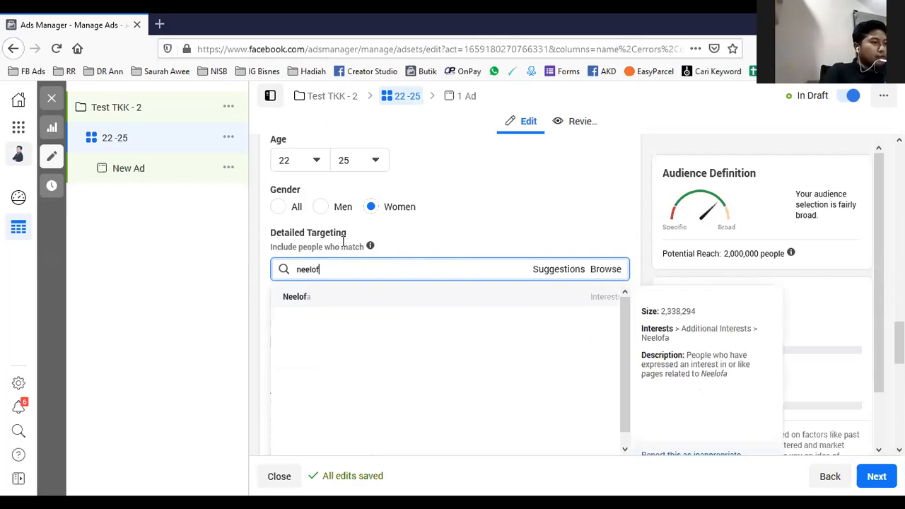
key(ctrl+a)
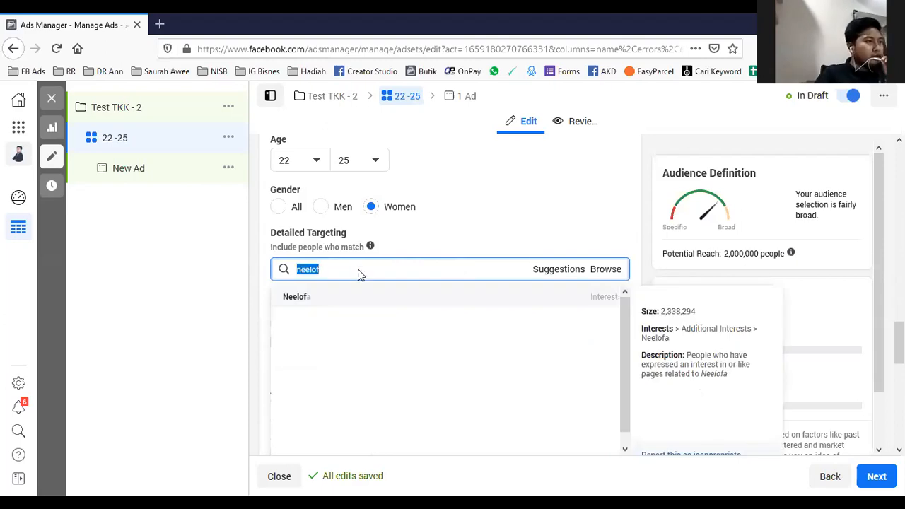
click(338, 304)
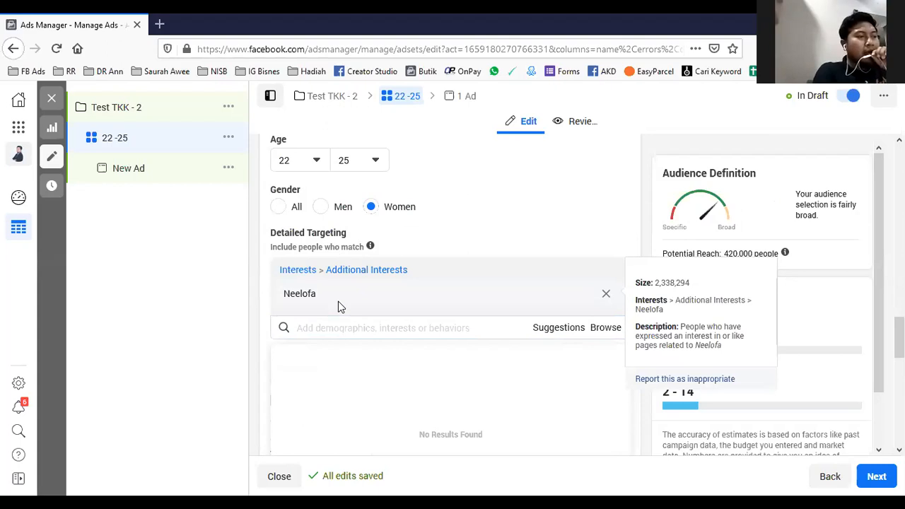
click(579, 213)
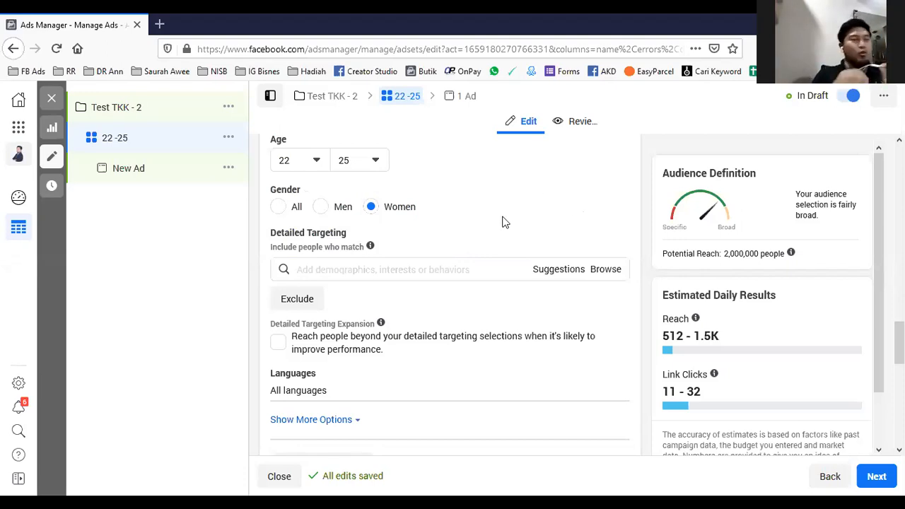
- Add Malay and English (All) as the audience's languages
click(386, 269)
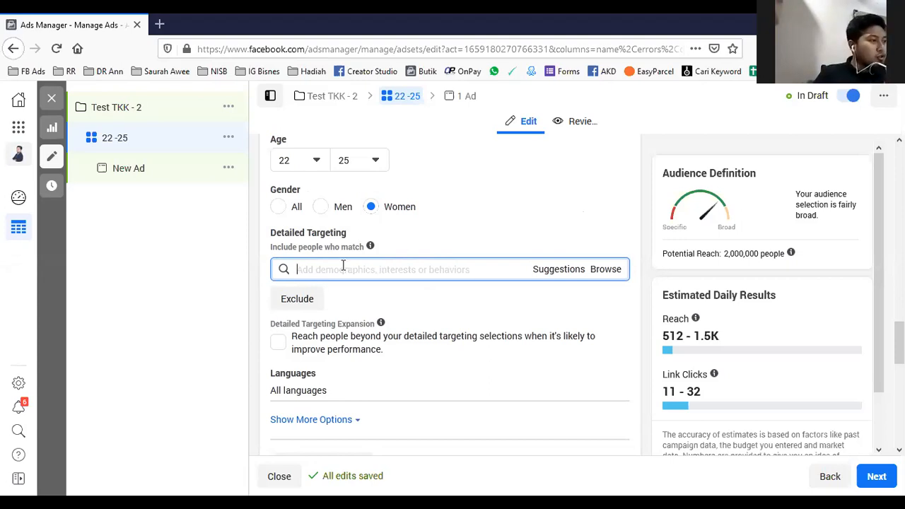
scroll(346, 276, down, 1)
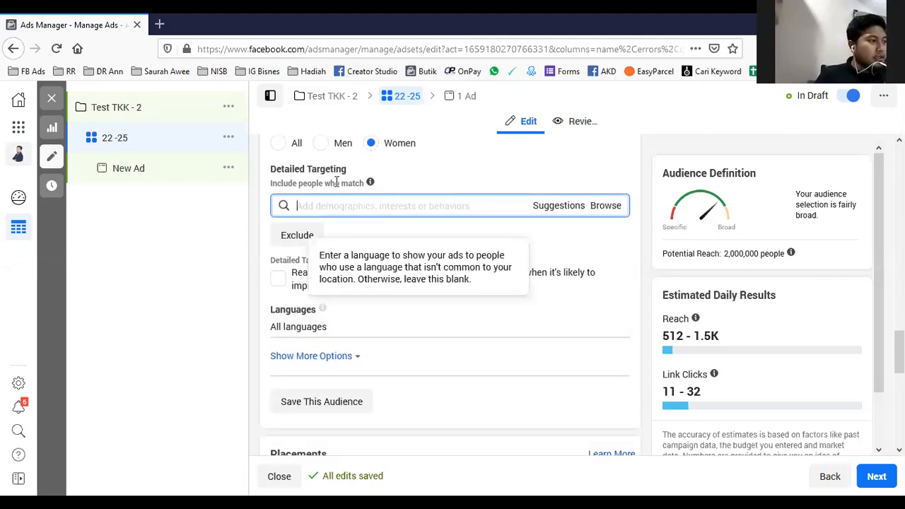
scroll(363, 250, up, 1)
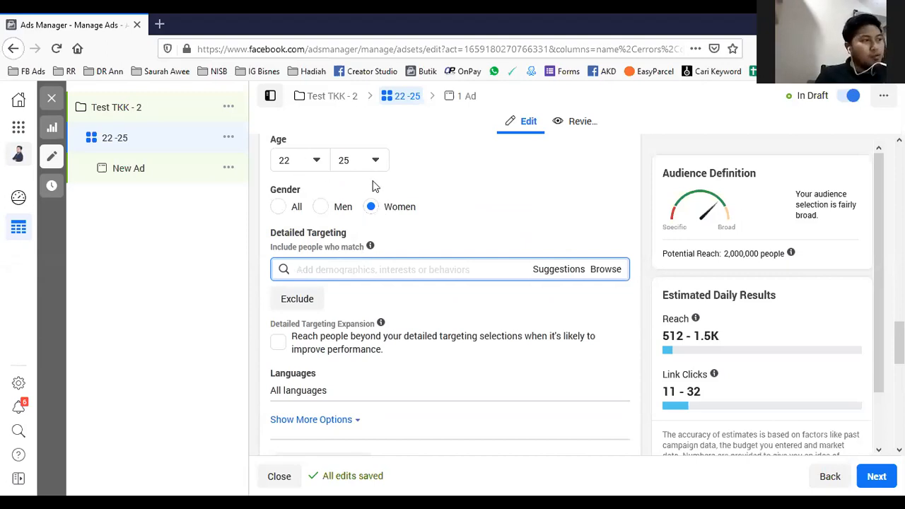
scroll(347, 285, down, 1)
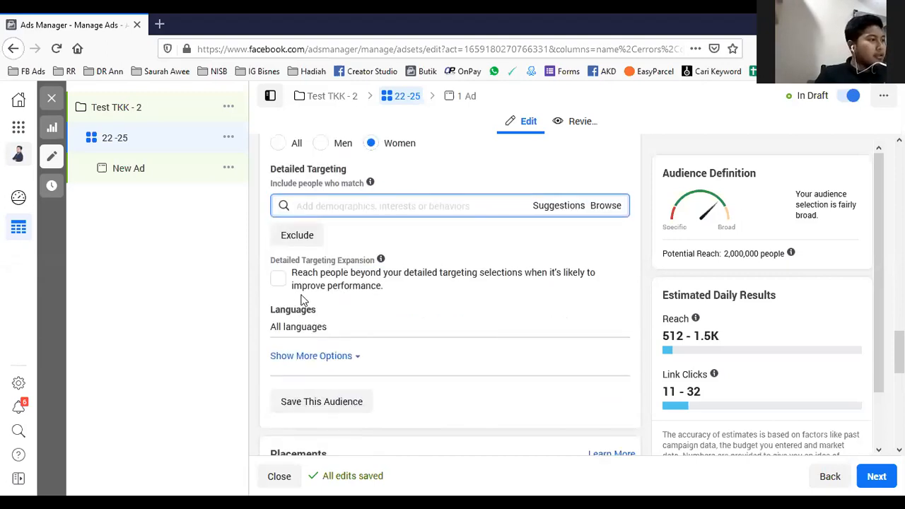
click(610, 314)
click(475, 324)
text(mala)
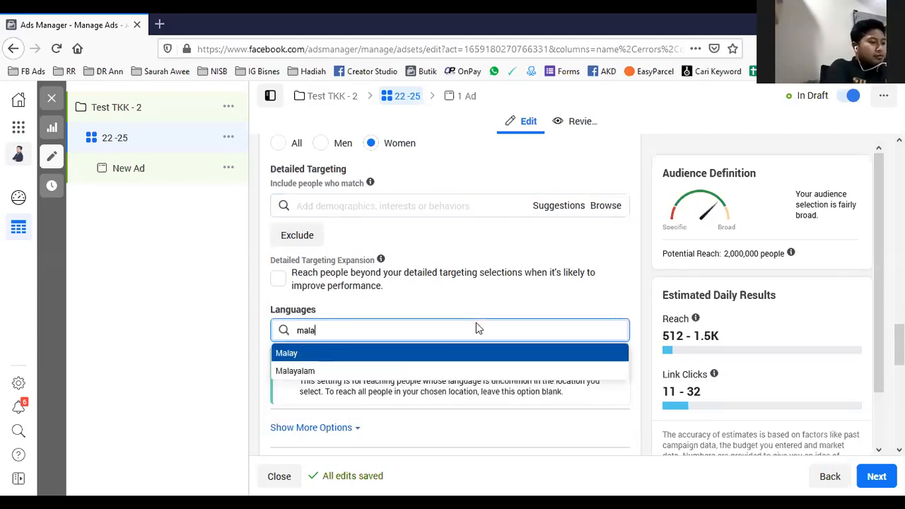
click(431, 352)
text(english)
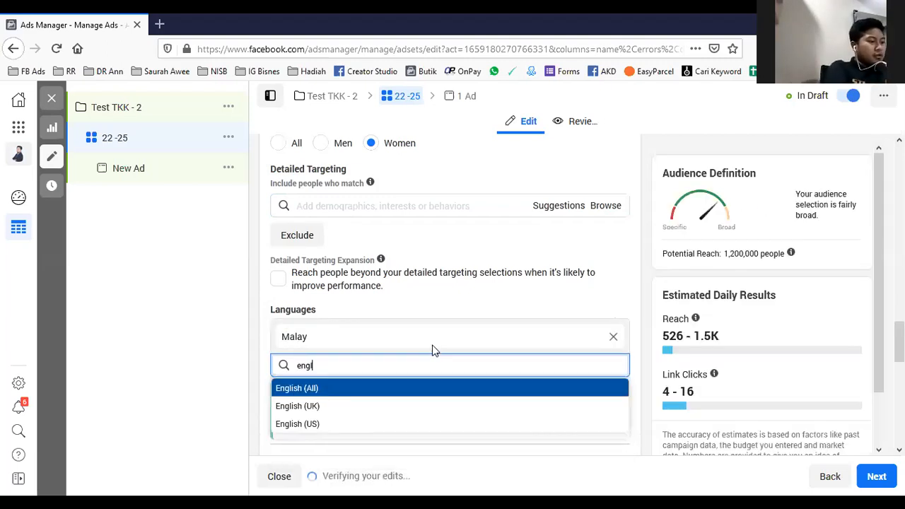
click(333, 387)
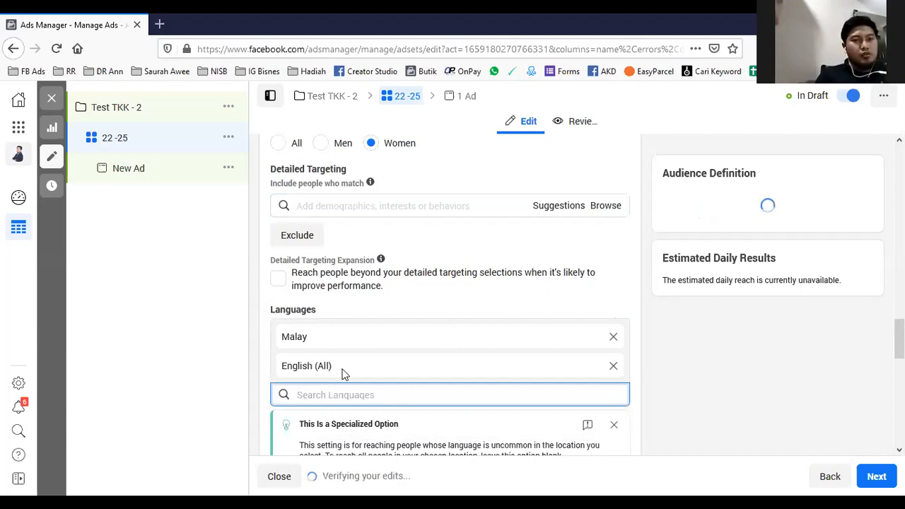
scroll(396, 282, down, 3)
click(426, 181)
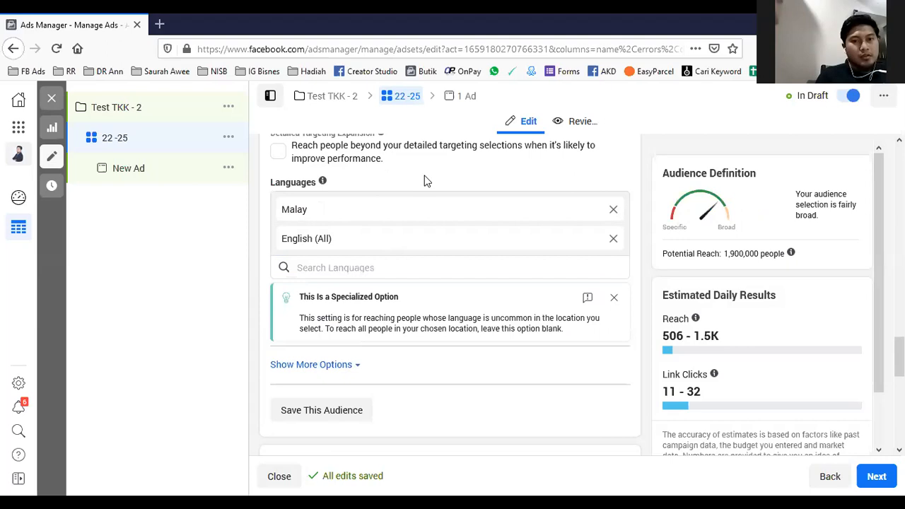
- Review the audience's location, age, gender, detailed targeting and language settings, and show the additional audience options
scroll(425, 181, up, 6)
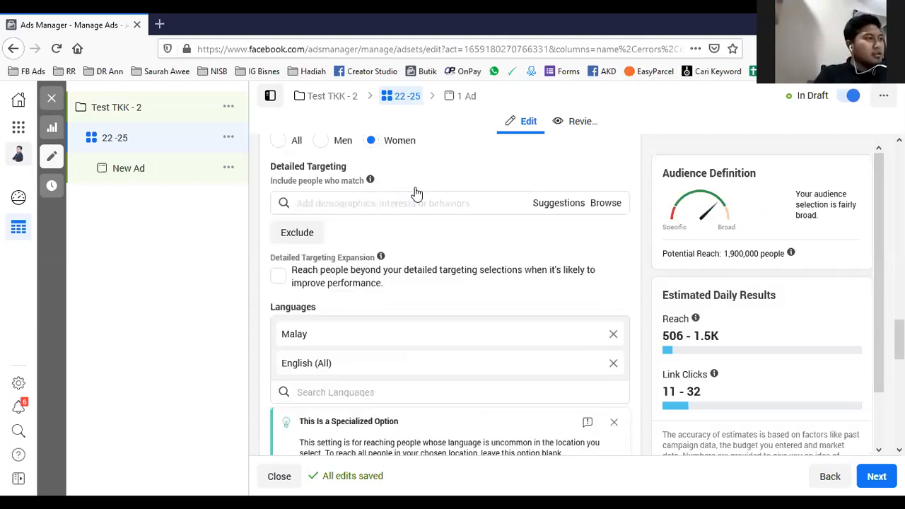
scroll(424, 231, up, 2)
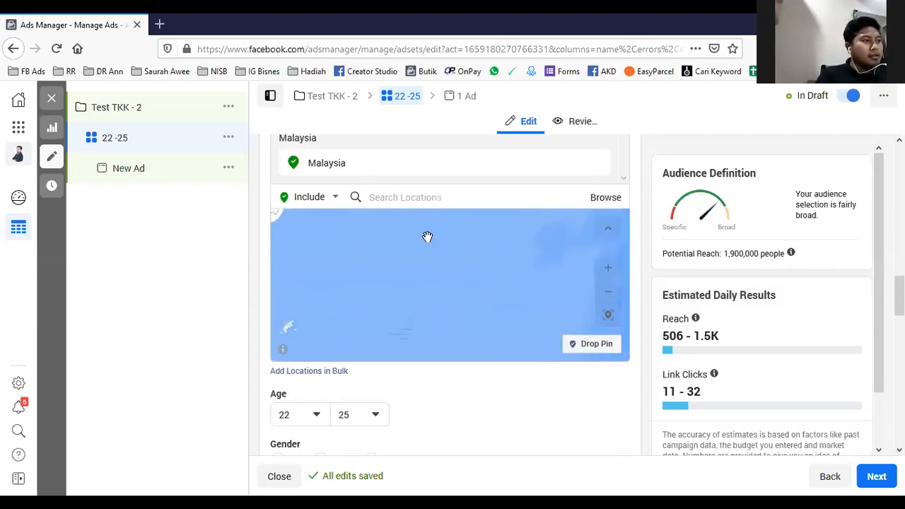
scroll(478, 426, down, 2)
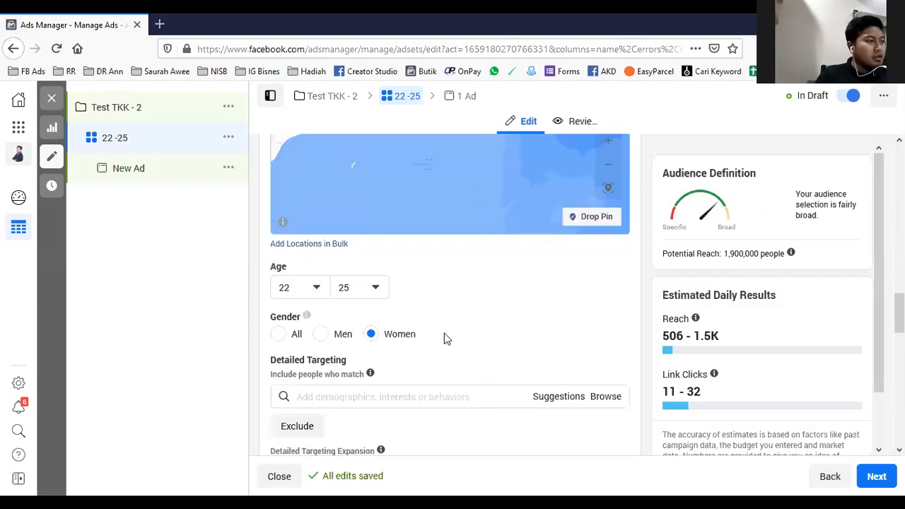
scroll(433, 339, down, 2)
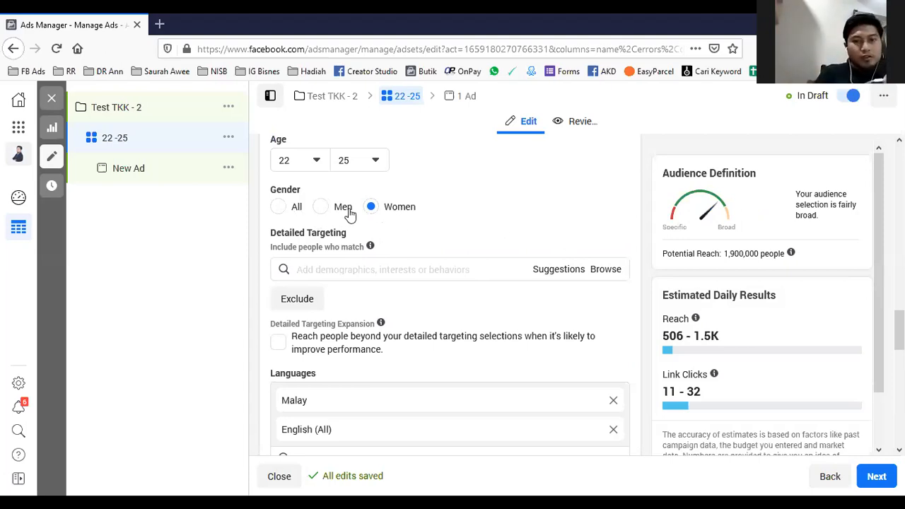
scroll(378, 207, down, 1)
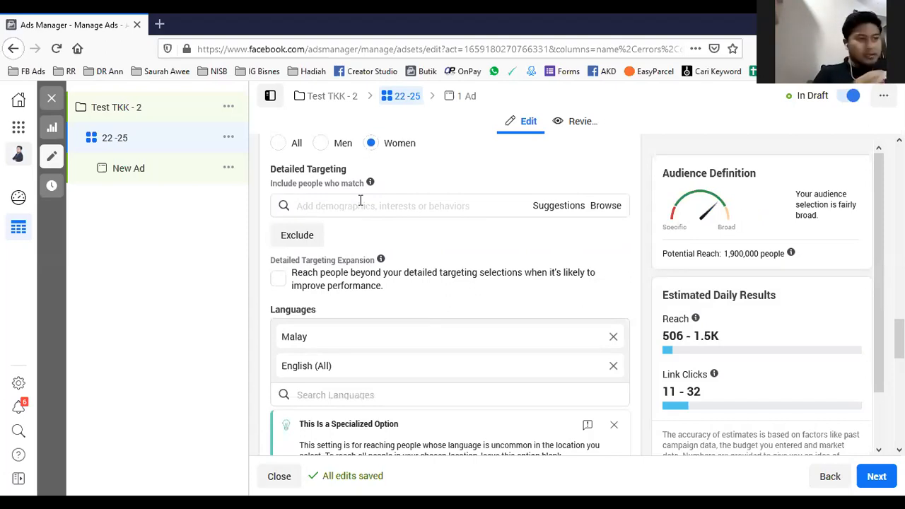
scroll(360, 201, down, 2)
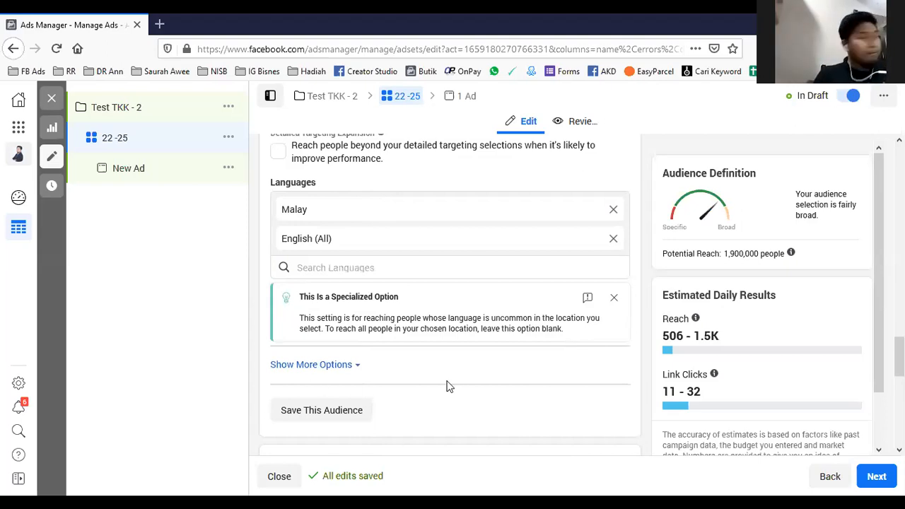
scroll(429, 350, down, 2)
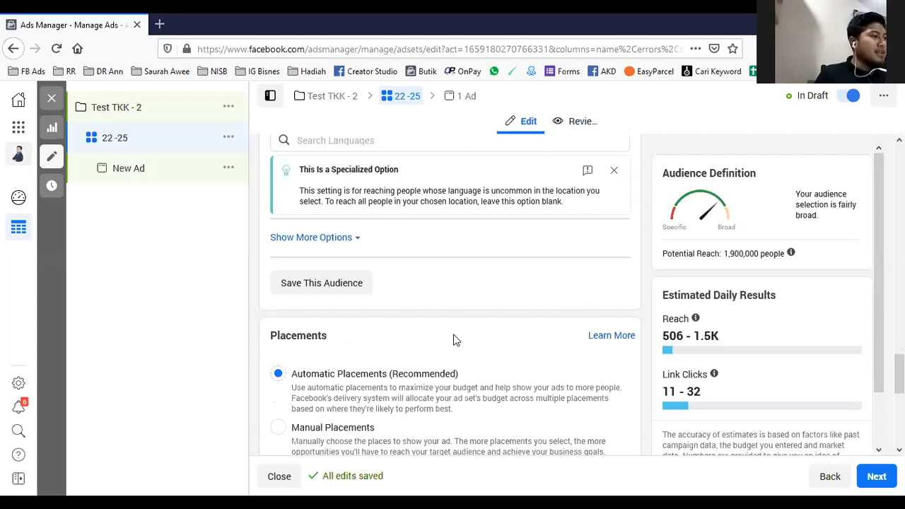
scroll(456, 332, up, 2)
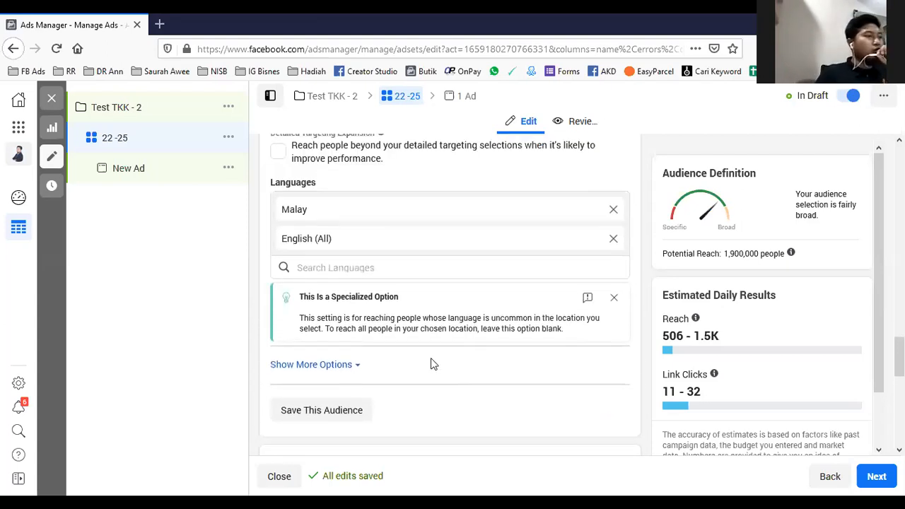
click(348, 367)
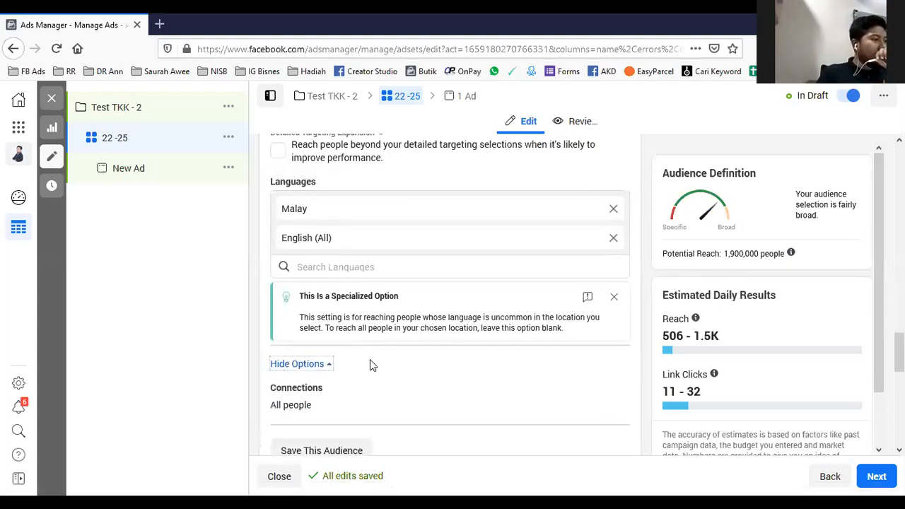
- Examine the connection types available for the audience without adding one
scroll(369, 360, down, 2)
click(615, 266)
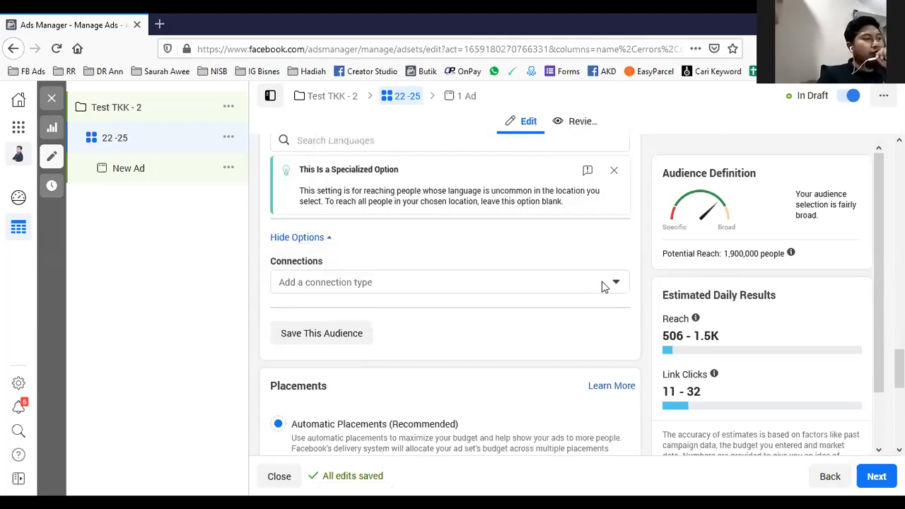
click(603, 286)
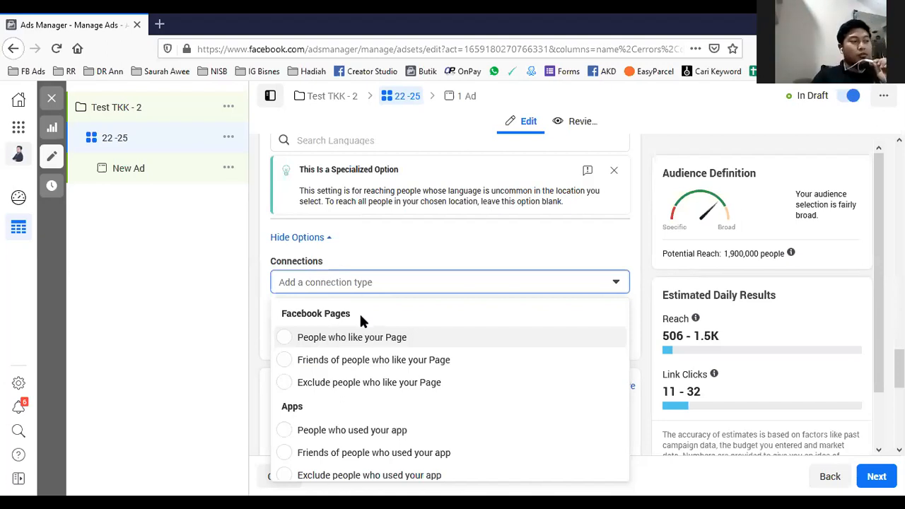
click(406, 260)
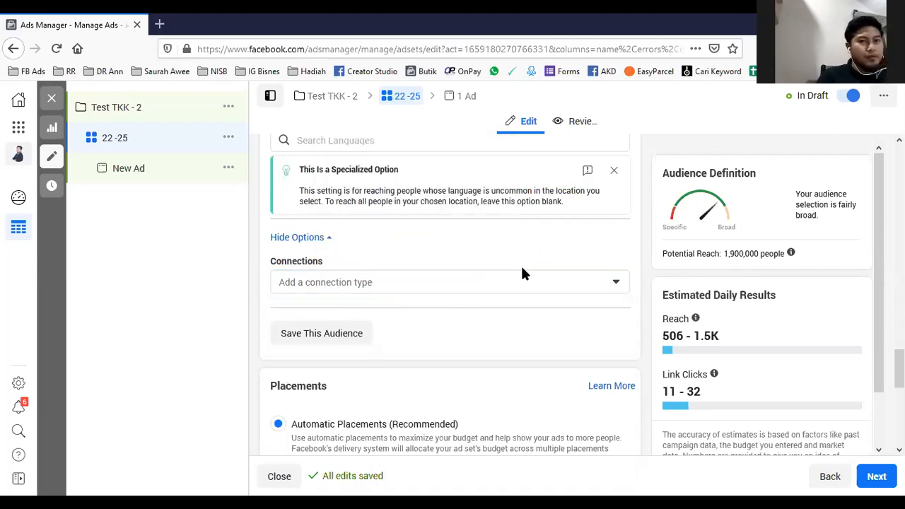
- Compare the automatic and manual placement options and choose Manual Placements for the ad set
scroll(521, 276, down, 3)
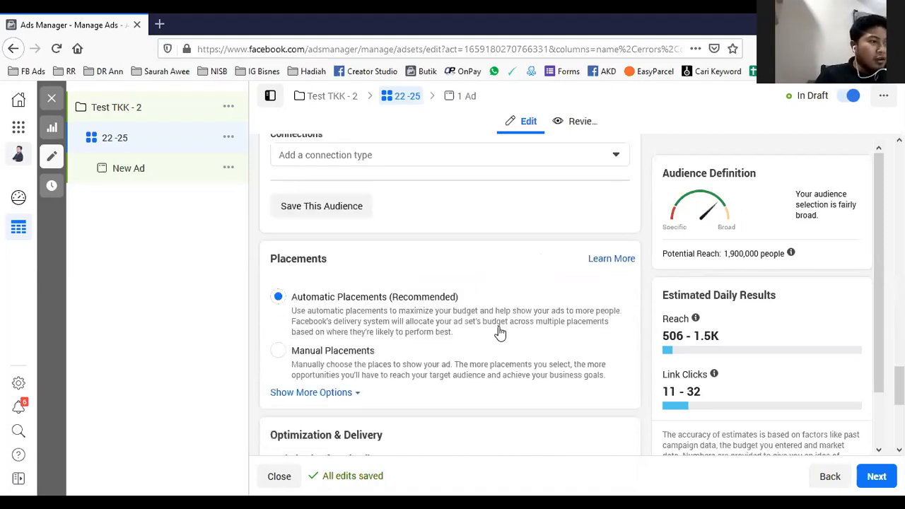
click(279, 351)
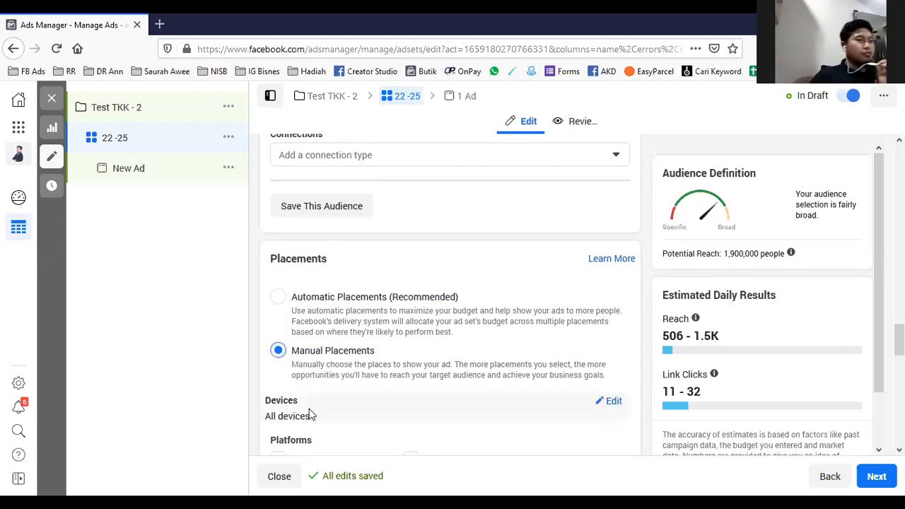
scroll(304, 413, down, 2)
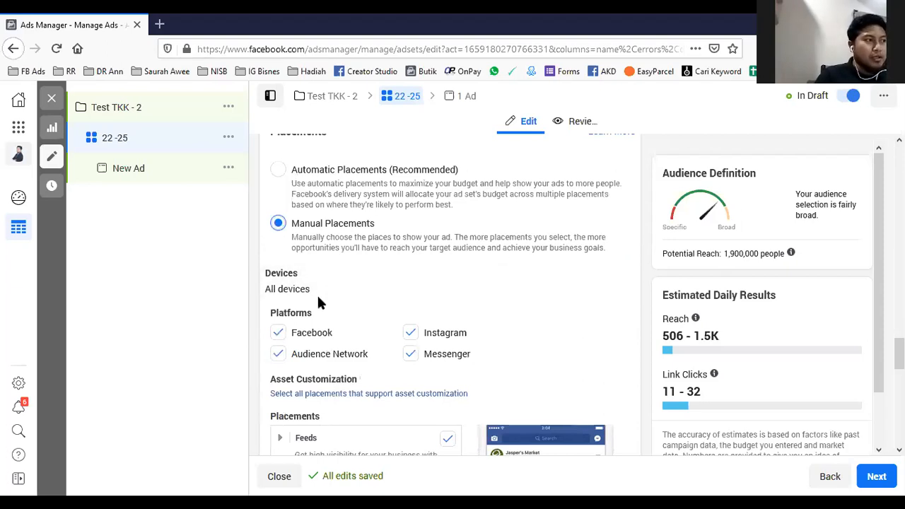
click(277, 171)
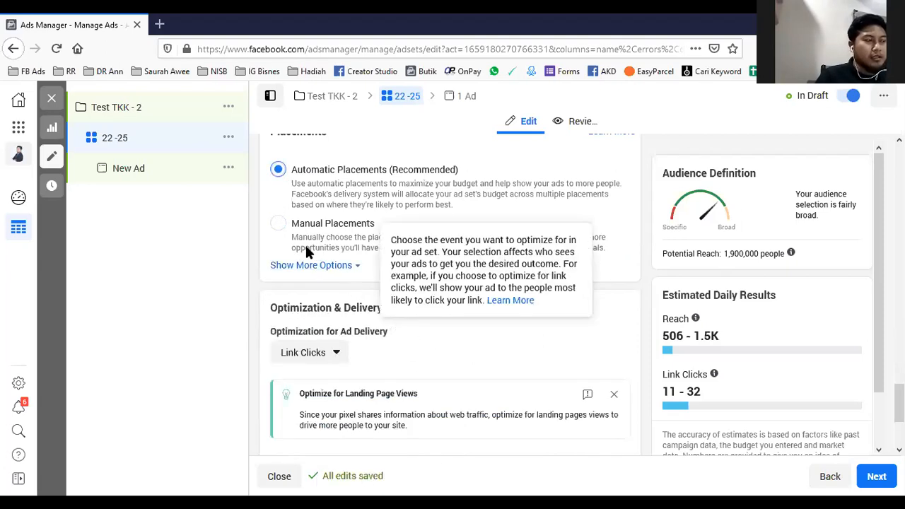
click(278, 225)
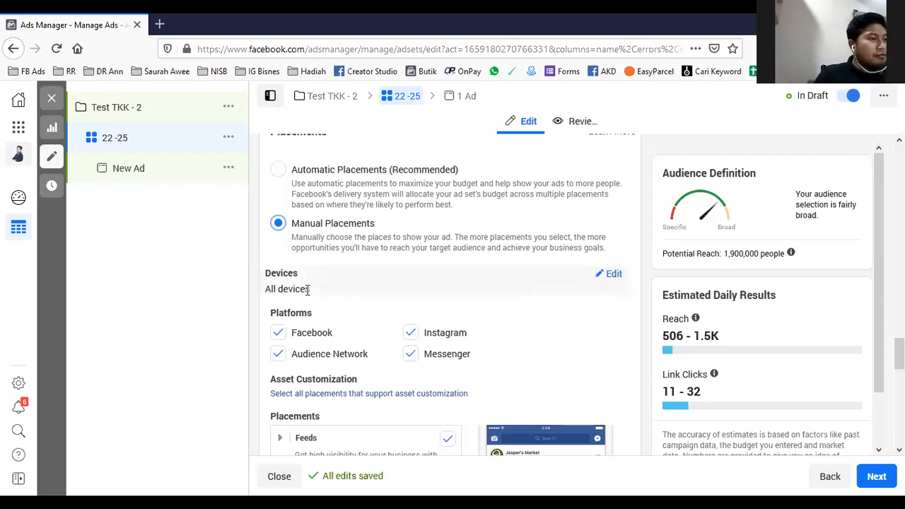
- Limit the placements to Mobile devices and the Instagram platform, excluding Desktop, Facebook, Audience Network and Messenger
click(611, 276)
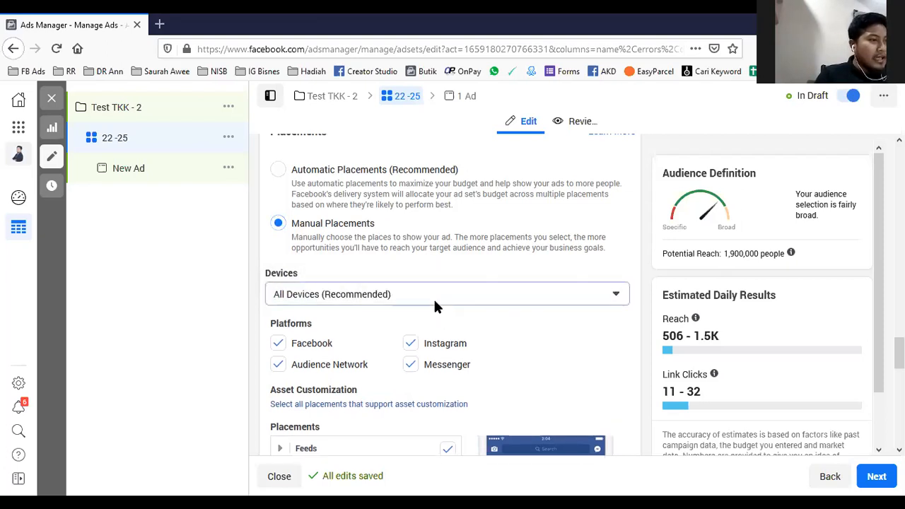
click(434, 302)
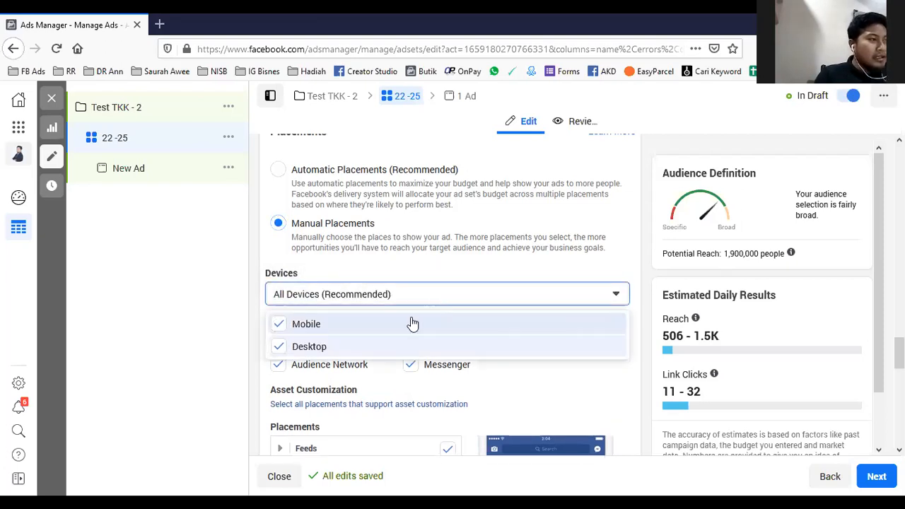
click(280, 348)
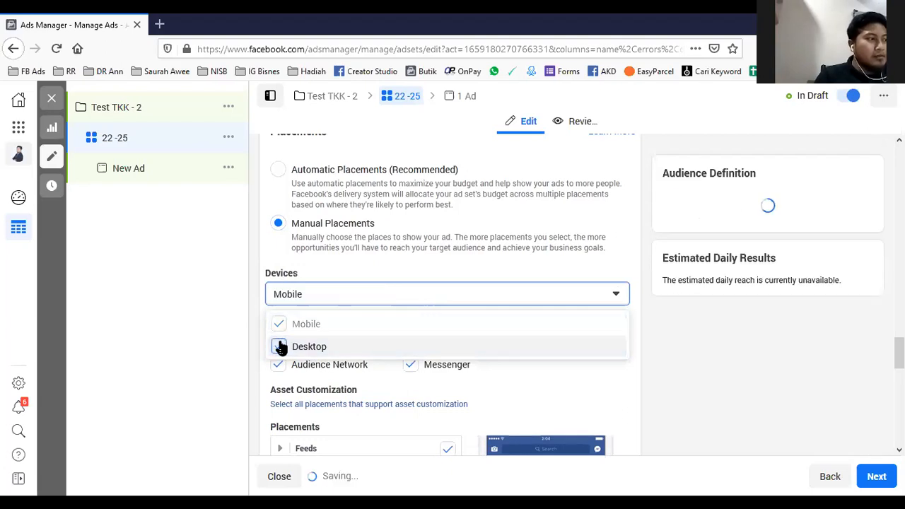
click(565, 385)
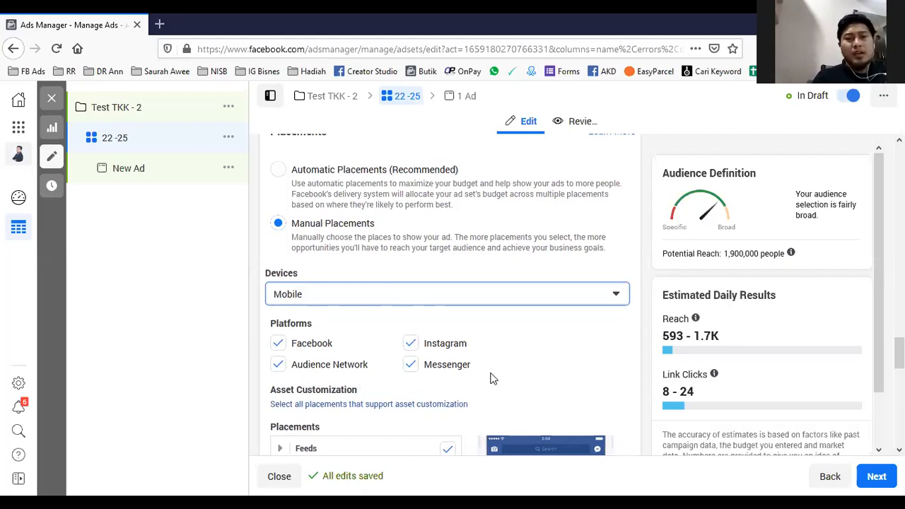
click(412, 368)
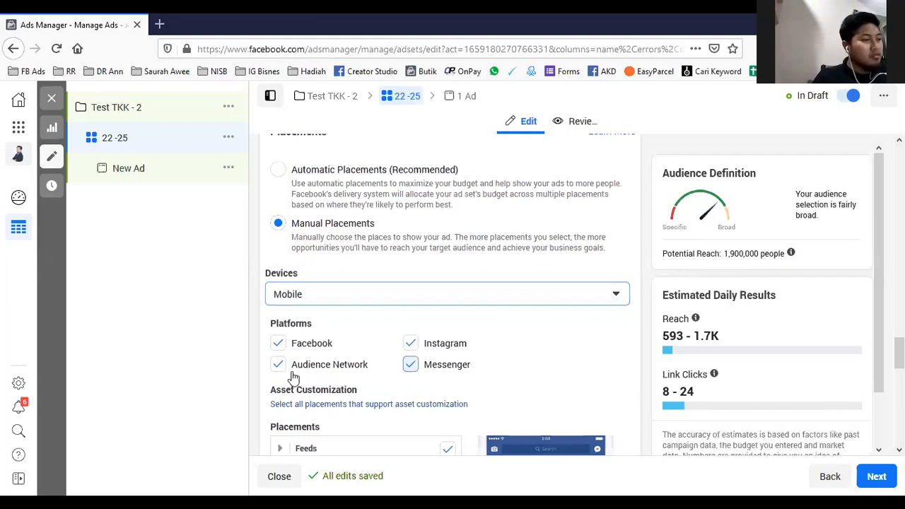
click(277, 345)
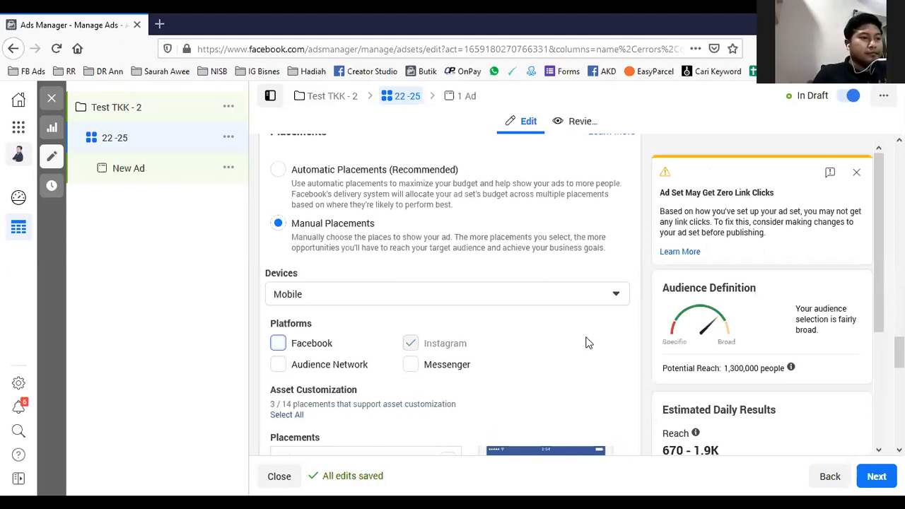
- Examine the individual placement types, the optimization choices for ad delivery and the cost control setting
scroll(466, 277, down, 3)
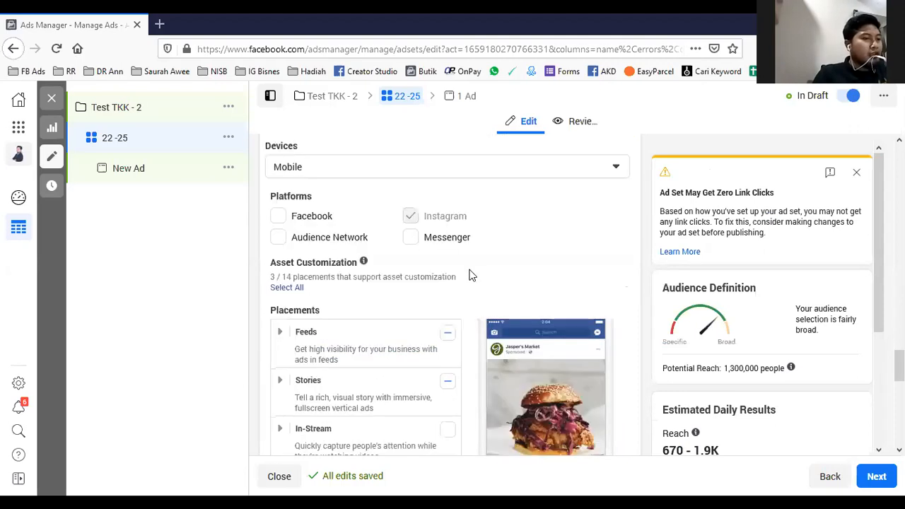
scroll(504, 255, down, 3)
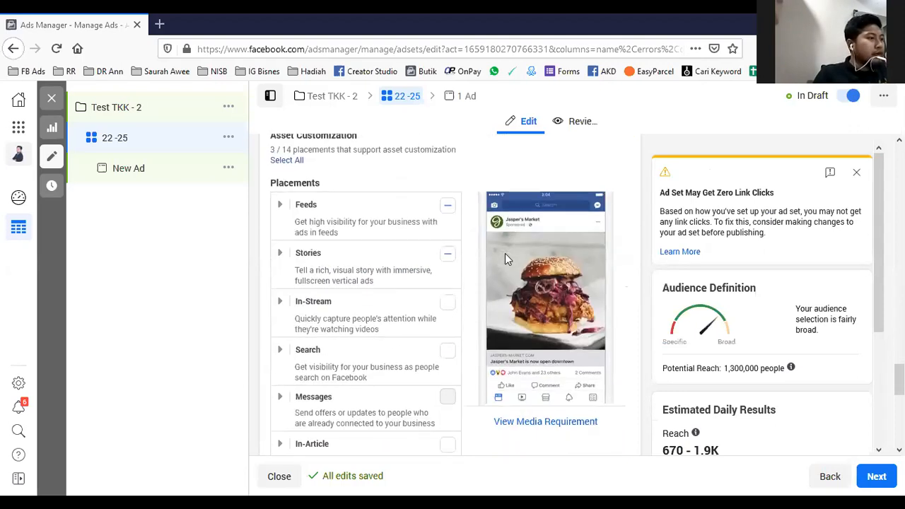
scroll(375, 244, down, 2)
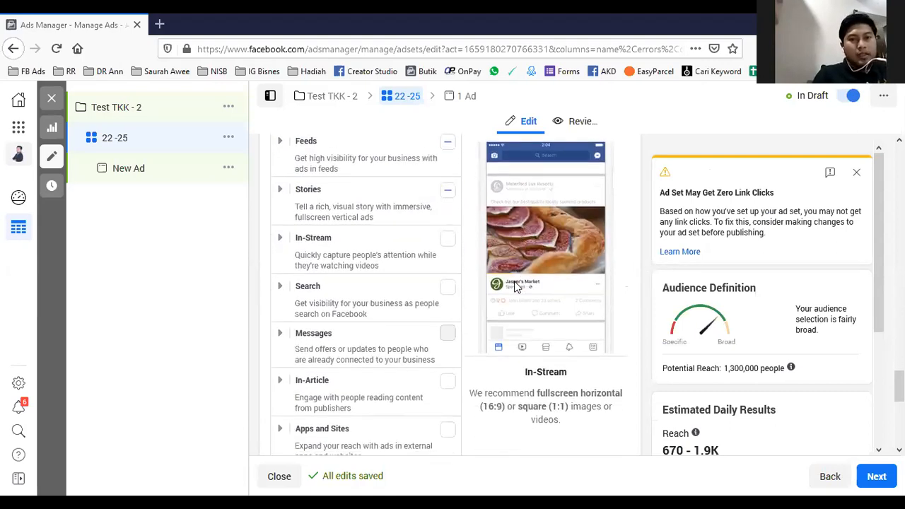
scroll(515, 284, down, 3)
scroll(514, 284, down, 4)
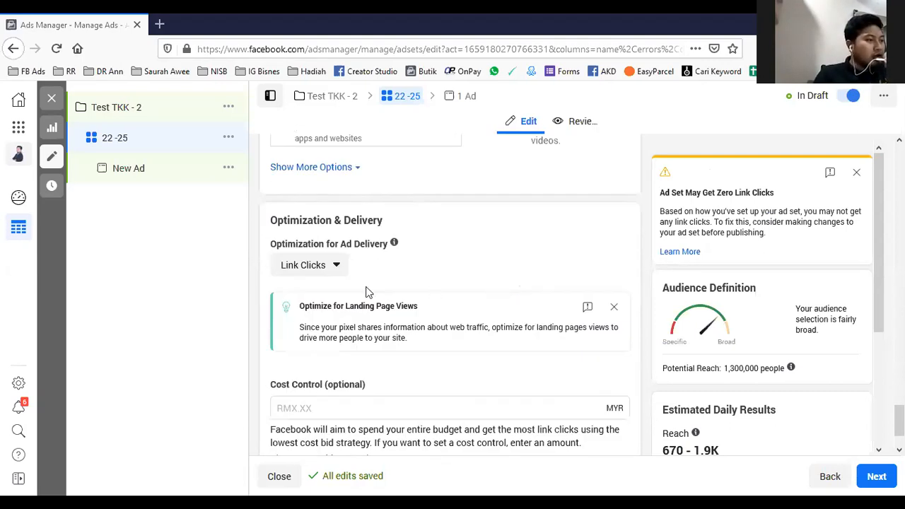
click(332, 275)
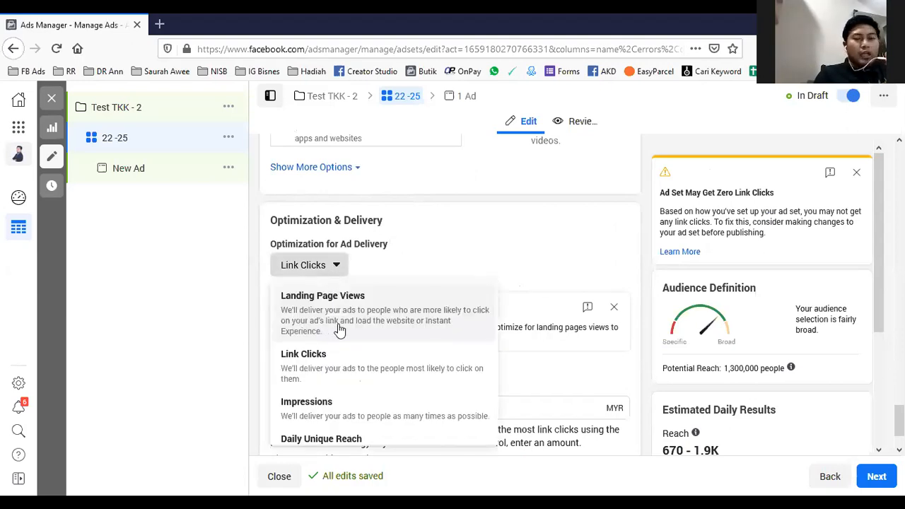
click(509, 273)
scroll(511, 274, down, 2)
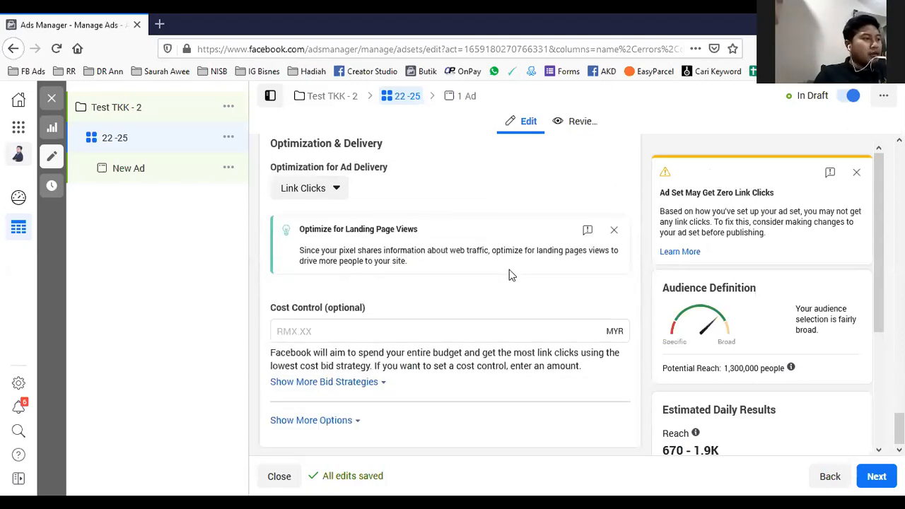
- Recheck the audience's age, gender and location settings, the location-type options, and the ad set's budget and schedule
scroll(509, 273, up, 3)
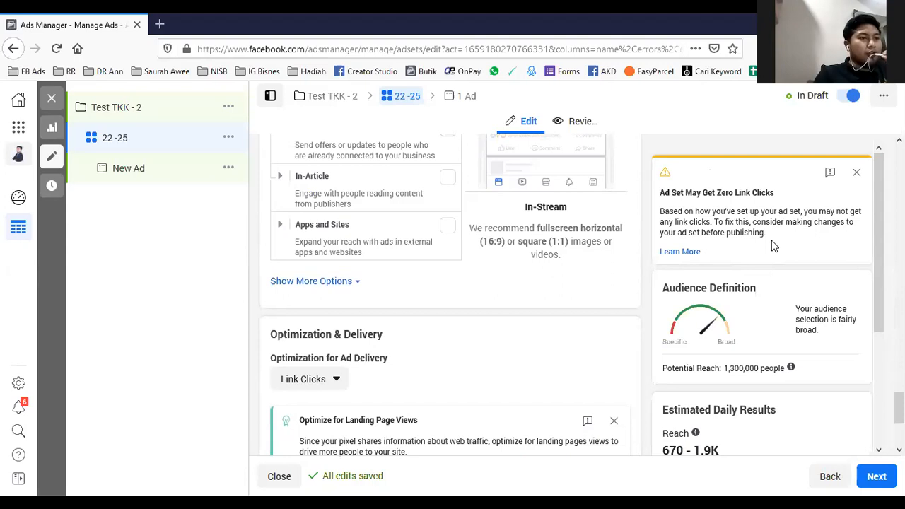
scroll(463, 295, up, 10)
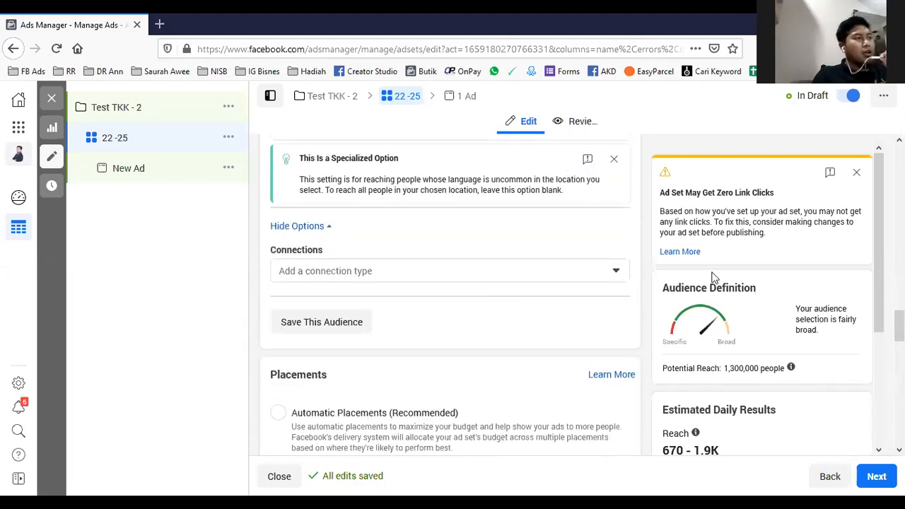
scroll(551, 255, up, 5)
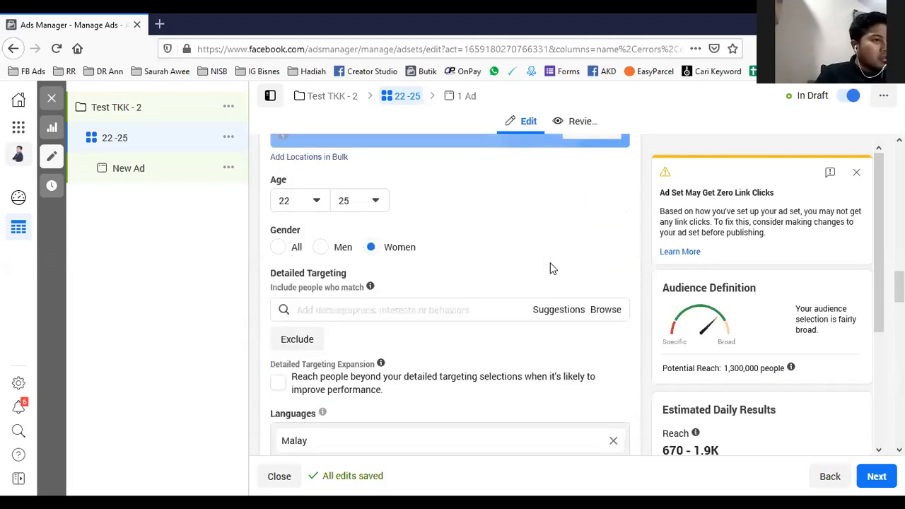
scroll(552, 269, up, 3)
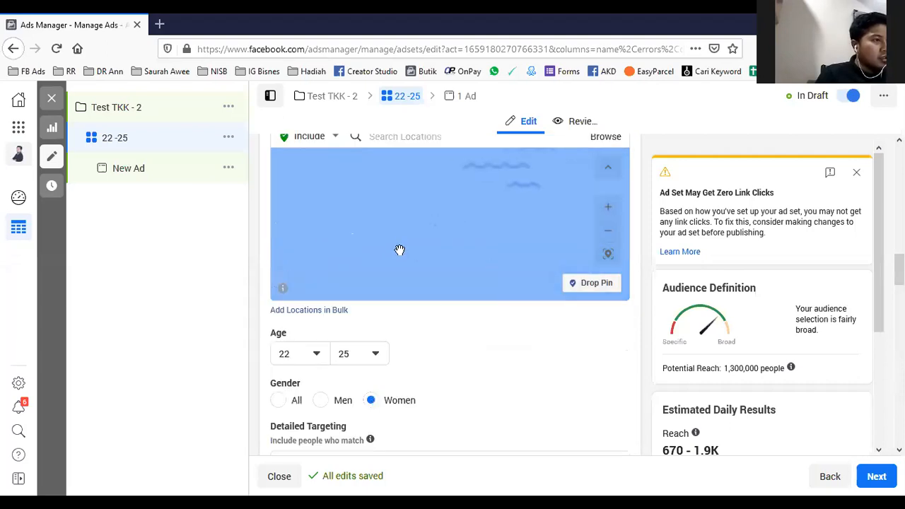
scroll(523, 375, up, 3)
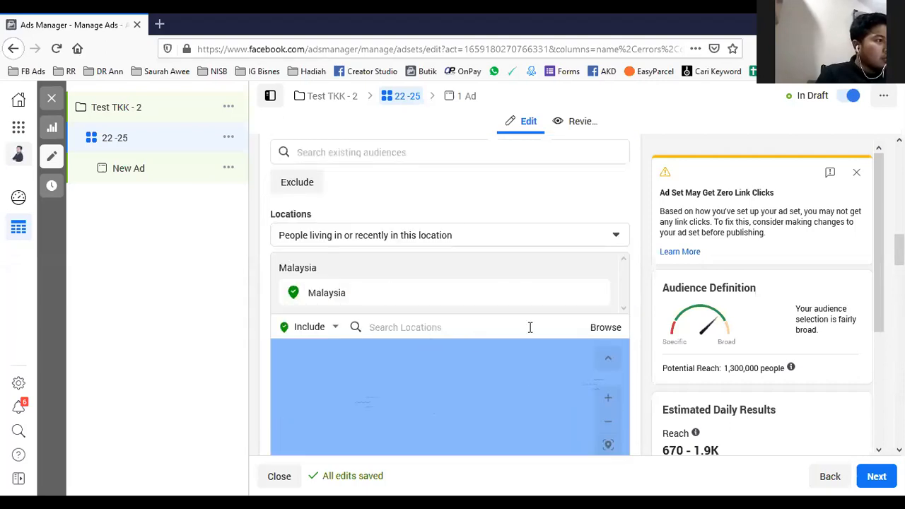
click(384, 329)
click(595, 460)
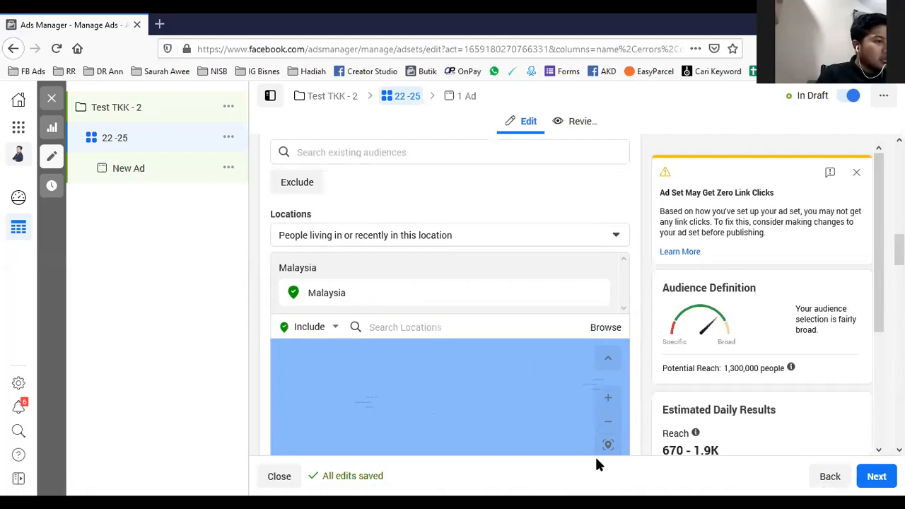
click(435, 235)
click(494, 191)
scroll(496, 191, up, 5)
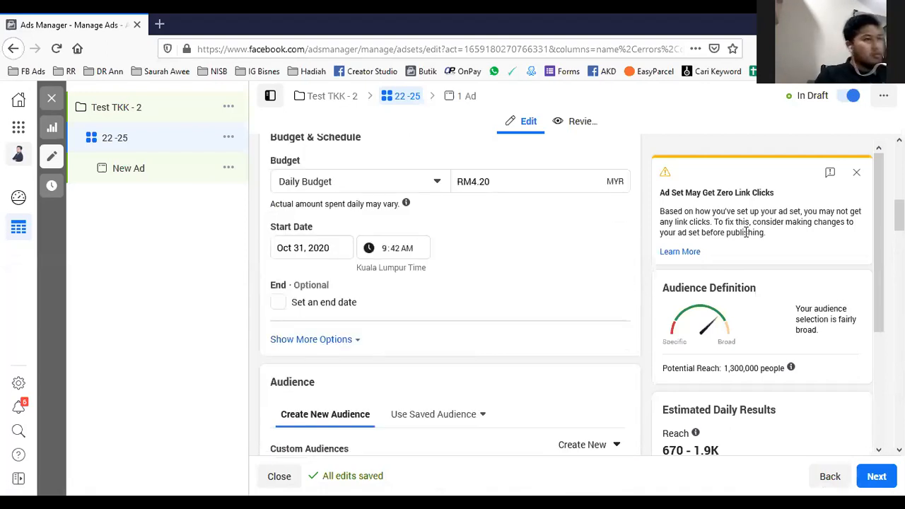
- Review the whole ad set from audience location and languages through placements to optimization and cost control
scroll(579, 299, down, 8)
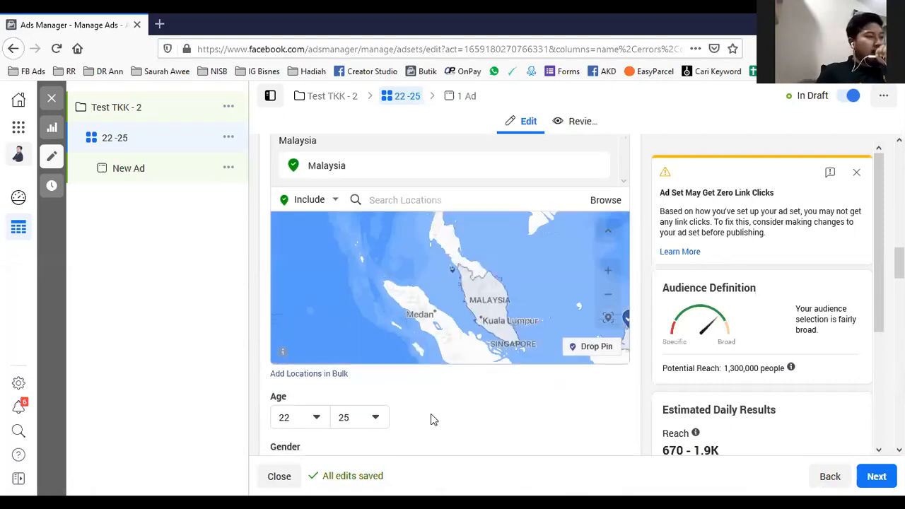
scroll(545, 382, down, 2)
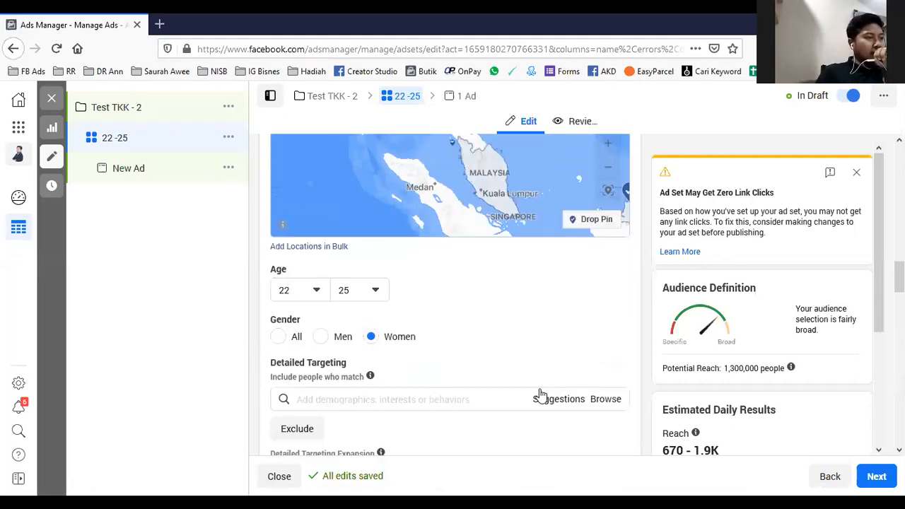
scroll(435, 339, down, 3)
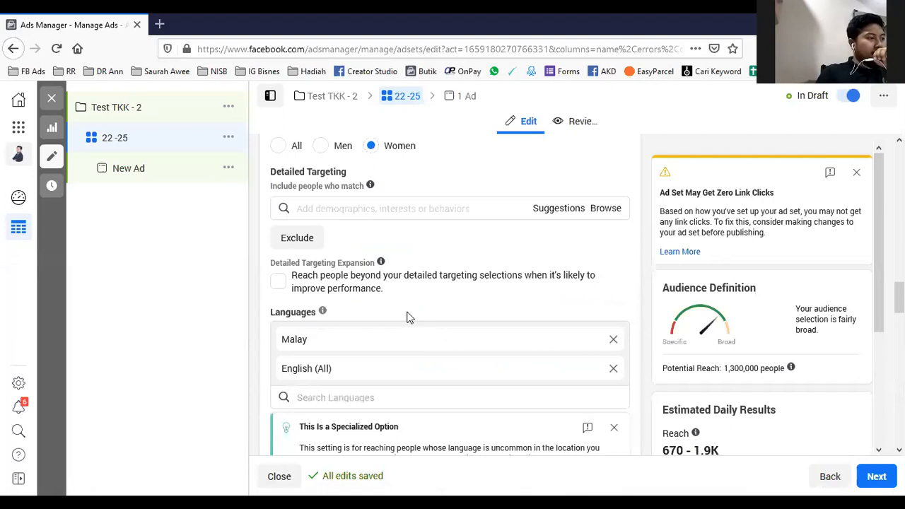
scroll(424, 297, down, 1)
scroll(488, 293, down, 2)
scroll(439, 339, down, 4)
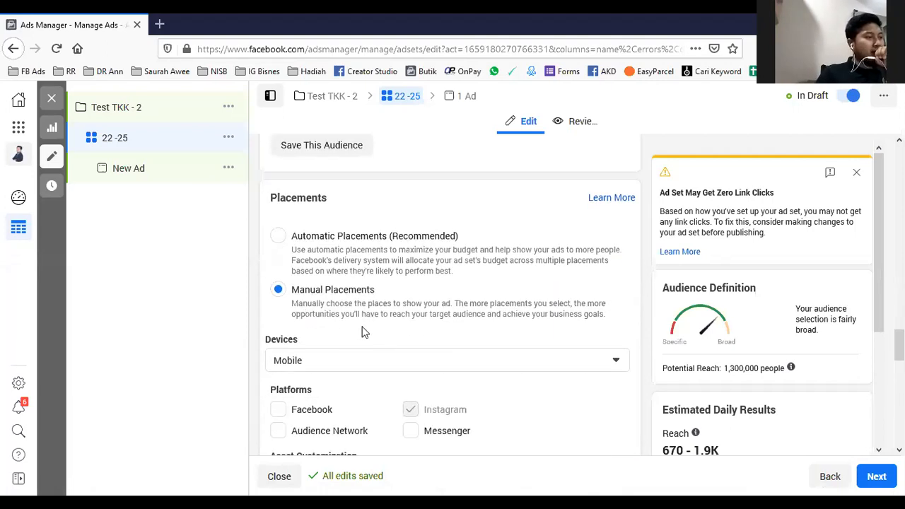
scroll(424, 325, down, 2)
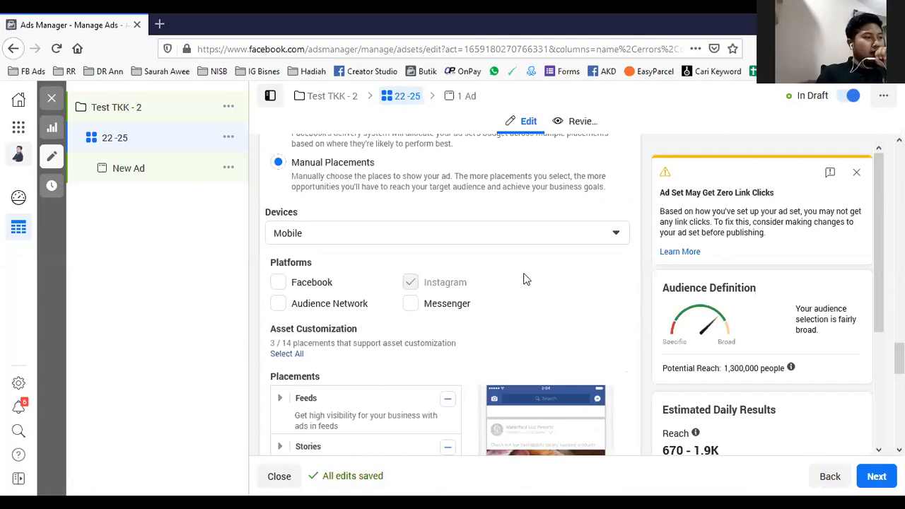
scroll(524, 280, down, 2)
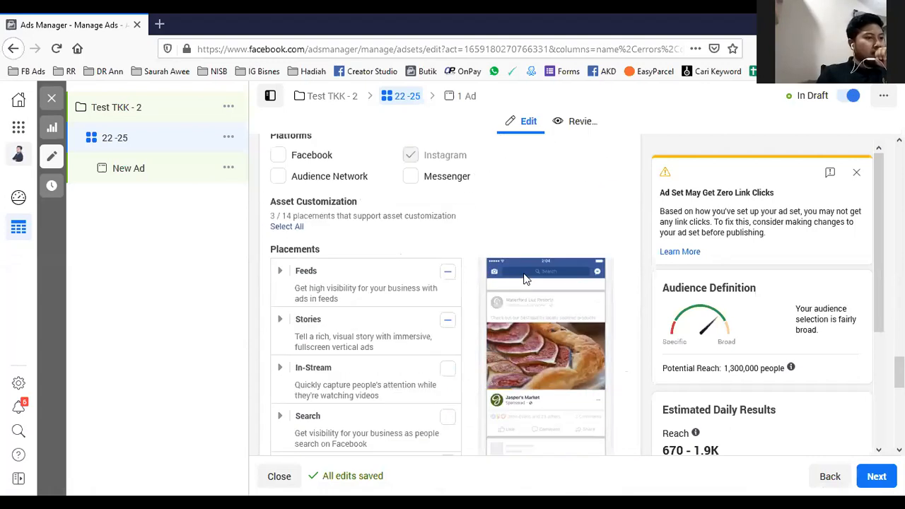
scroll(524, 279, down, 5)
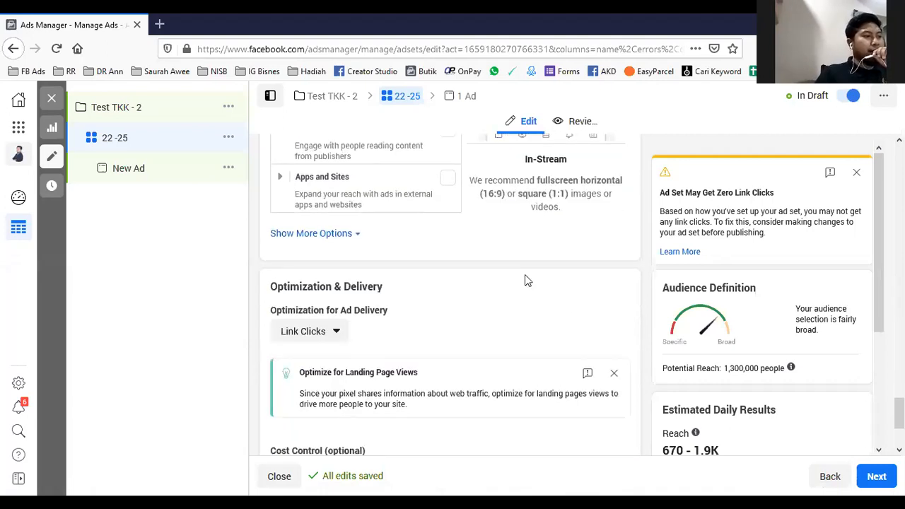
scroll(436, 304, down, 2)
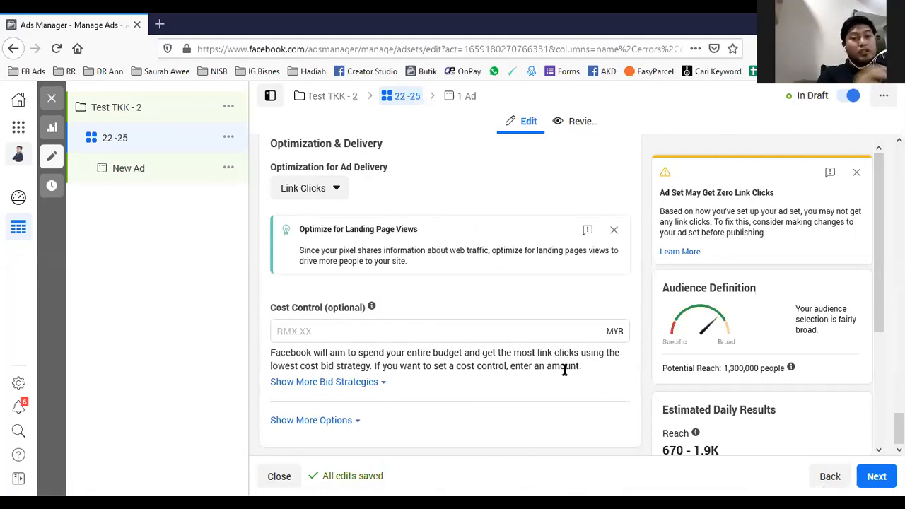
- Proceed to the new ad and set its identity to the Butik SWEET Baju Couple Page and the bajubyaina_ Instagram account
click(878, 476)
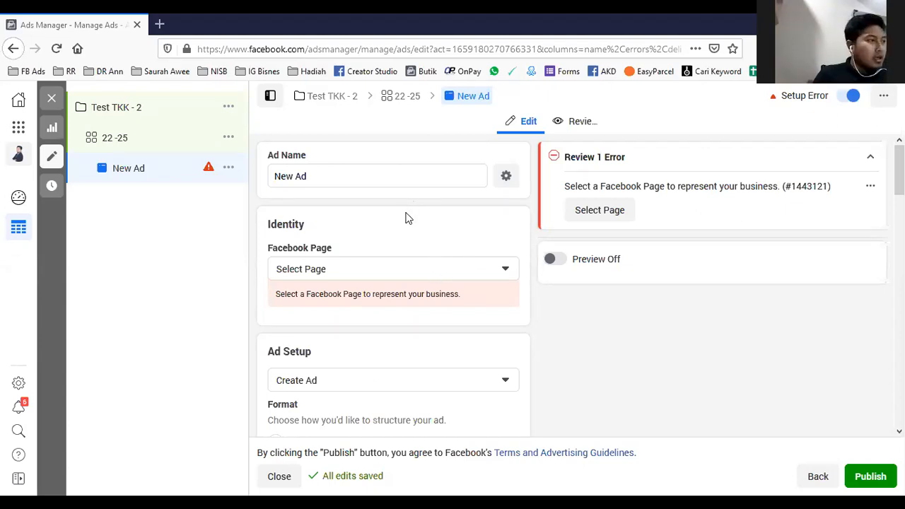
click(418, 267)
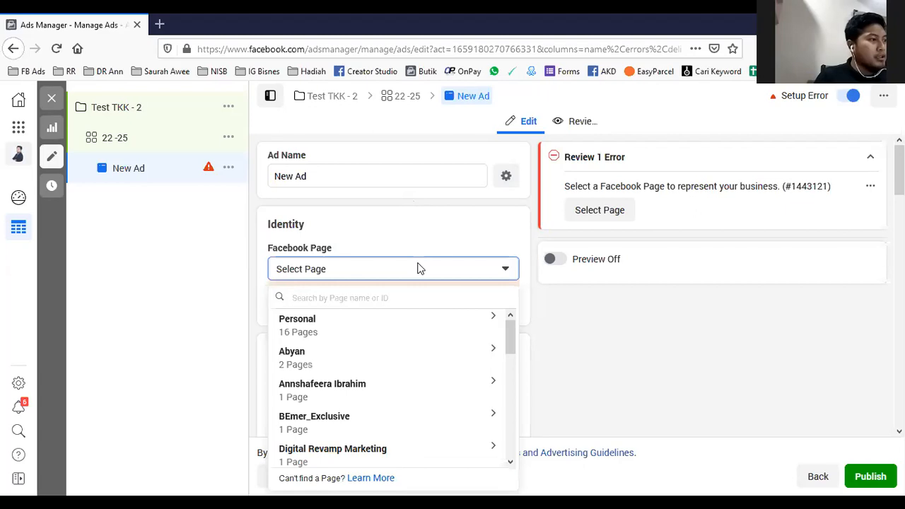
text(baju)
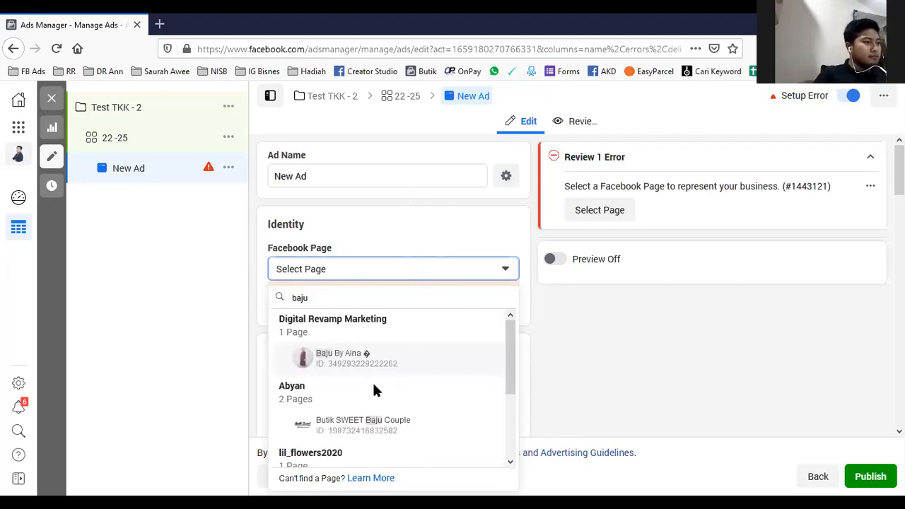
click(375, 425)
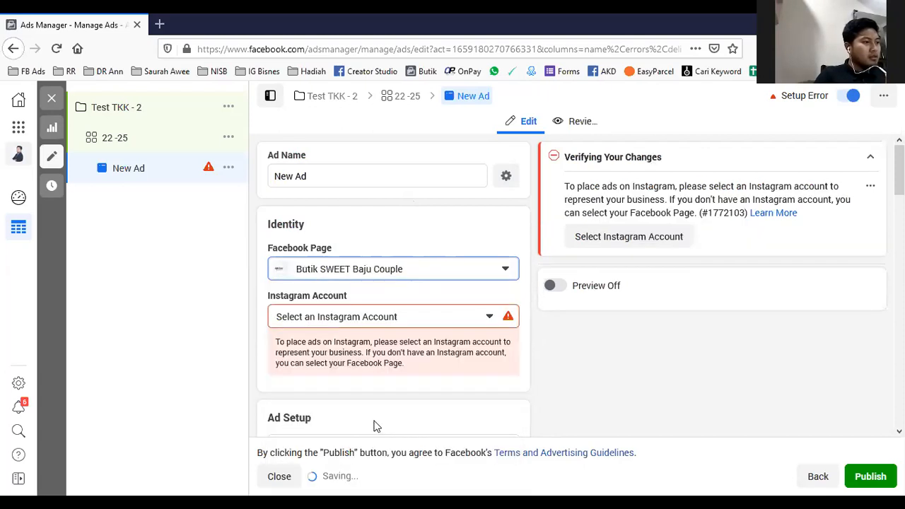
click(370, 316)
click(705, 372)
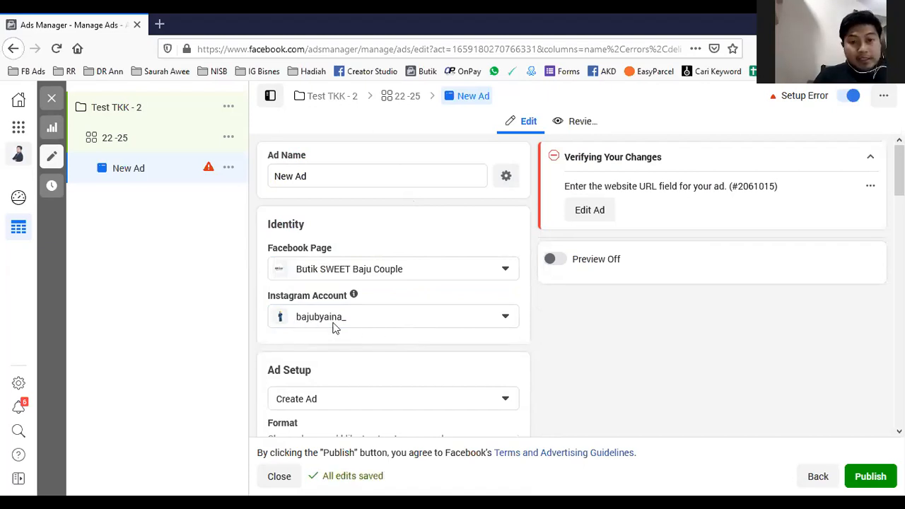
click(386, 271)
click(386, 272)
click(387, 273)
click(667, 372)
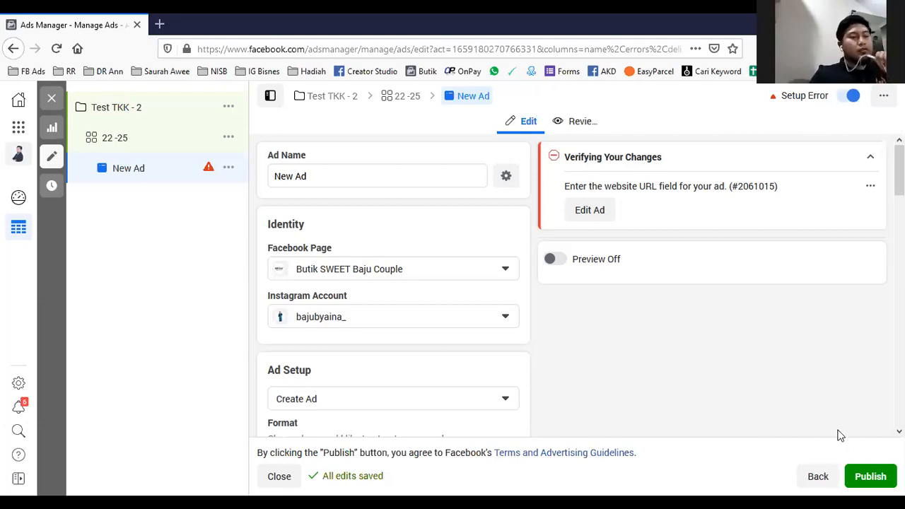
- Examine the new ad's format choices, its fullscreen mobile experience options and the ad creative section
scroll(388, 276, down, 2)
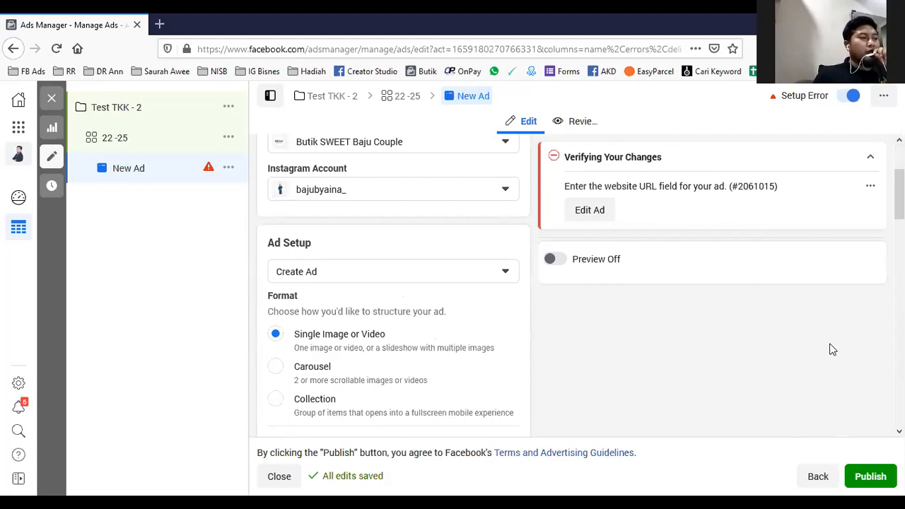
scroll(831, 349, down, 1)
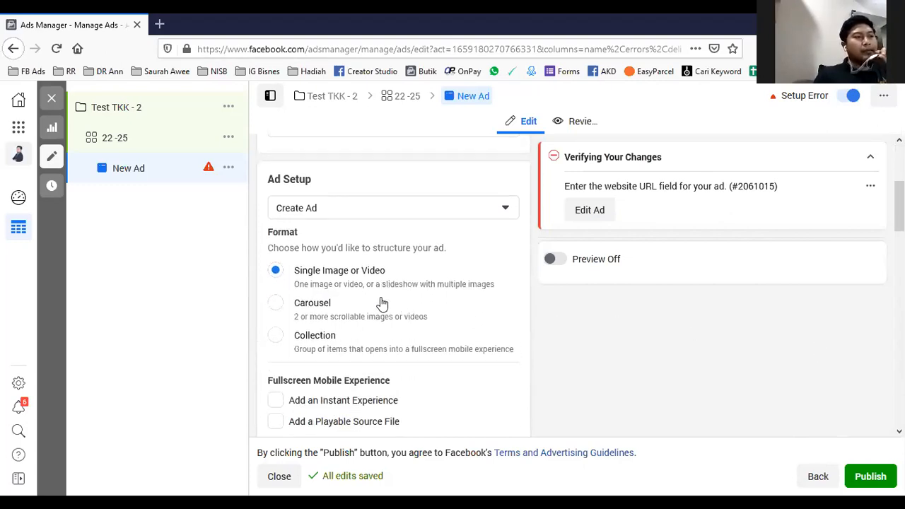
scroll(384, 297, down, 2)
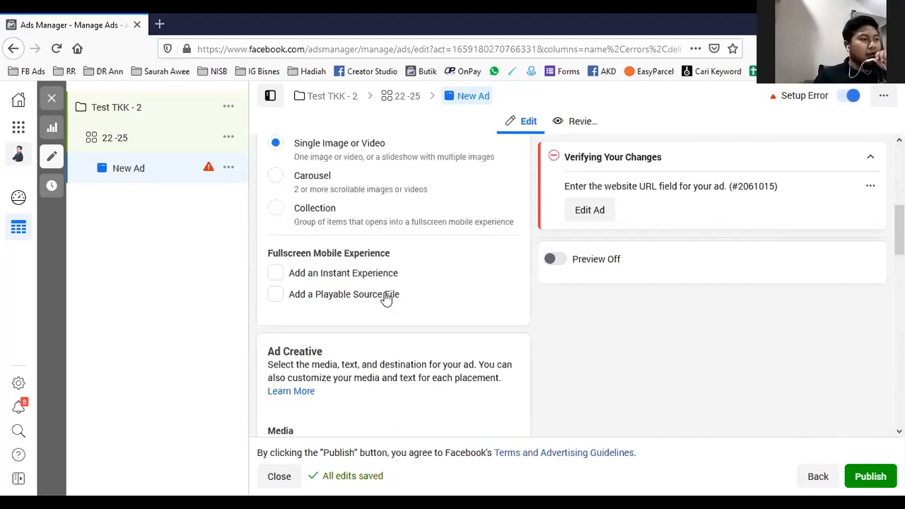
scroll(401, 253, up, 2)
scroll(400, 253, down, 2)
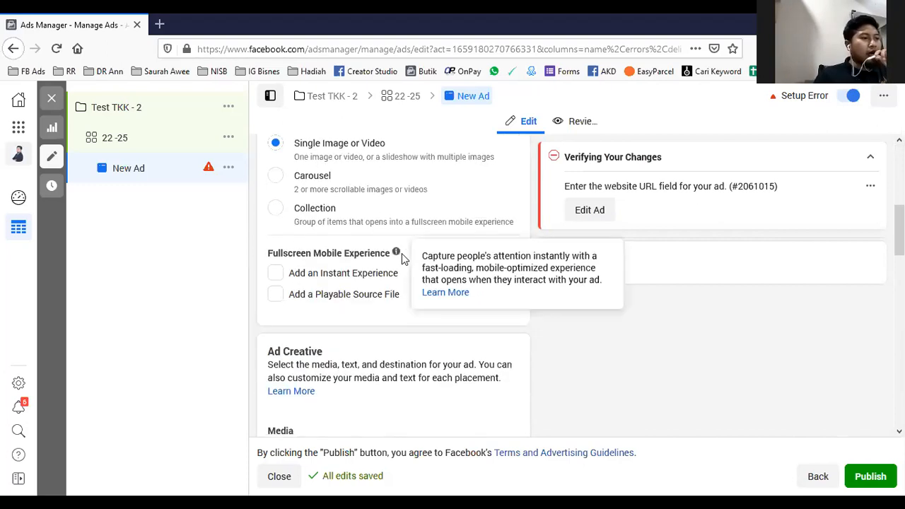
scroll(402, 256, down, 3)
scroll(401, 256, down, 2)
scroll(408, 252, up, 2)
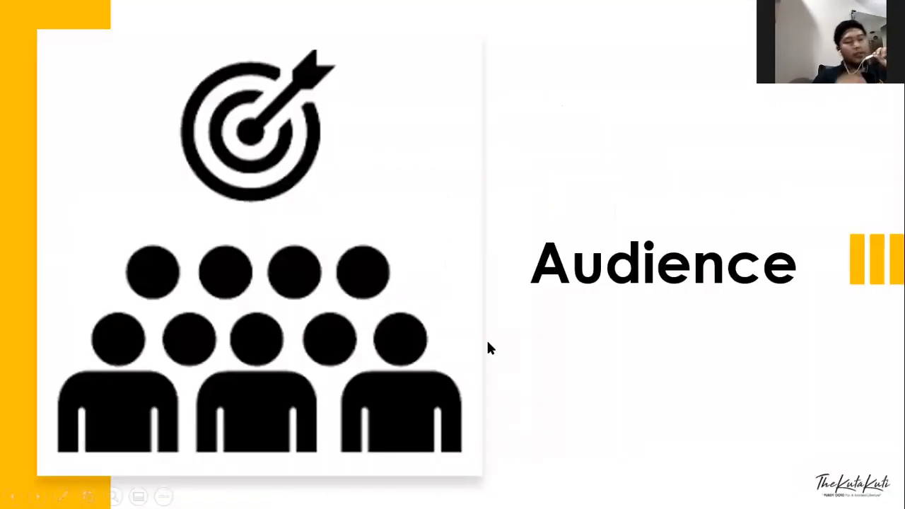
key(Right)
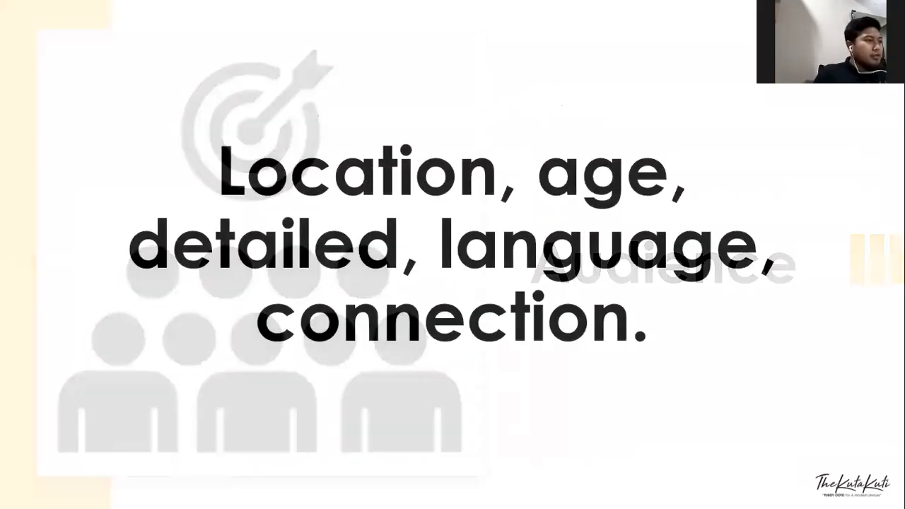
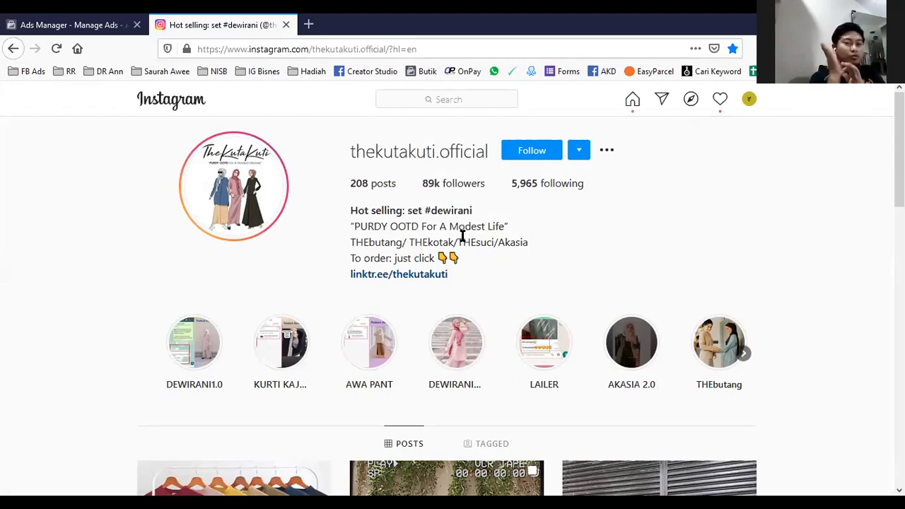
- Browse the thekutakuti.official Instagram profile from its bio and story highlights through the first rows of outfit posts
scroll(462, 236, down, 3)
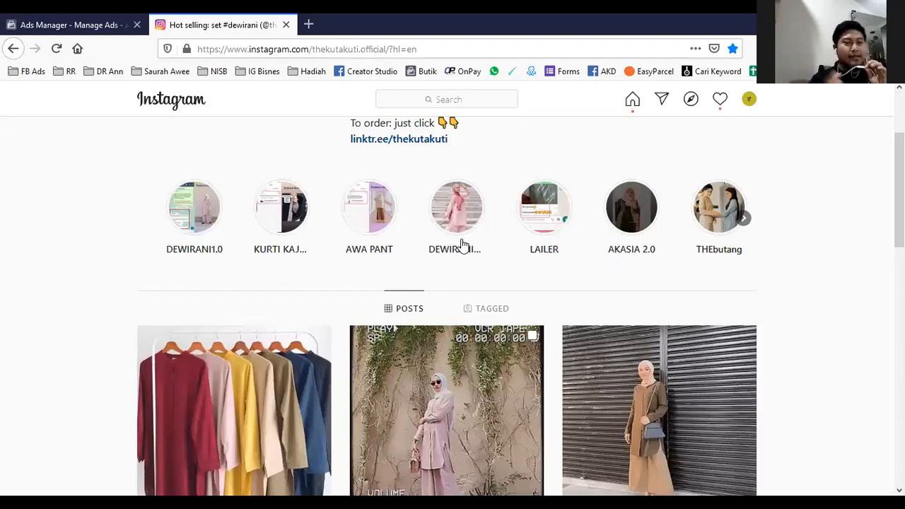
scroll(461, 244, down, 2)
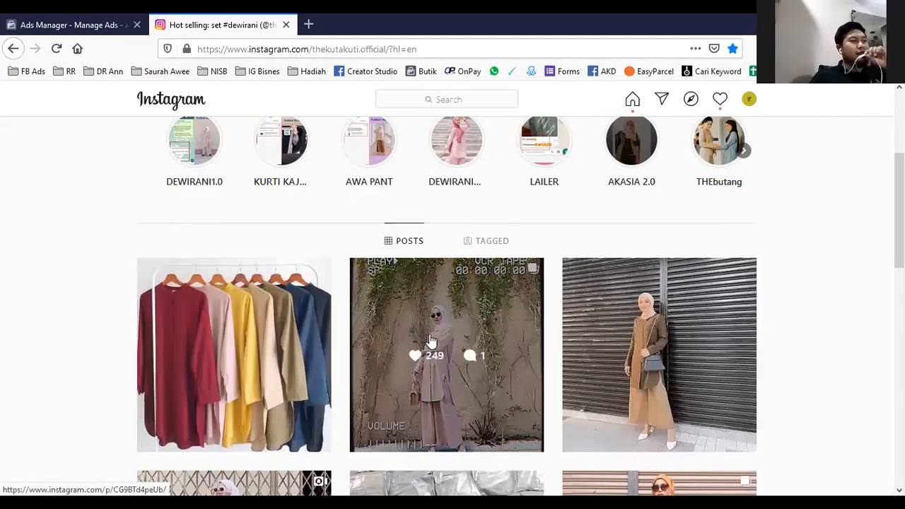
scroll(431, 342, down, 2)
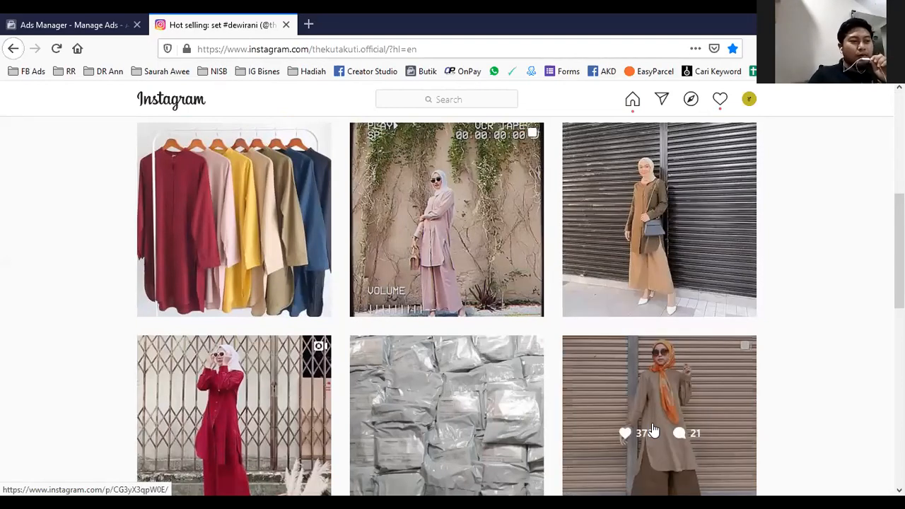
scroll(650, 432, down, 2)
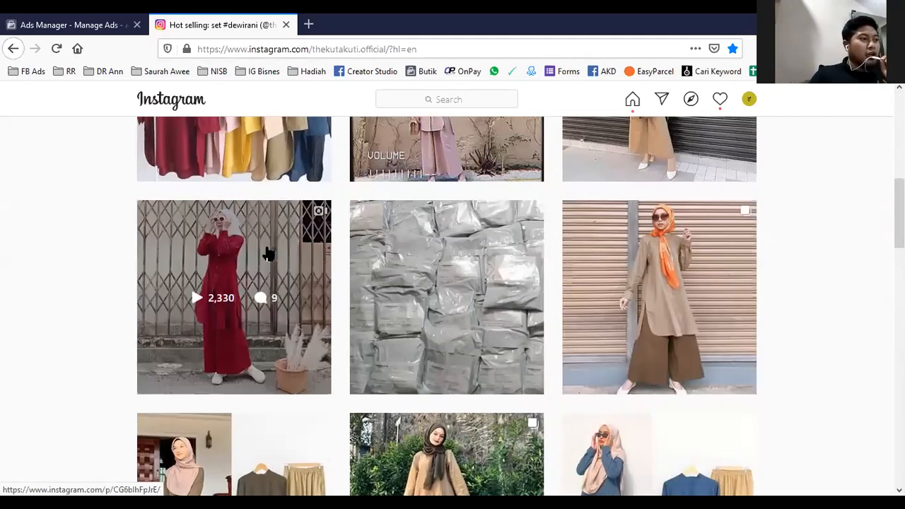
scroll(212, 307, down, 2)
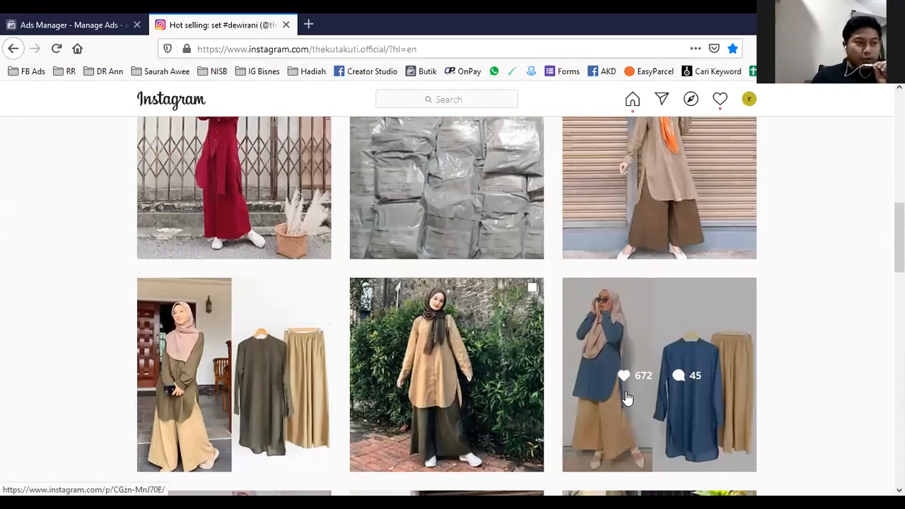
scroll(256, 378, down, 3)
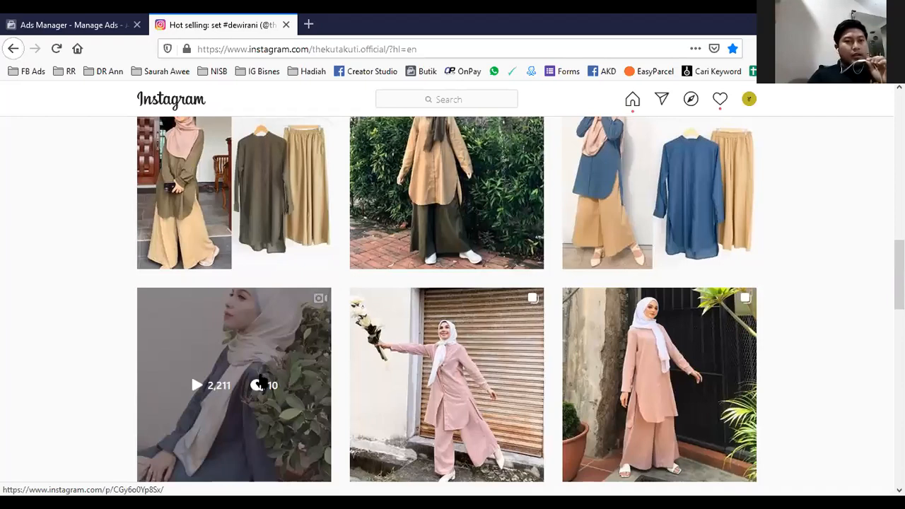
- Compare the likes and comments of the two-tone and pink outfit posts in the profile's feed
scroll(261, 382, up, 1)
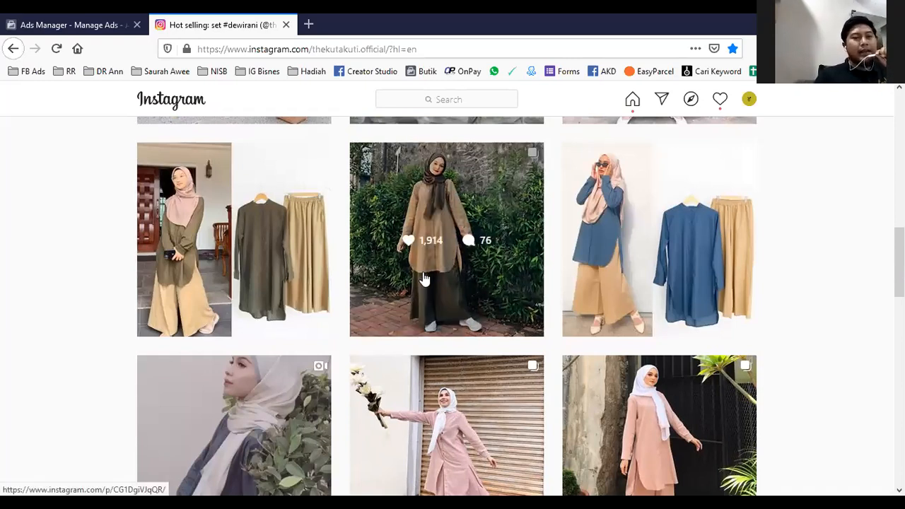
scroll(424, 278, down, 2)
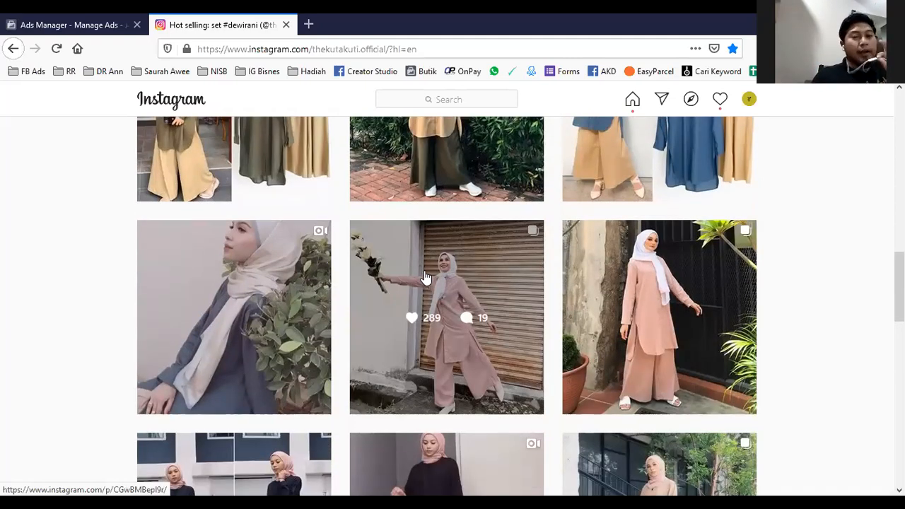
scroll(425, 278, up, 2)
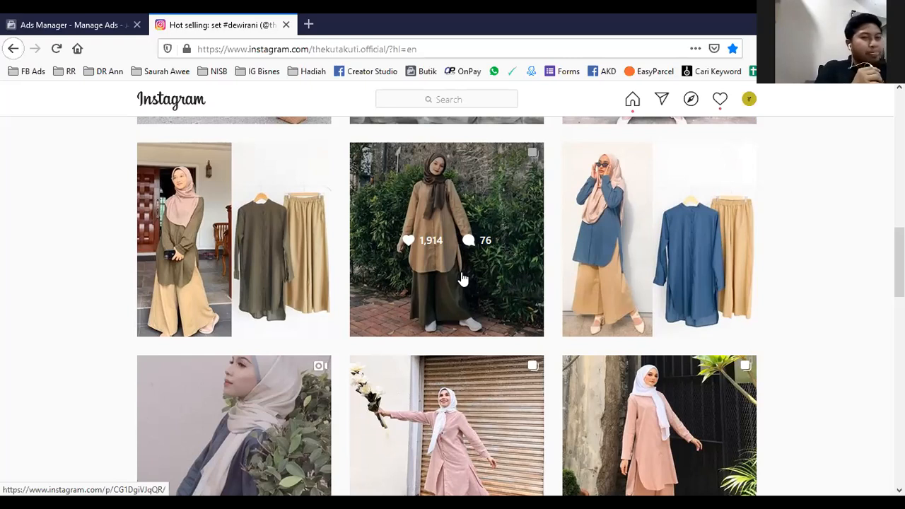
scroll(464, 277, down, 3)
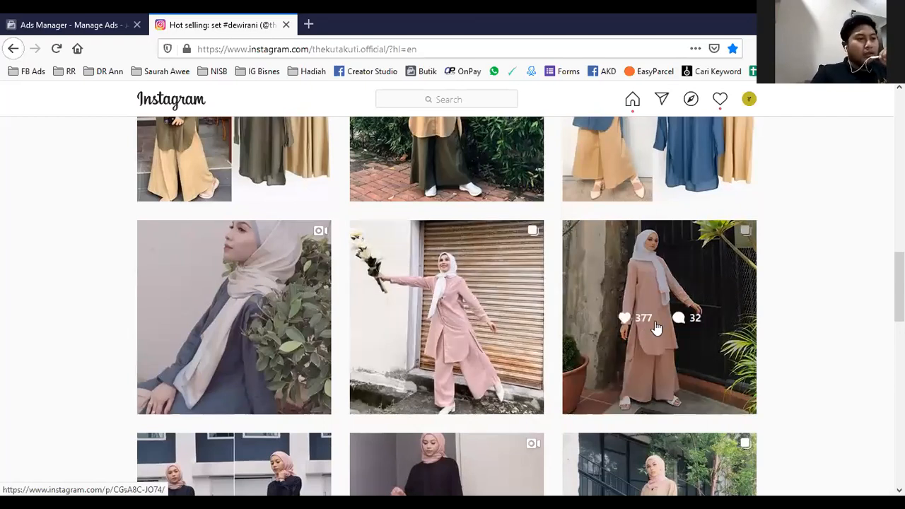
scroll(661, 329, up, 2)
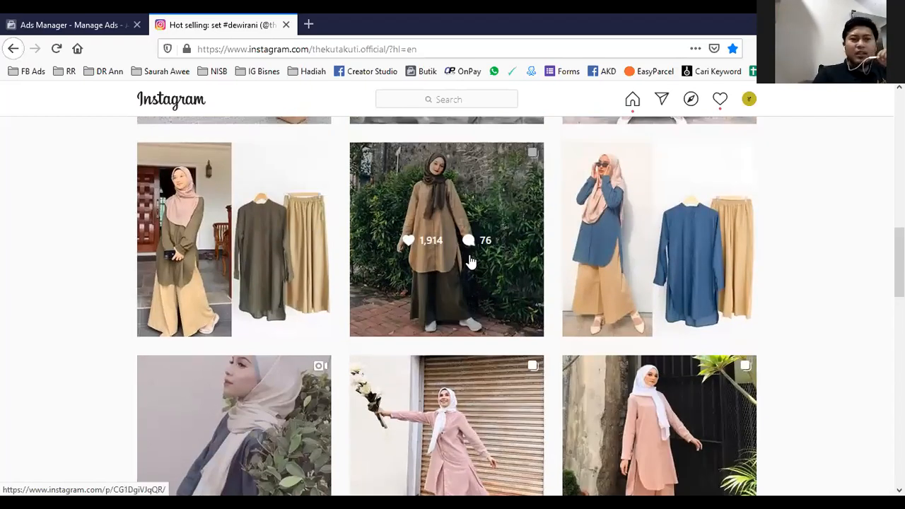
scroll(468, 263, down, 5)
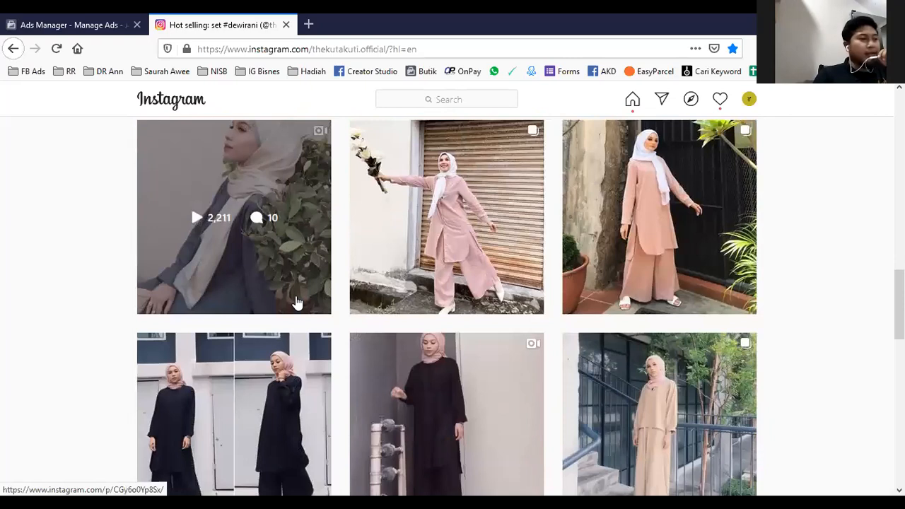
- Examine the profile's older posts, including the black outfit video and the clearance sale graphic, and return to the start of the profile
scroll(297, 303, down, 2)
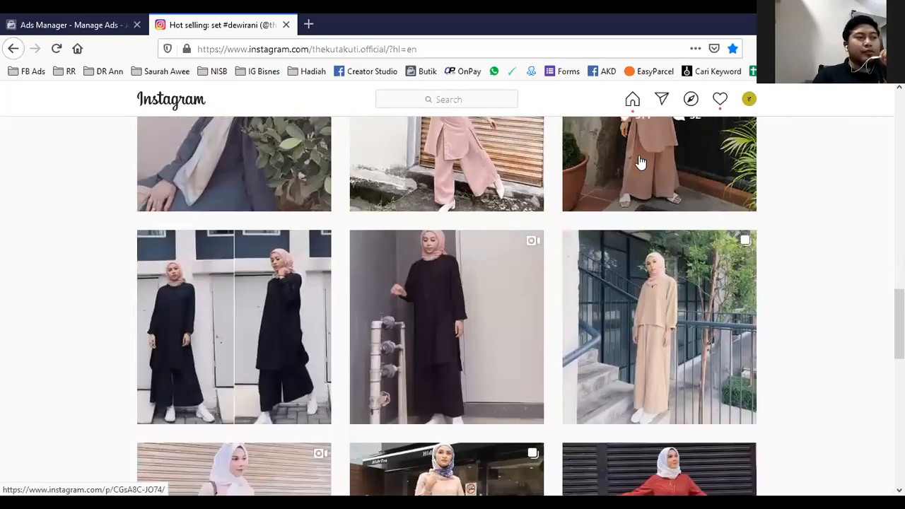
scroll(664, 226, up, 1)
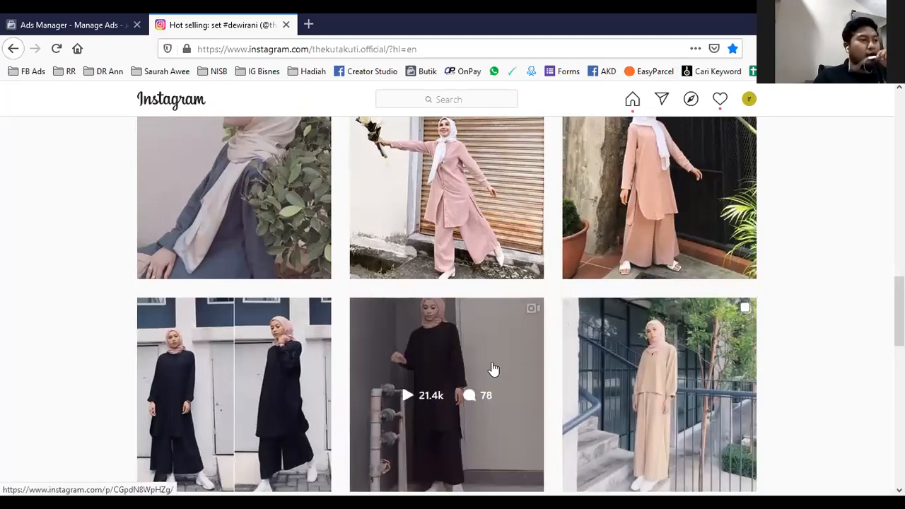
scroll(492, 368, down, 2)
scroll(486, 306, down, 2)
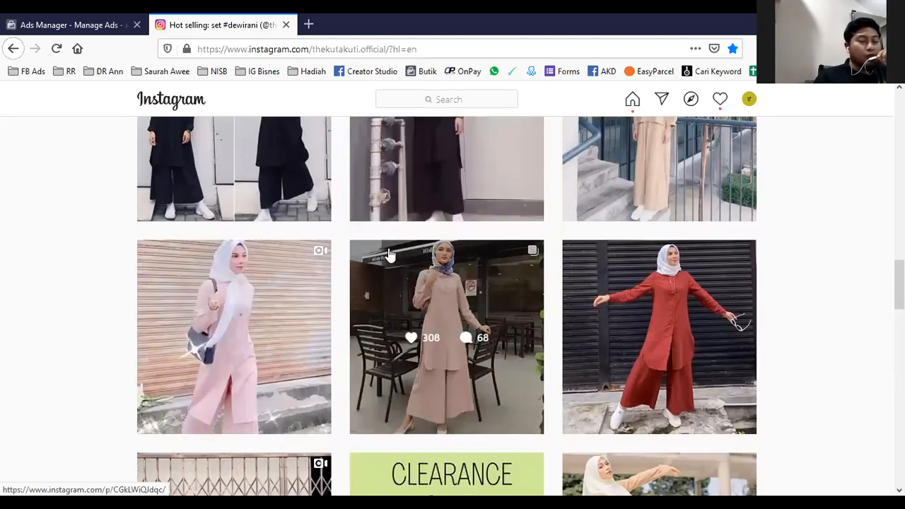
scroll(424, 261, up, 2)
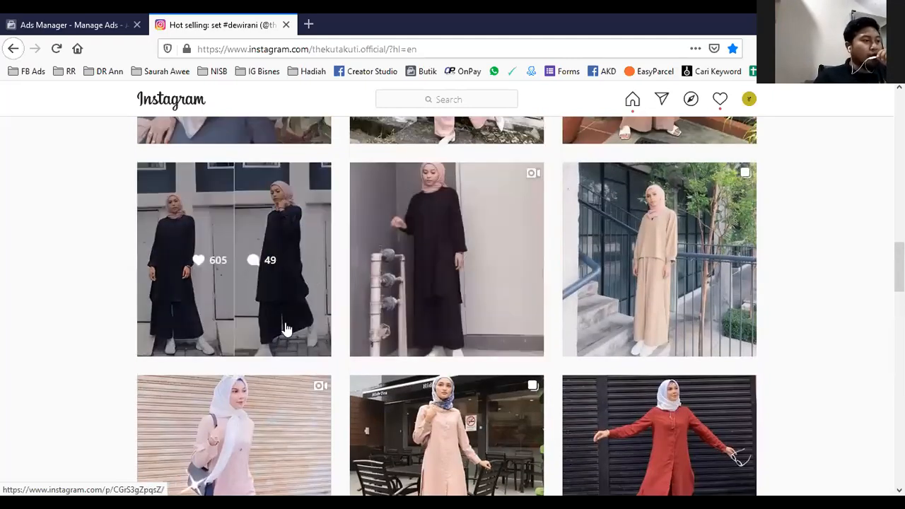
scroll(495, 263, up, 7)
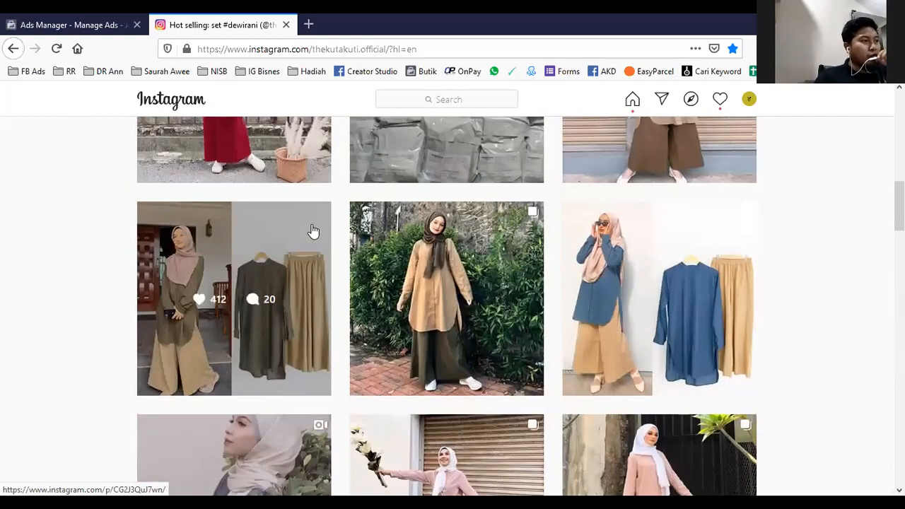
scroll(304, 255, up, 2)
scroll(293, 269, down, 10)
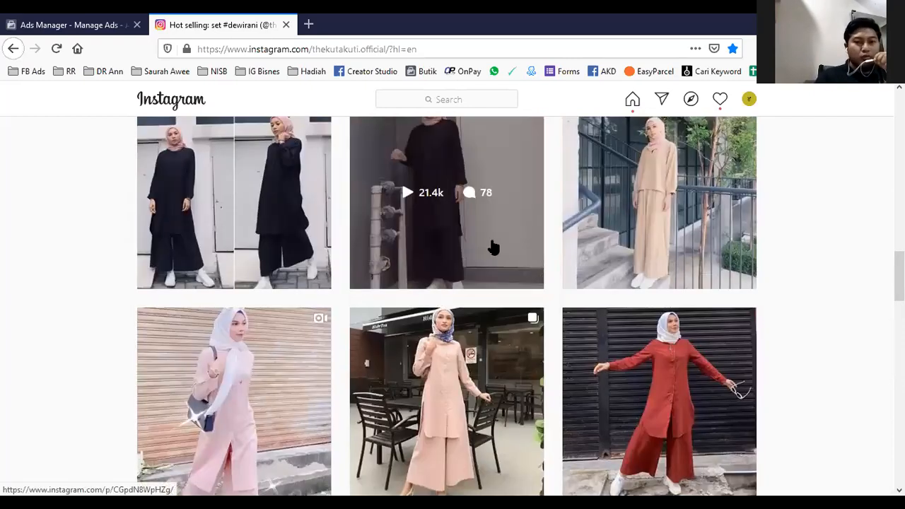
scroll(492, 255, up, 1)
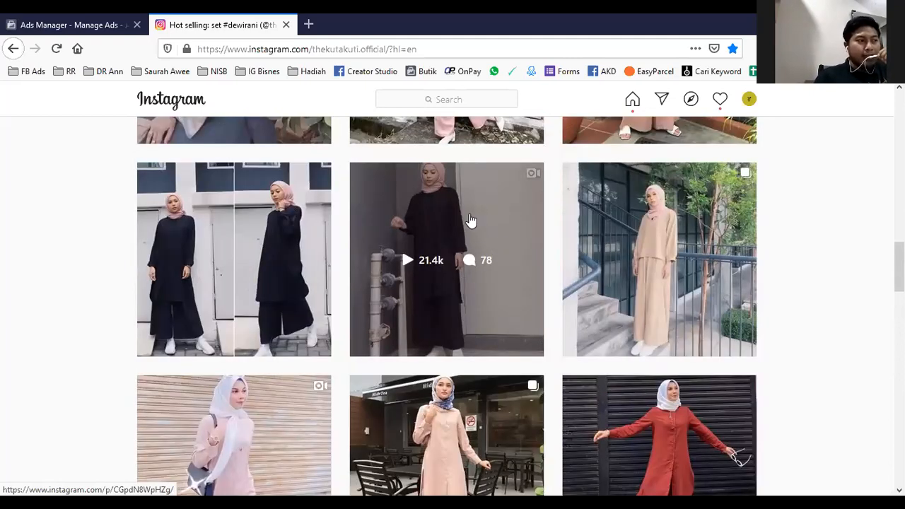
scroll(468, 220, down, 2)
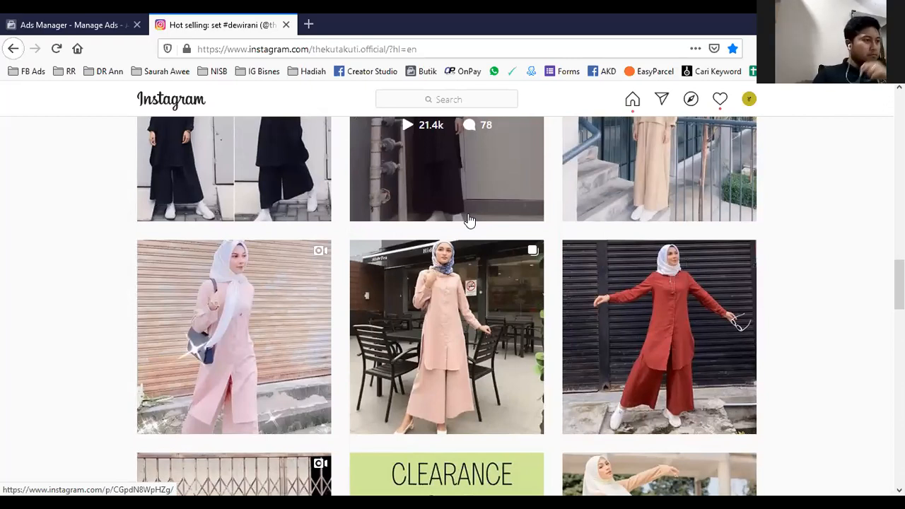
scroll(468, 221, down, 2)
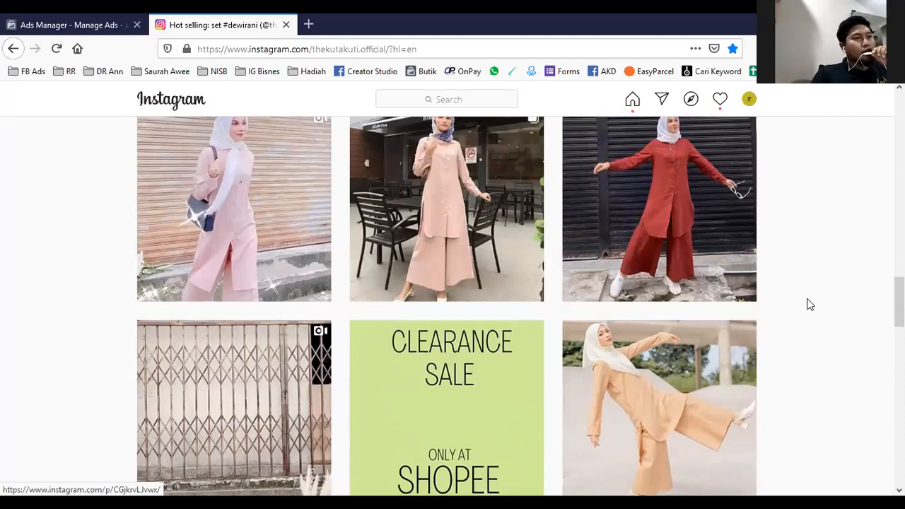
scroll(809, 304, up, 2)
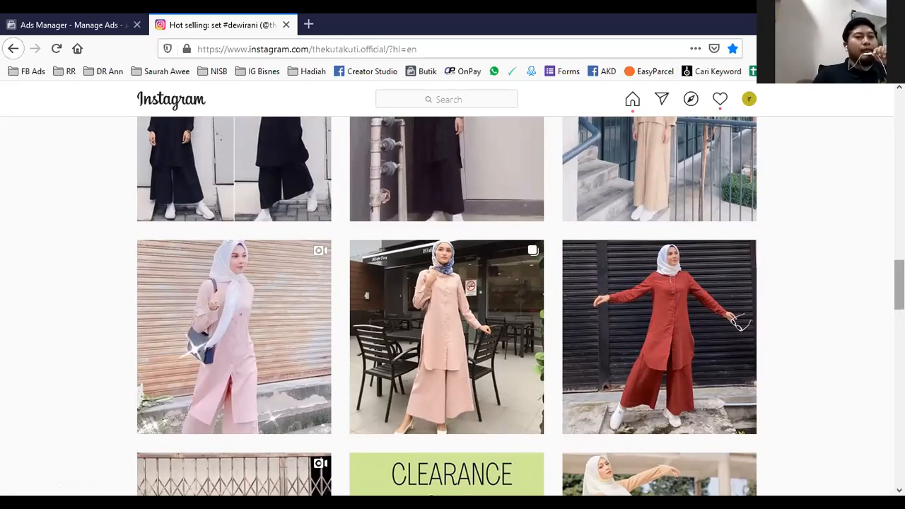
drag(899, 285, 899, 116)
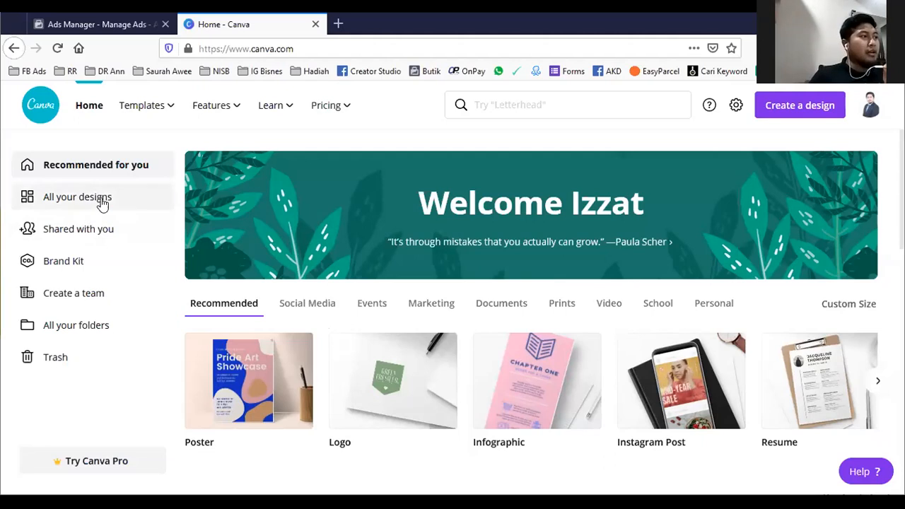
- Open Canva's Instagram Story template collection and browse its fashion and photo designs
mouse_move(165, 113)
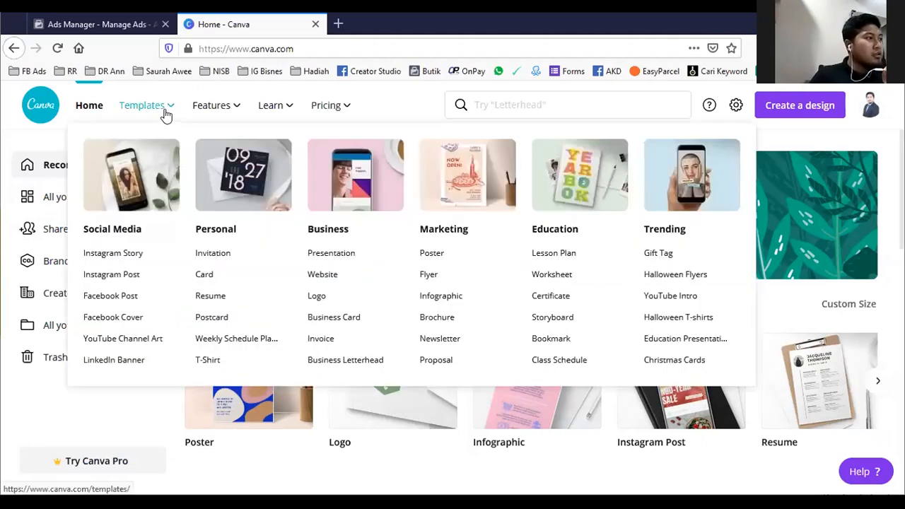
click(113, 256)
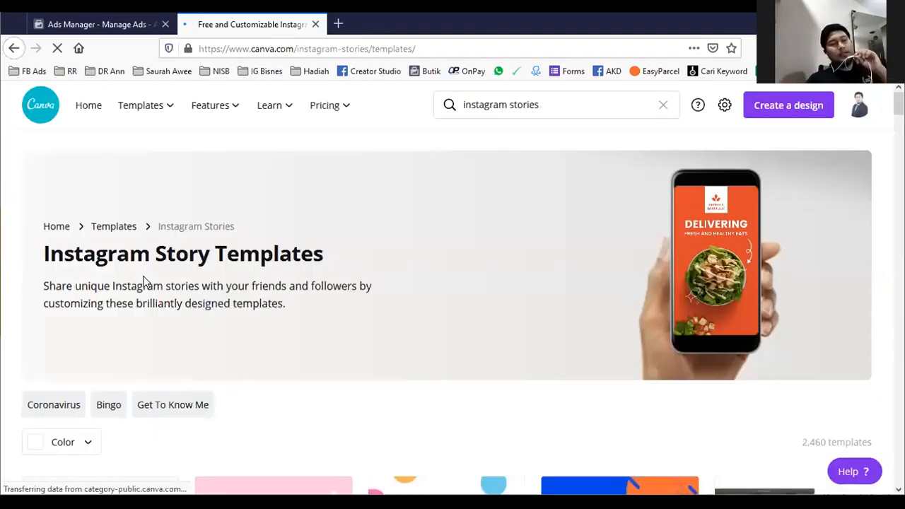
scroll(145, 281, down, 2)
scroll(145, 281, down, 6)
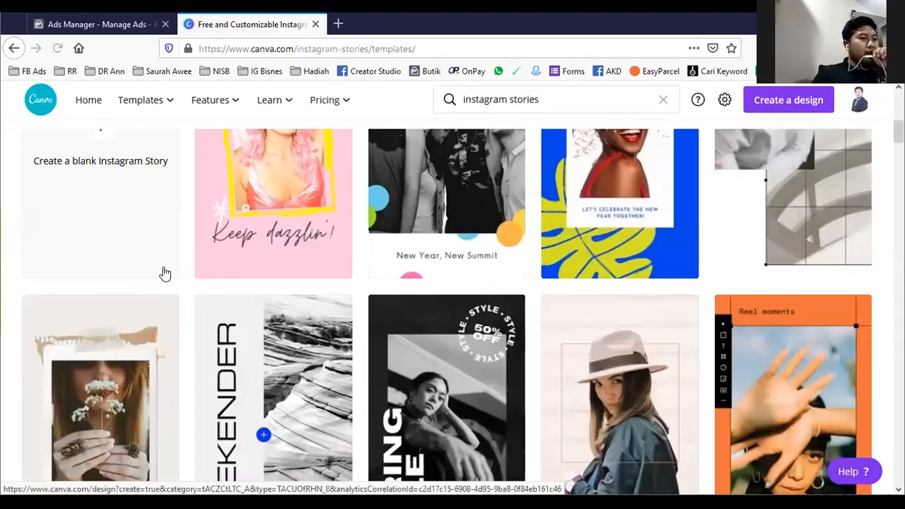
scroll(491, 364, down, 2)
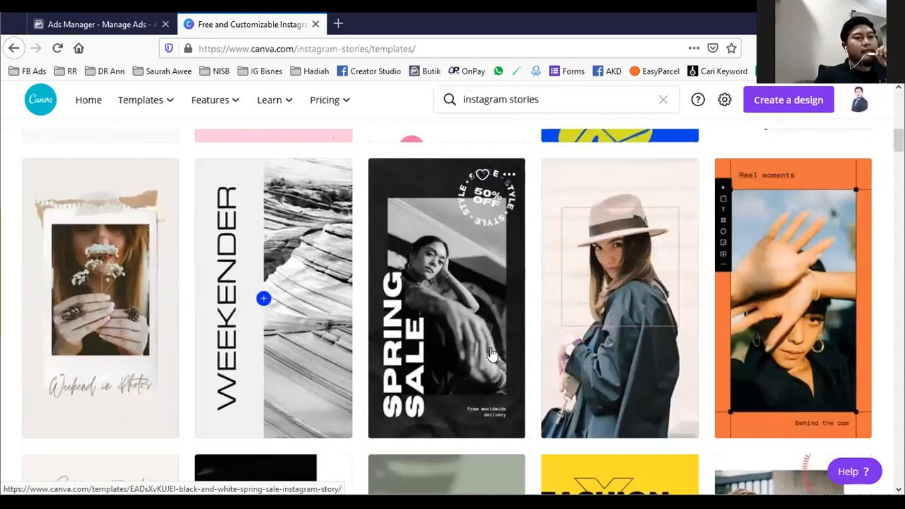
scroll(491, 353, down, 3)
scroll(473, 345, down, 6)
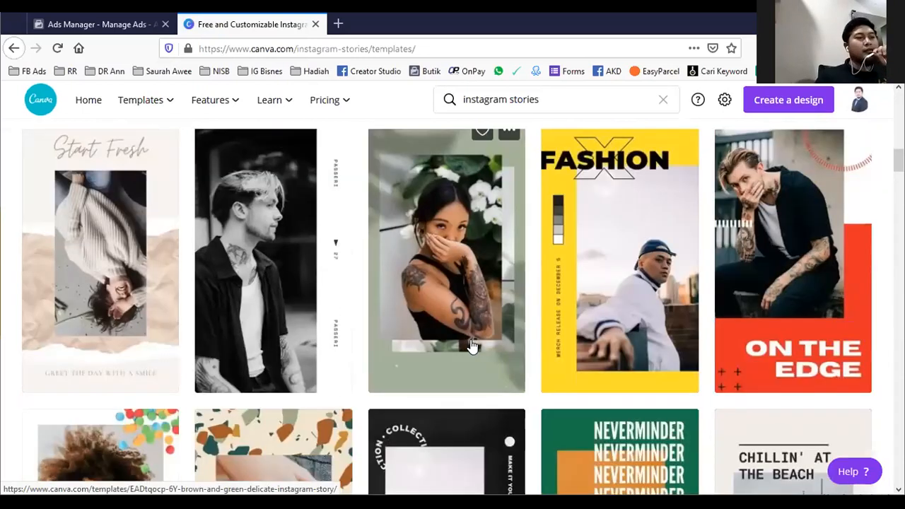
scroll(453, 353, up, 3)
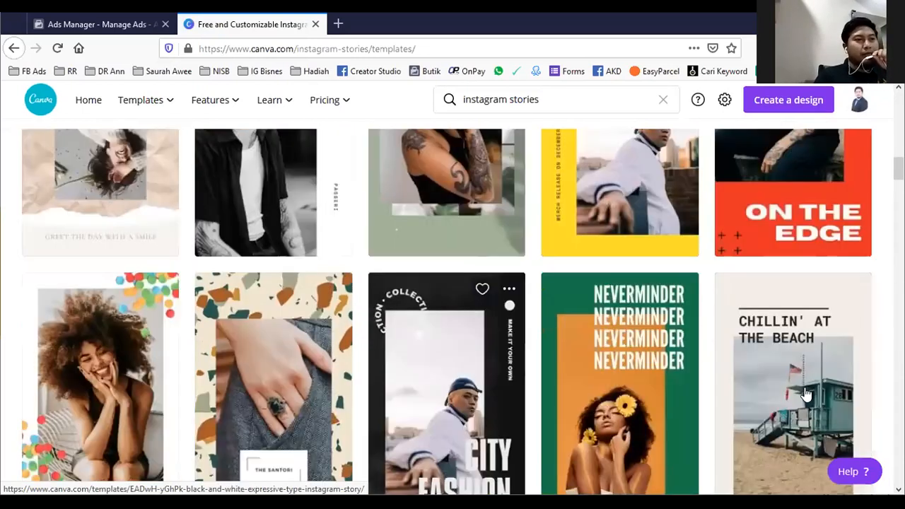
scroll(282, 396, down, 1)
scroll(290, 383, down, 1)
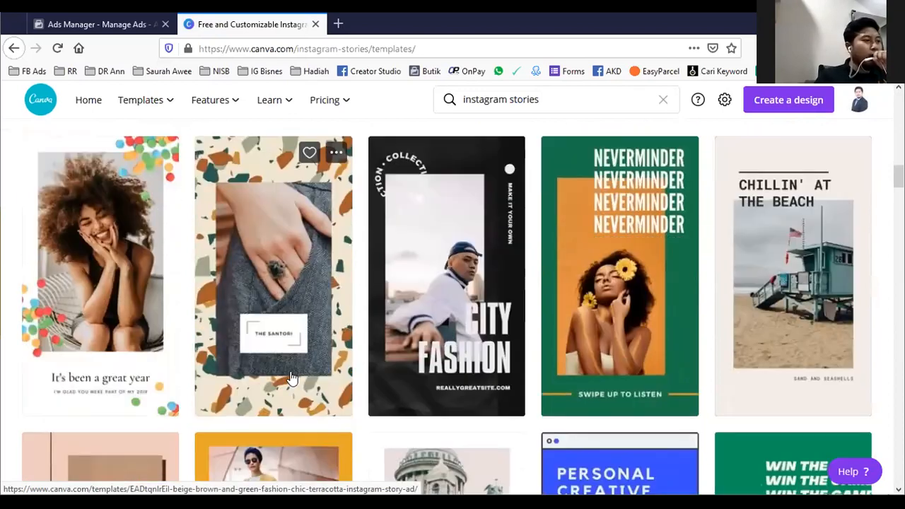
scroll(288, 354, down, 3)
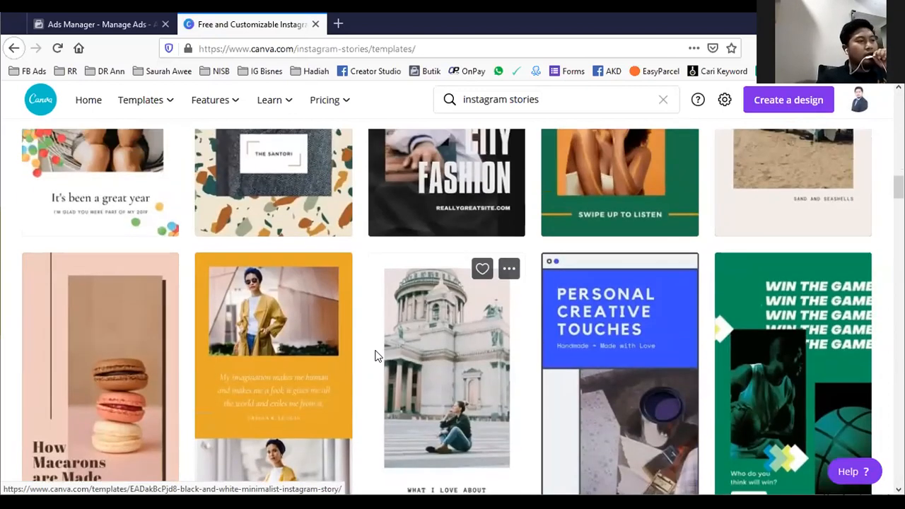
scroll(374, 358, down, 10)
- Return to the Beige and Brown Delicate Instagram Story template and start a new design from it
scroll(421, 372, up, 2)
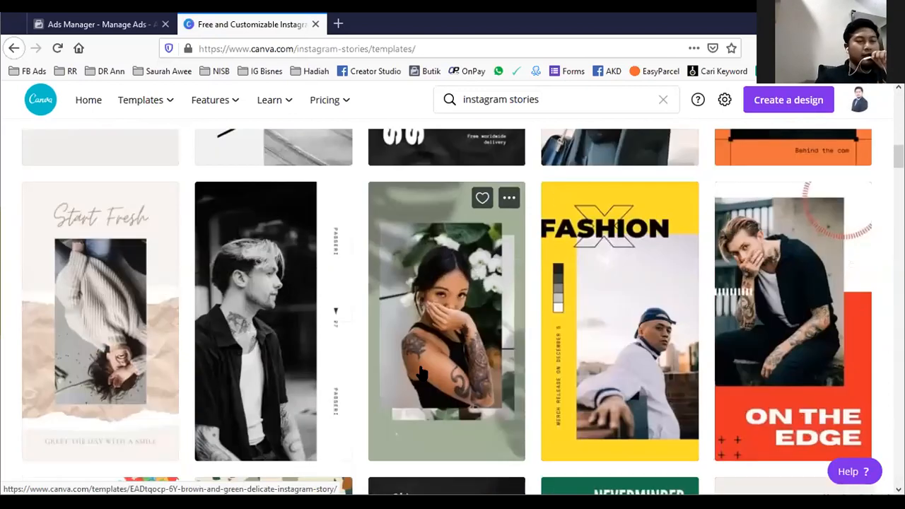
scroll(421, 371, up, 5)
scroll(311, 343, down, 2)
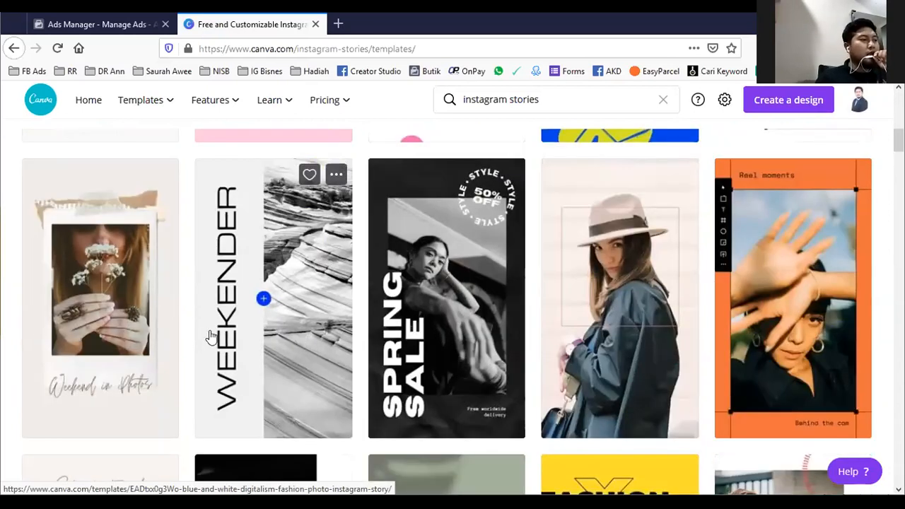
click(104, 311)
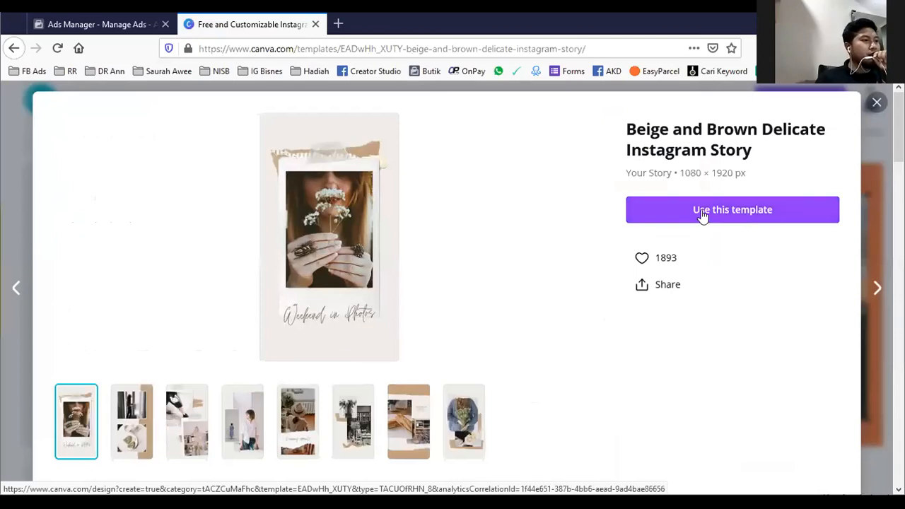
click(736, 212)
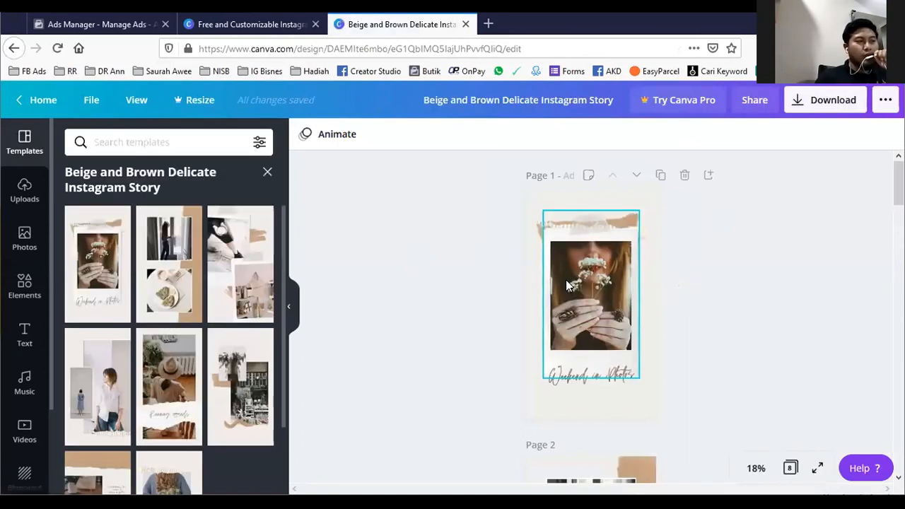
- Inspect how the polaroid photo on page 1 is cropped inside its frame and view the page 2 layout
click(581, 281)
double_click(579, 280)
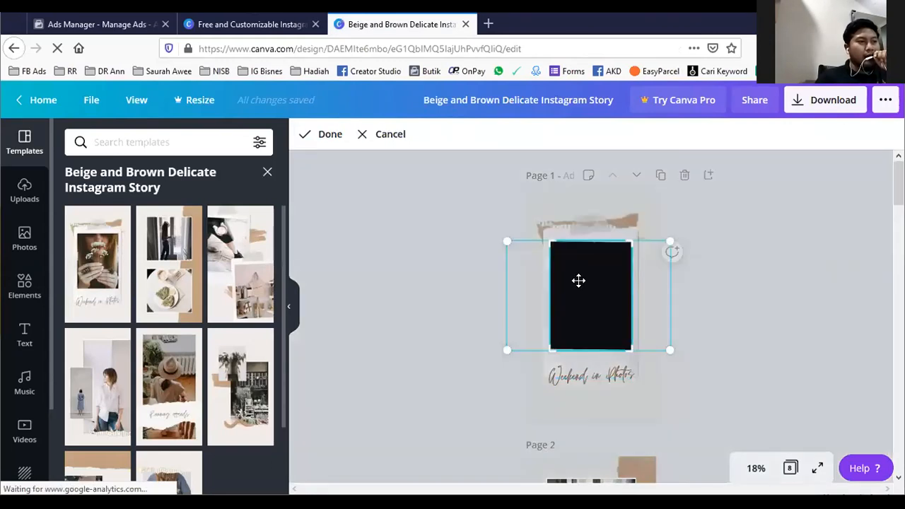
key(Escape)
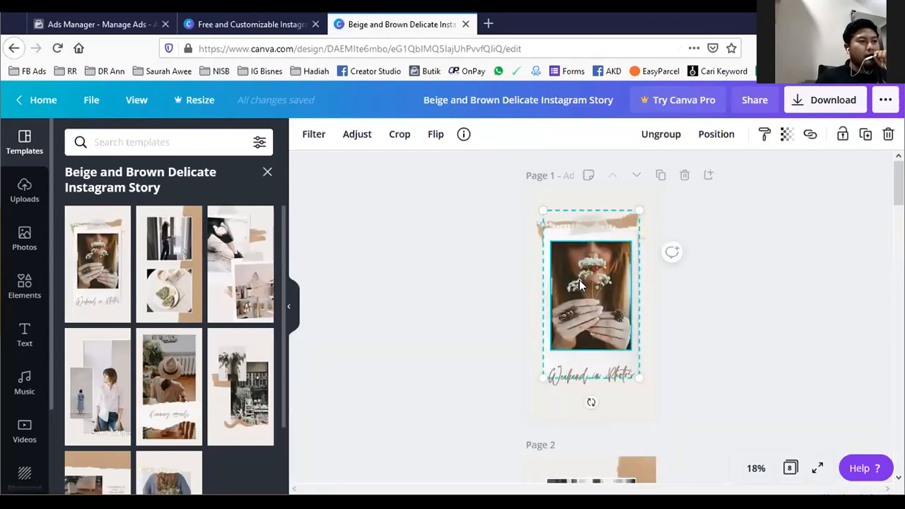
double_click(579, 280)
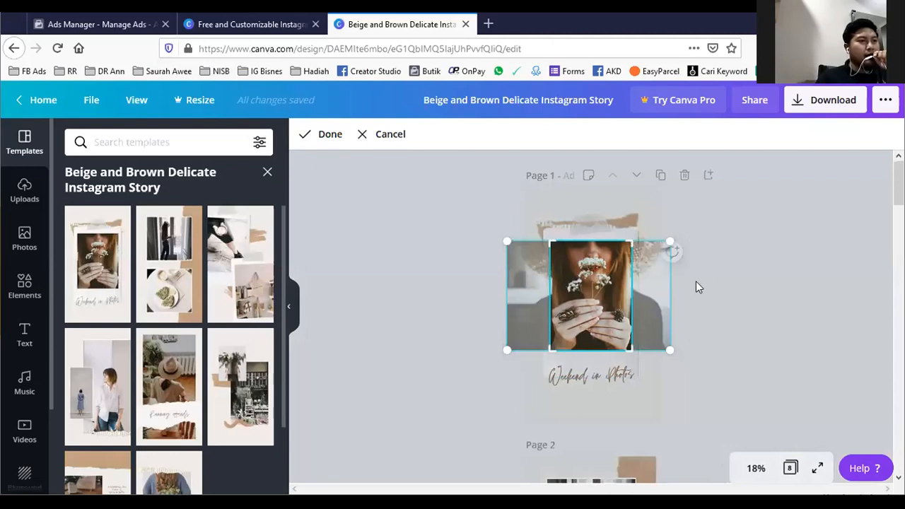
click(679, 275)
click(592, 277)
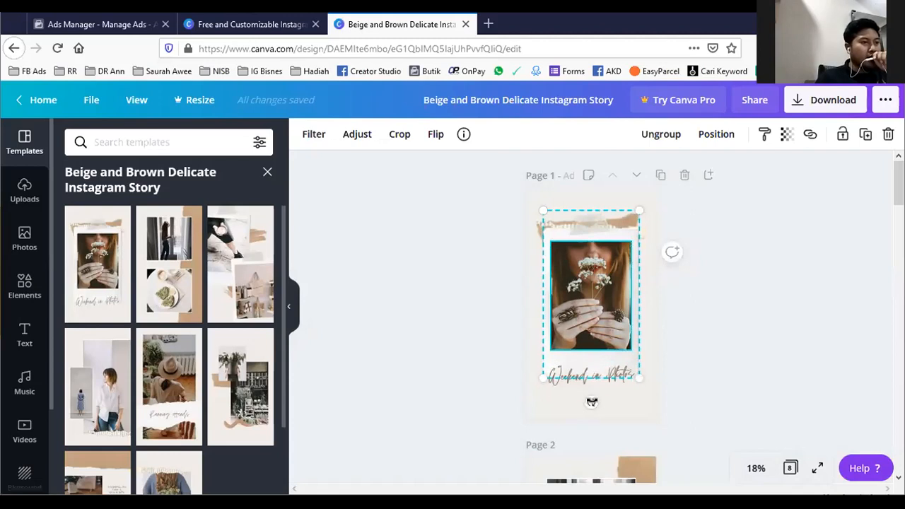
double_click(582, 310)
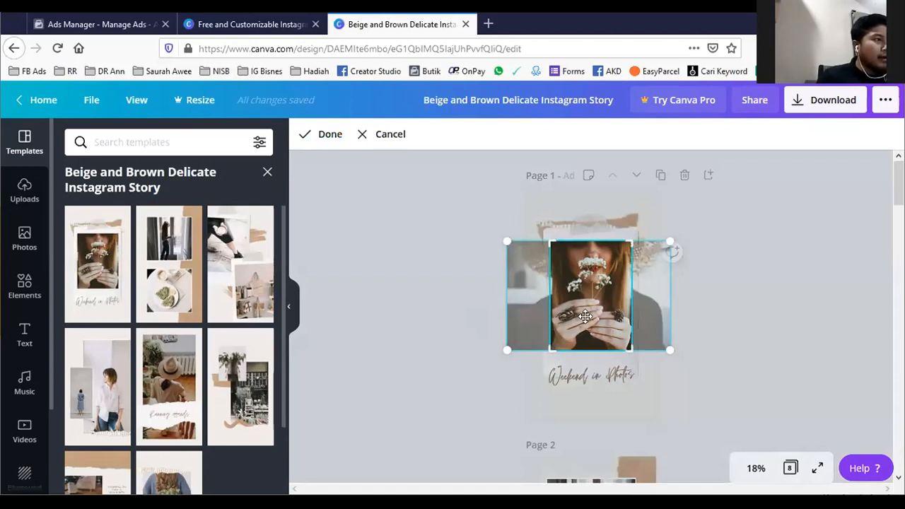
click(730, 228)
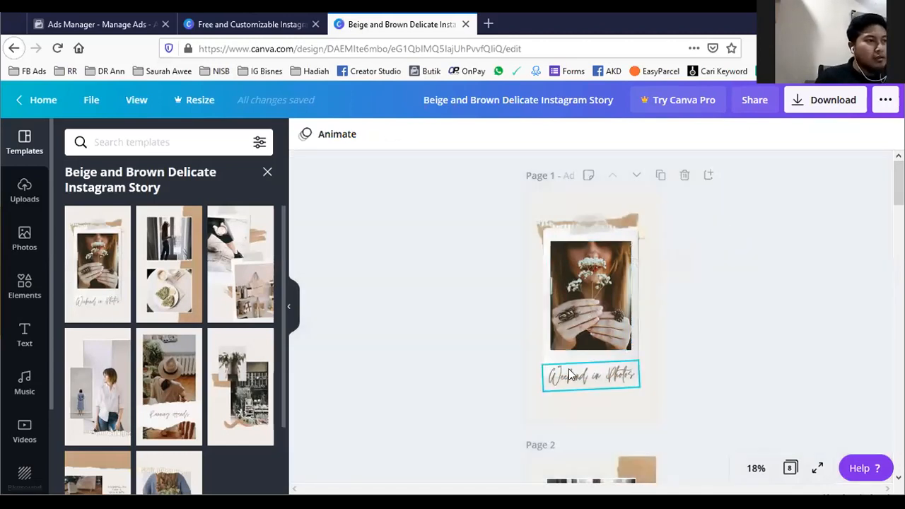
scroll(448, 358, down, 2)
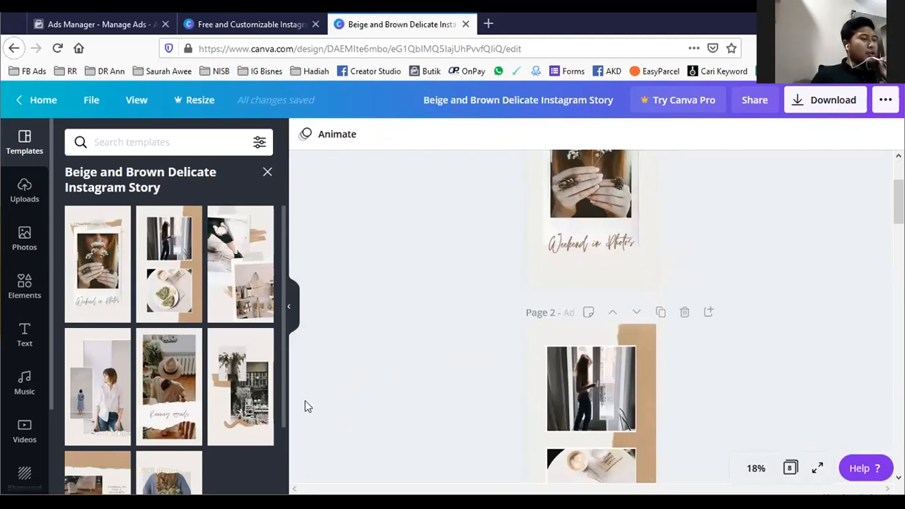
- Reopen the Beige and Brown Delicate Instagram Story template from the collection and create a second design from it
click(102, 24)
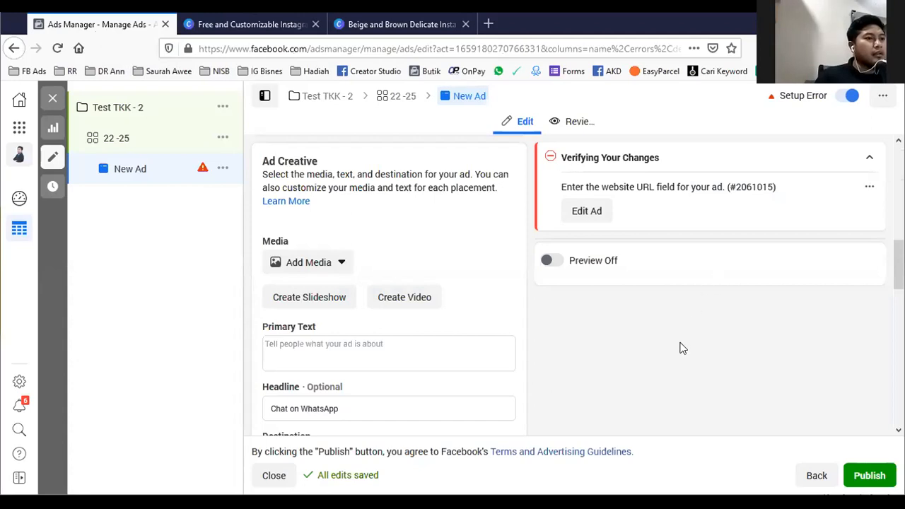
click(193, 25)
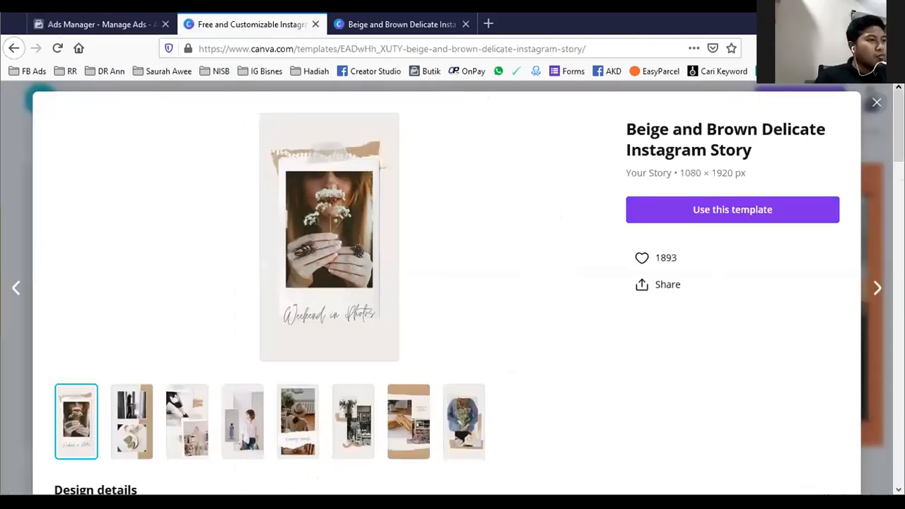
click(876, 103)
click(125, 256)
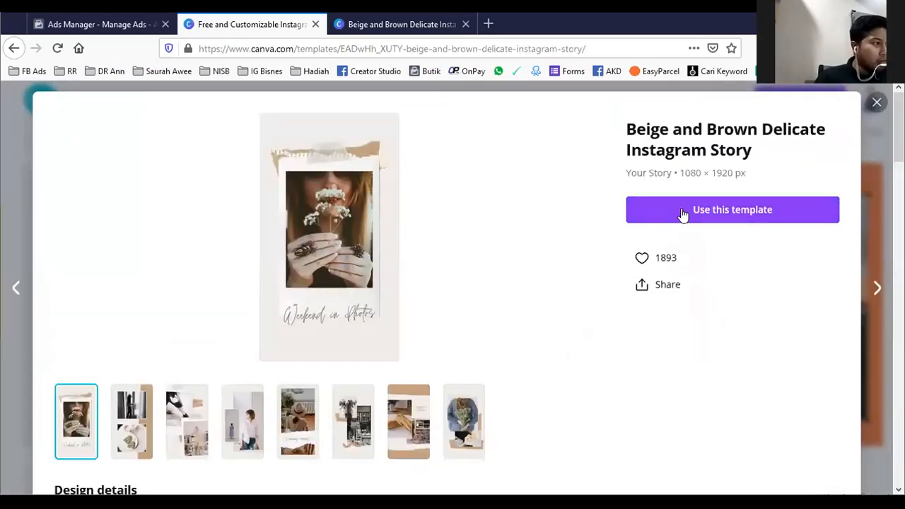
click(683, 215)
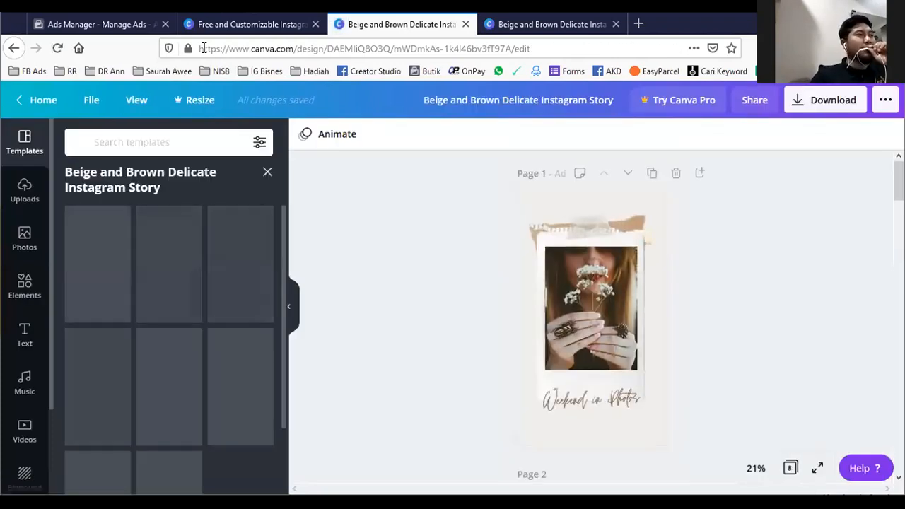
- Replace the handwritten "Weekend in Photos" caption under the page 1 photo with a two-word name, capitalizing both words
click(611, 304)
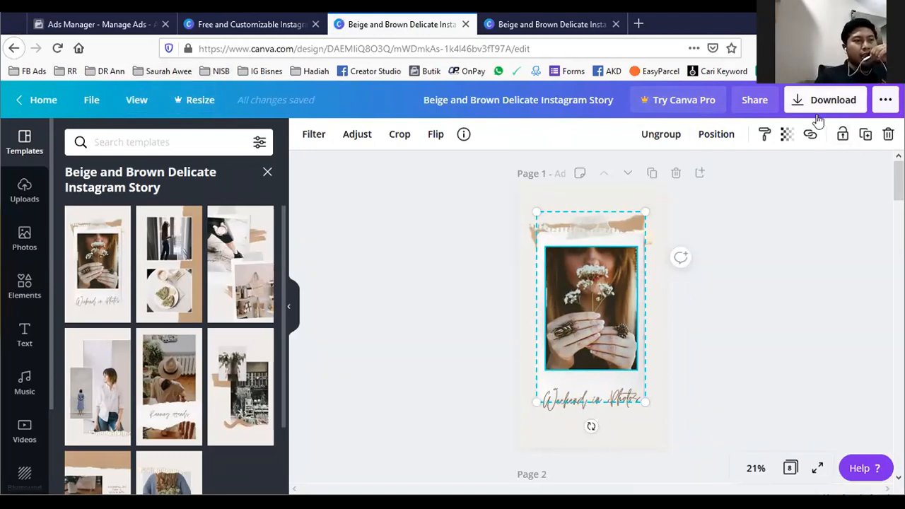
click(564, 402)
drag(622, 399, 522, 387)
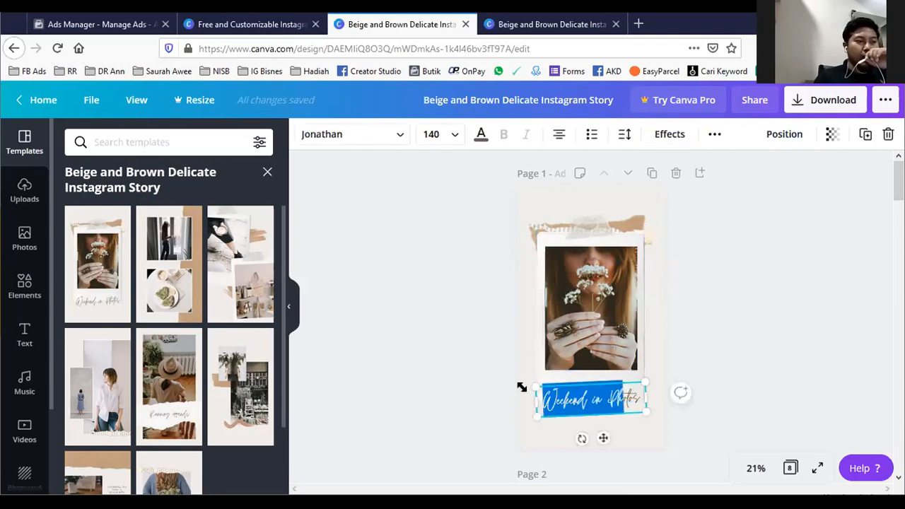
key(BackSpace)
key(Delete)
key(Delete)
key(Delete)
key(Delete)
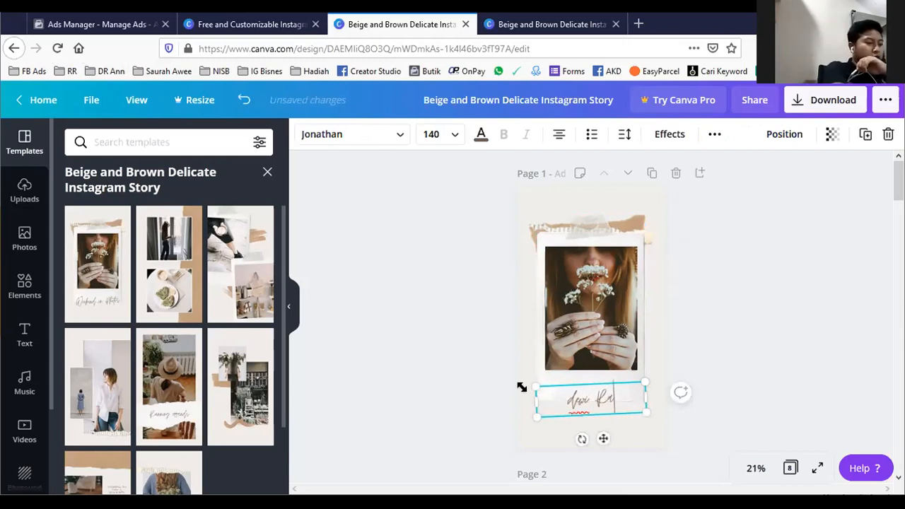
click(573, 401)
key(BackSpace)
text(D)
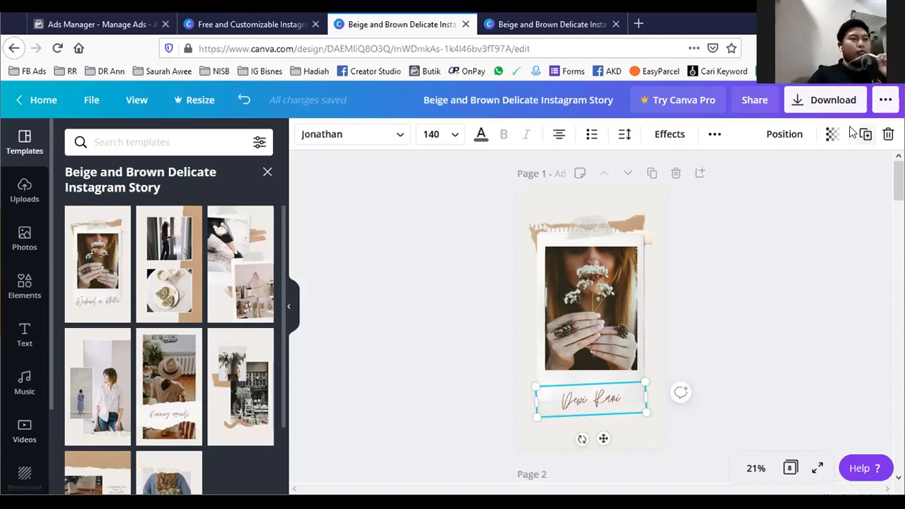
- Examine the photo and caption layouts on pages 2 to 5 of the story design
scroll(592, 298, down, 3)
scroll(592, 297, down, 2)
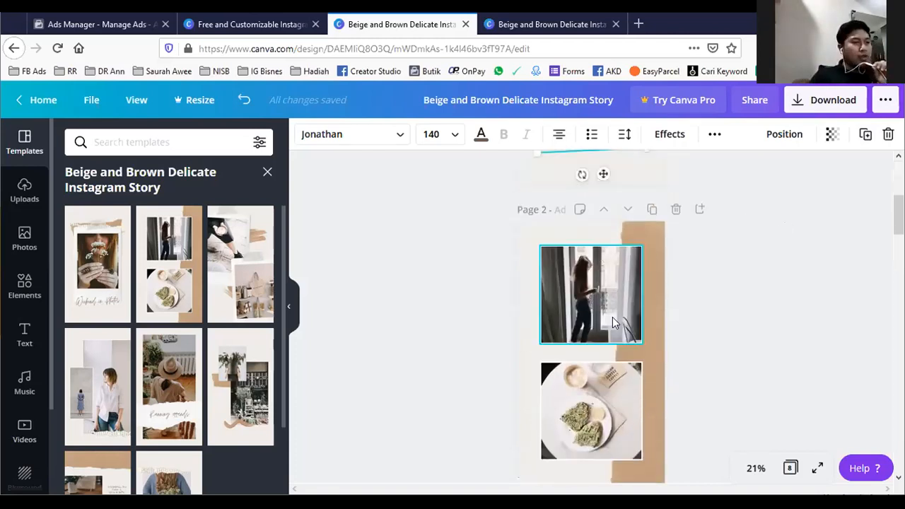
click(610, 295)
click(610, 403)
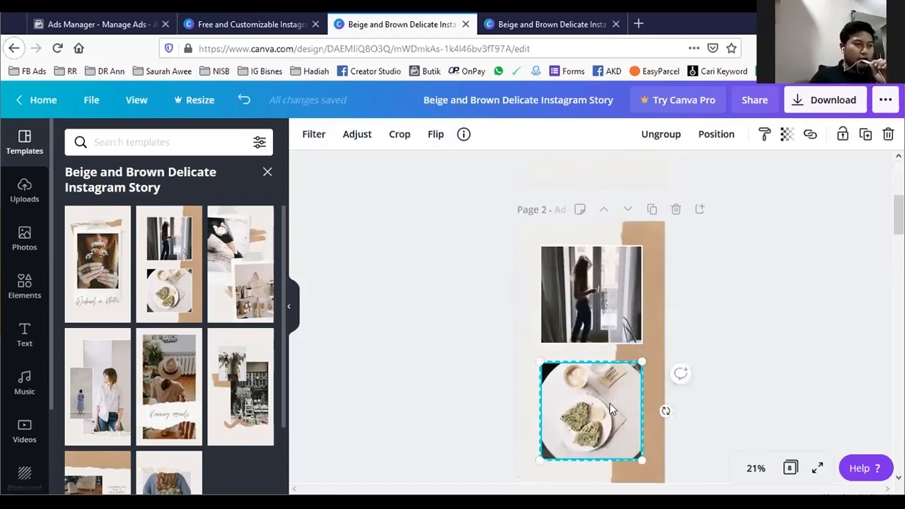
scroll(610, 403, down, 5)
click(612, 380)
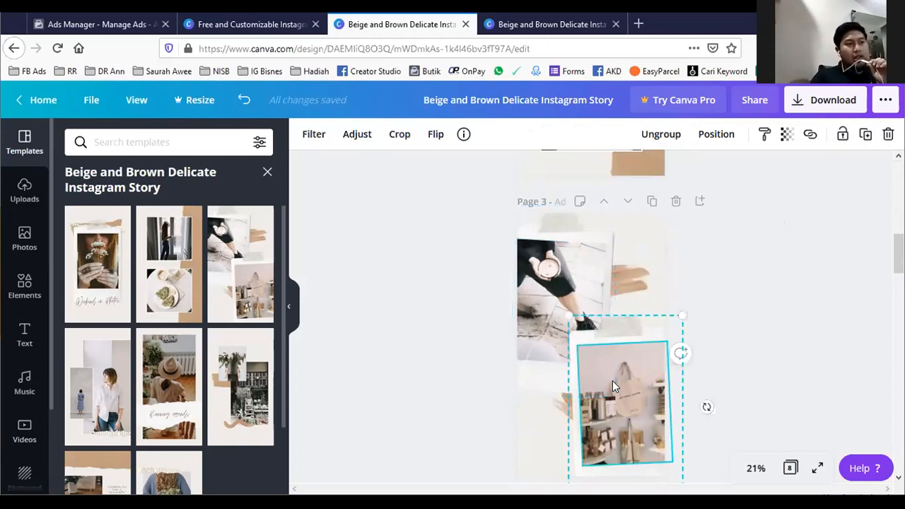
click(749, 229)
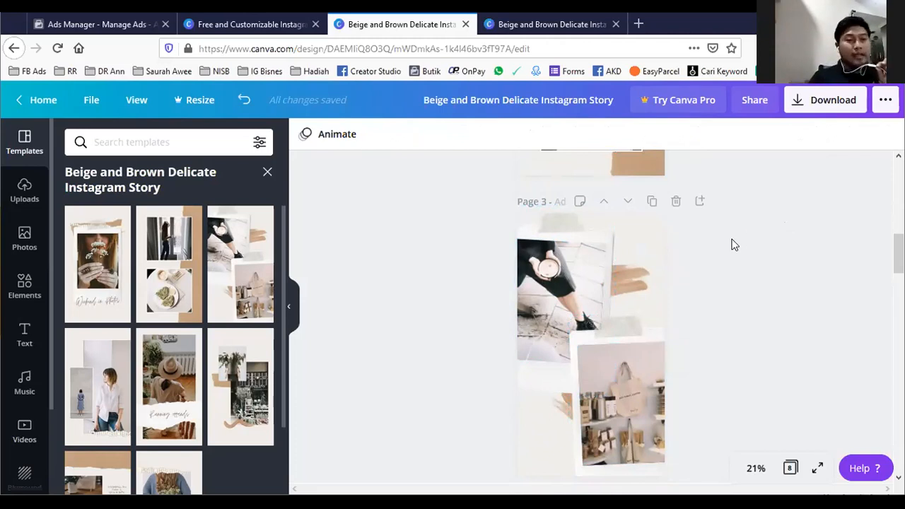
scroll(644, 313, down, 5)
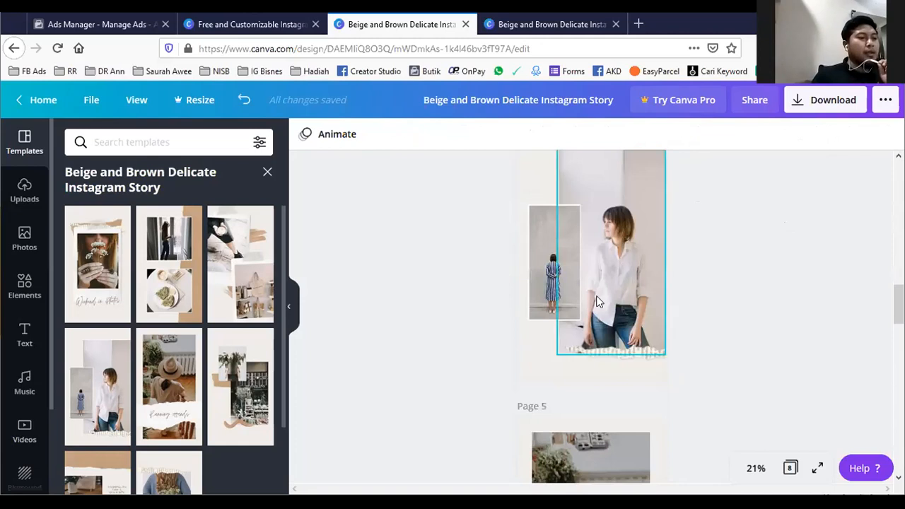
scroll(596, 302, down, 4)
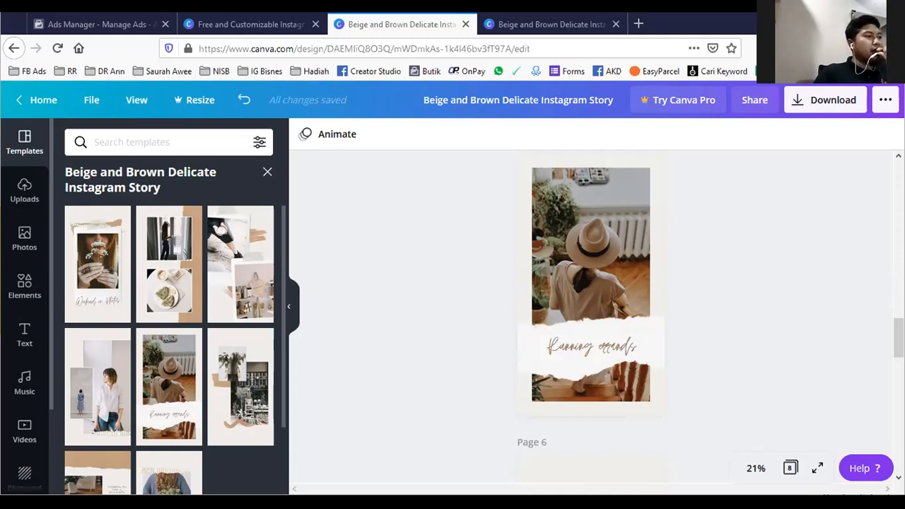
- Switch to the Photos app and compare the finished ad images, the two-photo watercolor post and the vertical story 1.png
key(alt+Tab)
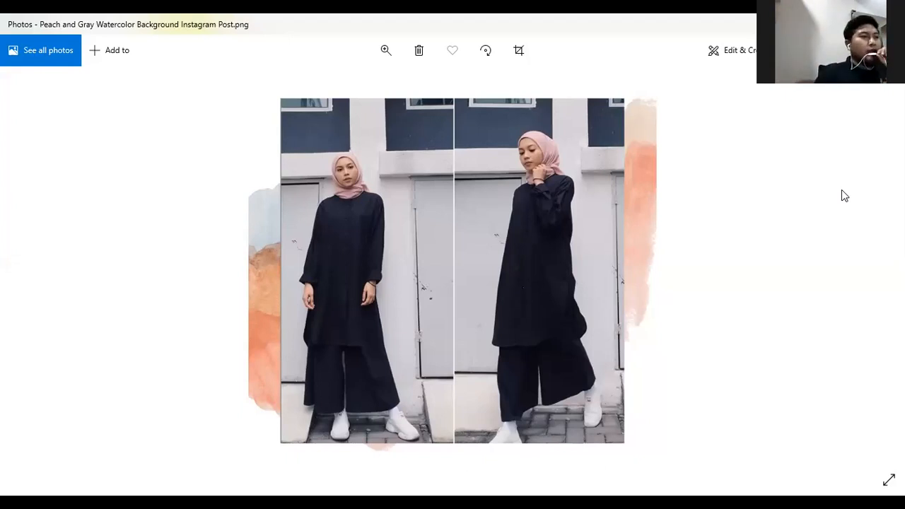
click(841, 189)
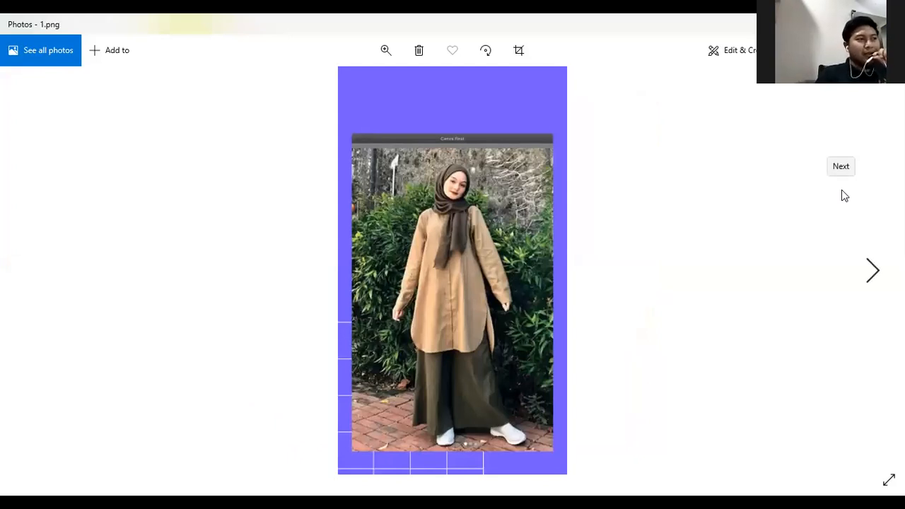
key(Right)
key(Left)
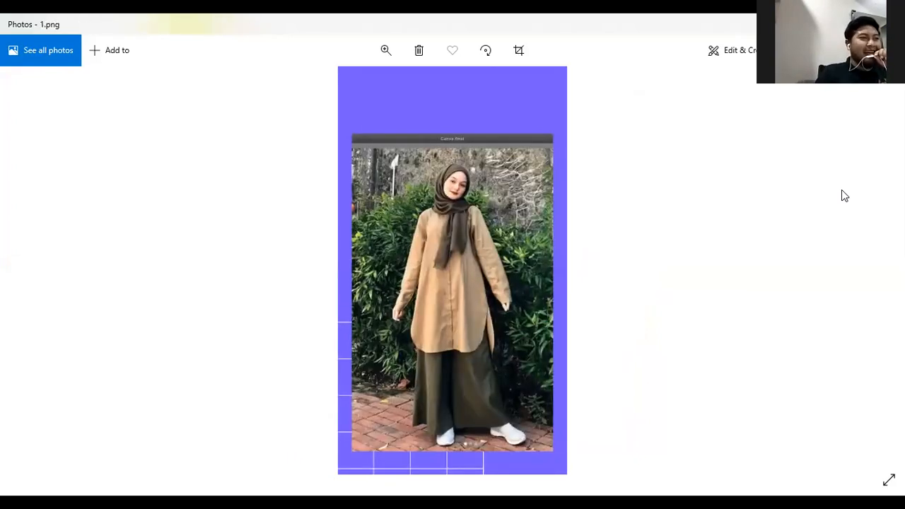
key(Right)
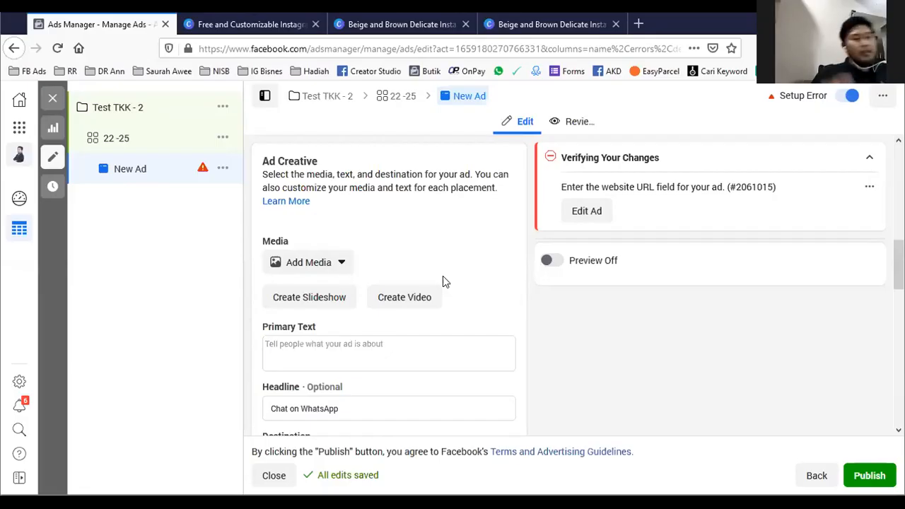
- In Ads Manager, add the account image 1.png (1080 × 1920) as the new ad's media
scroll(419, 288, down, 2)
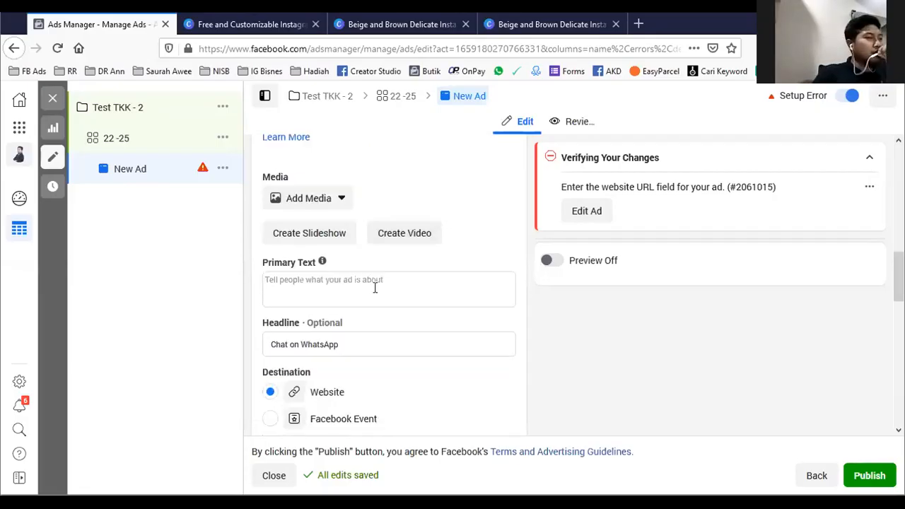
click(327, 201)
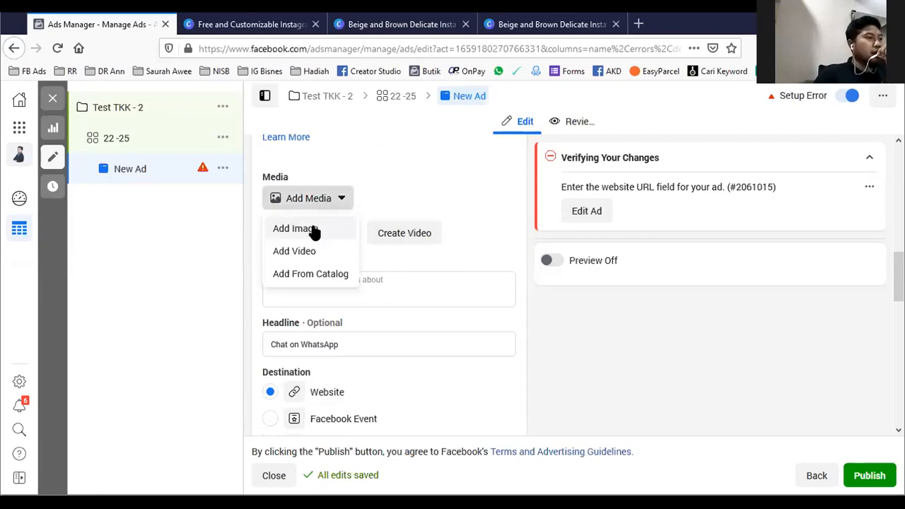
click(313, 232)
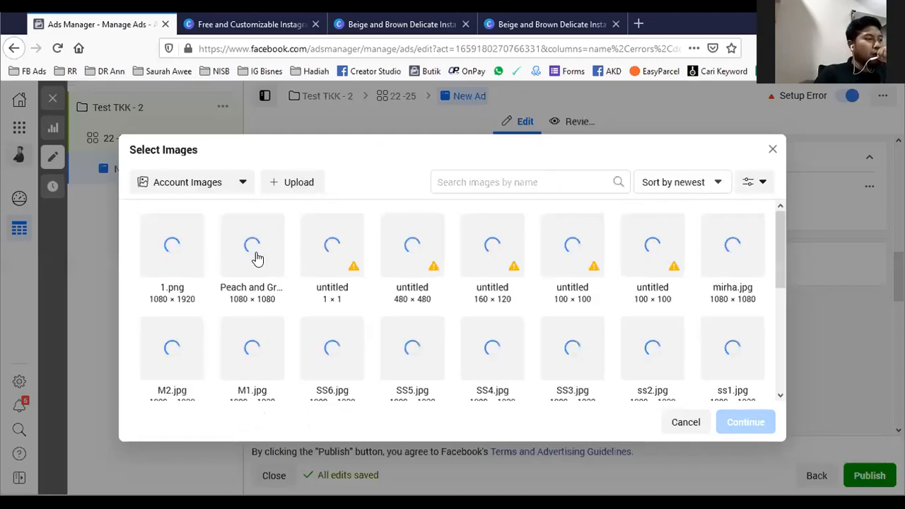
click(296, 186)
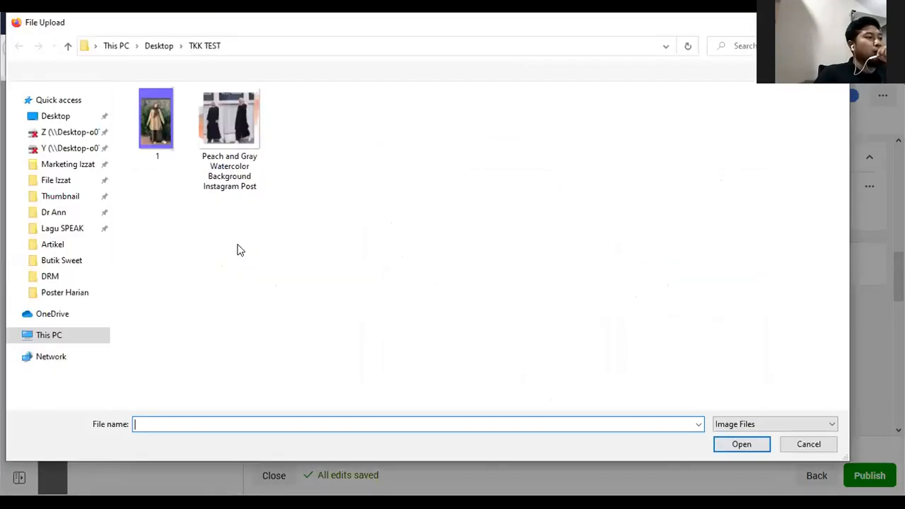
key(Escape)
click(179, 262)
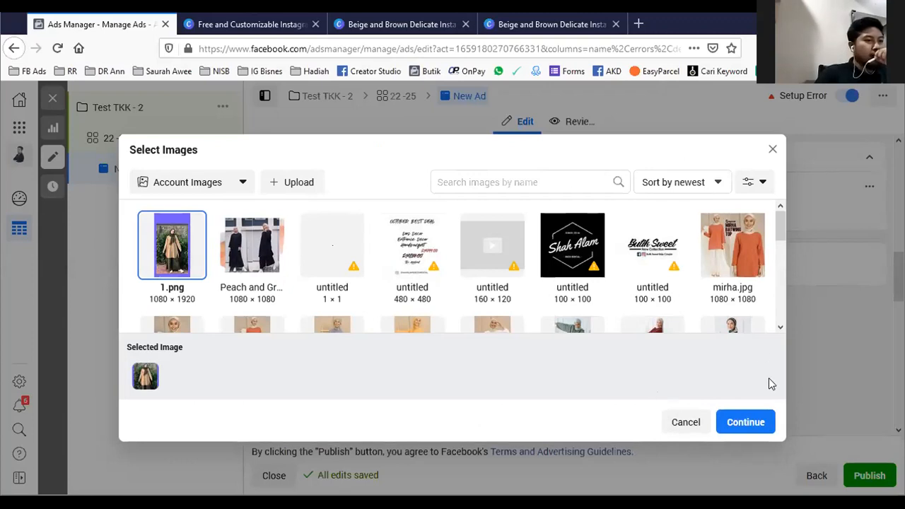
click(760, 429)
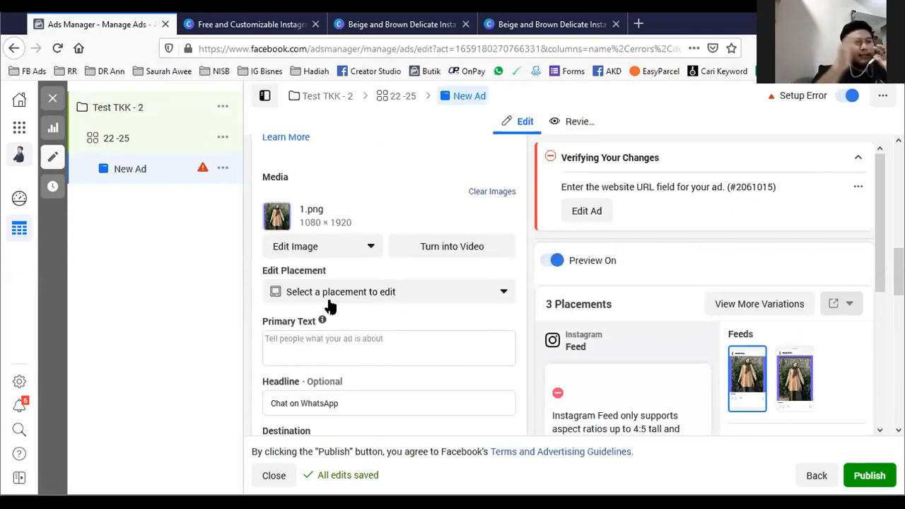
- Rename the new ad as "Ig story -" followed by the product's two-word name and "brown"
scroll(338, 203, up, 2)
scroll(338, 204, up, 3)
click(363, 176)
drag(364, 176, 247, 170)
text(I)
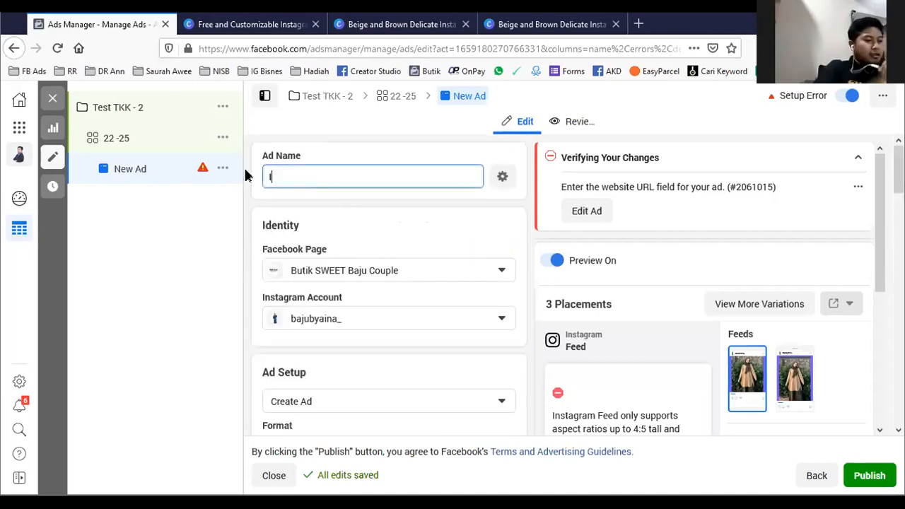
text(g story )
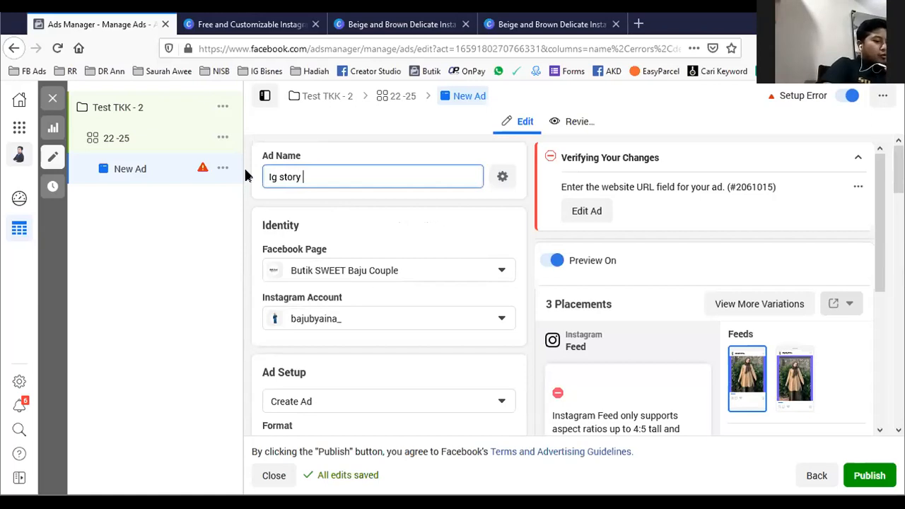
text(1)
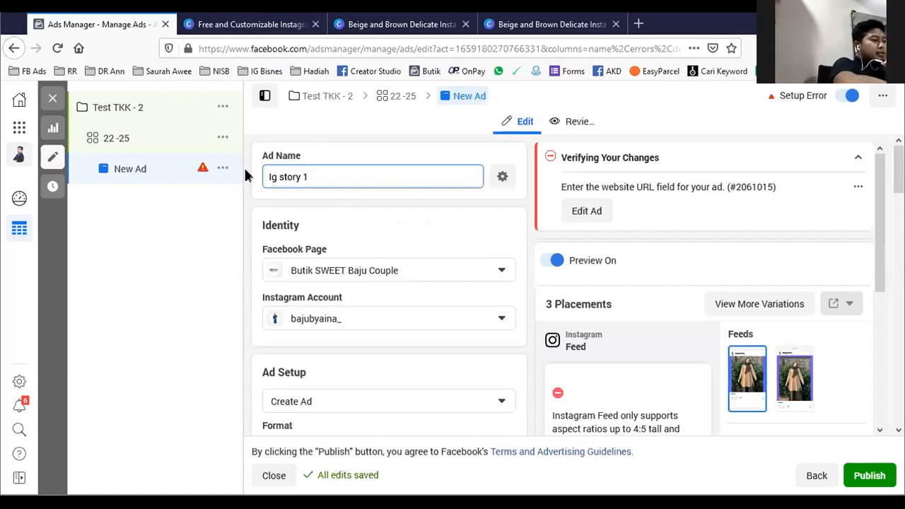
key(BackSpace)
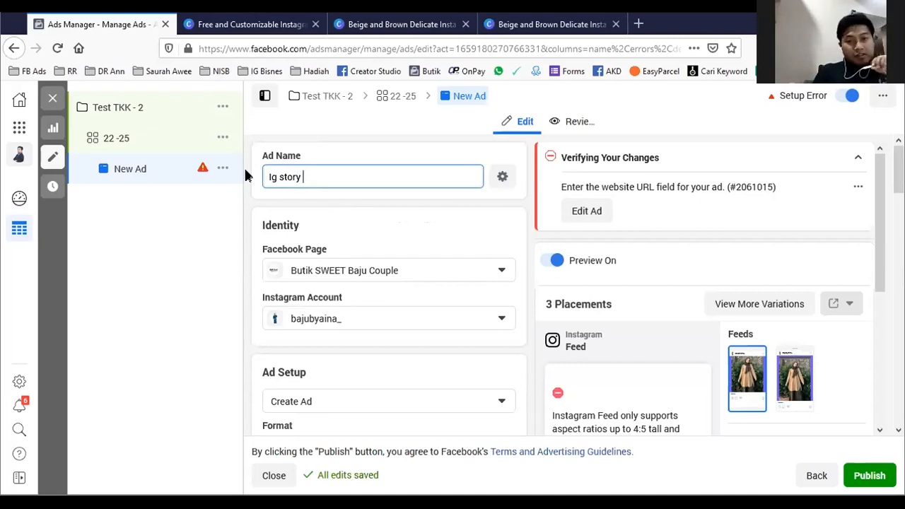
text(- )
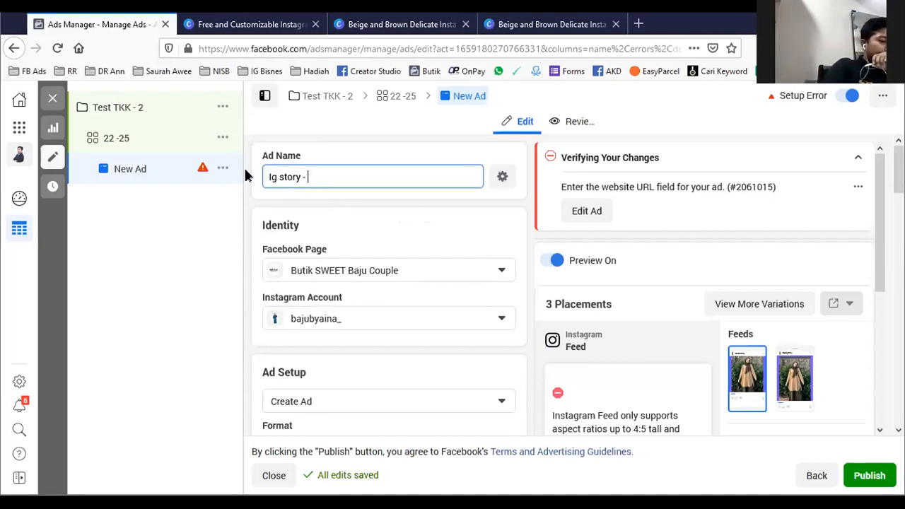
text(dewi ra)
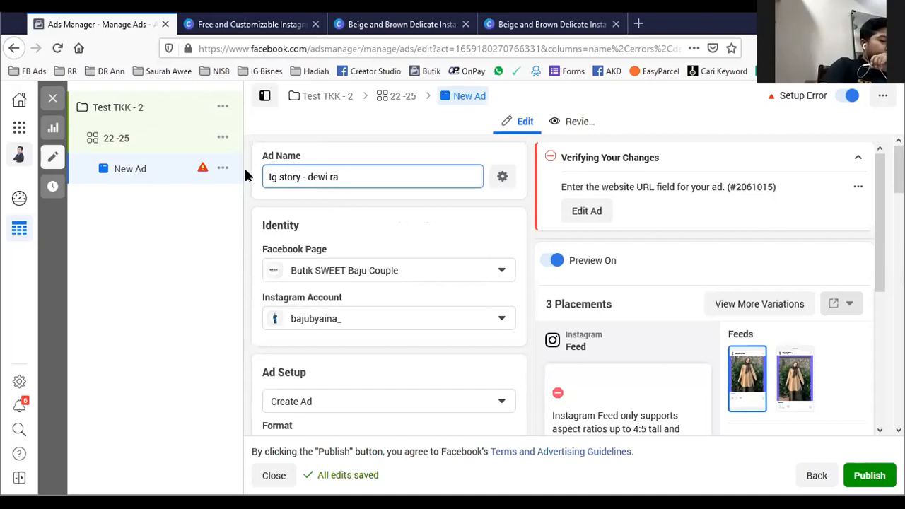
text(ni  bro)
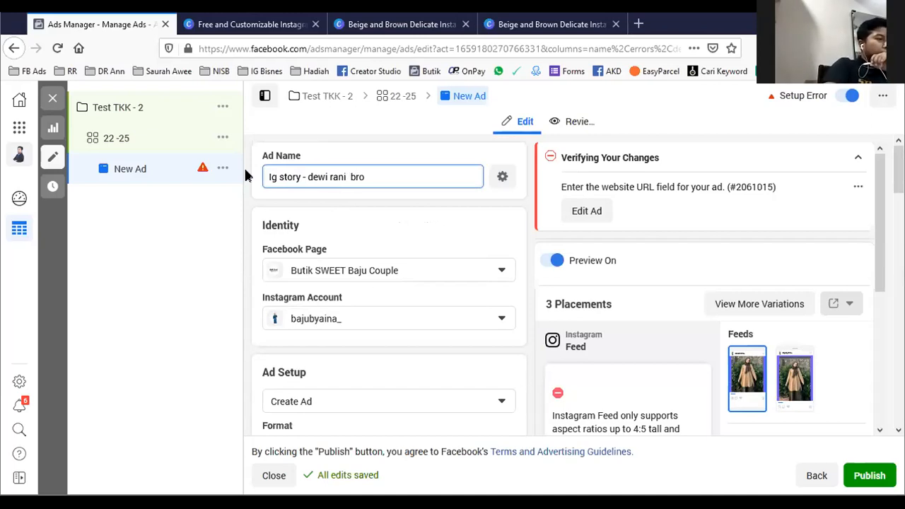
text(wn)
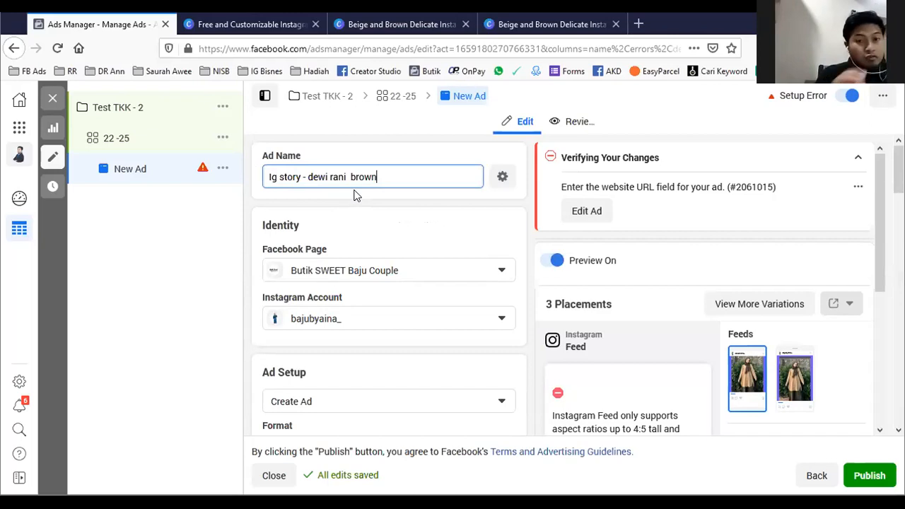
drag(390, 176, 307, 181)
click(381, 176)
- Begin the ad's primary text with "#HotSelling - Exclusive dari TheKutaKuti."
scroll(360, 260, down, 3)
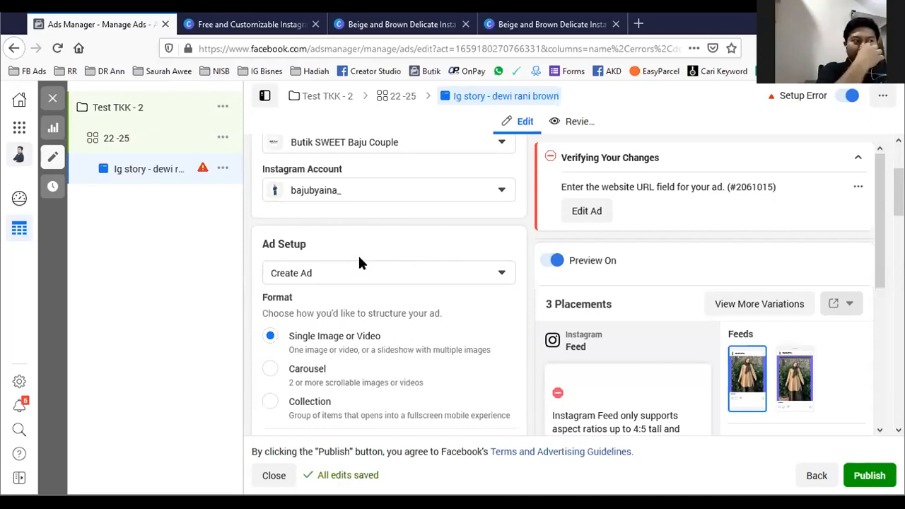
scroll(359, 263, up, 1)
scroll(358, 263, down, 8)
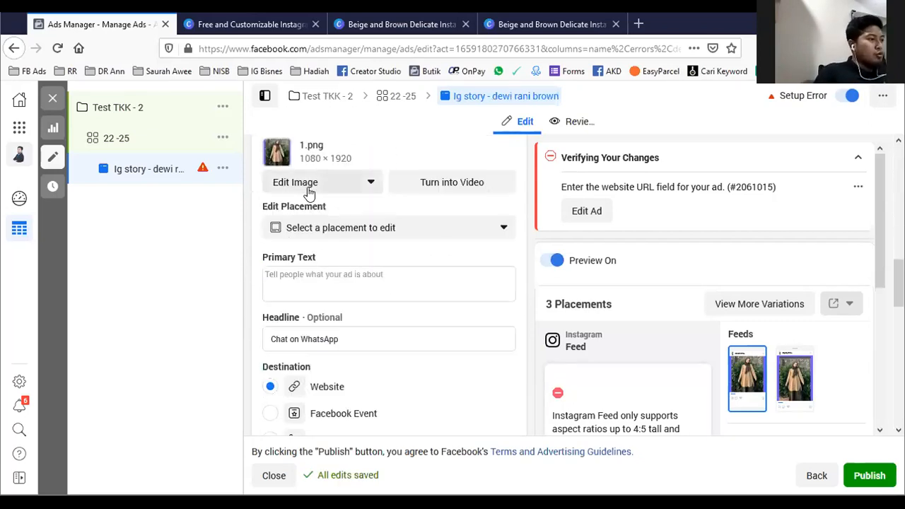
click(297, 276)
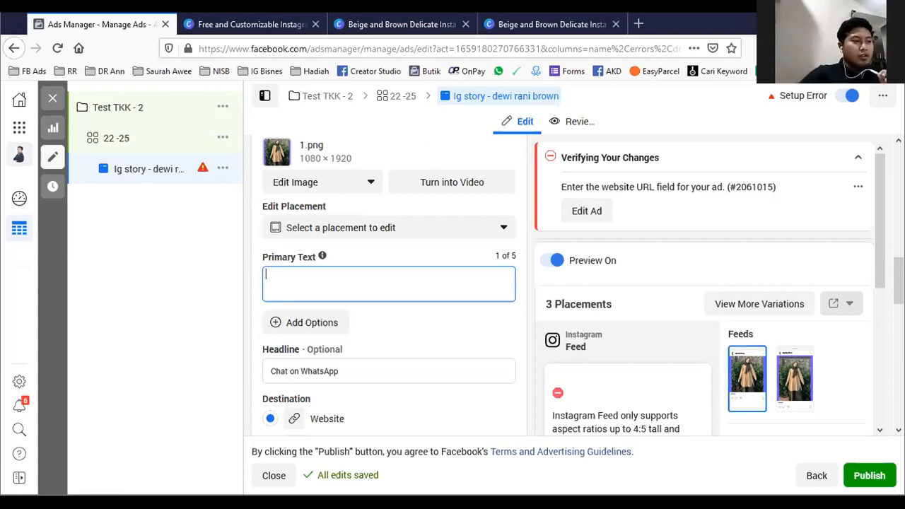
click(291, 377)
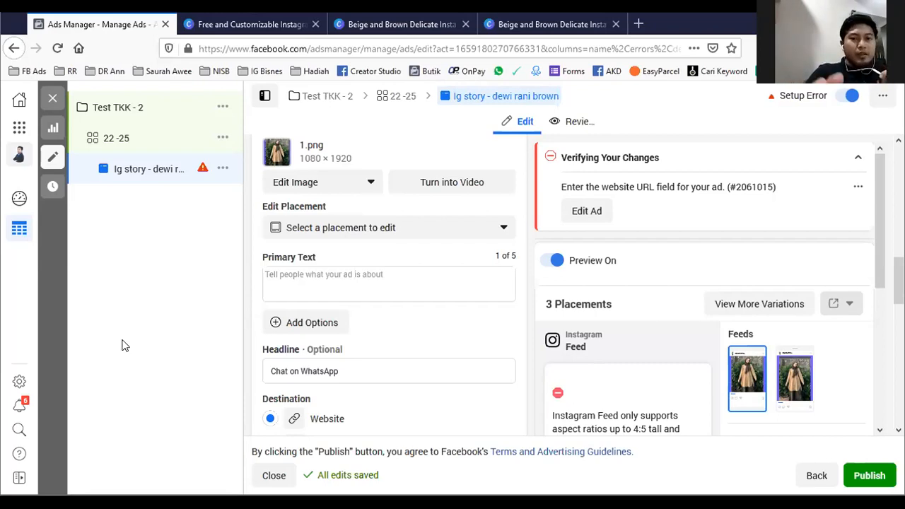
click(299, 274)
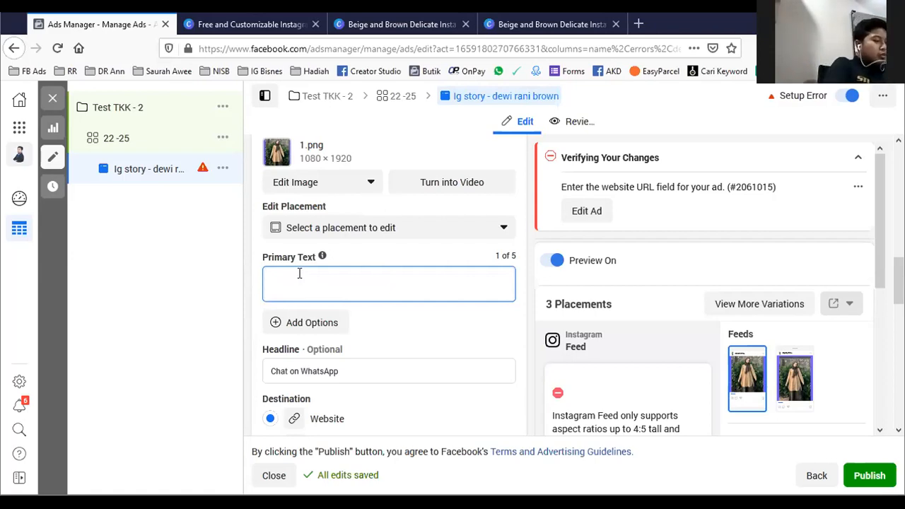
text(#)
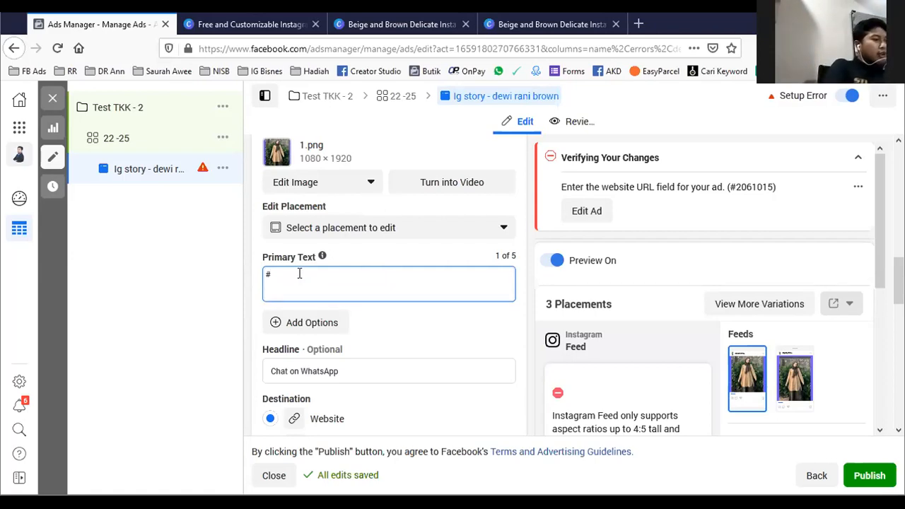
text(Hot)
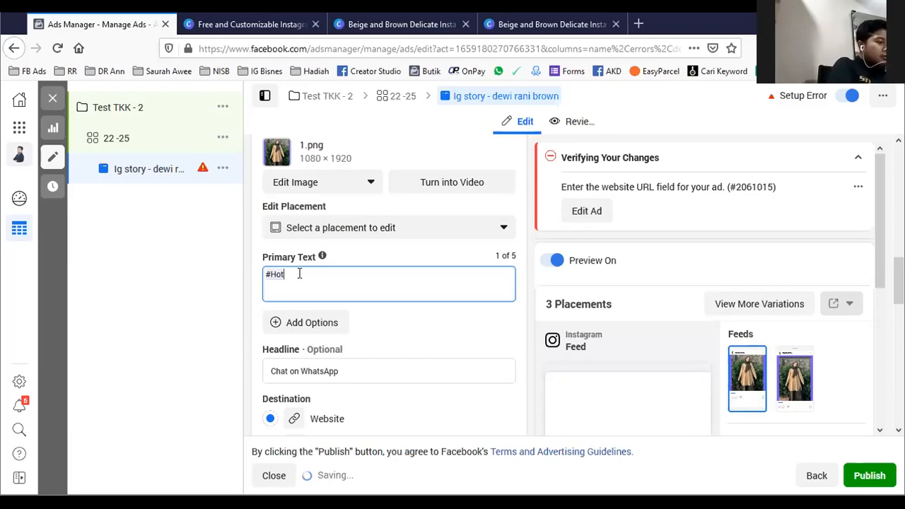
text(Selling)
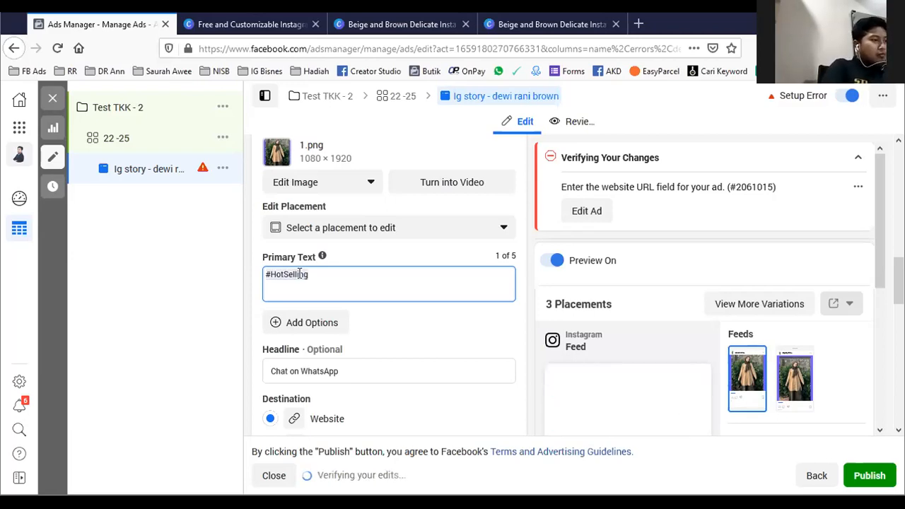
text( - )
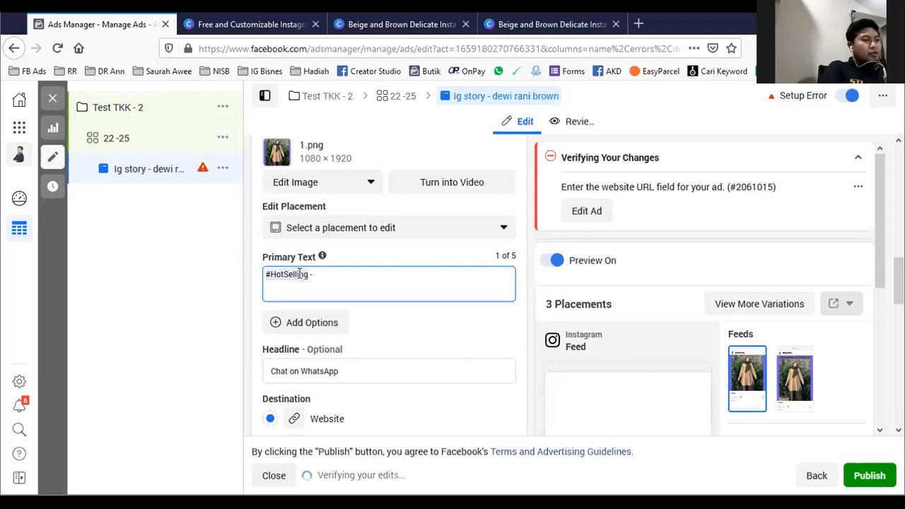
text(Ex)
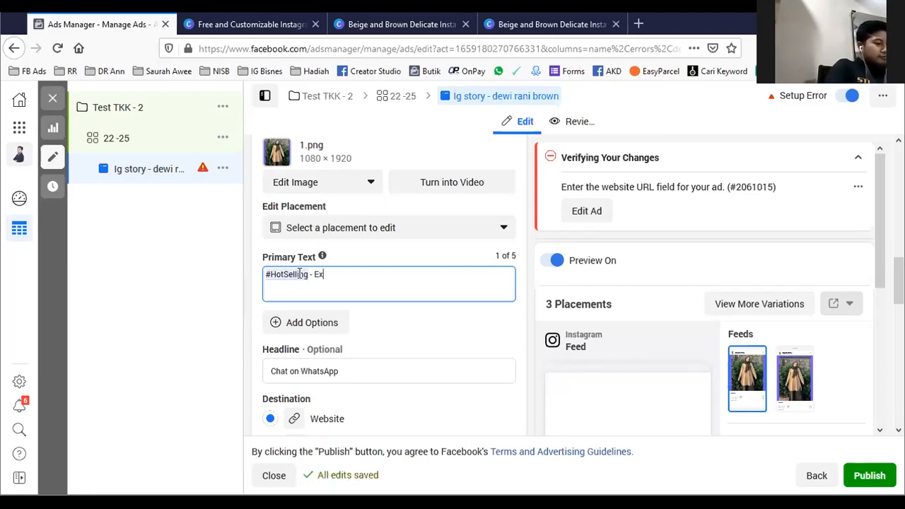
text(clusive dari)
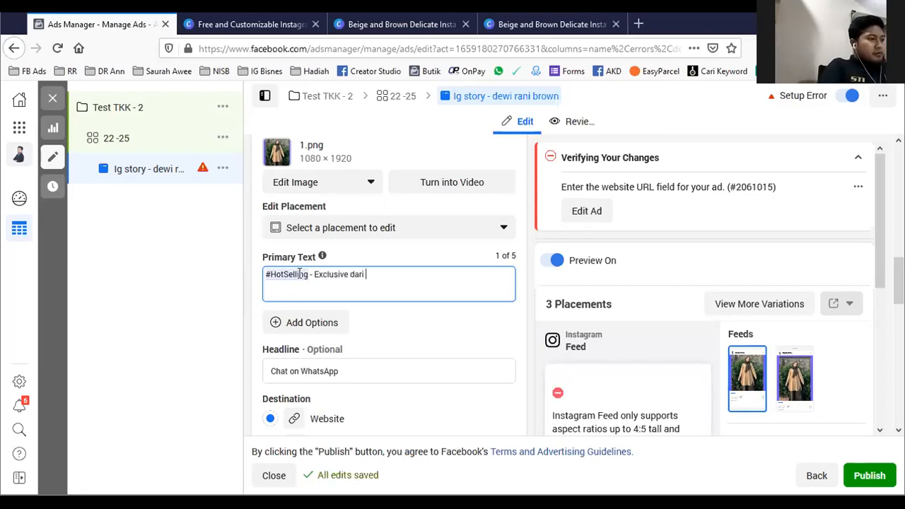
text( T)
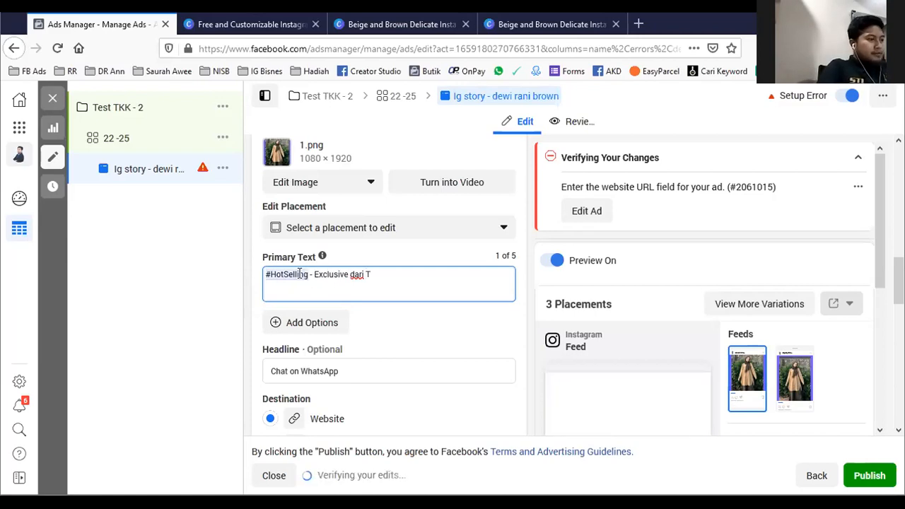
text(heKutaKuti)
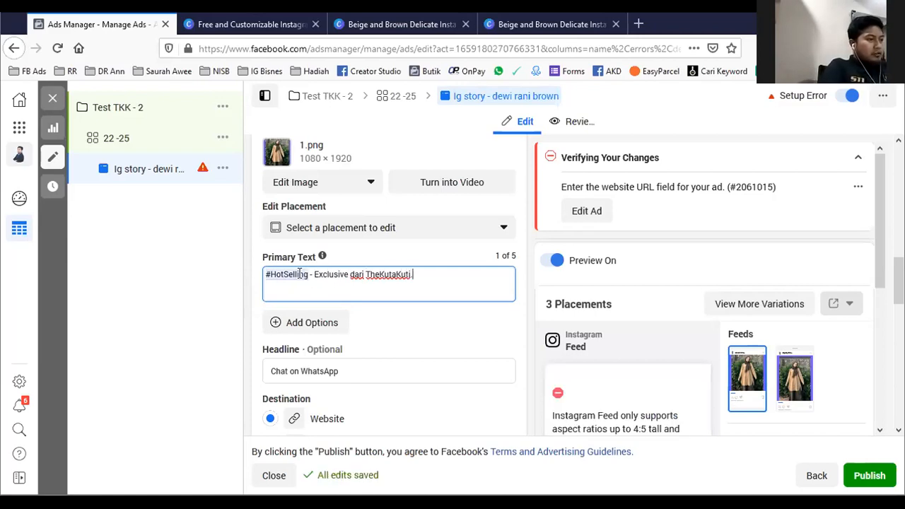
text(.)
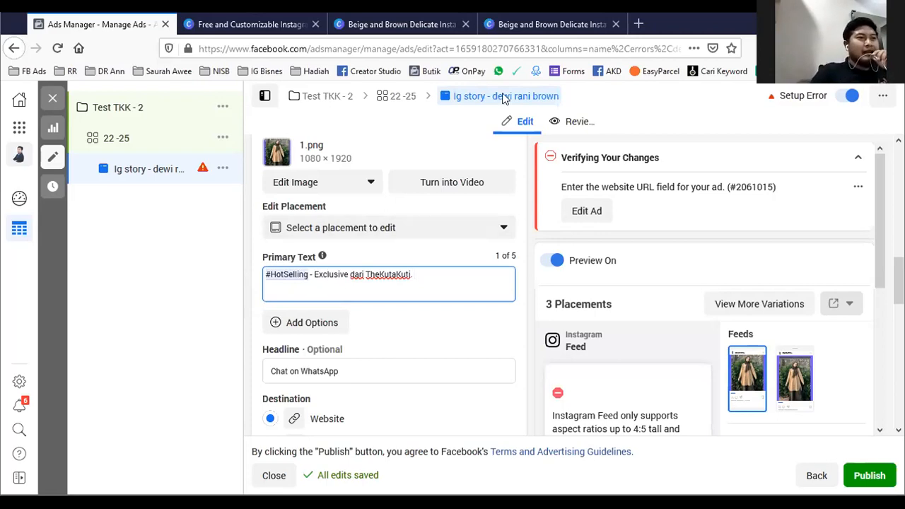
- Append "Nak order? whatsaap" to the primary text, followed by the seller's first name, a period and "klik"
key(alt+Tab)
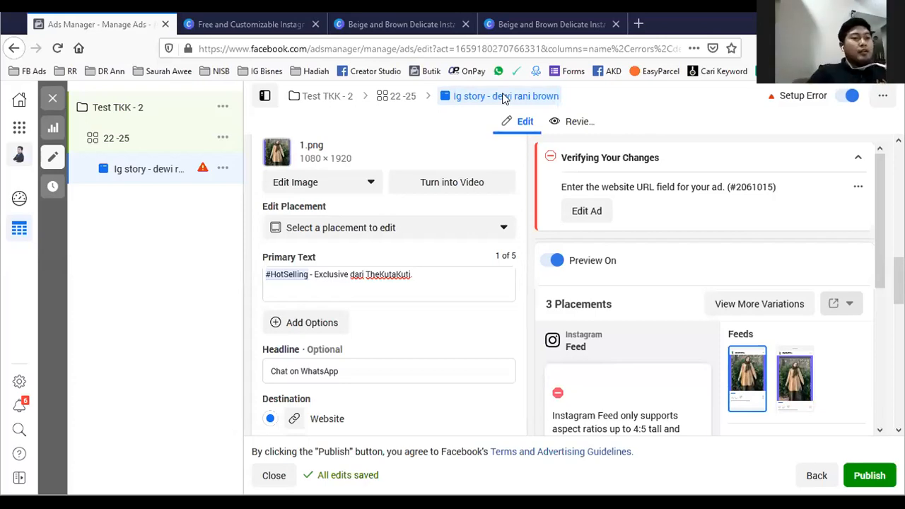
click(428, 276)
text(Nak order)
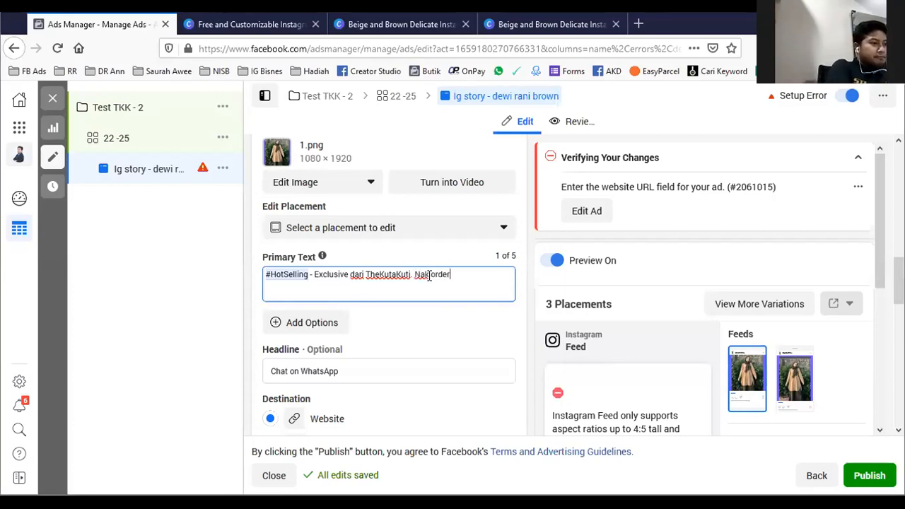
text(? wha)
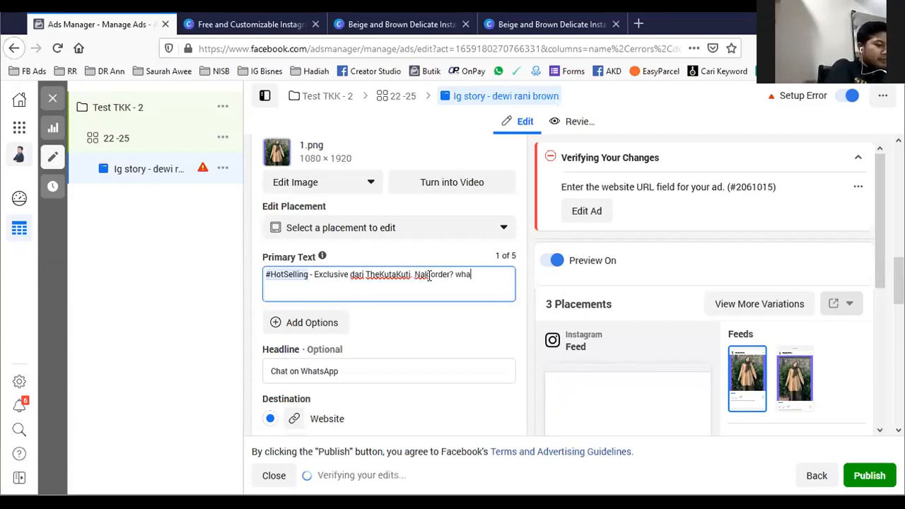
text(tsaap)
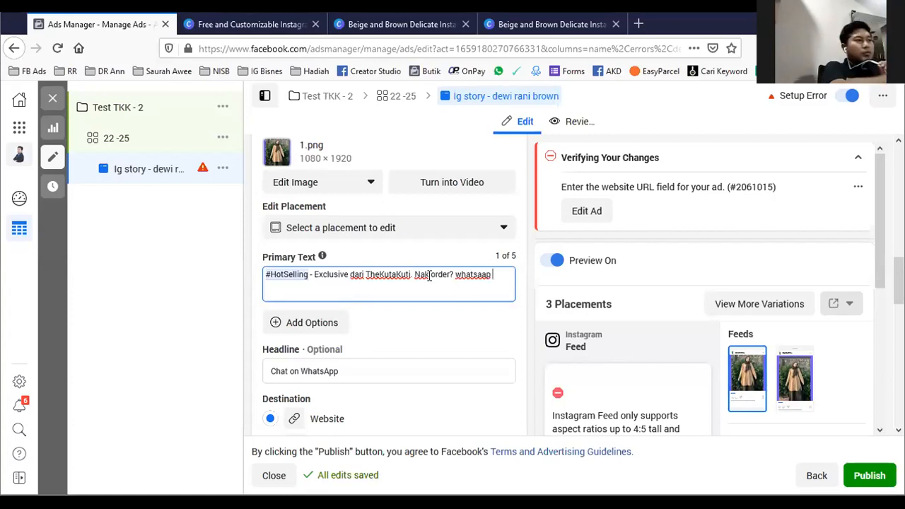
text( AINA)
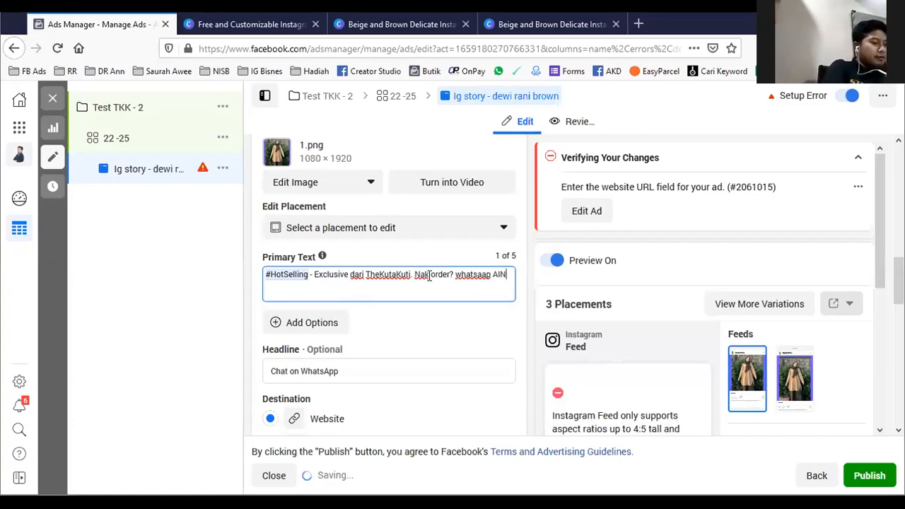
key(BackSpace)
key(BackSpace)
key(BackSpace)
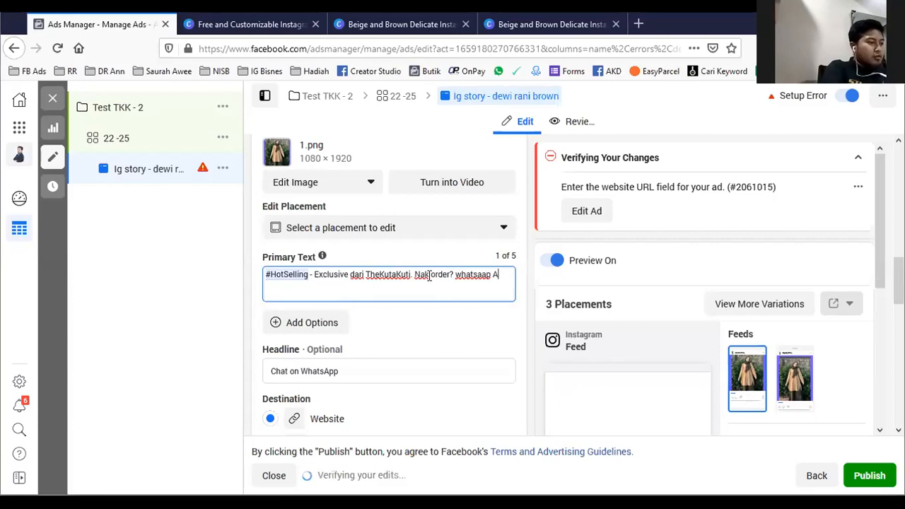
text(ina. k)
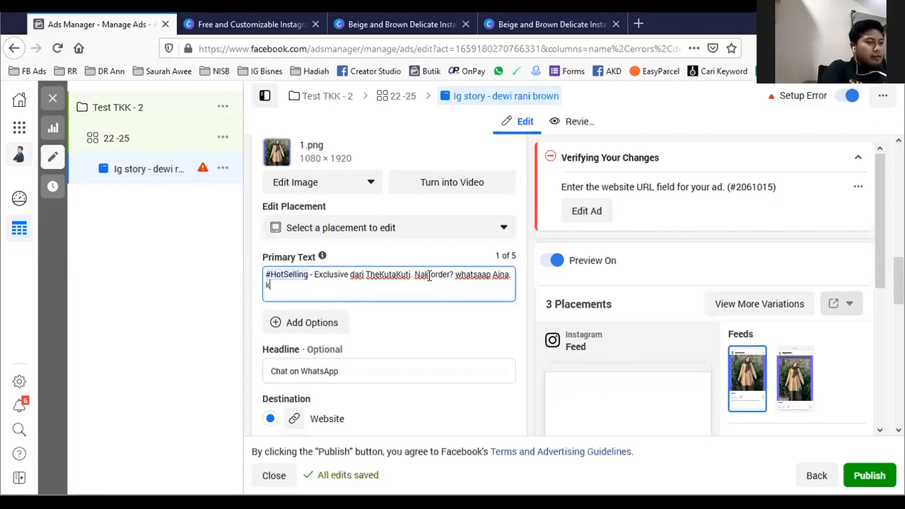
text(lik link)
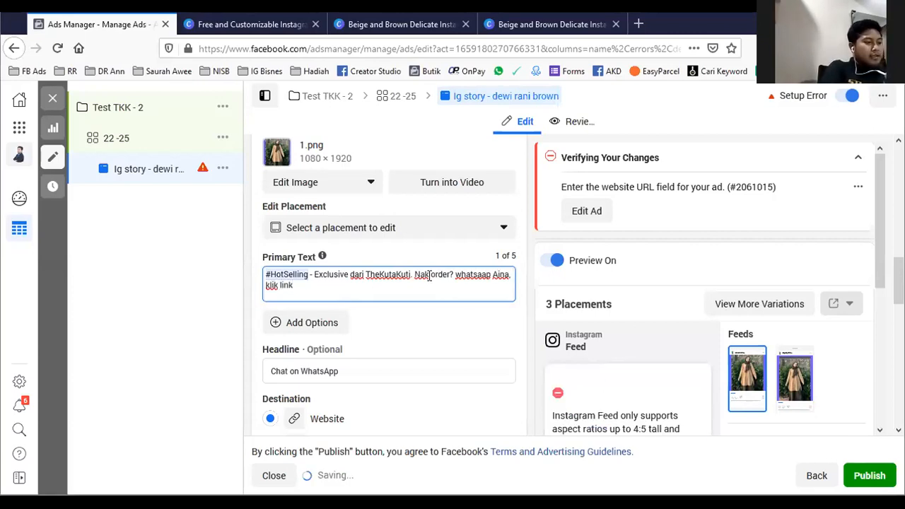
text( dibawha)
key(BackSpace)
key(BackSpace)
key(BackSpace)
key(BackSpace)
key(BackSpace)
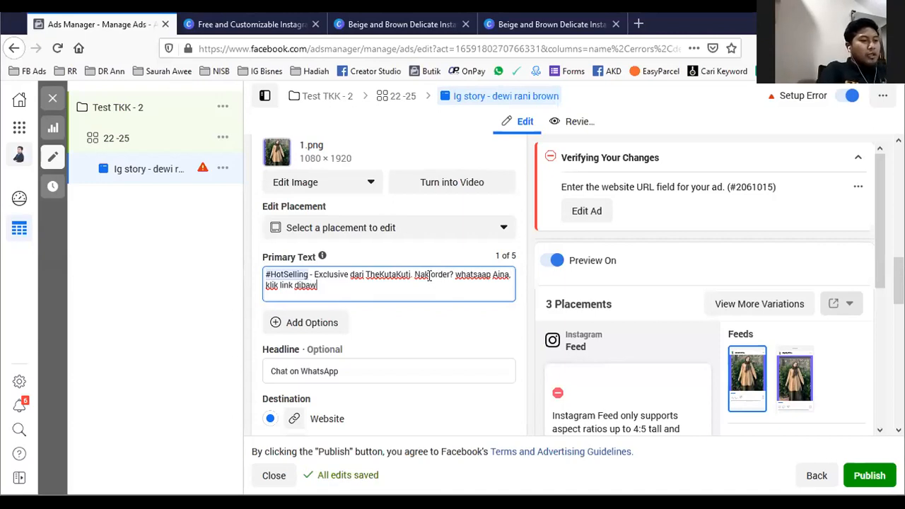
key(BackSpace)
key(BackSpace)
key(BackSpace)
key(BackSpace)
key(BackSpace)
key(BackSpace)
key(BackSpace)
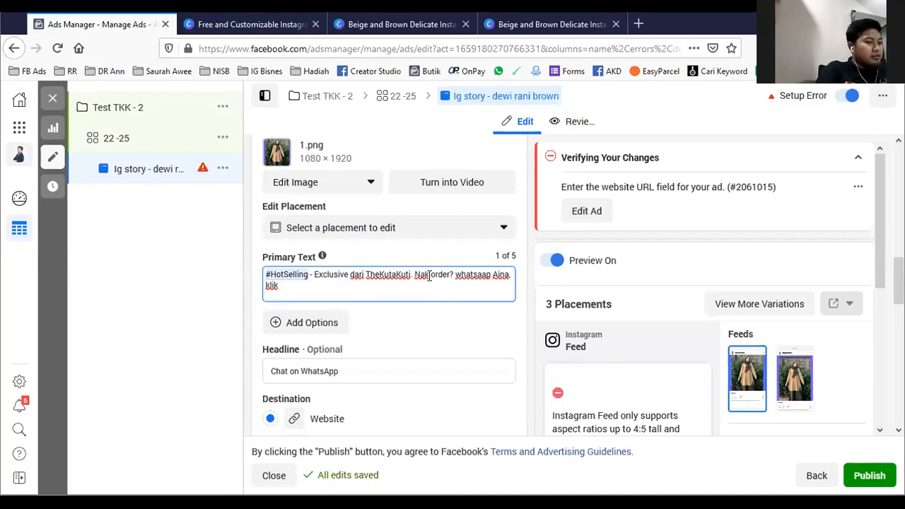
- Complete the primary text's closing call to action after "klik" with "'Learn More"
text(')
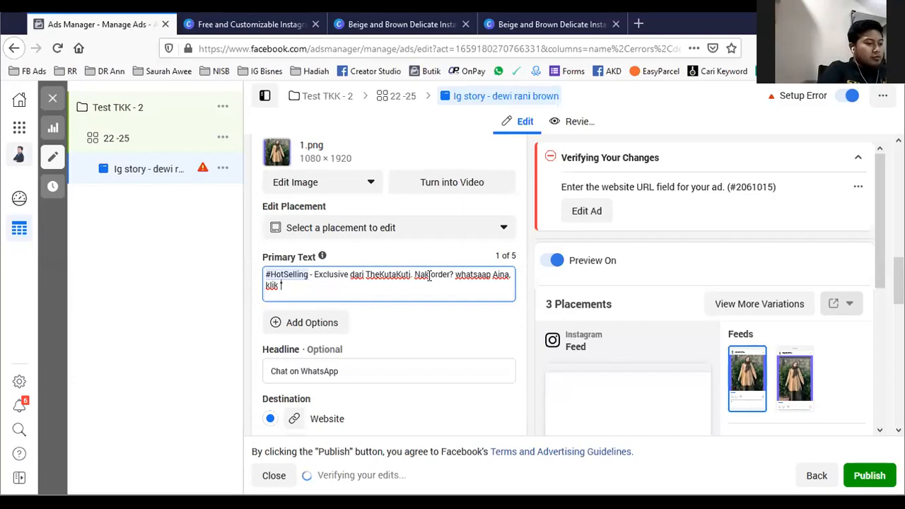
text(Learn More')
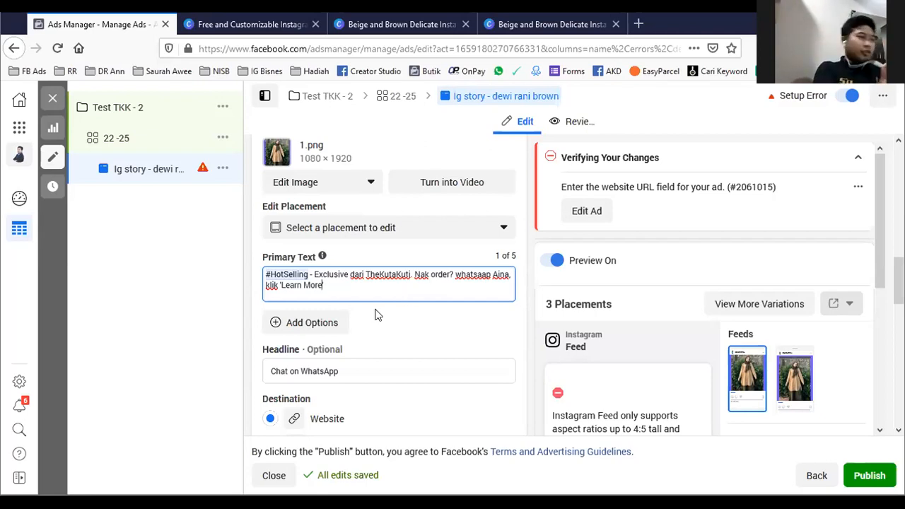
scroll(420, 318, down, 2)
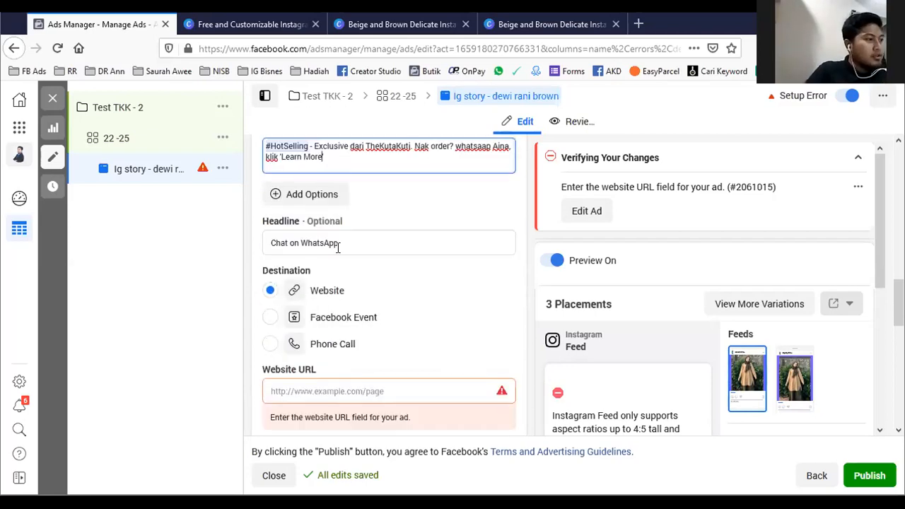
- Examine the ad's optional headline and the available call-to-action choices
click(354, 242)
drag(354, 242, 252, 241)
click(444, 298)
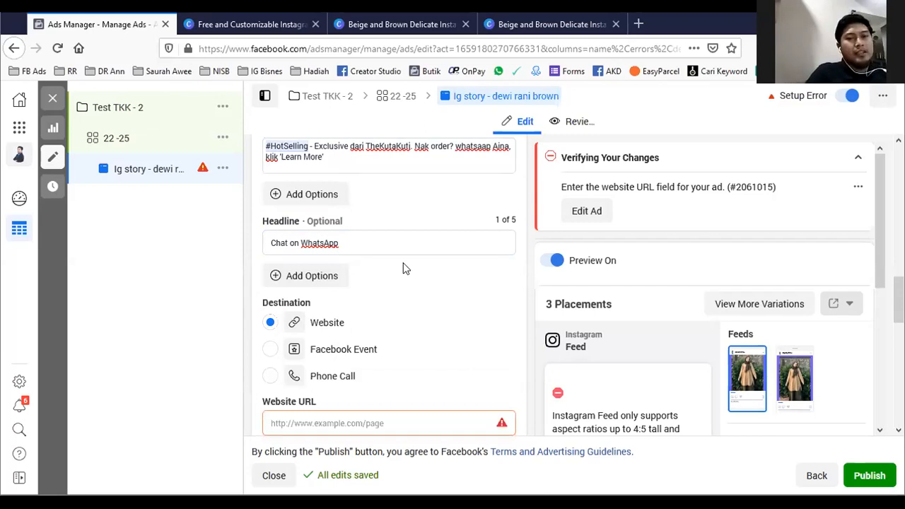
drag(374, 241, 258, 243)
scroll(379, 288, down, 3)
click(379, 284)
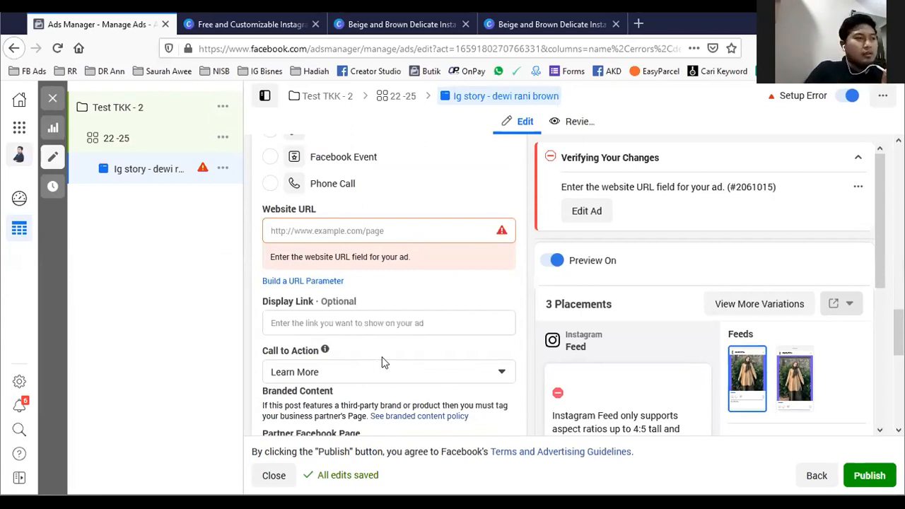
click(380, 369)
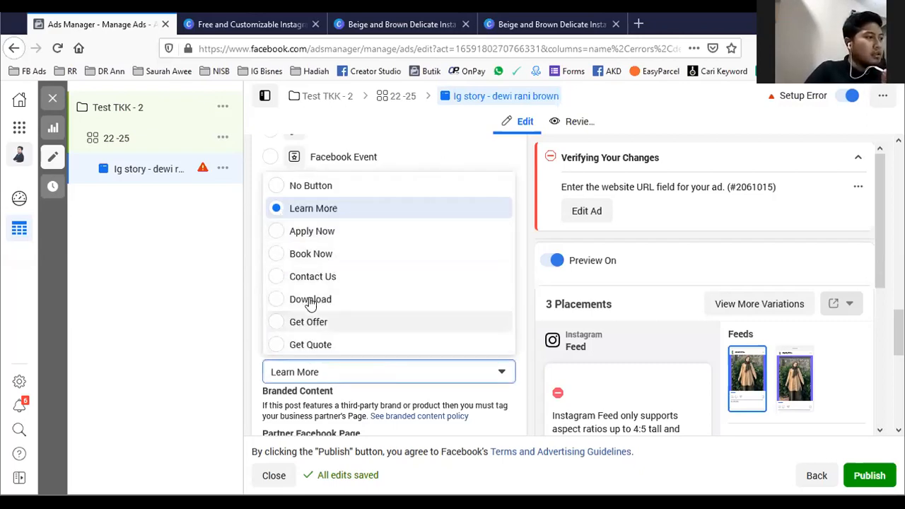
click(429, 147)
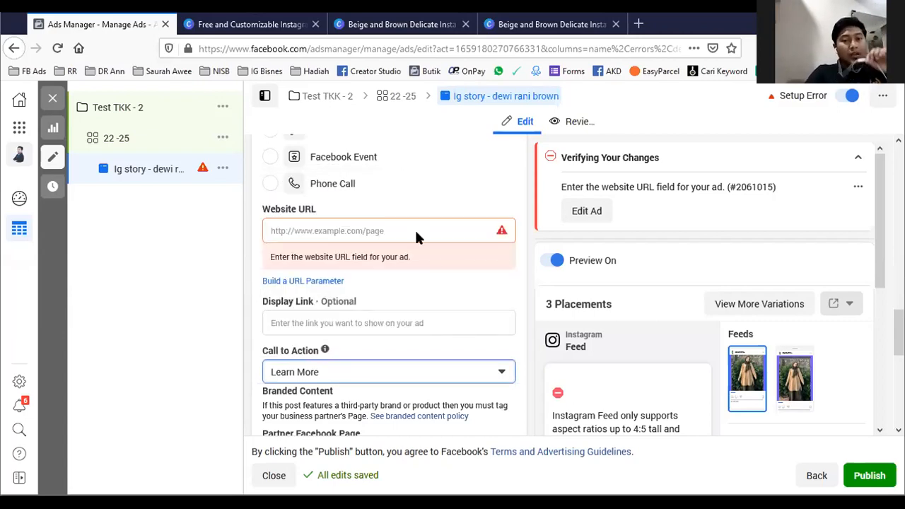
scroll(438, 298, up, 1)
click(408, 296)
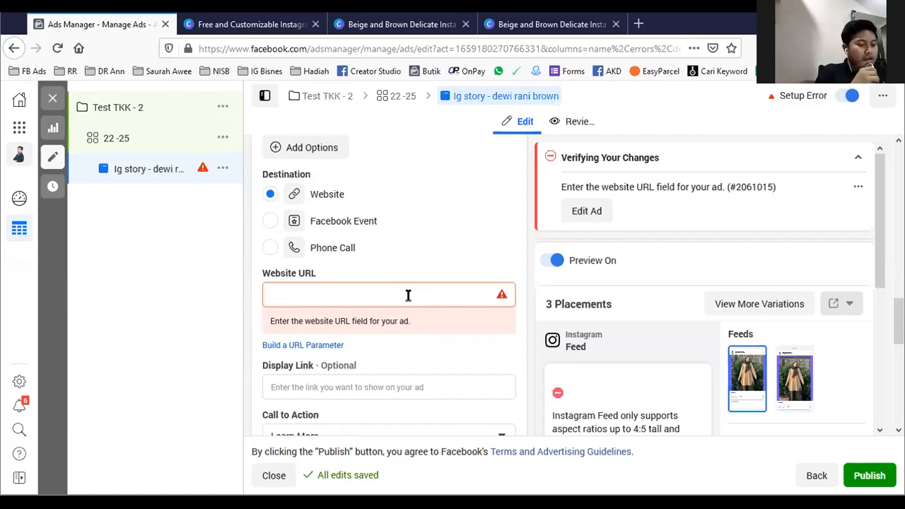
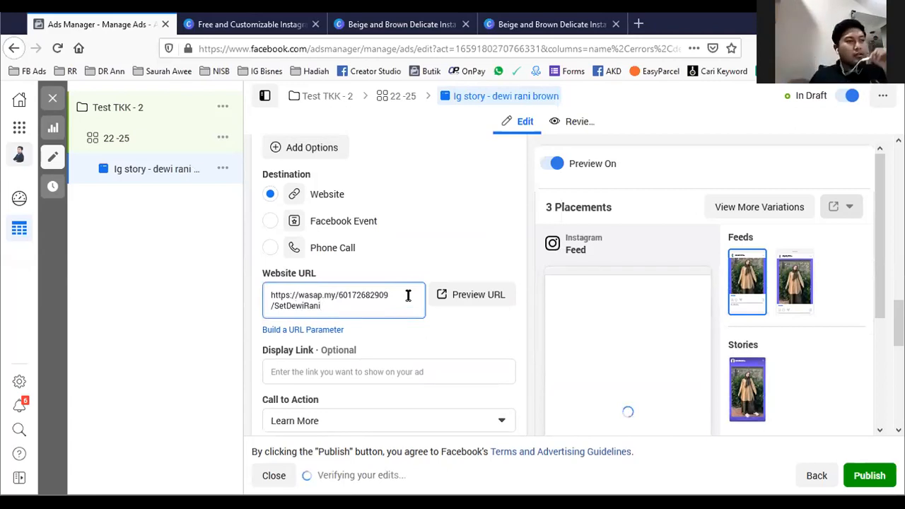
click(445, 247)
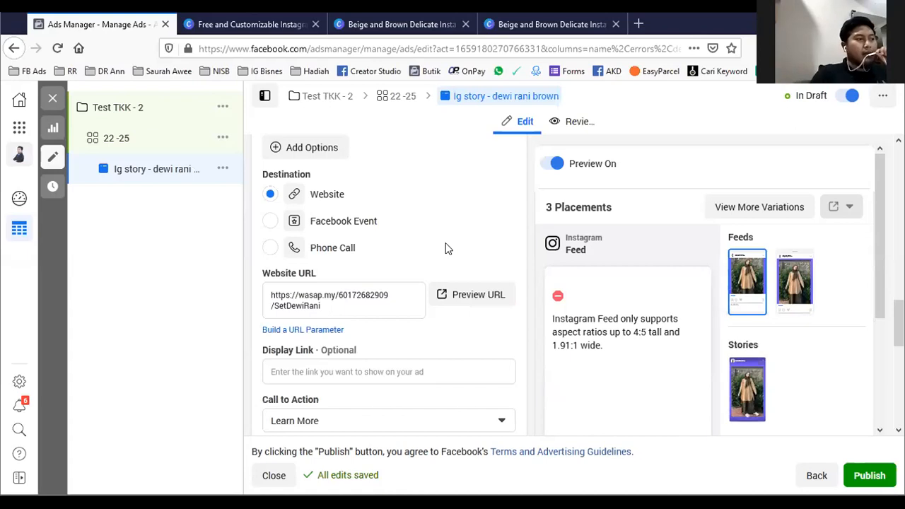
- Review the ad's creative, primary text, website URL and call to action
scroll(458, 306, up, 1)
scroll(458, 309, up, 8)
scroll(379, 283, down, 5)
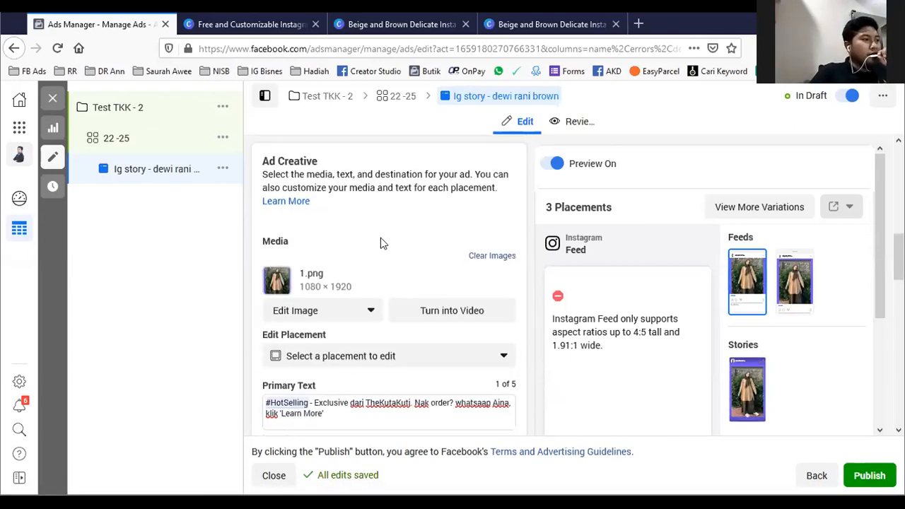
drag(332, 221, 283, 203)
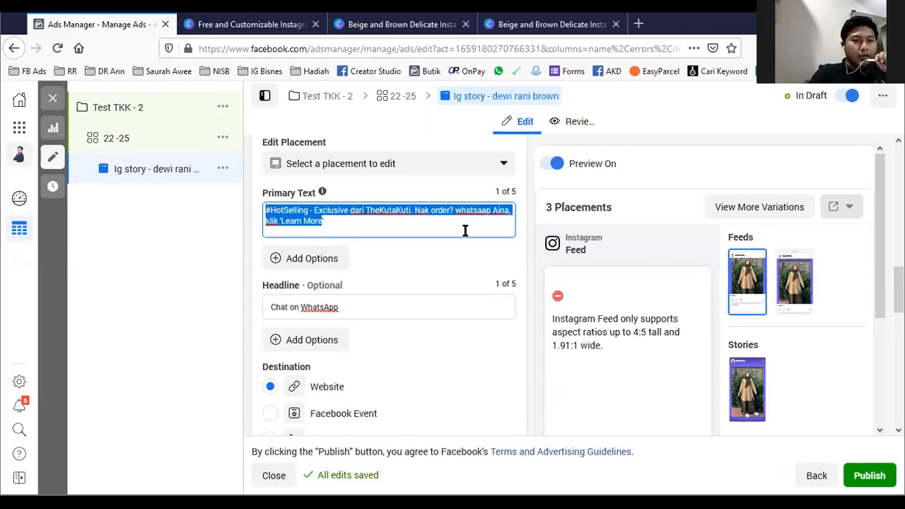
click(442, 264)
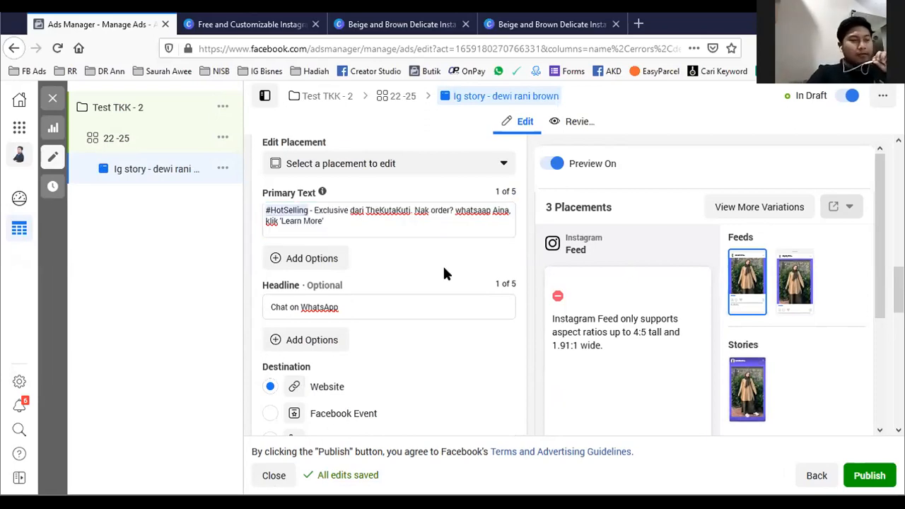
scroll(442, 264, down, 5)
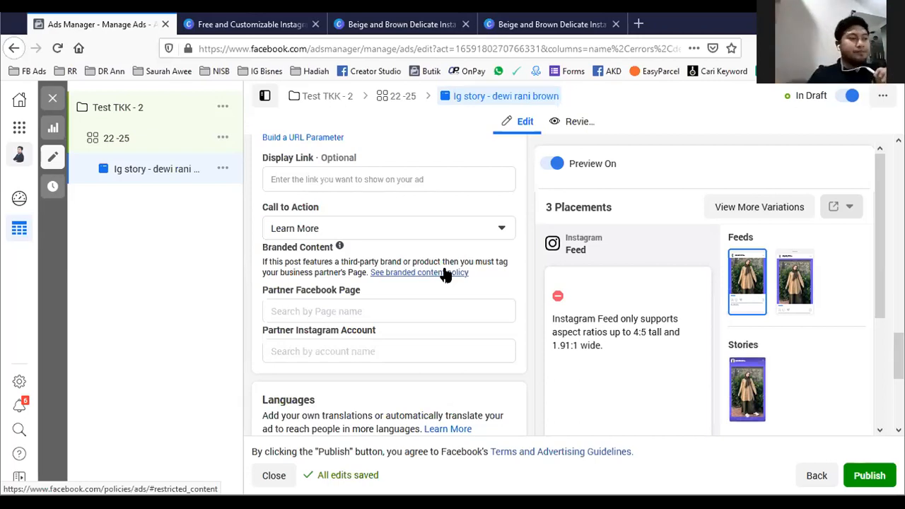
scroll(494, 255, up, 3)
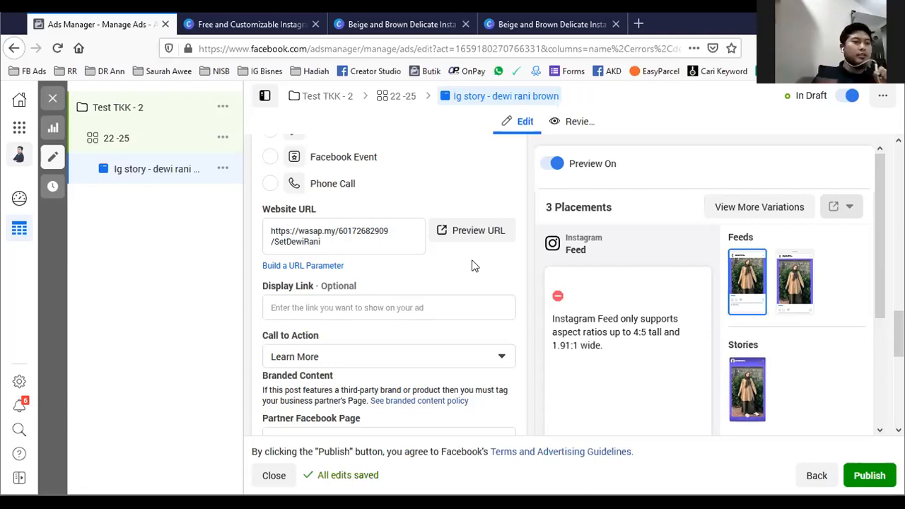
scroll(469, 264, up, 5)
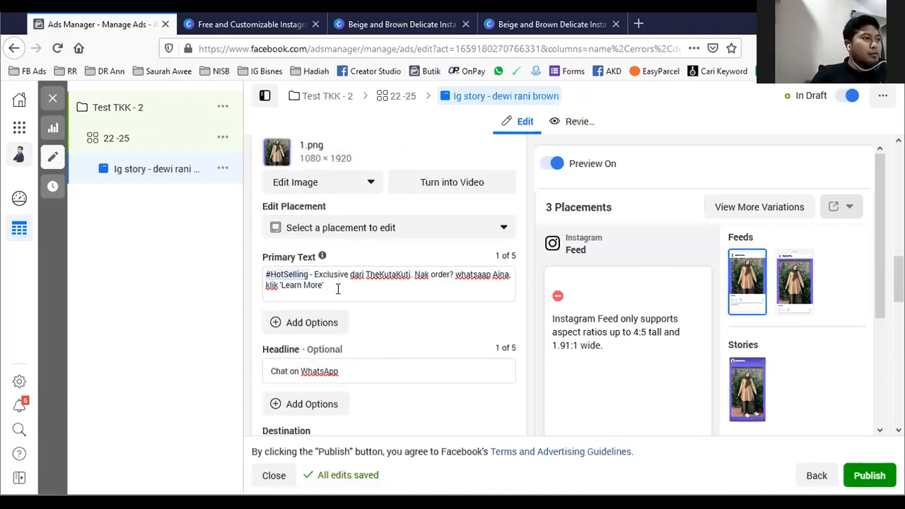
drag(330, 285, 259, 293)
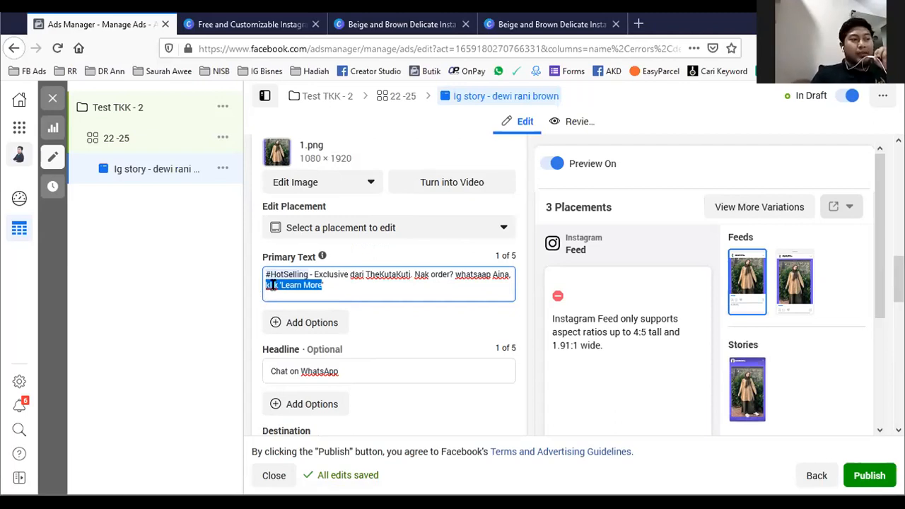
scroll(335, 303, down, 6)
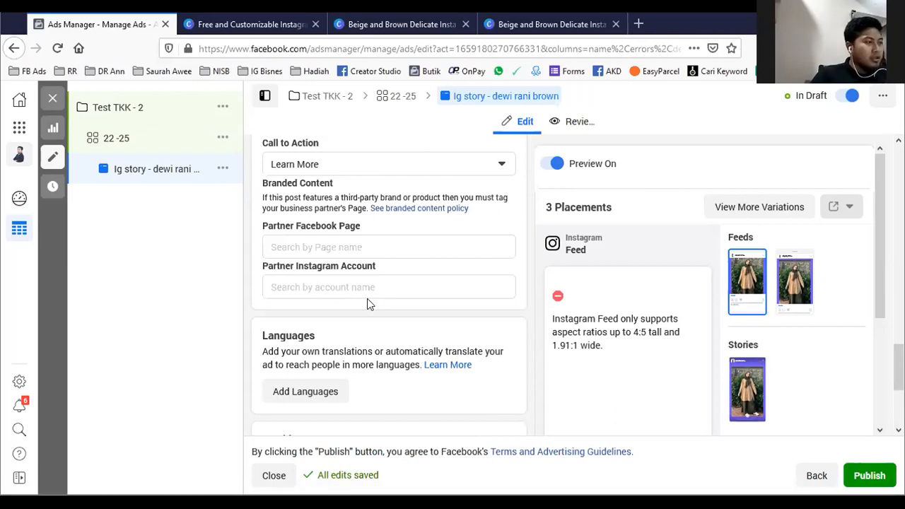
scroll(371, 316, up, 6)
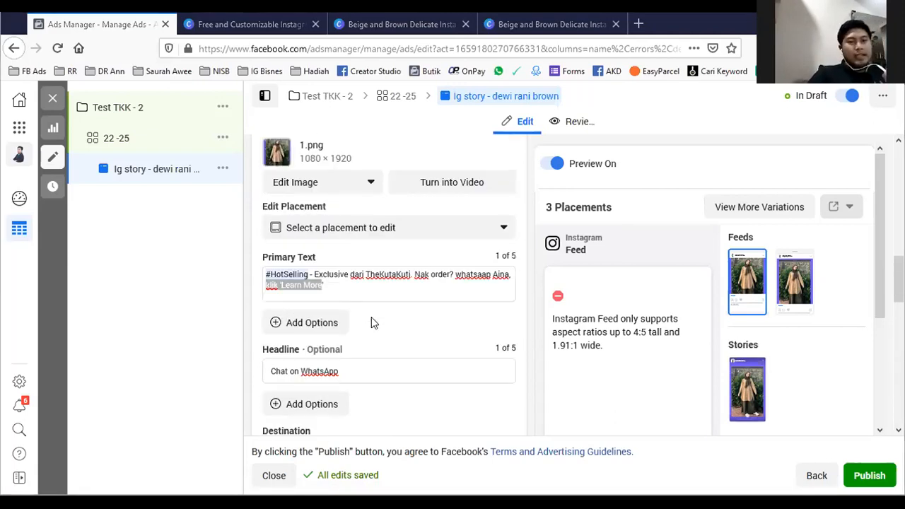
- Clear the ad's optional headline so the field is empty
scroll(361, 288, down, 1)
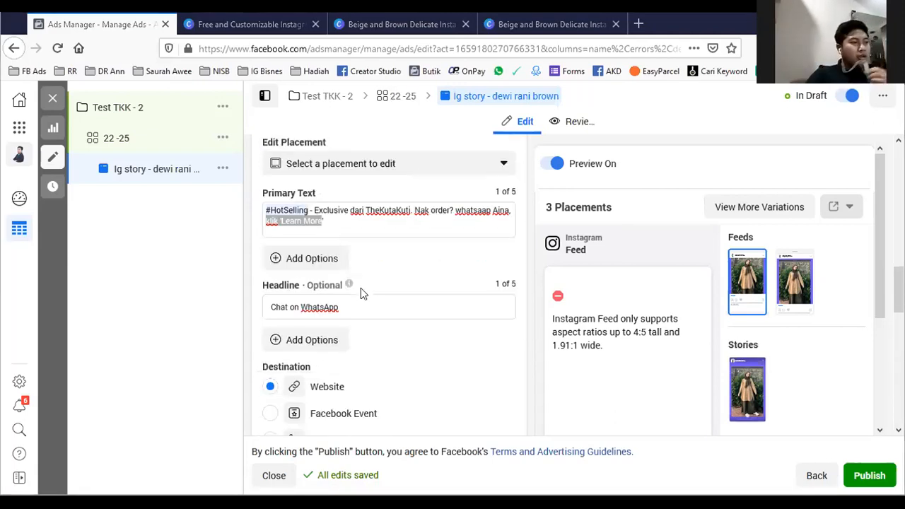
triple_click(361, 305)
key(BackSpace)
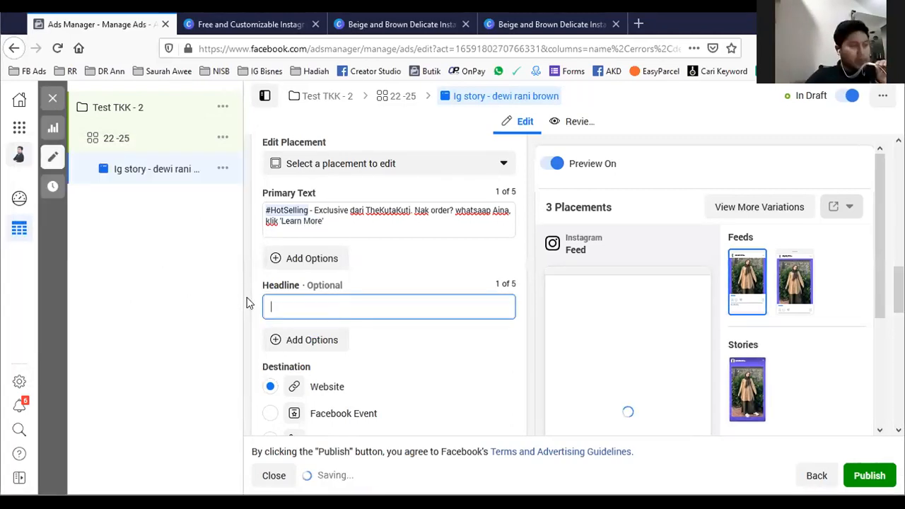
- Check the remaining ad settings down to Tracking, publish the Instagram story ad and close its editor
scroll(259, 303, down, 2)
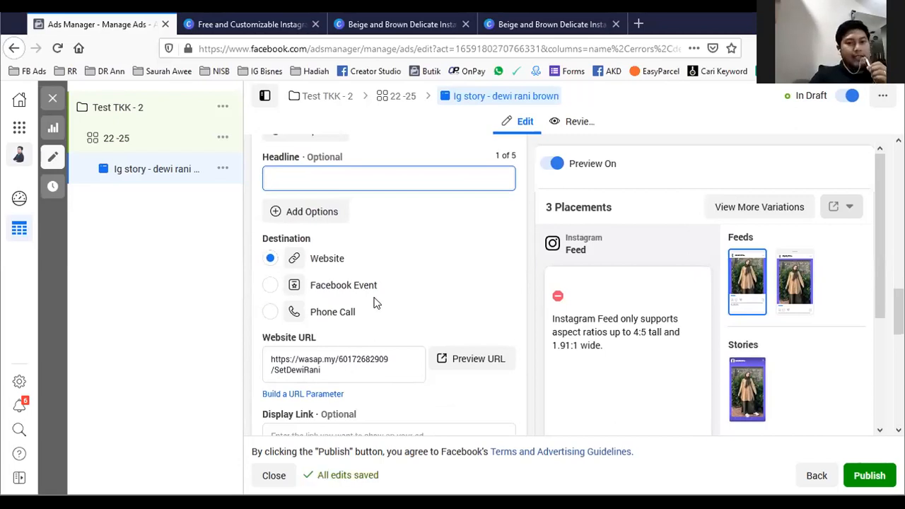
scroll(375, 302, down, 1)
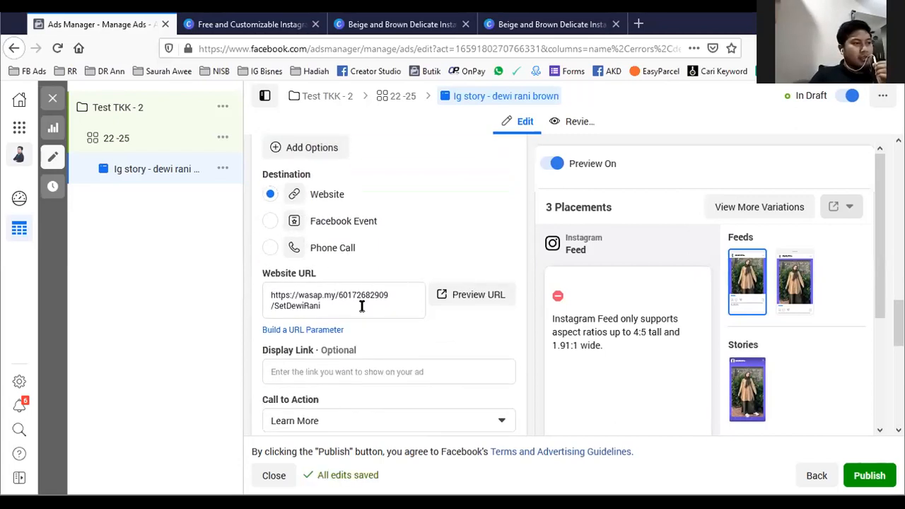
scroll(347, 307, down, 2)
scroll(338, 265, down, 2)
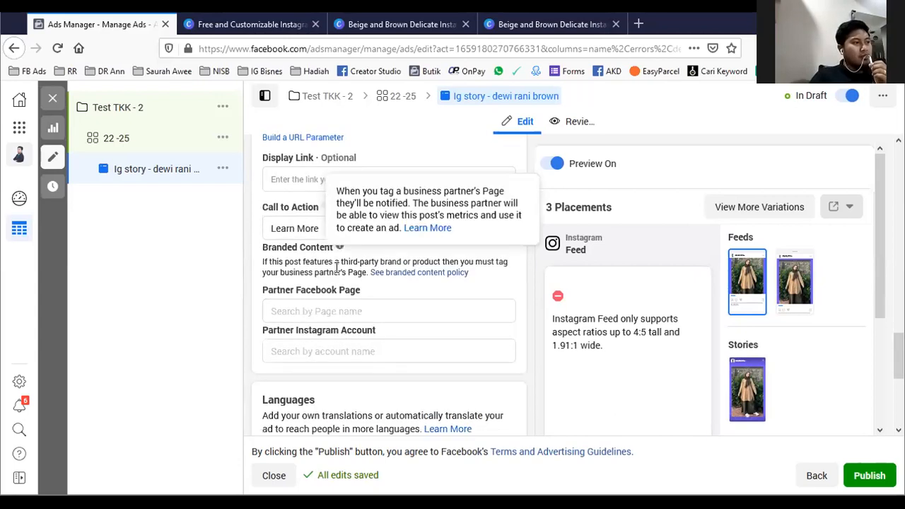
scroll(327, 304, down, 1)
scroll(292, 337, down, 2)
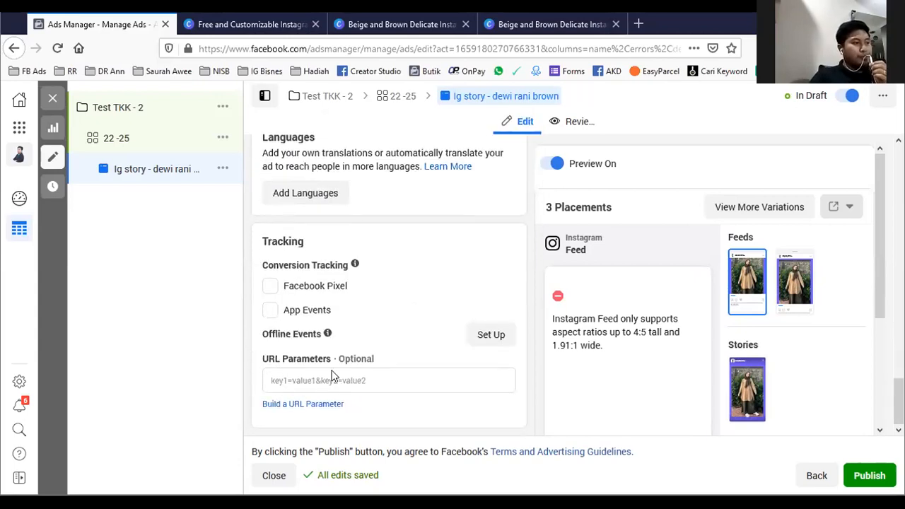
click(864, 477)
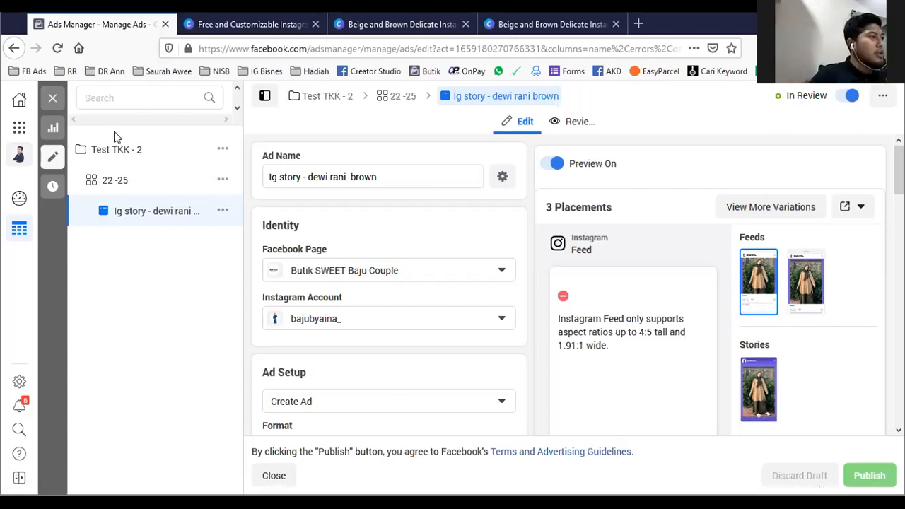
click(54, 98)
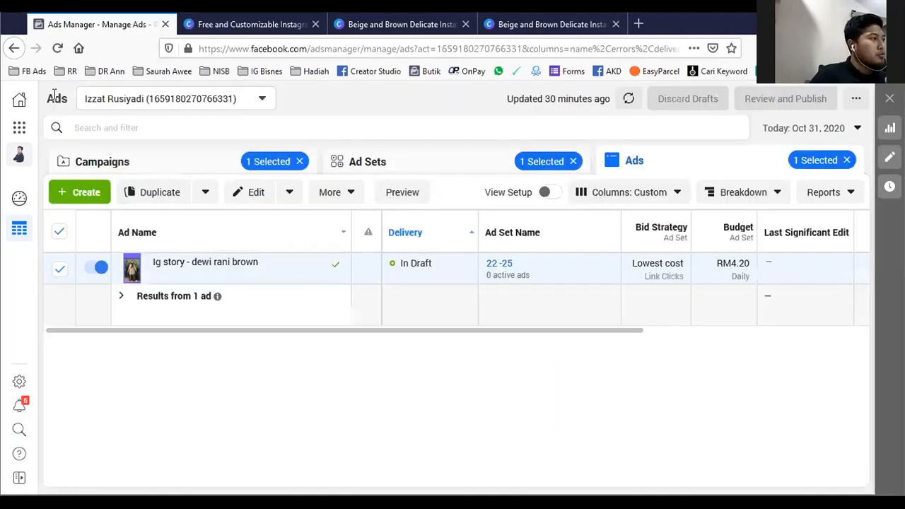
- Find the story ad in campaign "Test TKK - 2", ad set "22 -25", and duplicate it once into the original campaign
click(138, 162)
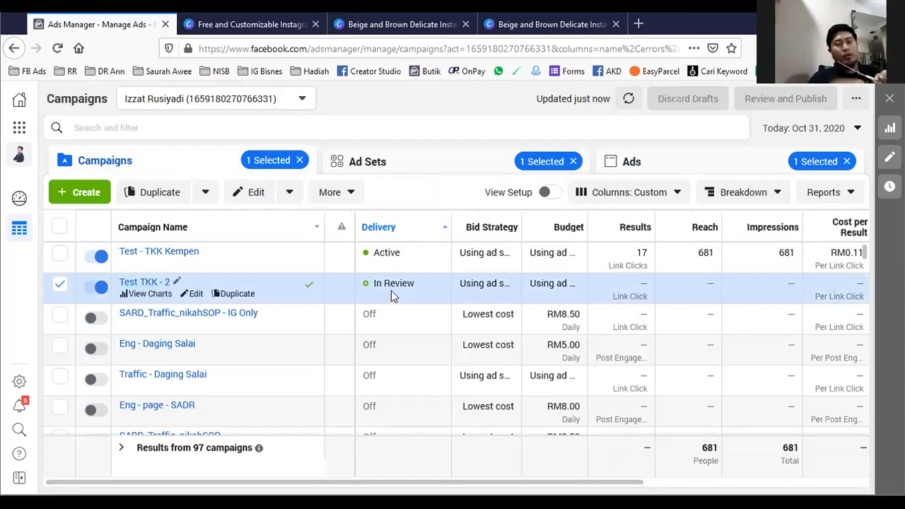
click(150, 286)
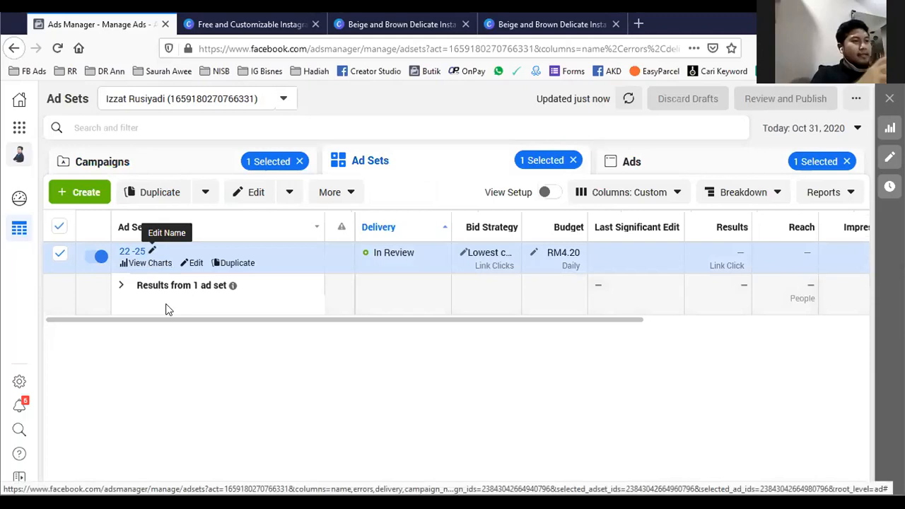
mouse_move(130, 263)
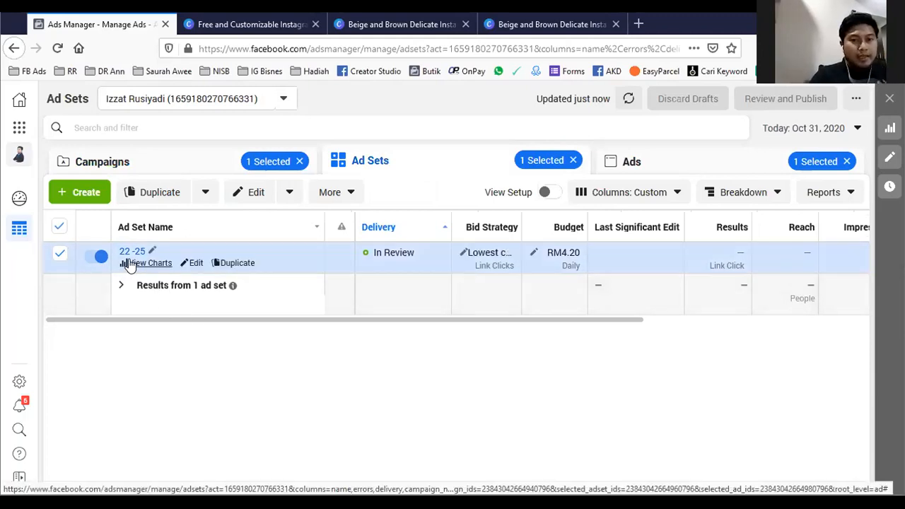
click(129, 253)
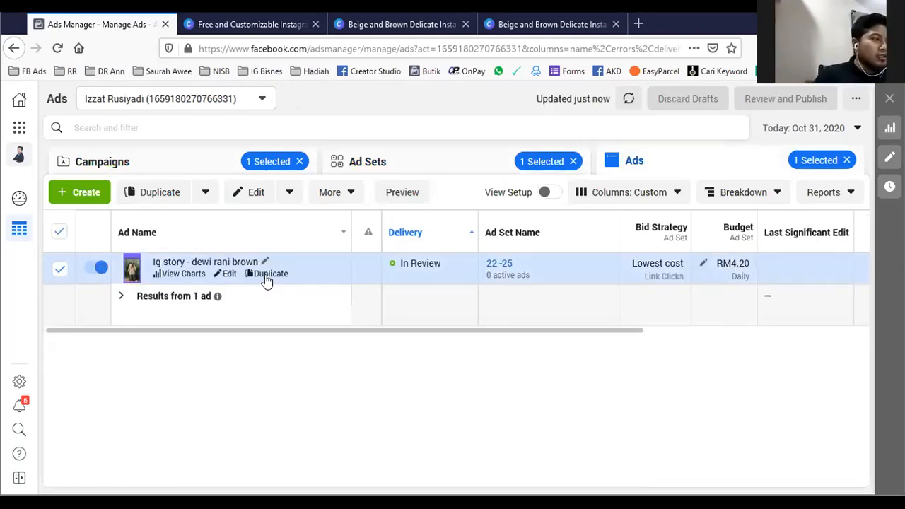
click(267, 274)
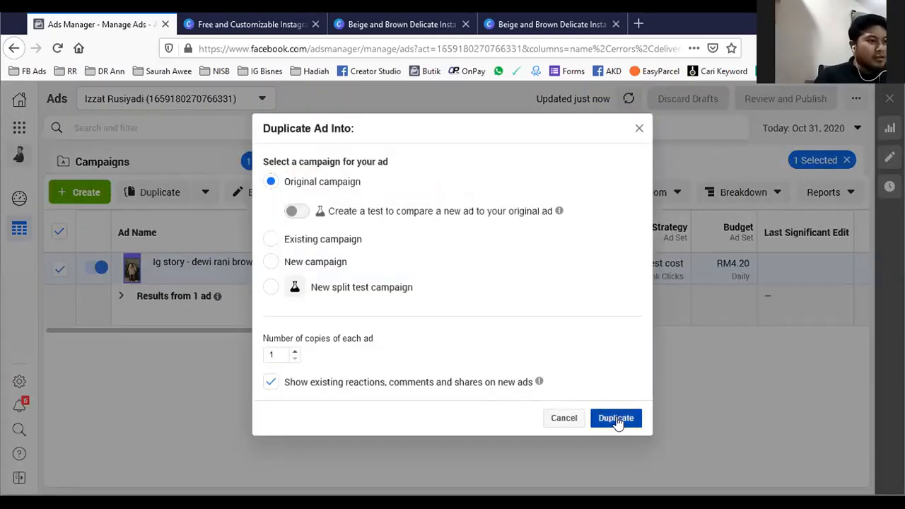
click(614, 418)
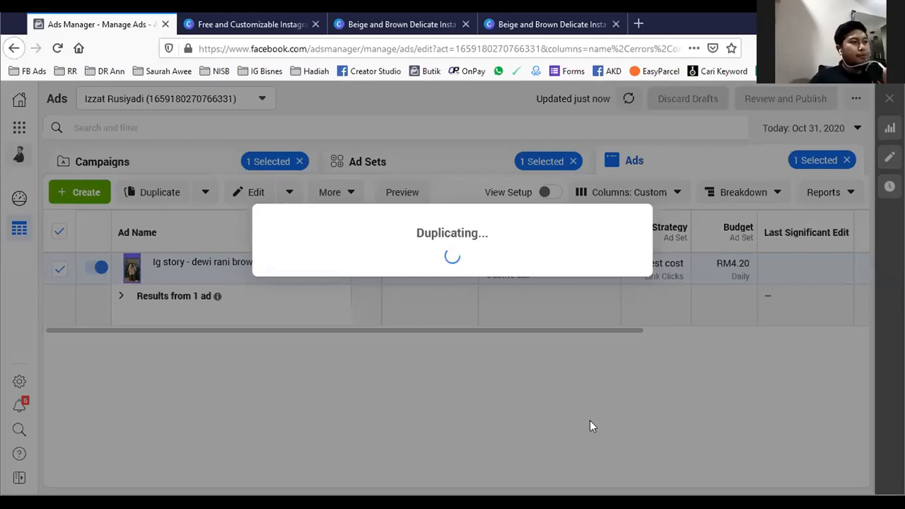
- Replace the duplicated ad's image 1.png with the 1080 × 1080 "Peach and Gray Watercolor Background" image from the account images
scroll(367, 350, down, 10)
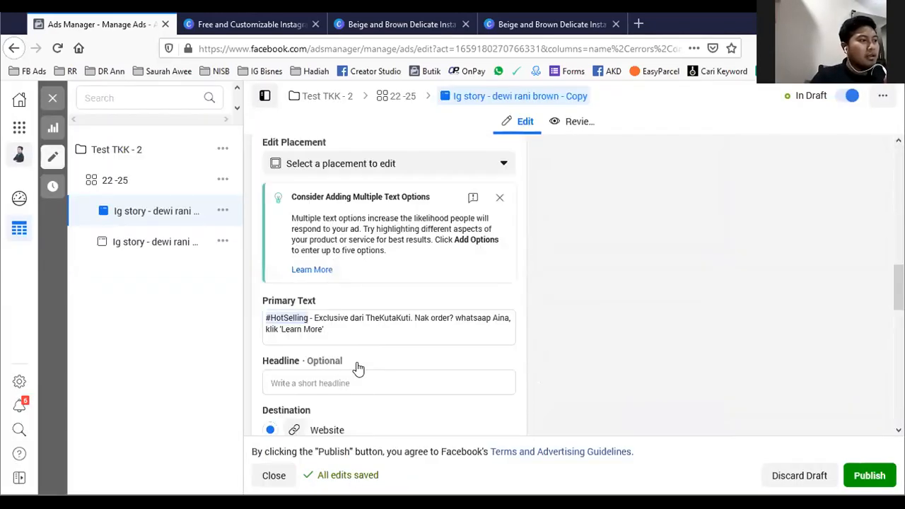
scroll(356, 332, up, 4)
scroll(357, 333, down, 2)
scroll(357, 332, up, 2)
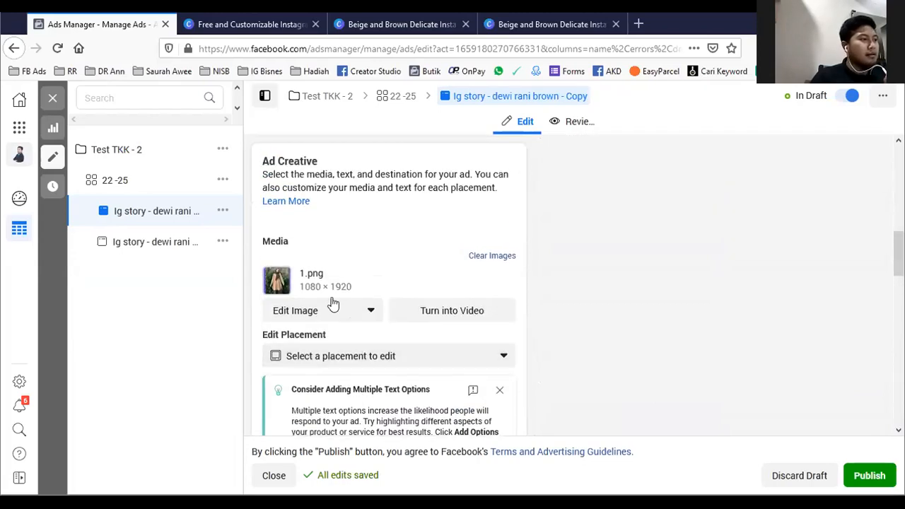
click(492, 257)
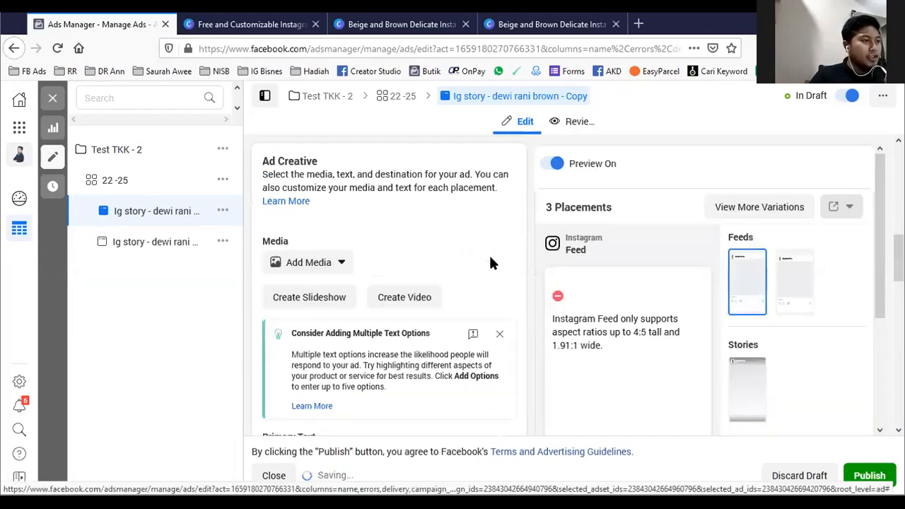
click(338, 262)
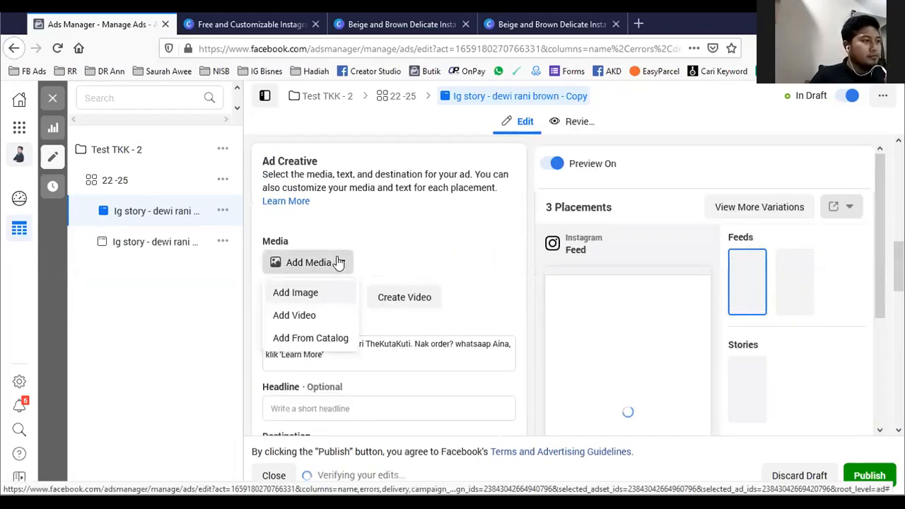
click(304, 300)
click(265, 241)
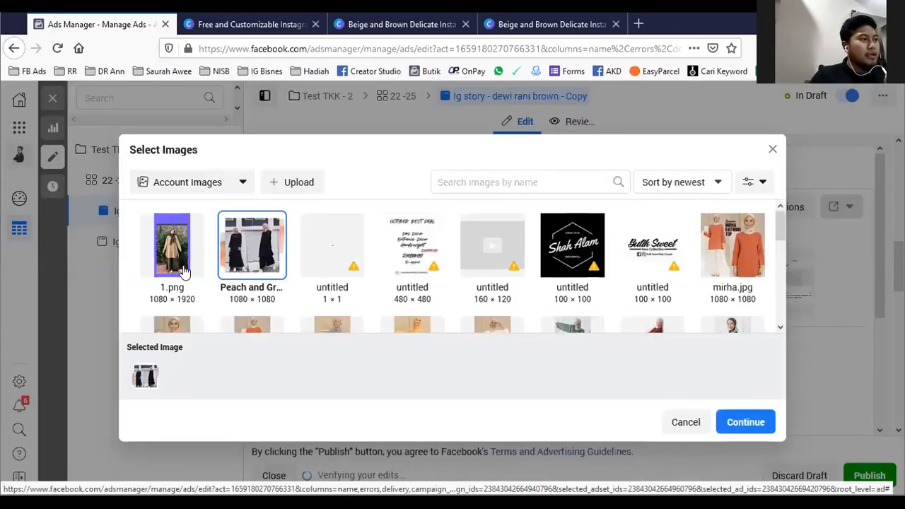
click(748, 422)
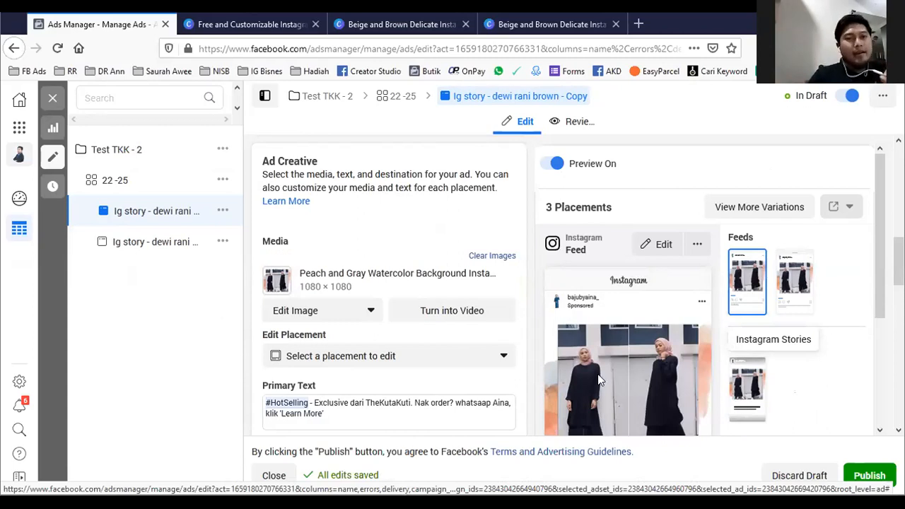
- Append ". Stock terhad!" to the end of the copied ad's primary text and check the caption in the Instagram feed preview
scroll(357, 318, down, 3)
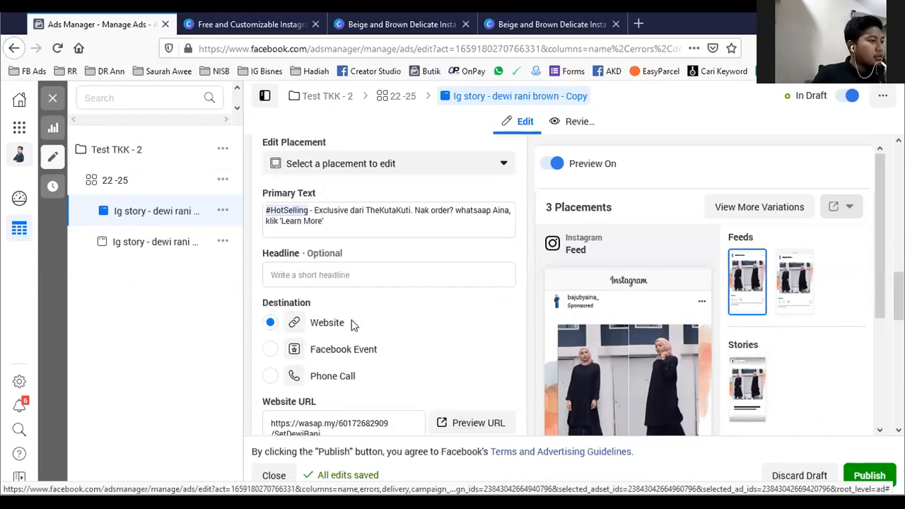
scroll(353, 324, up, 3)
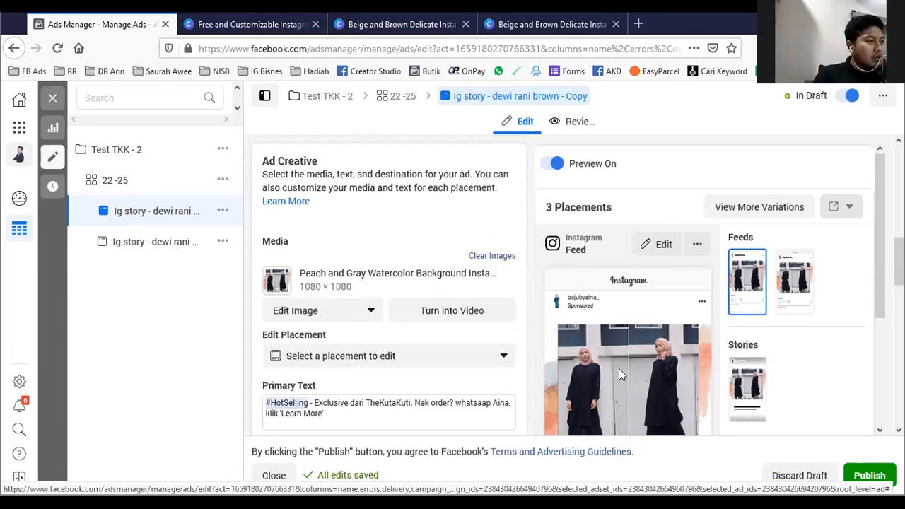
scroll(703, 382, down, 1)
scroll(703, 382, down, 2)
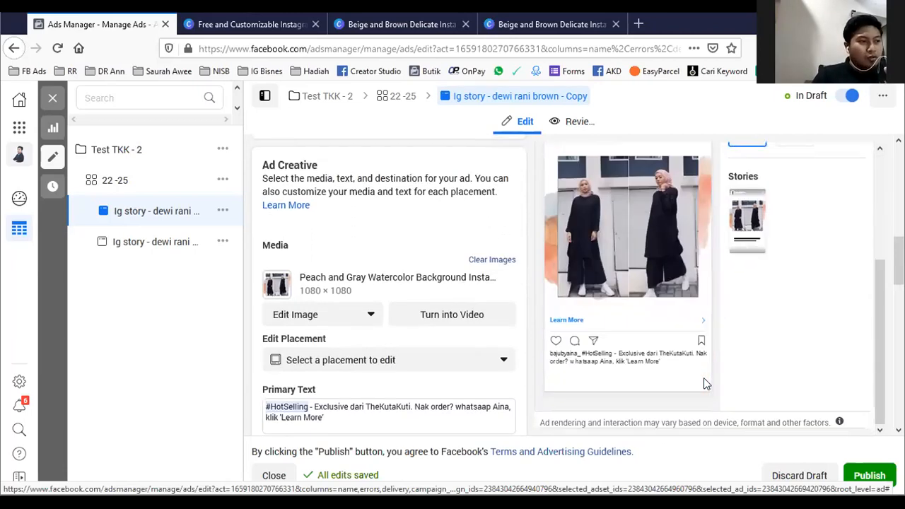
scroll(697, 339, up, 1)
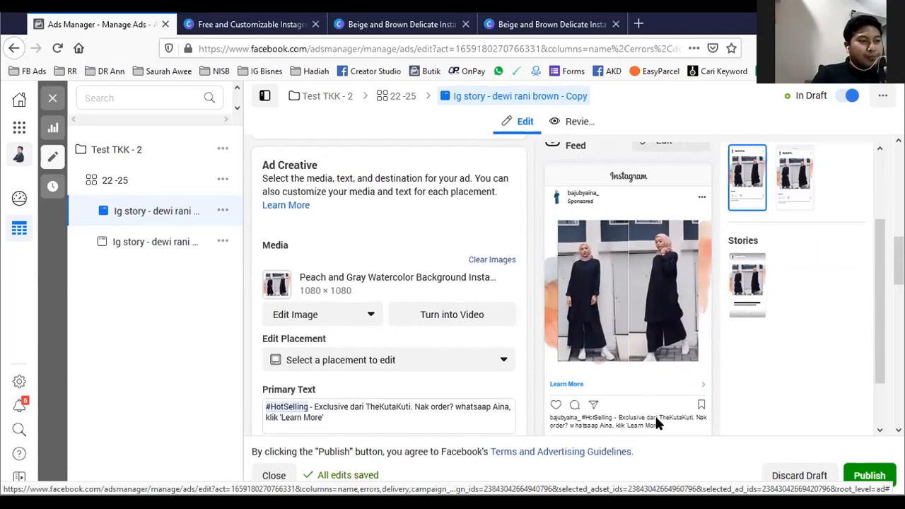
scroll(654, 415, down, 1)
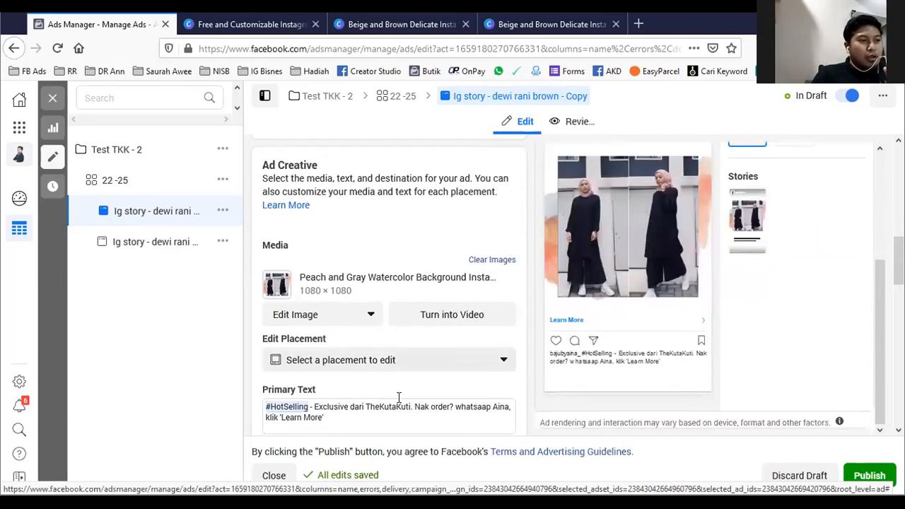
click(345, 417)
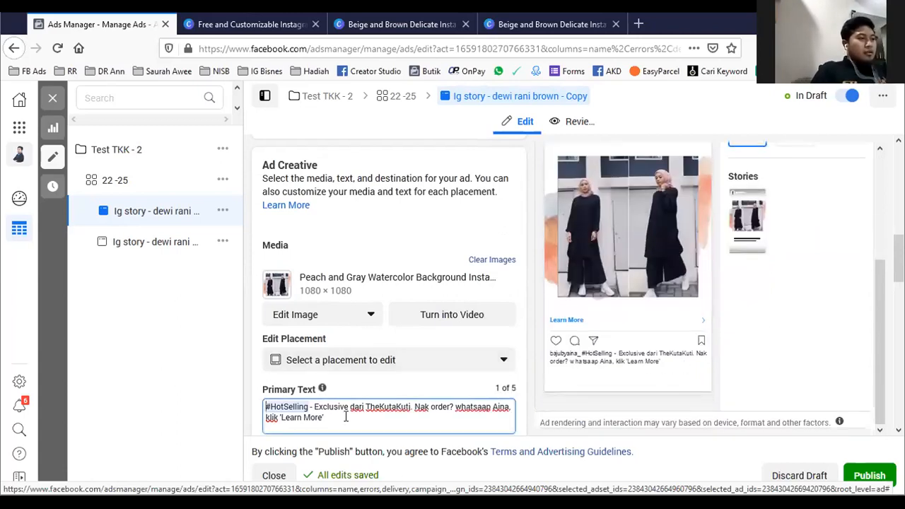
text(. )
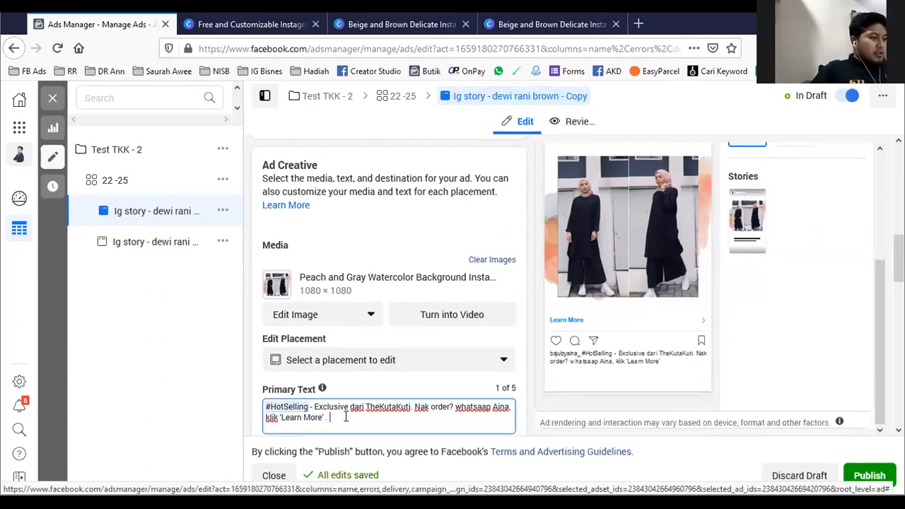
text(Stock terhad!)
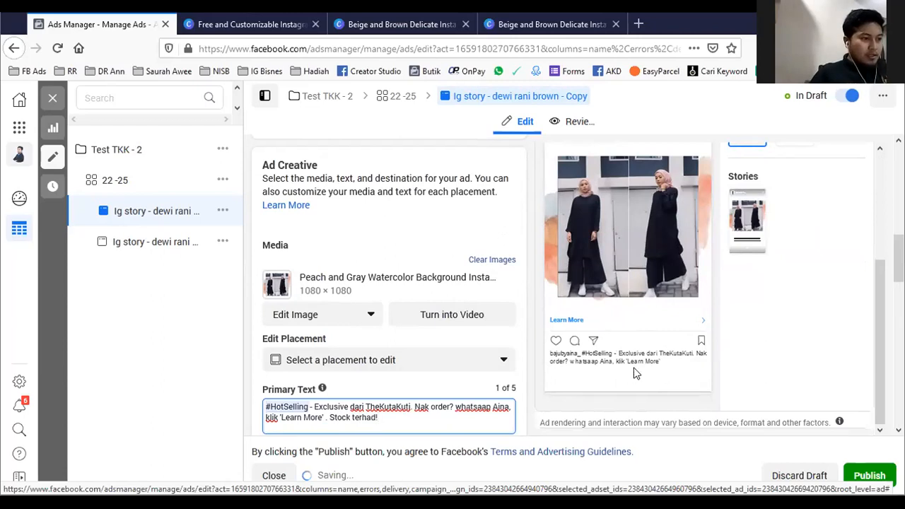
drag(683, 371, 548, 356)
click(619, 339)
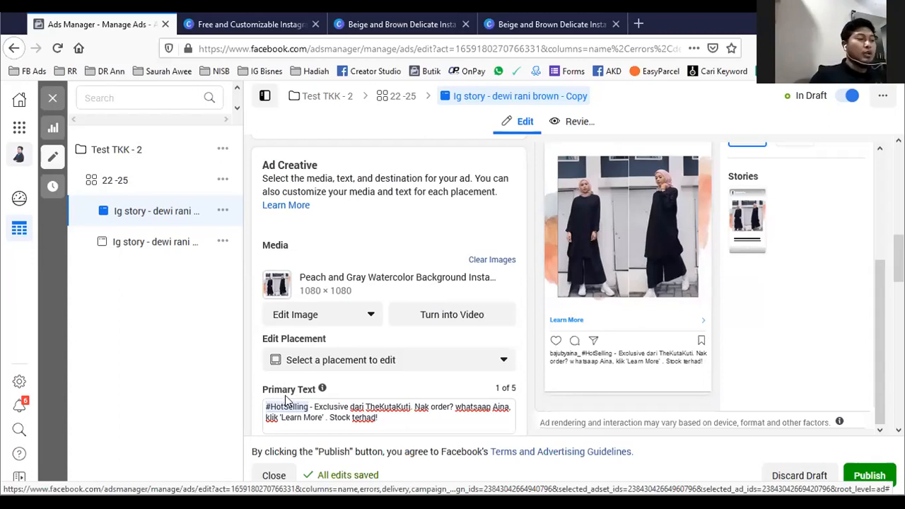
scroll(370, 354, down, 1)
scroll(374, 346, up, 1)
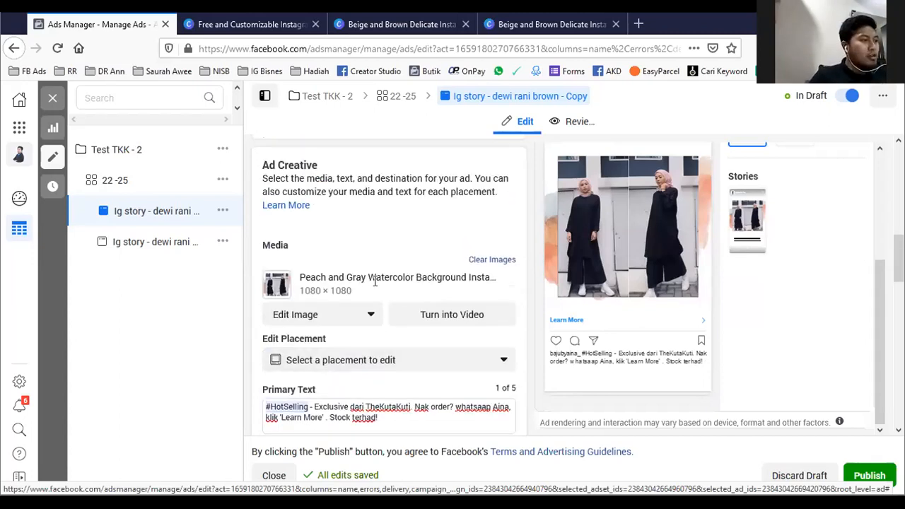
scroll(347, 400, down, 1)
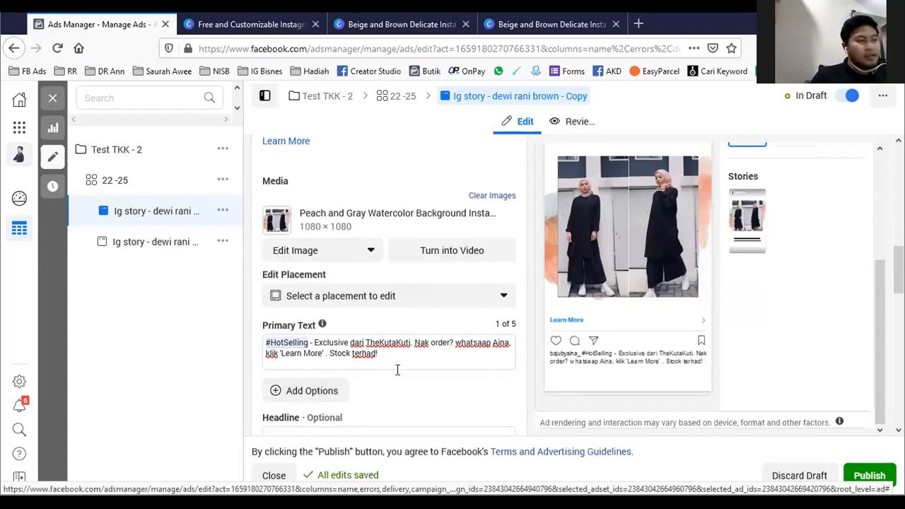
scroll(382, 364, down, 3)
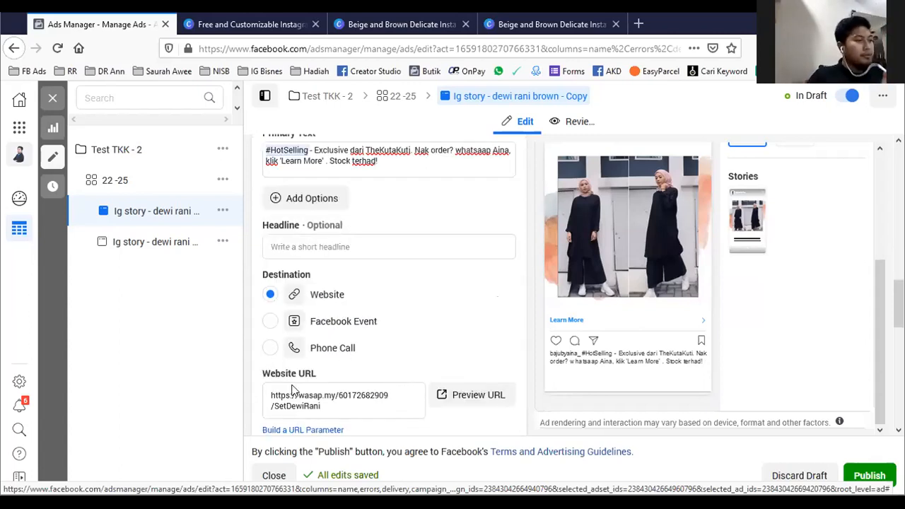
scroll(366, 354, down, 2)
scroll(347, 376, up, 7)
scroll(348, 376, up, 8)
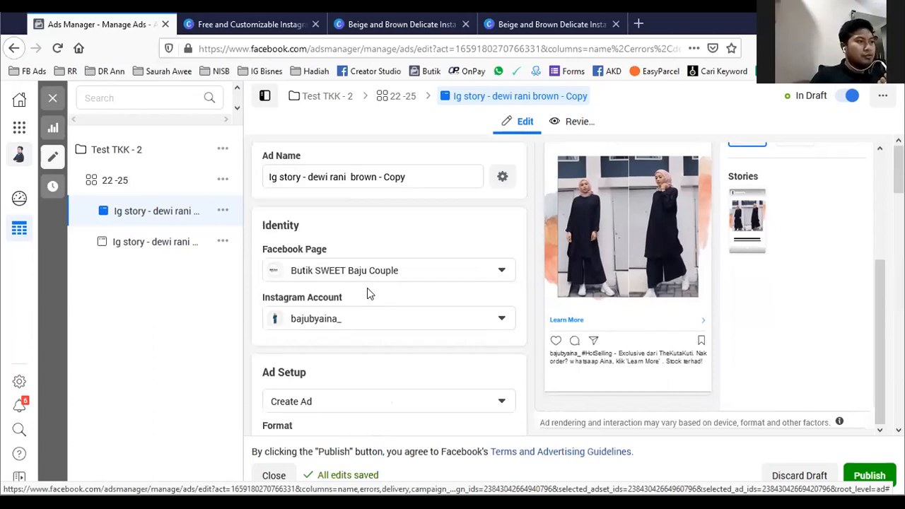
drag(301, 176, 280, 177)
text(Feed)
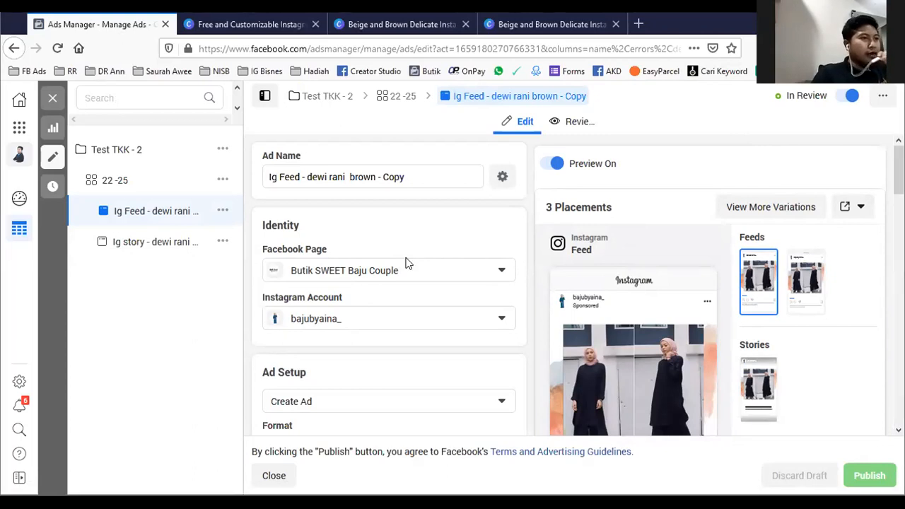
- Close the feed ad's editor and return to the campaign list
scroll(418, 255, down, 2)
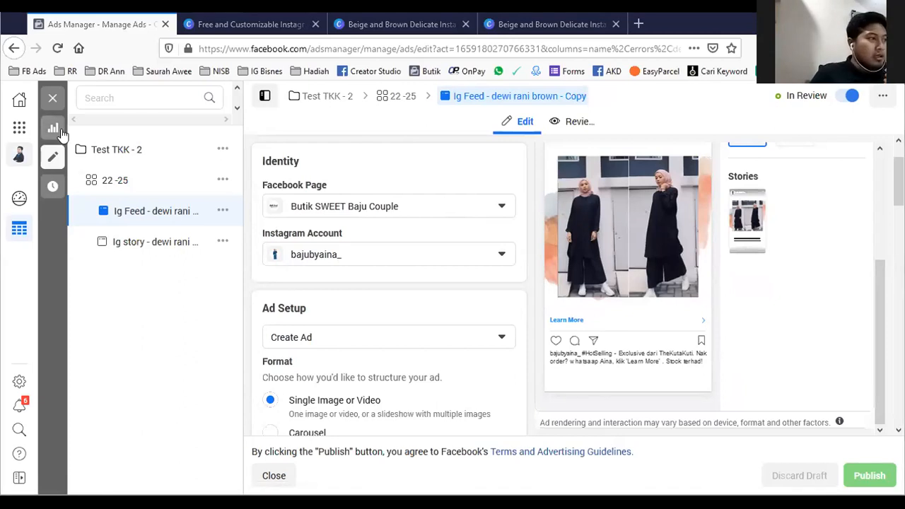
click(325, 99)
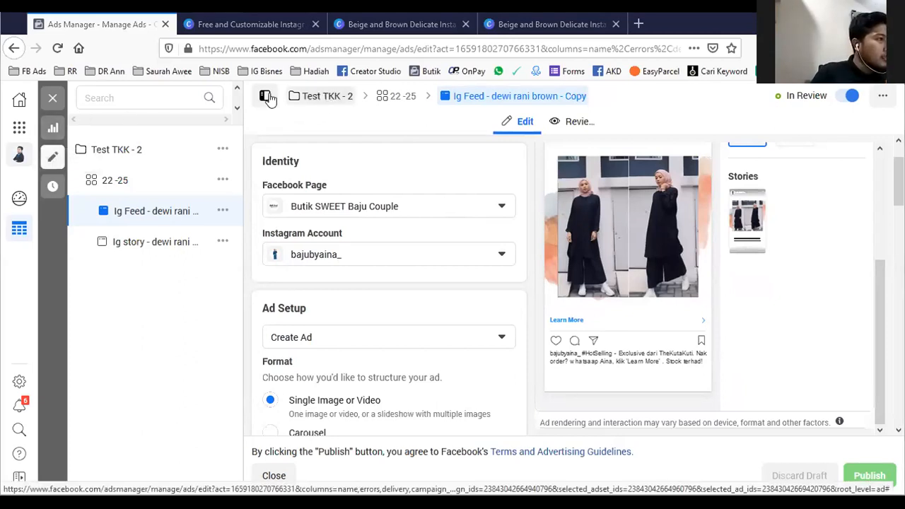
click(53, 96)
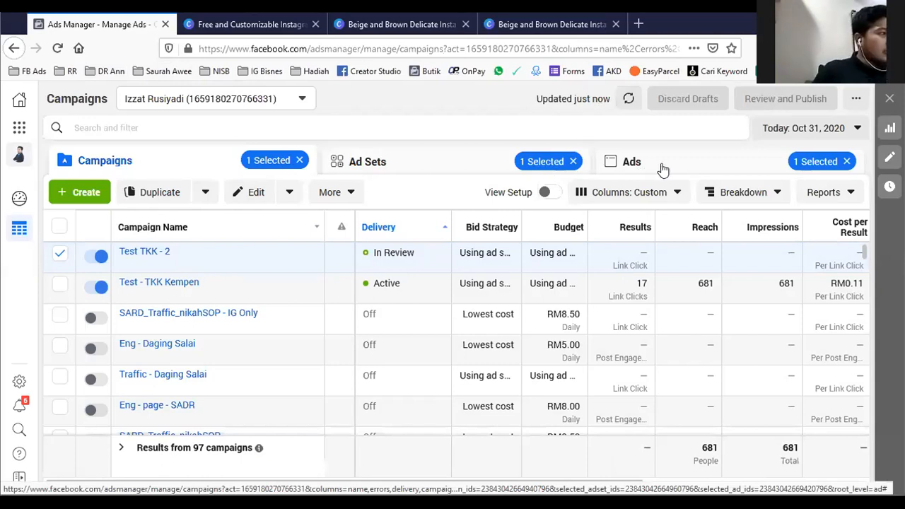
- Check the ad sets of campaign "Test TKK - 2" and open ad set "22 -25" to list its ads
click(406, 163)
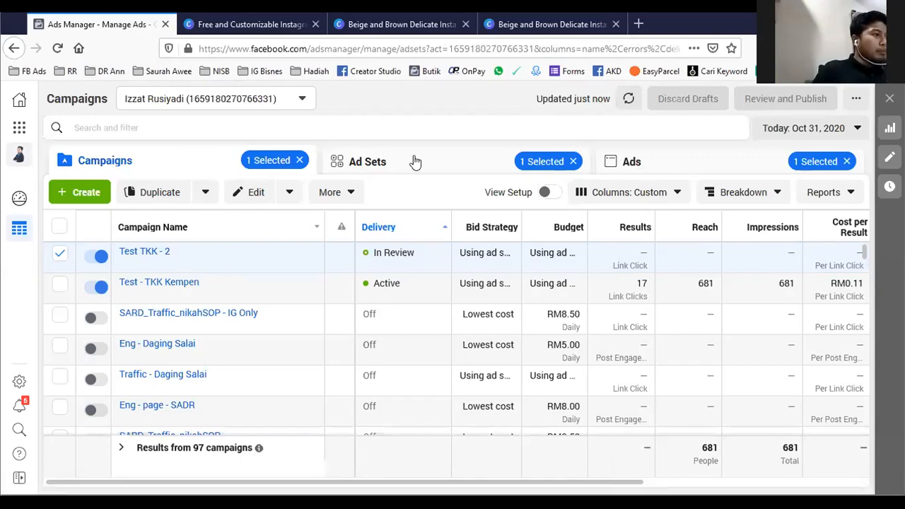
click(693, 170)
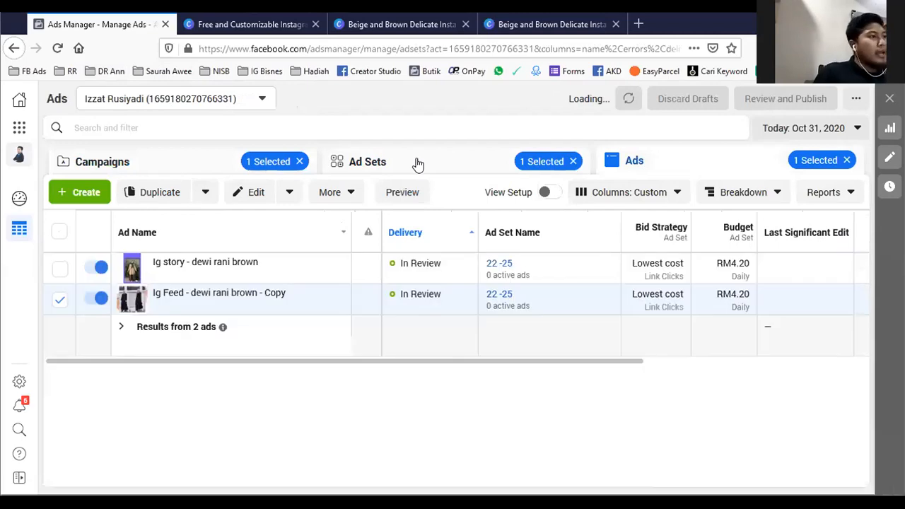
click(418, 164)
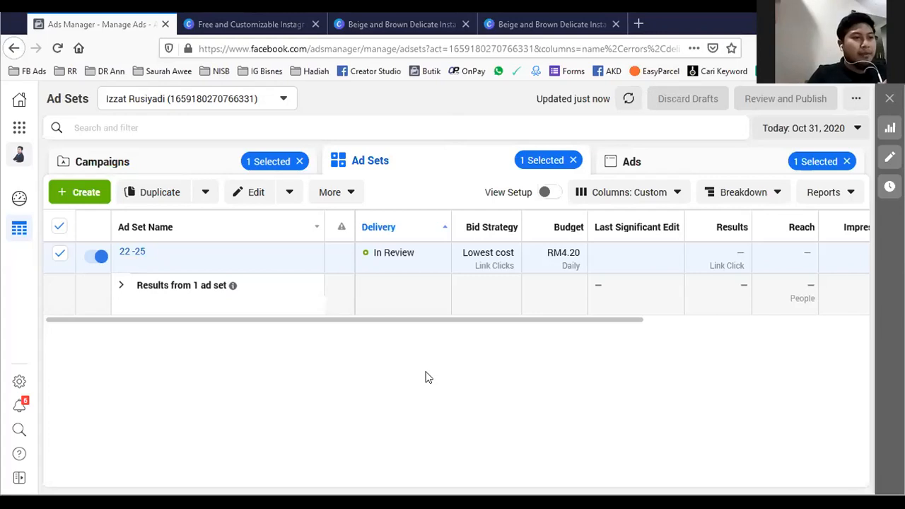
mouse_move(122, 265)
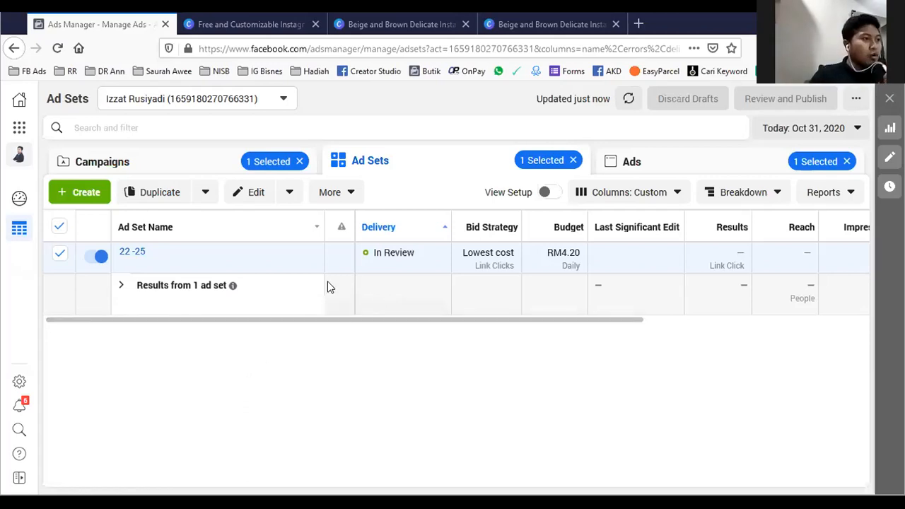
click(132, 255)
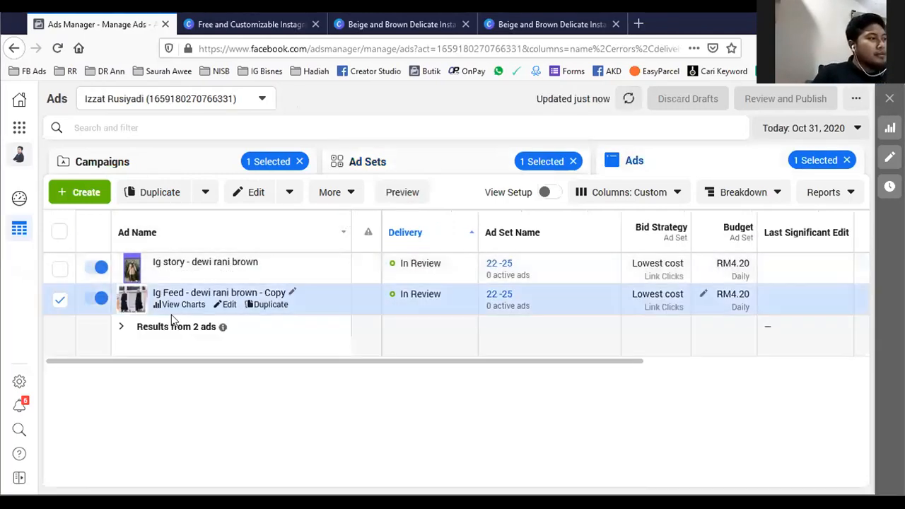
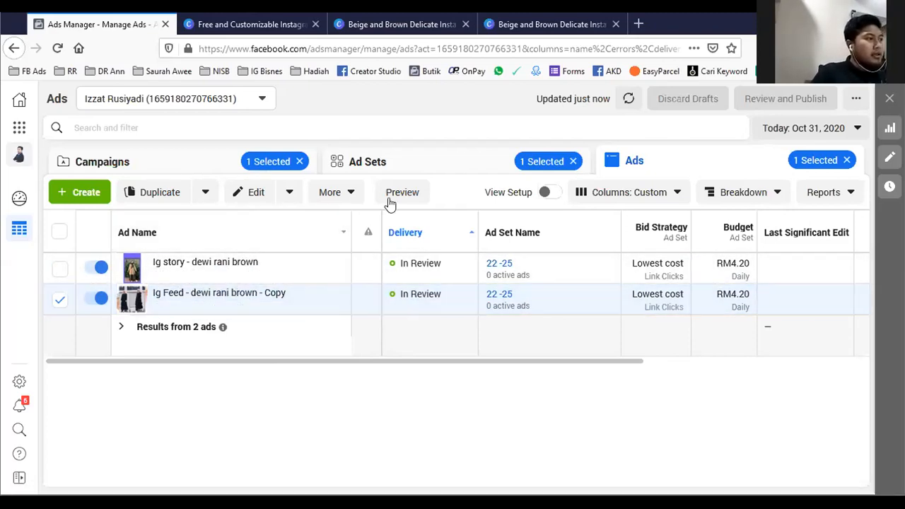
- Open ad set "22 -25" of campaign "Test TKK - 2" for editing and rename it "24 -25"
click(572, 161)
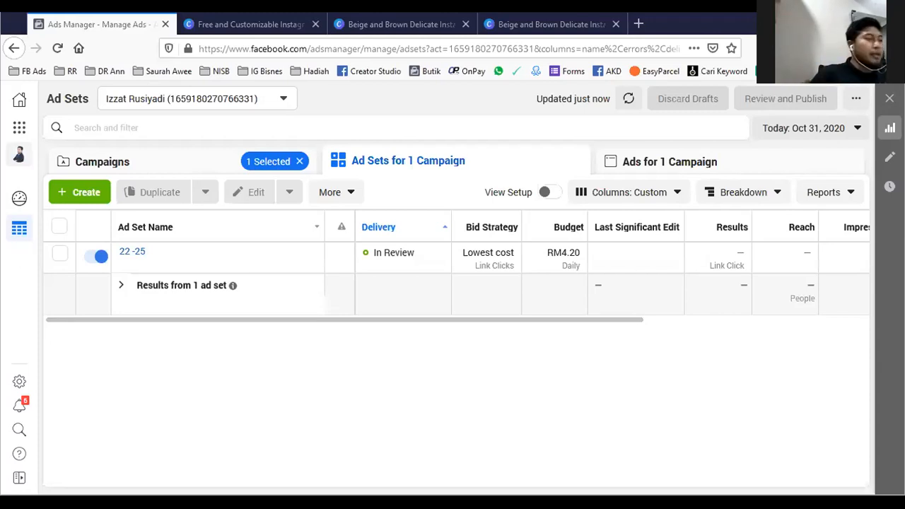
mouse_move(129, 260)
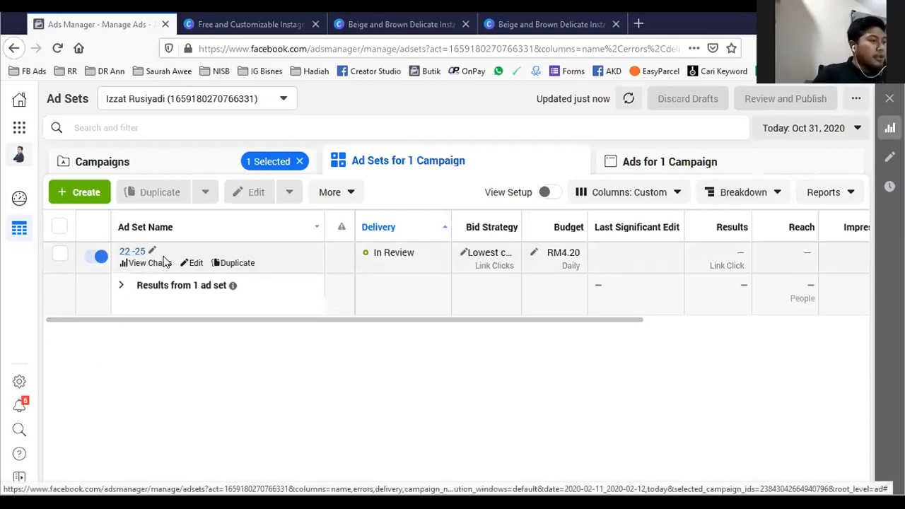
click(193, 263)
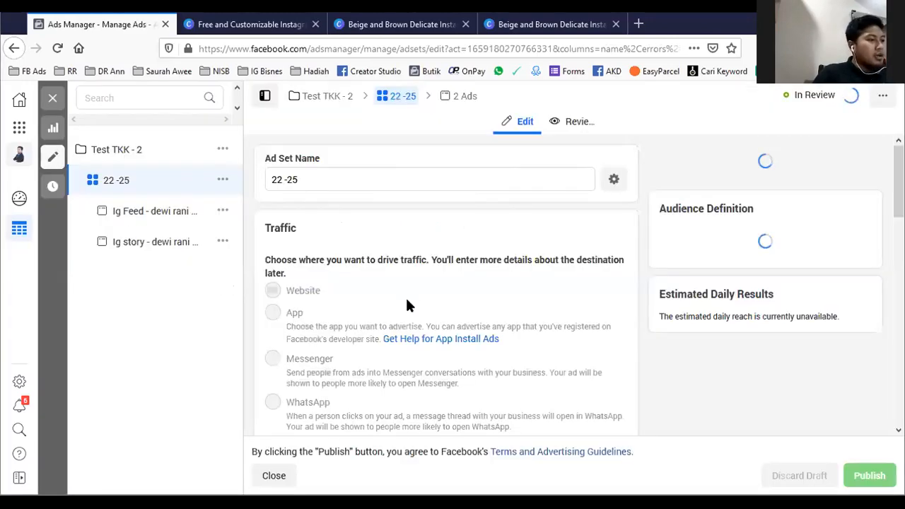
scroll(403, 316, down, 2)
scroll(403, 317, up, 2)
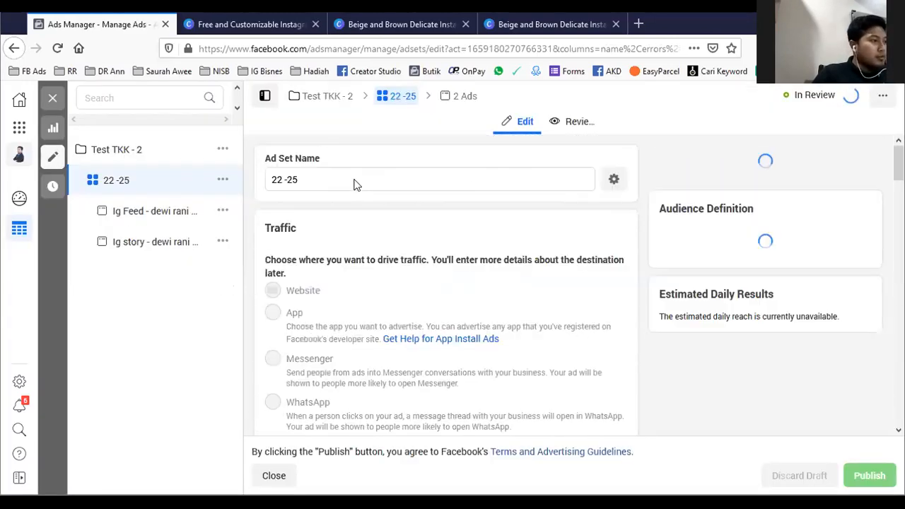
click(280, 181)
key(BackSpace)
text(4)
- Set the ad set's minimum audience age to 24 and publish the change
scroll(307, 230, down, 10)
scroll(309, 236, down, 10)
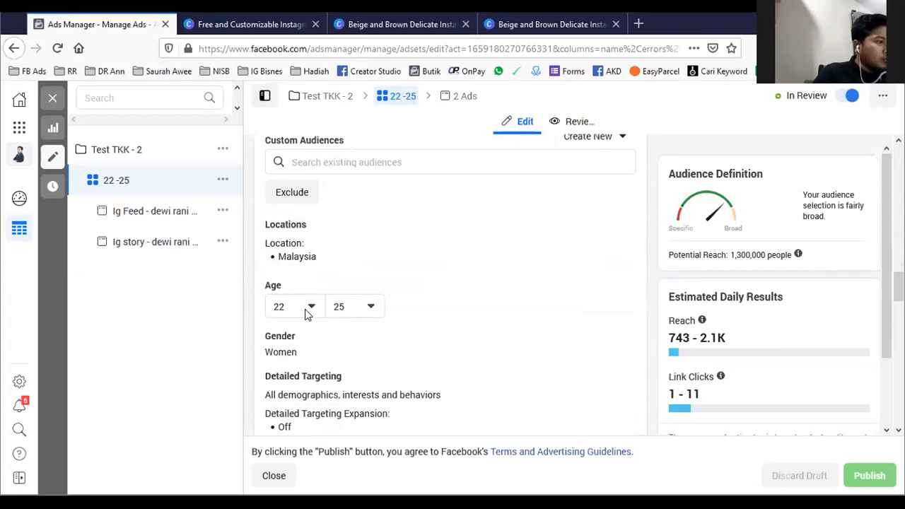
click(310, 308)
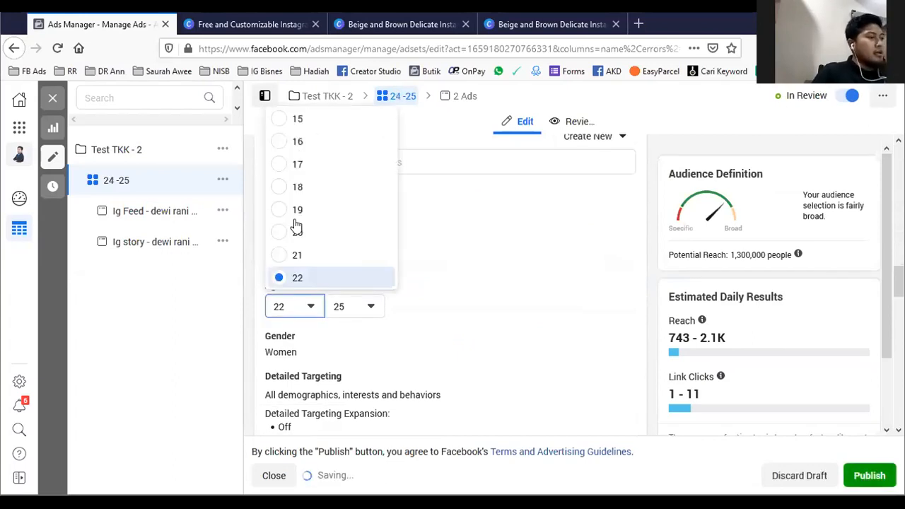
scroll(297, 225, down, 3)
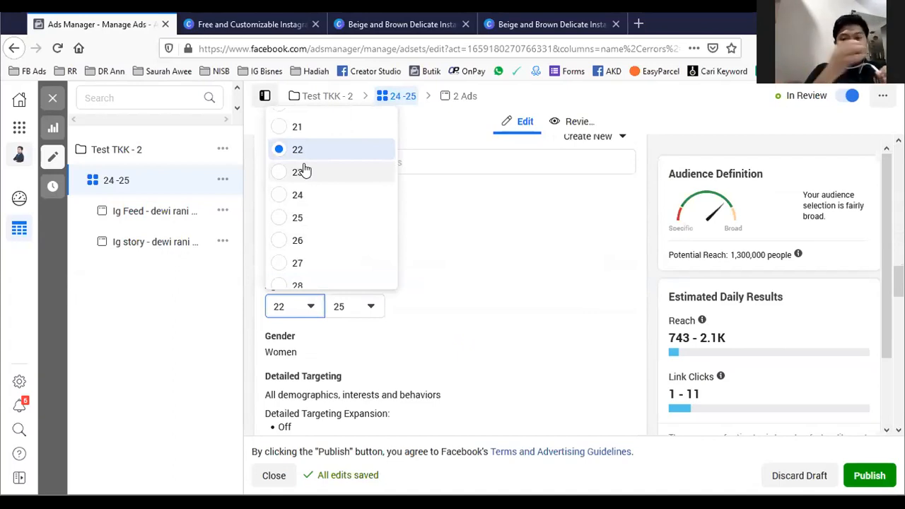
click(282, 200)
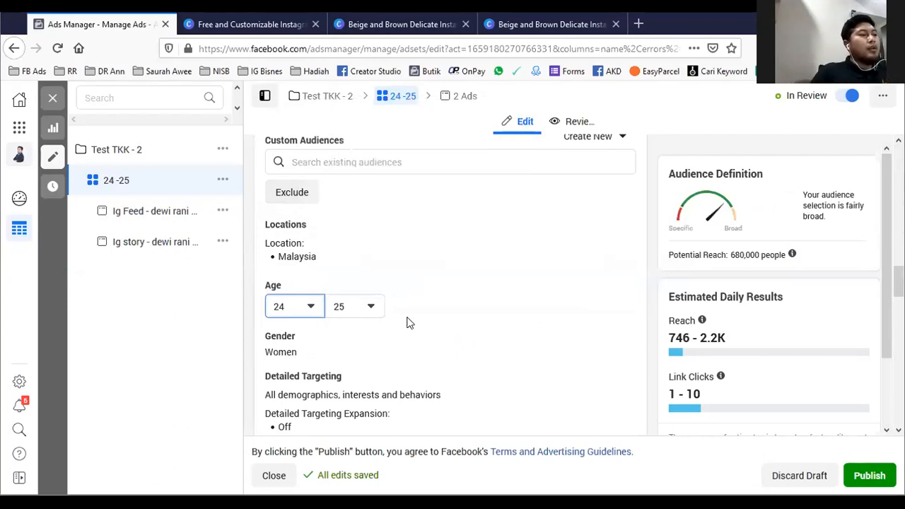
scroll(407, 323, down, 3)
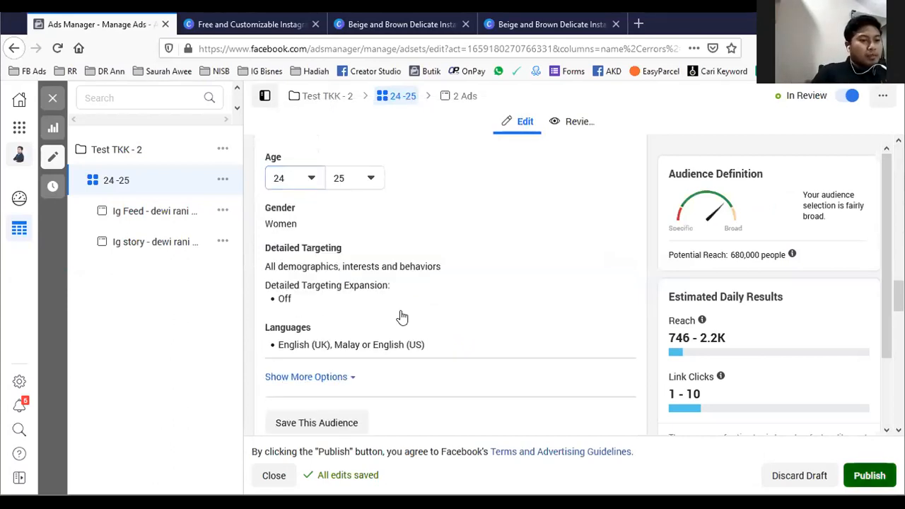
click(869, 476)
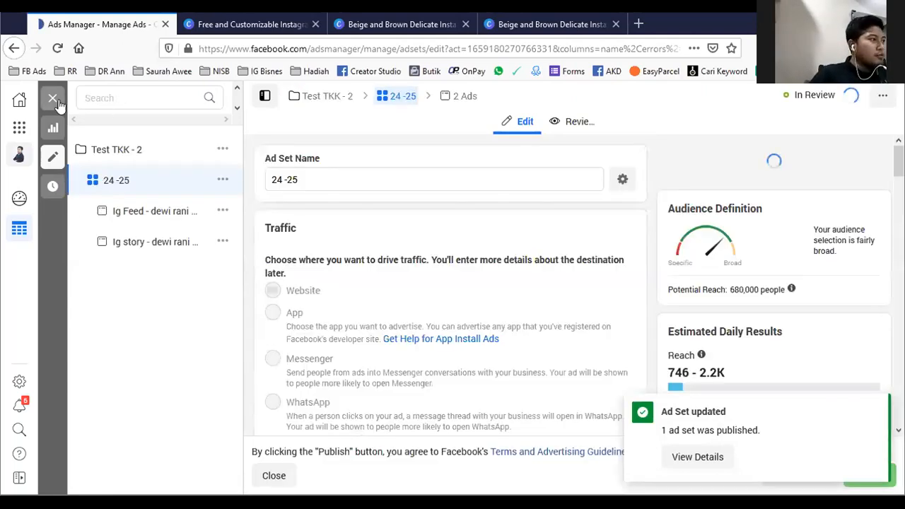
- Close the ad set editor, check the ads inside "24 -25" and return to the ad set list
click(53, 99)
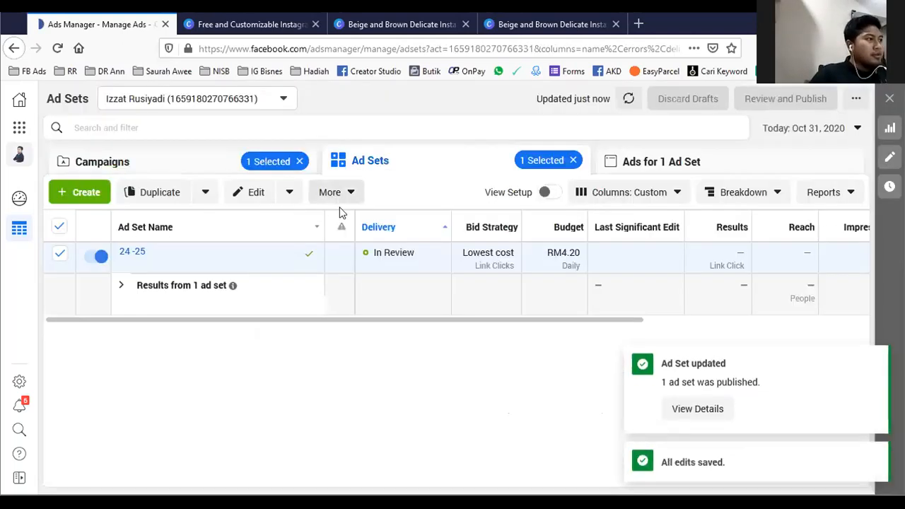
click(130, 251)
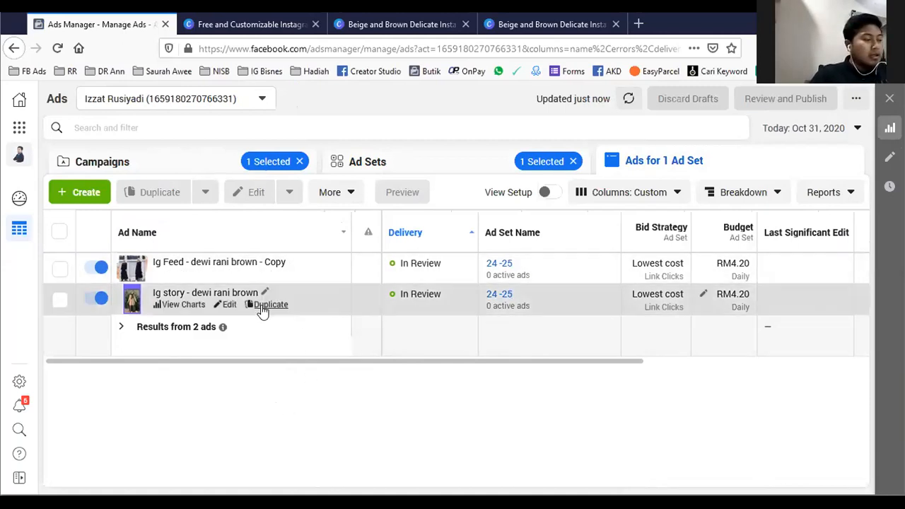
click(472, 171)
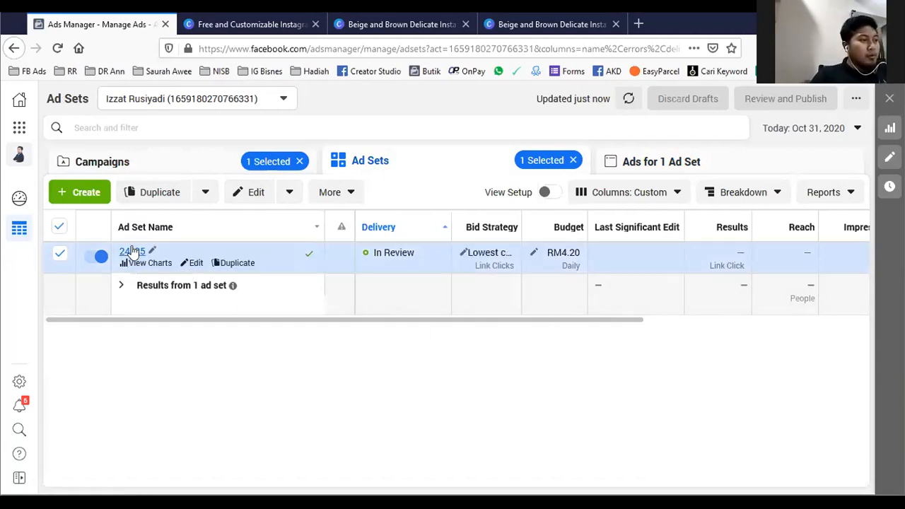
- Duplicate ad set "24 -25" within its campaign and rename the copy "26 - 27"
click(236, 262)
click(615, 413)
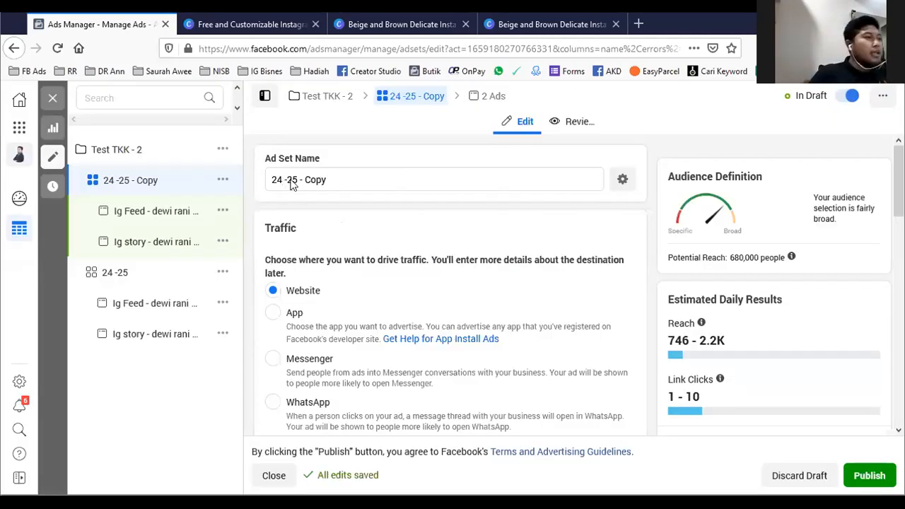
click(341, 177)
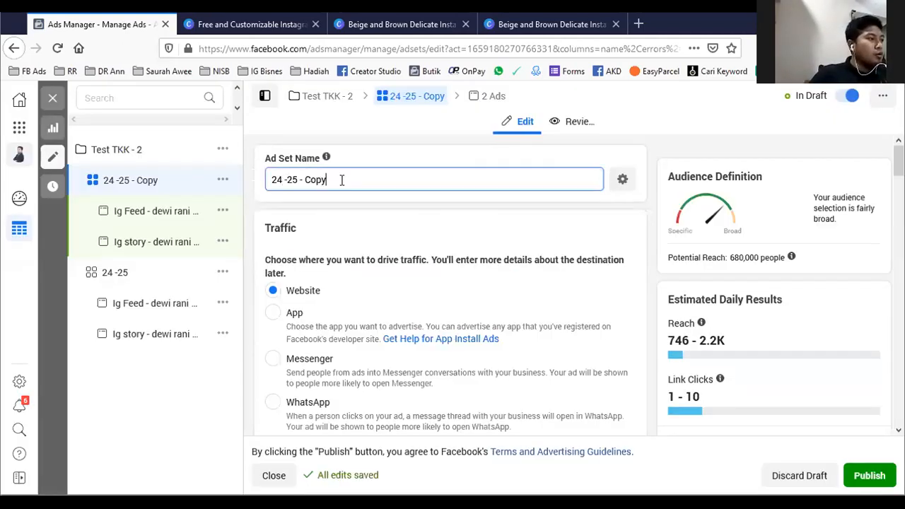
key(ctrl+a)
text(26)
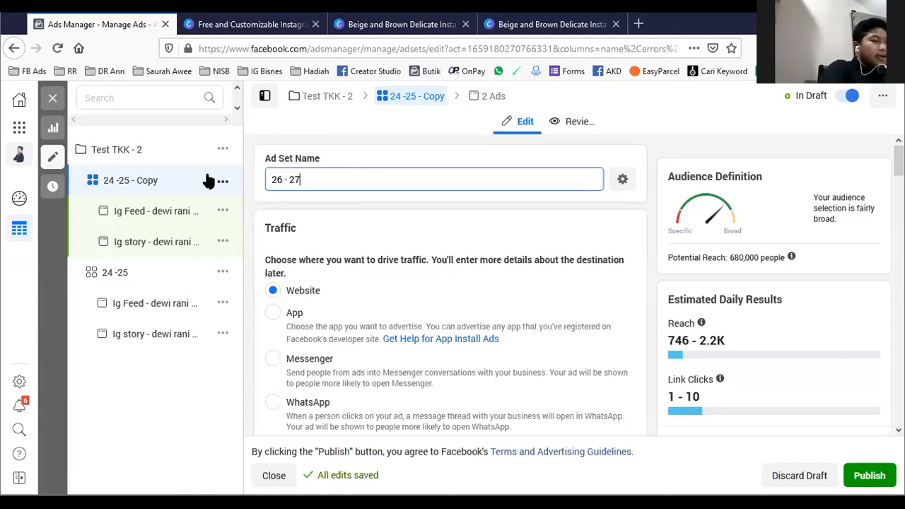
- Set the "26 - 27" ad set's audience age range to 26–27, publish it with its ads and close the editor
scroll(401, 341, down, 5)
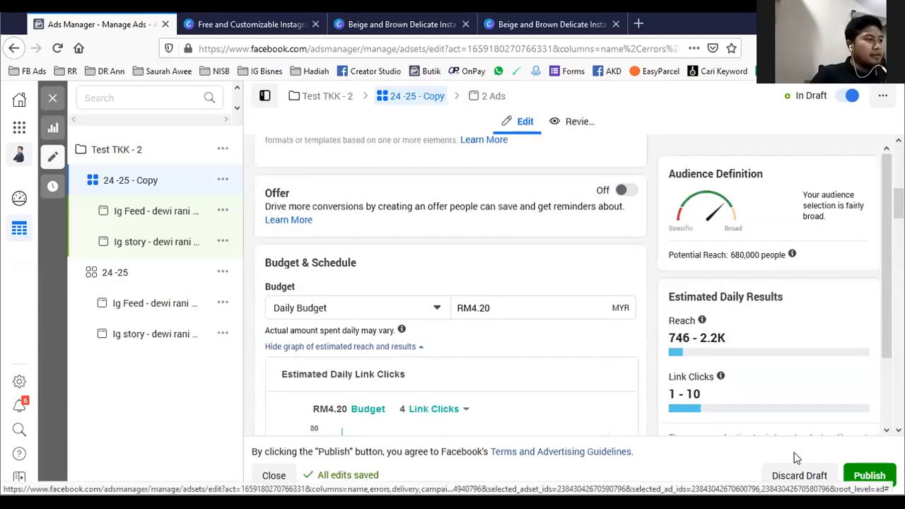
scroll(408, 384, down, 6)
scroll(415, 332, up, 4)
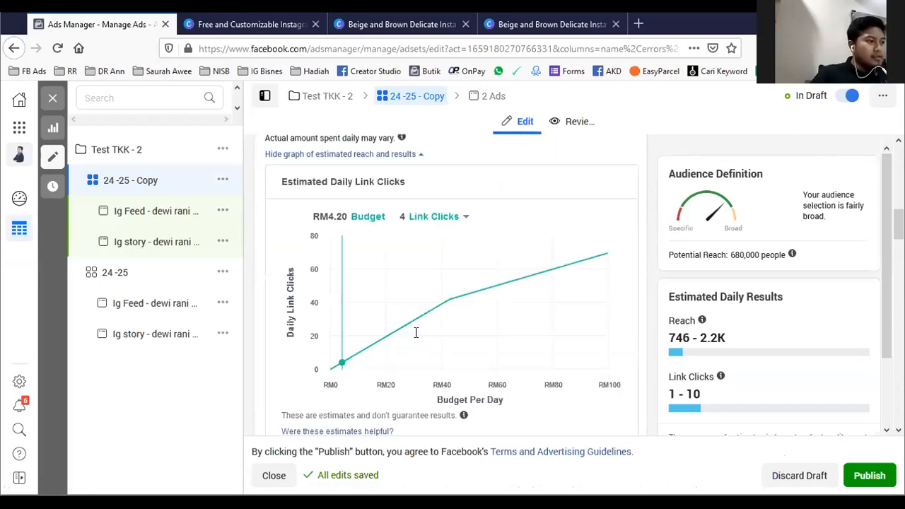
scroll(416, 333, down, 5)
click(306, 341)
scroll(299, 289, down, 5)
scroll(297, 262, up, 1)
click(306, 171)
click(363, 345)
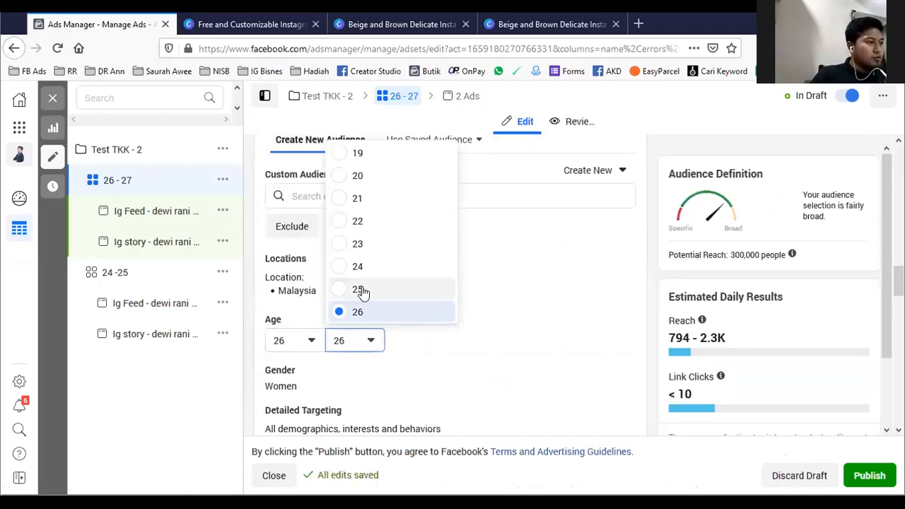
scroll(362, 291, down, 1)
click(362, 273)
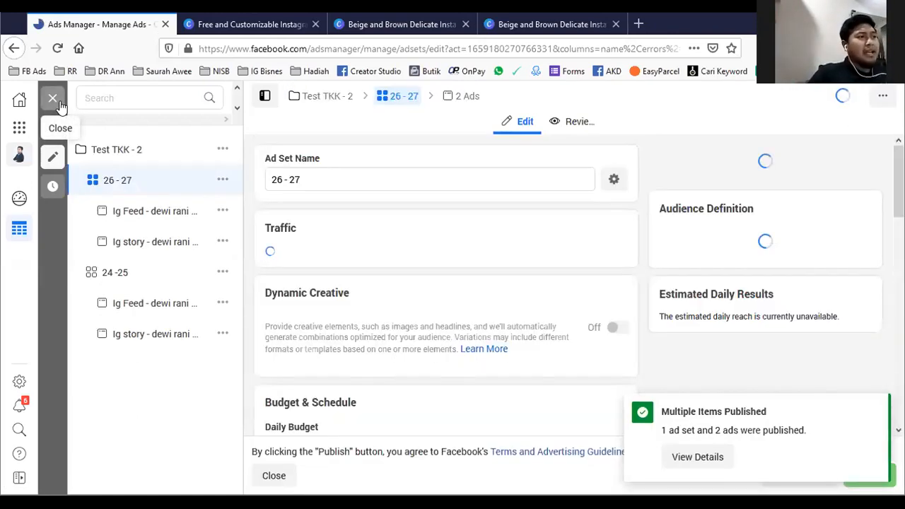
click(58, 101)
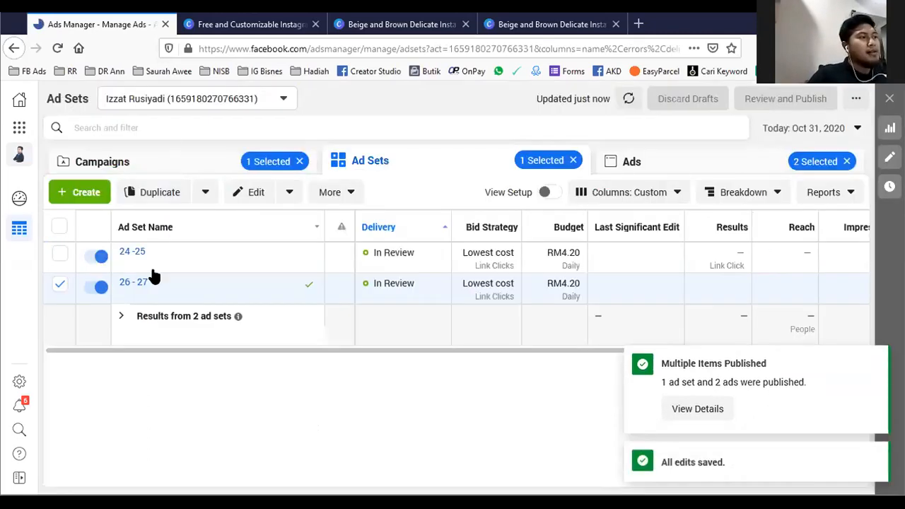
- Duplicate ad set "26 - 27" once into the original campaign and rename the copy "28 - 29"
click(237, 295)
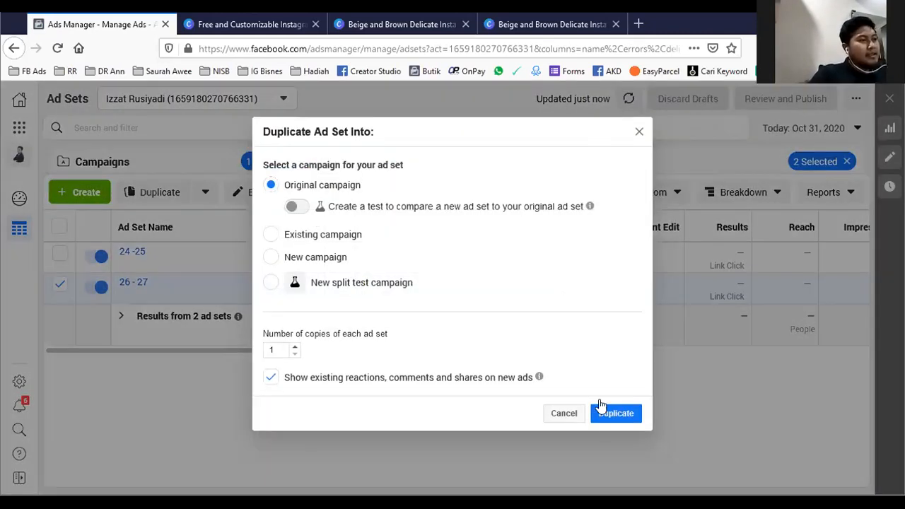
click(614, 413)
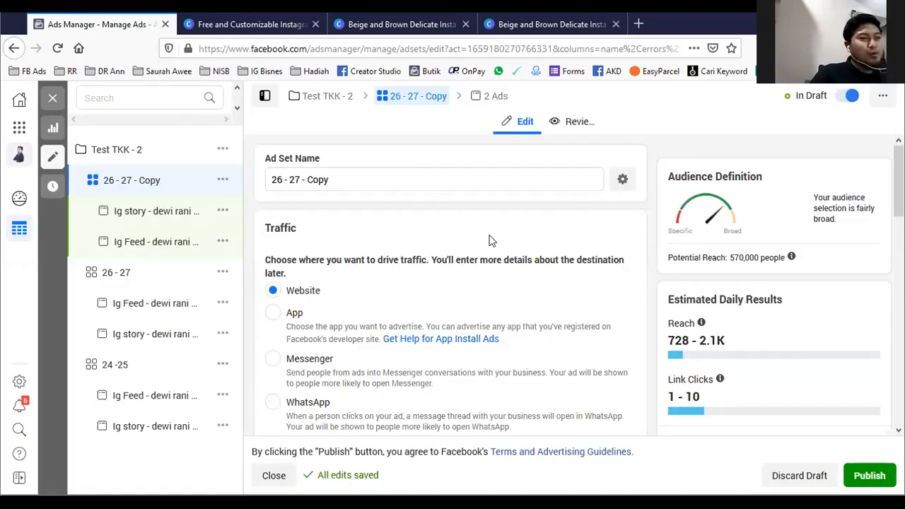
drag(349, 179, 154, 184)
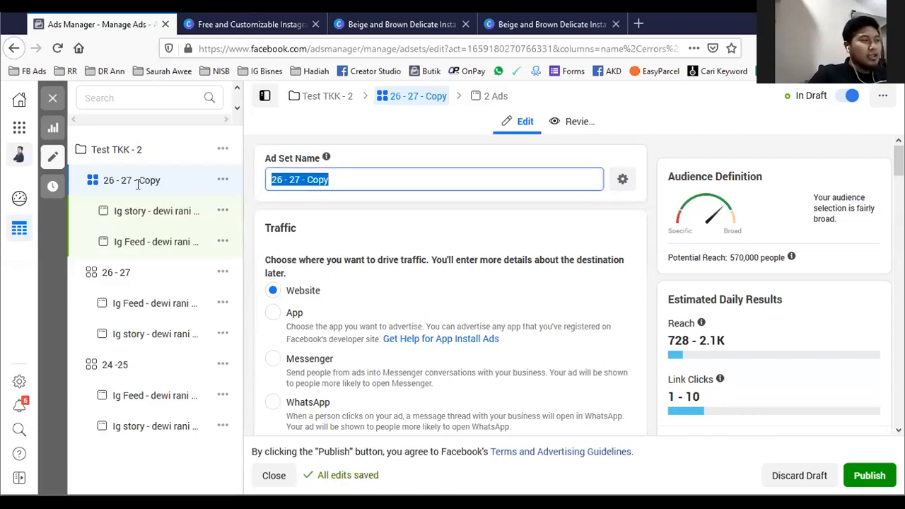
text(8 - 29)
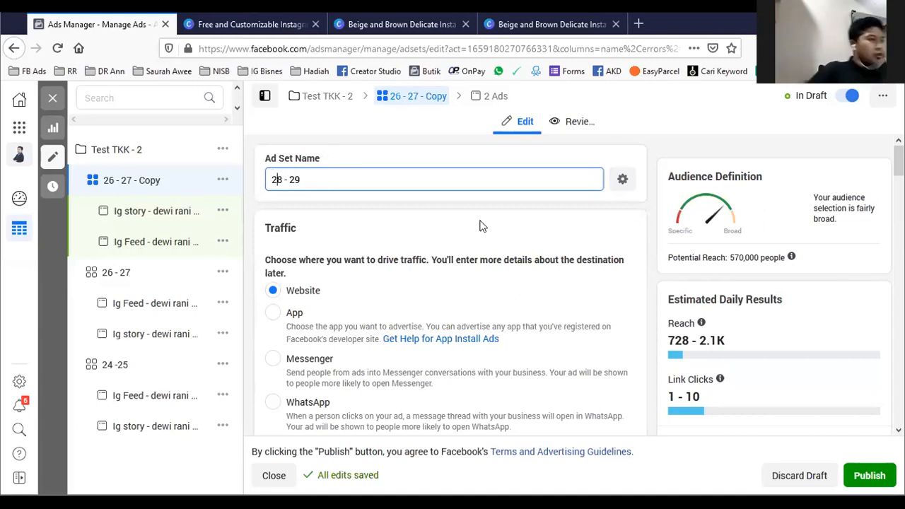
- Set the "28 - 29" ad set's audience age range to 28–29, publish it and close the editor
scroll(461, 241, down, 3)
scroll(461, 246, down, 15)
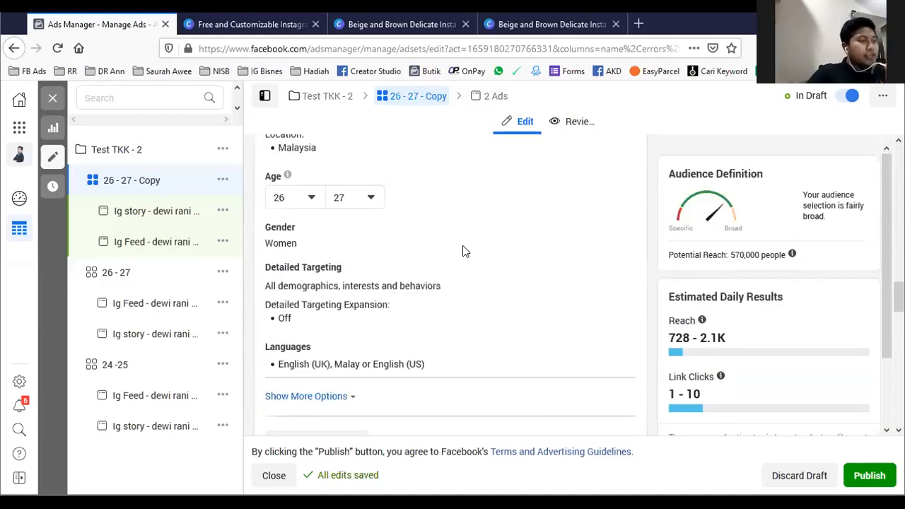
scroll(297, 267, up, 3)
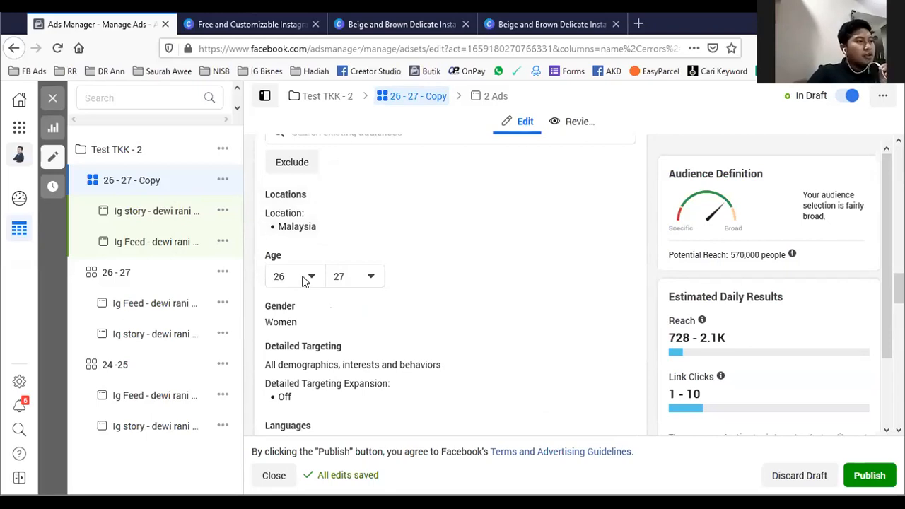
click(304, 276)
scroll(306, 374, down, 2)
click(306, 381)
click(369, 276)
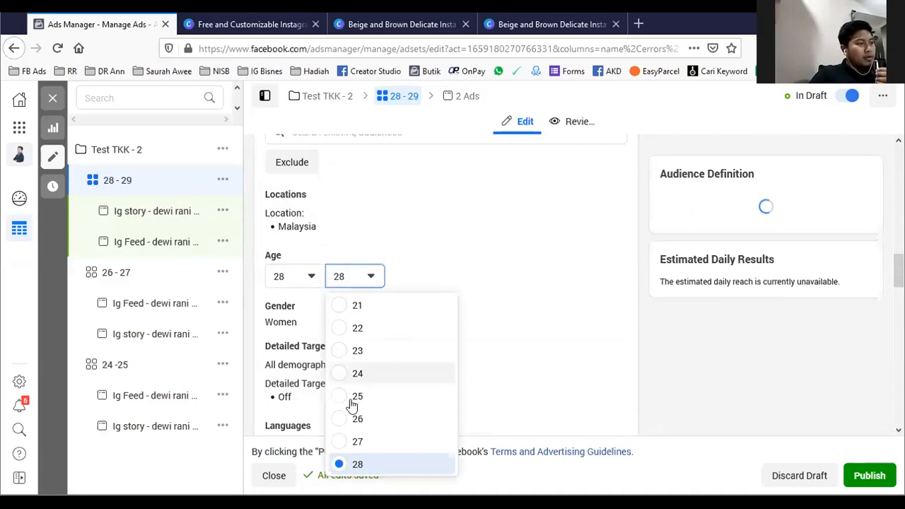
scroll(352, 405, down, 2)
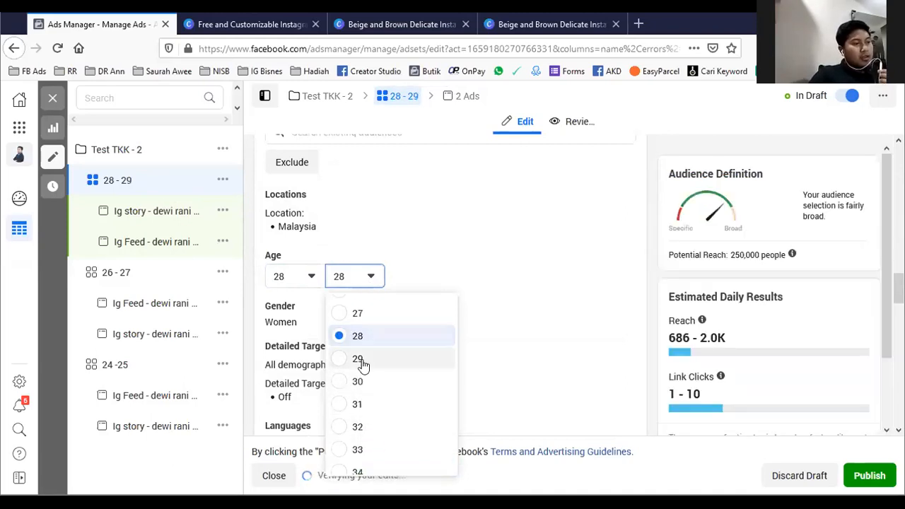
click(358, 359)
click(859, 475)
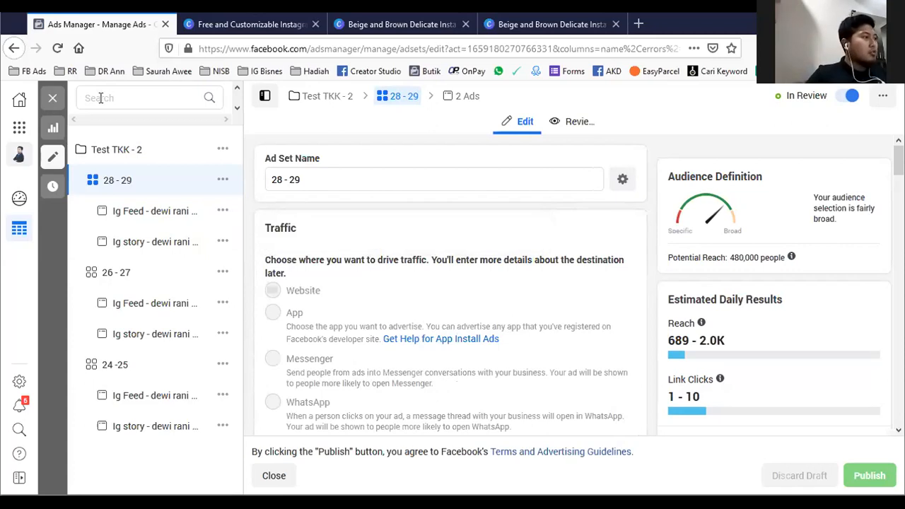
click(53, 98)
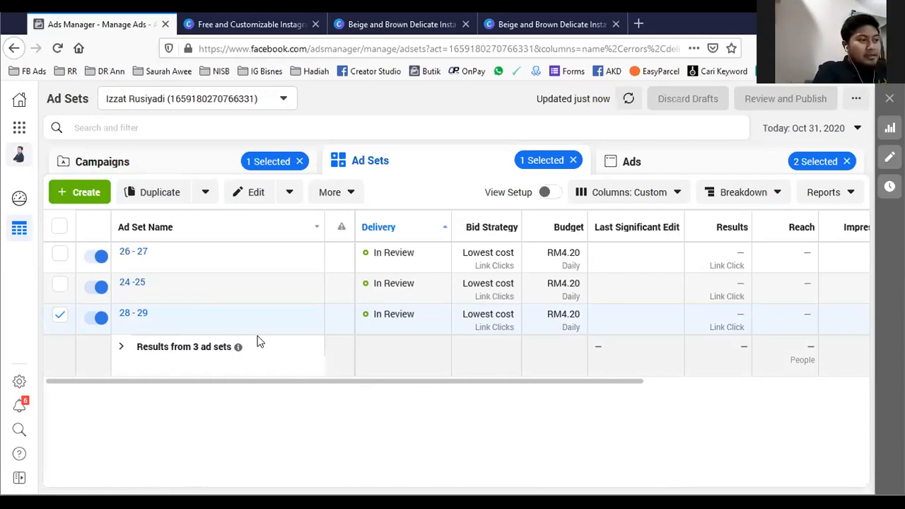
- Review the performance columns of the "Test TKK - 2" ad sets and open campaign "Test - TKK Kempen" to compare its ad sets
drag(628, 388, 733, 388)
scroll(813, 392, right, 2)
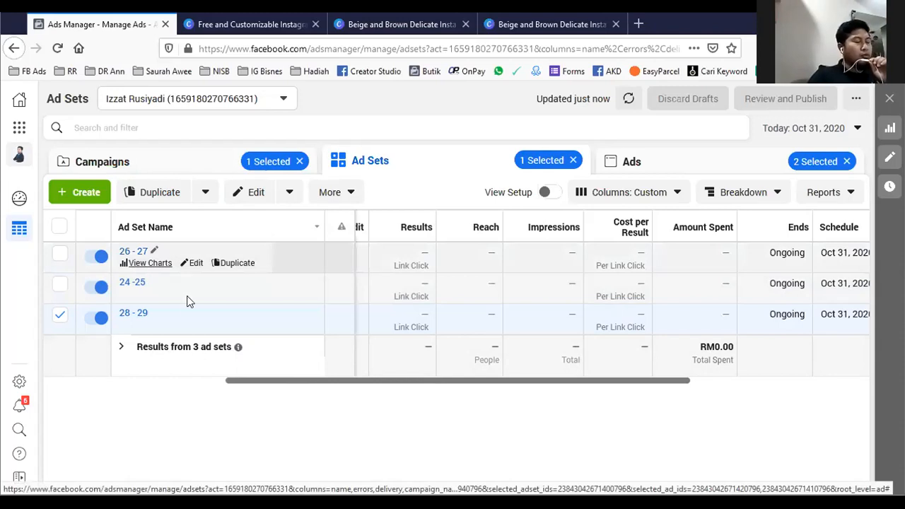
click(847, 165)
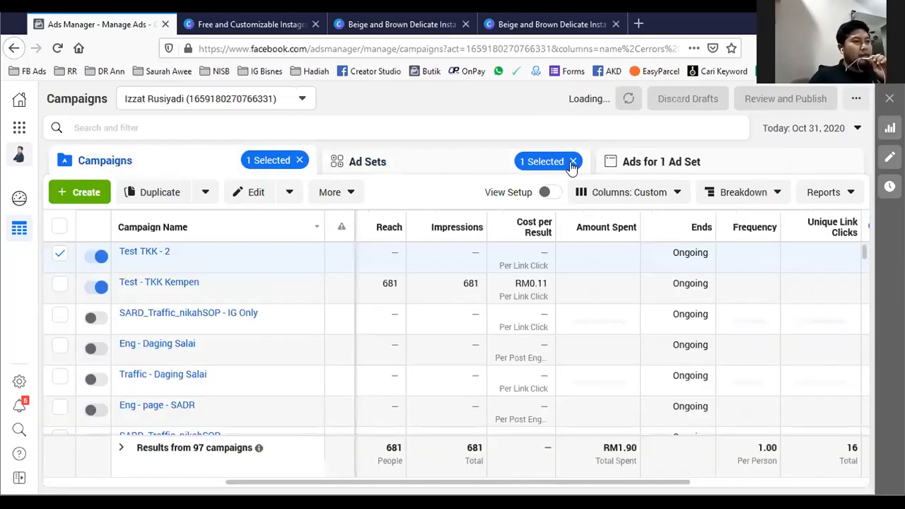
click(573, 162)
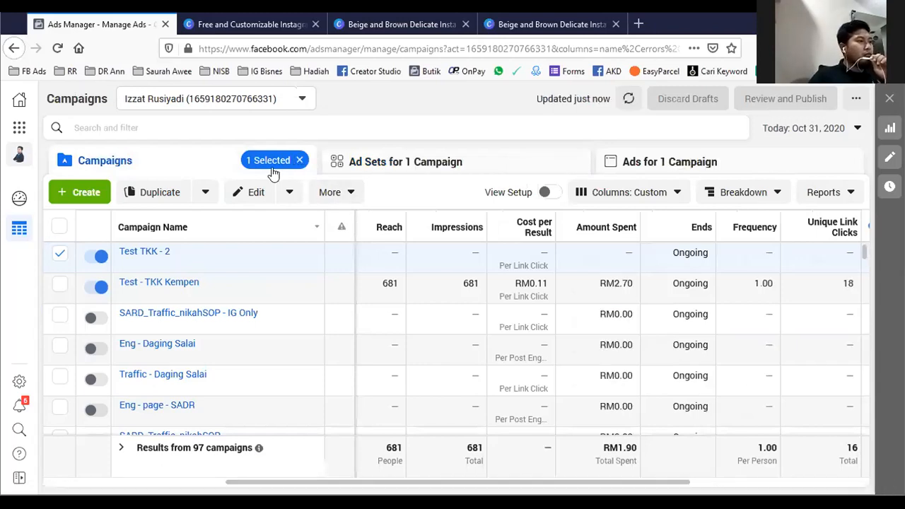
click(158, 285)
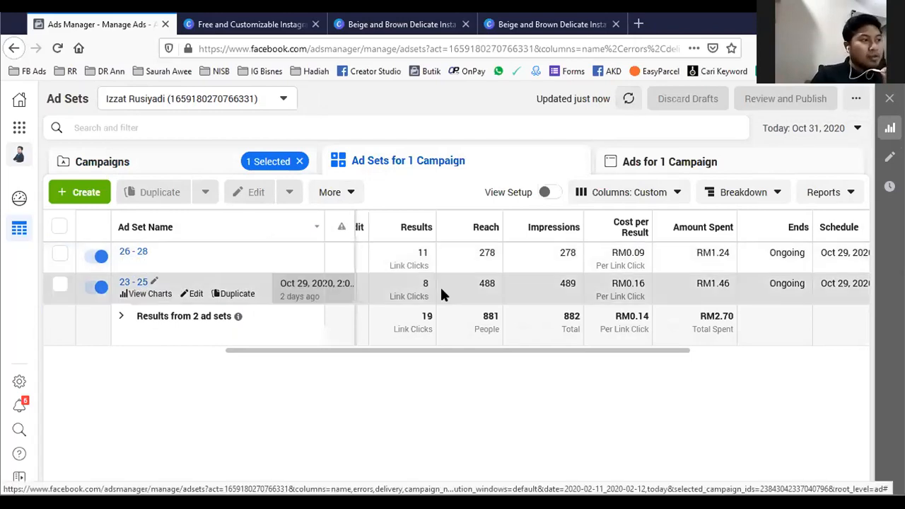
- Compare today's results of the Feed and Story ads in ad sets "26 - 28" and "23 - 25"
click(140, 255)
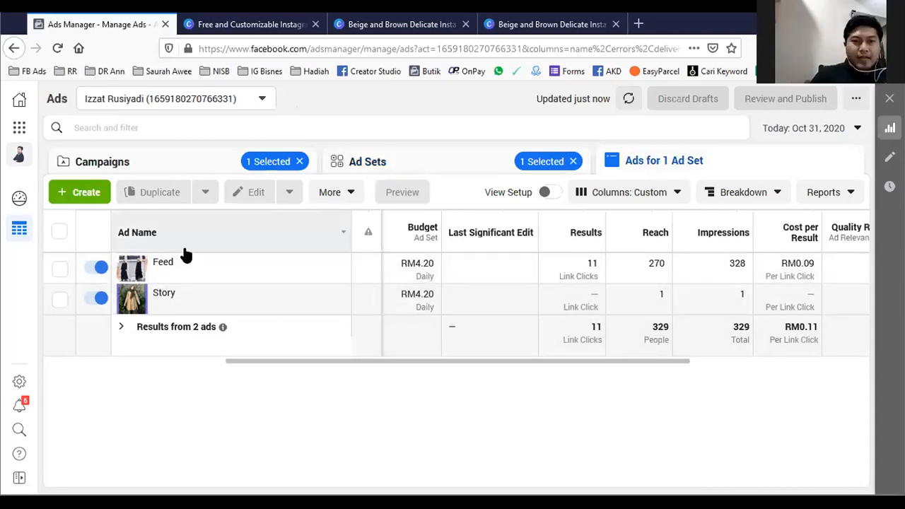
click(478, 155)
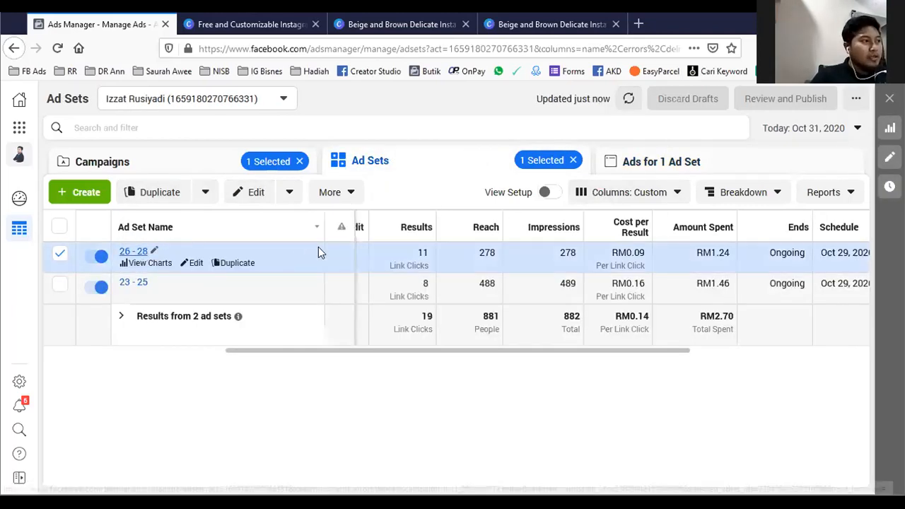
click(633, 164)
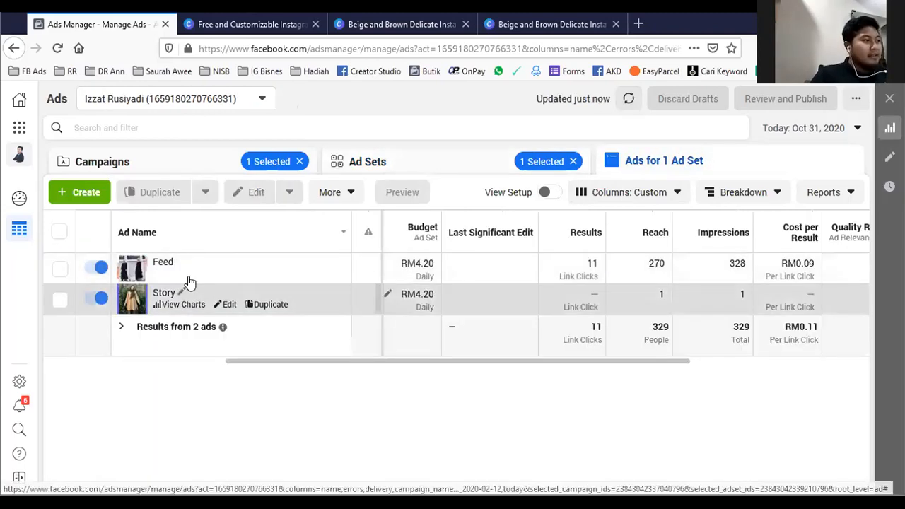
click(491, 164)
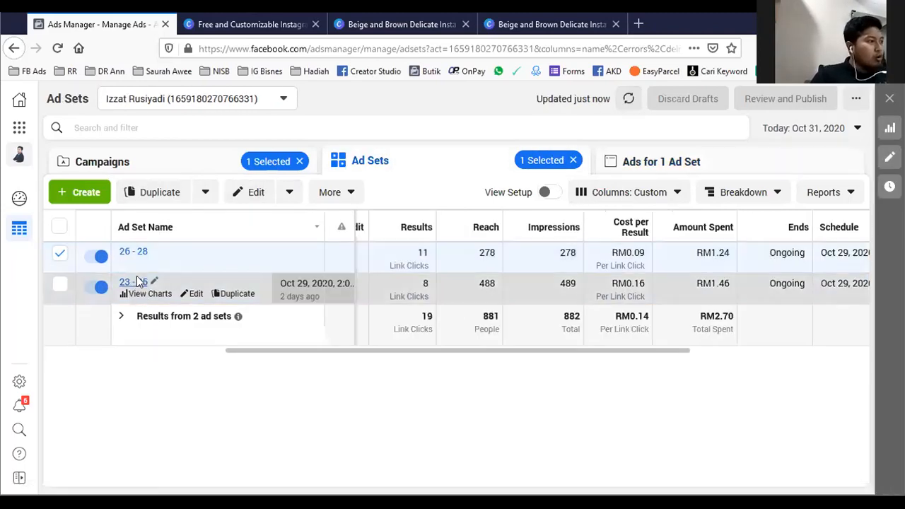
click(138, 282)
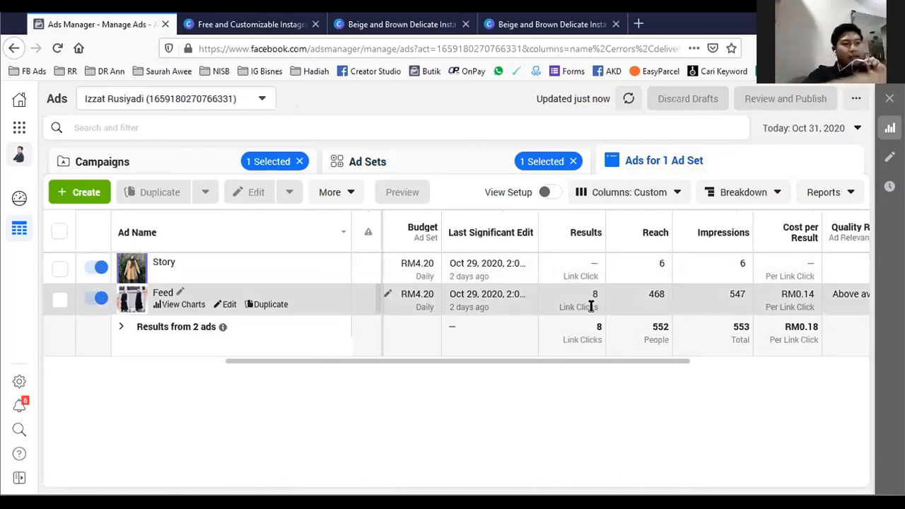
- Set the reporting date range to Lifetime and view the ad sets of campaign "Test - TKK Kempen"
click(804, 128)
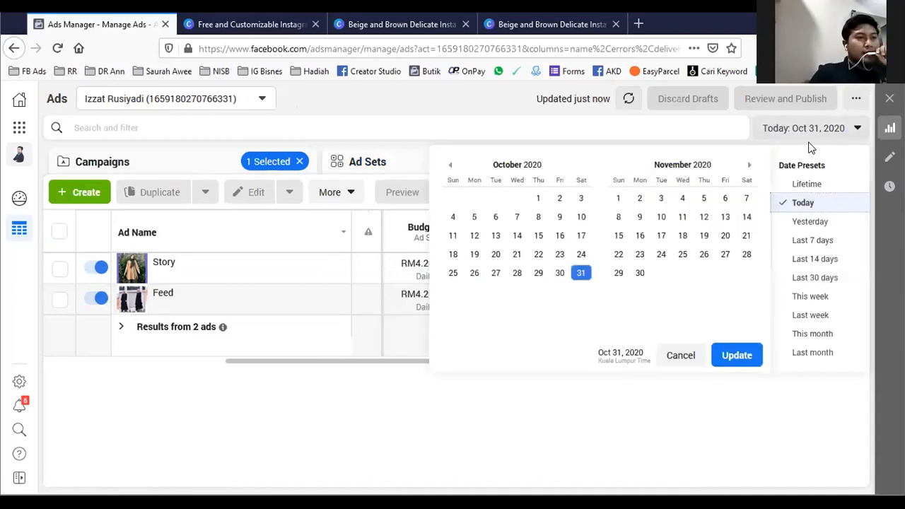
click(808, 181)
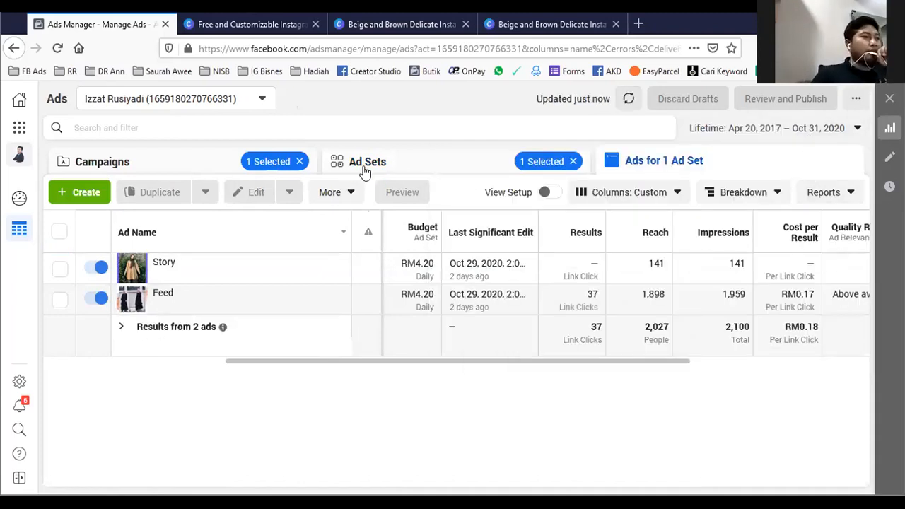
click(366, 164)
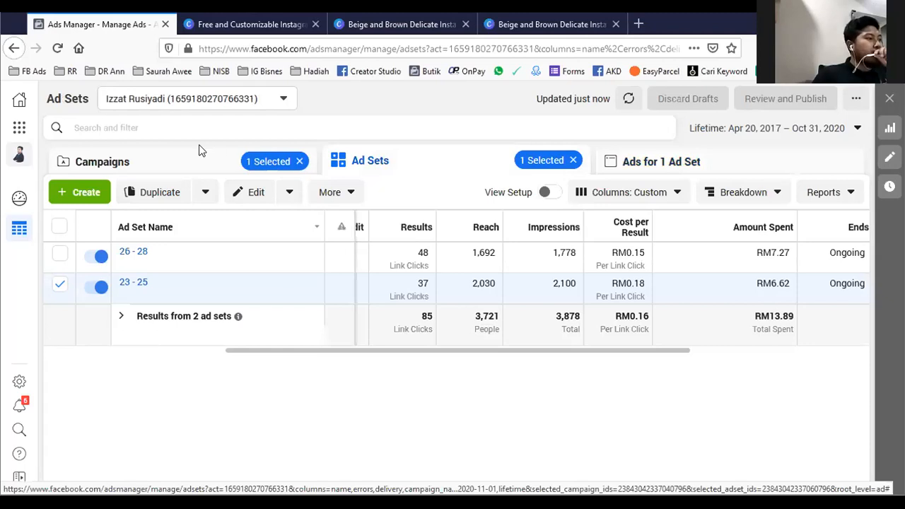
click(199, 160)
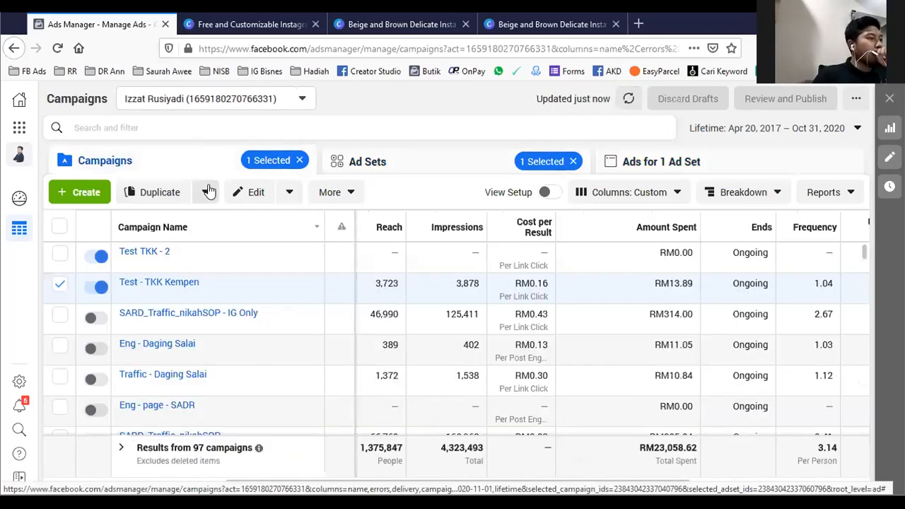
click(159, 282)
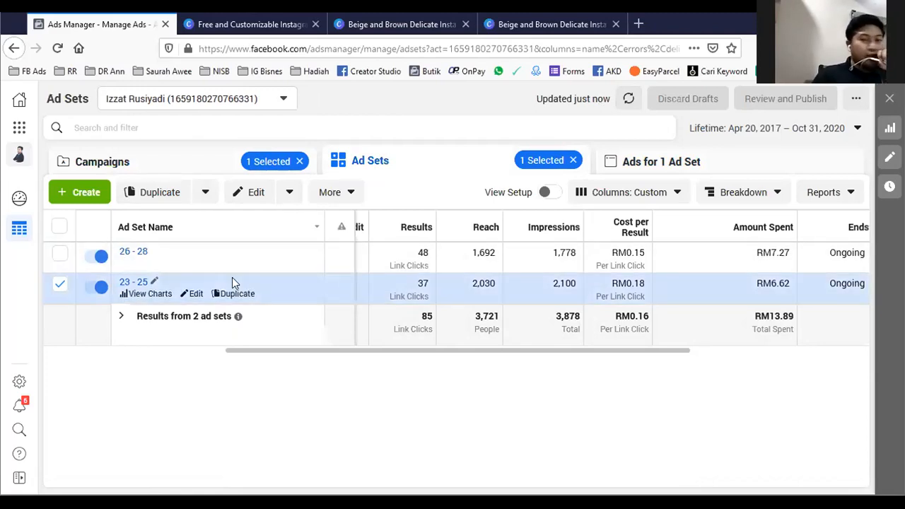
- Examine the lifetime cost per result and link clicks of campaign "Test - TKK Kempen" and its ad sets
click(223, 158)
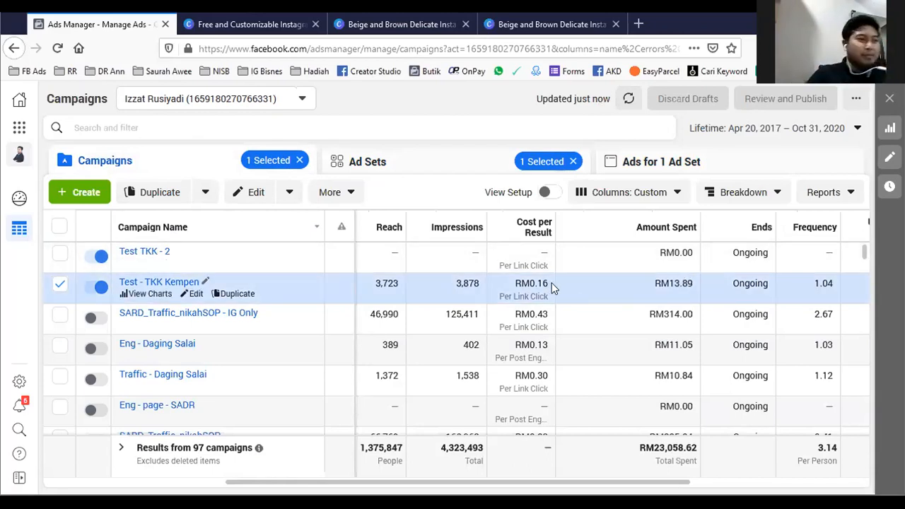
drag(550, 283, 514, 283)
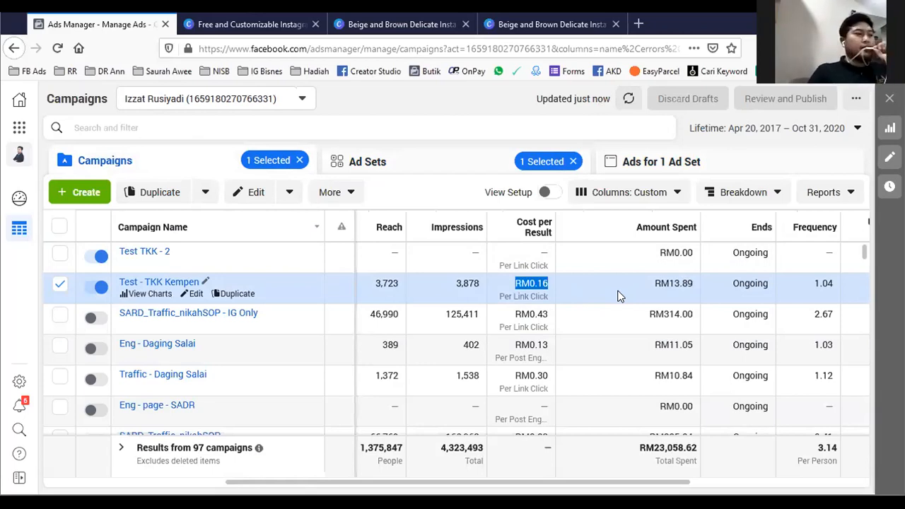
click(452, 181)
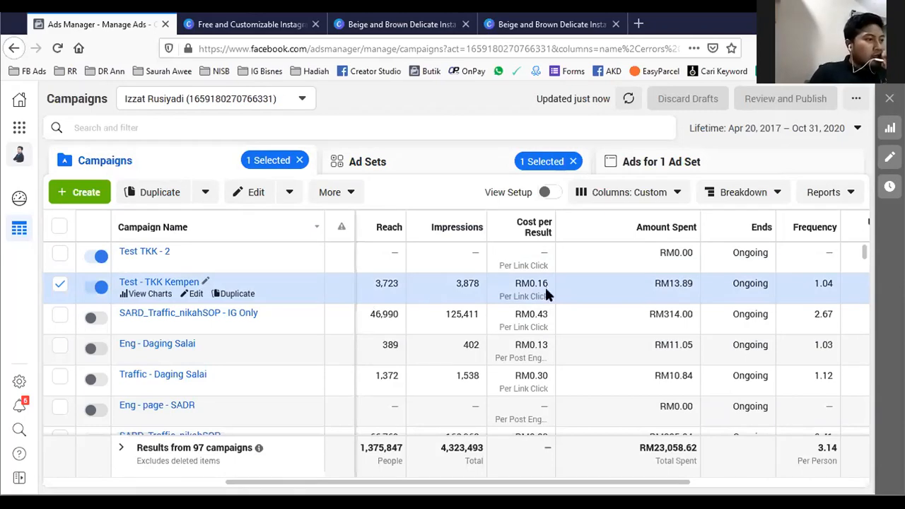
drag(571, 485, 492, 484)
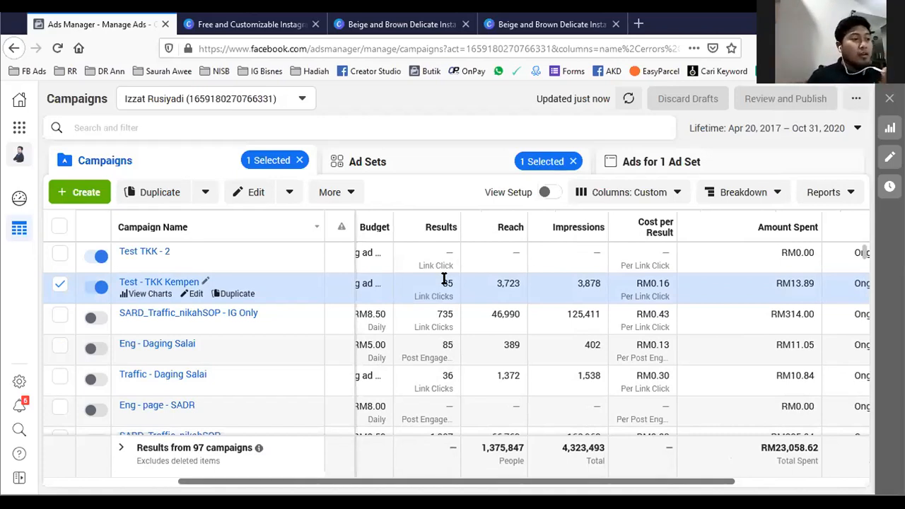
drag(435, 280, 451, 282)
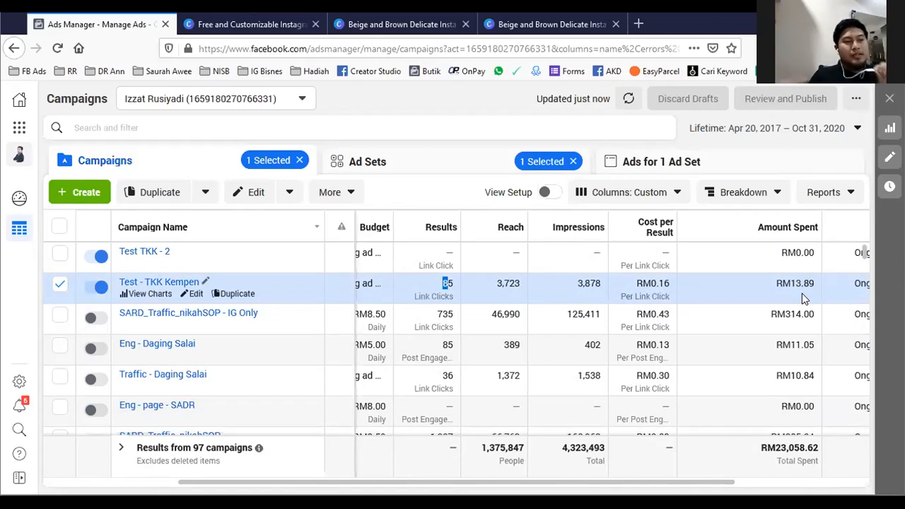
click(190, 283)
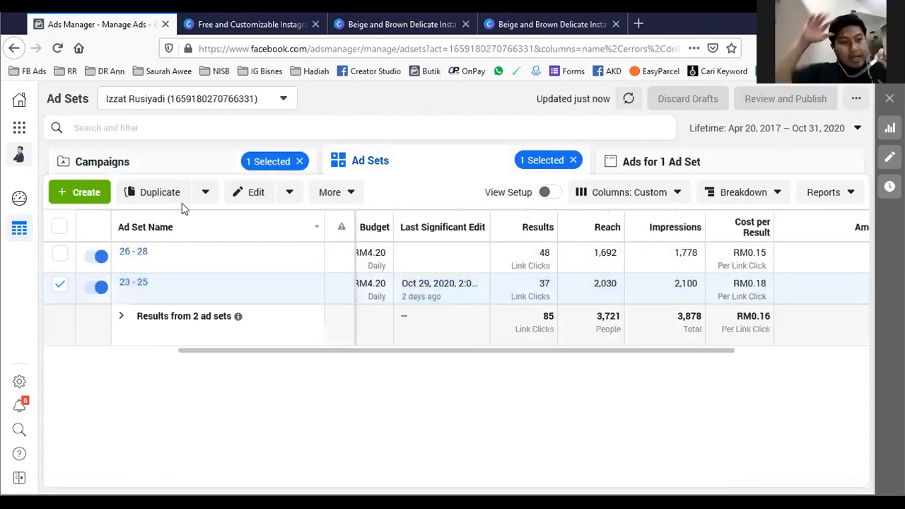
click(208, 167)
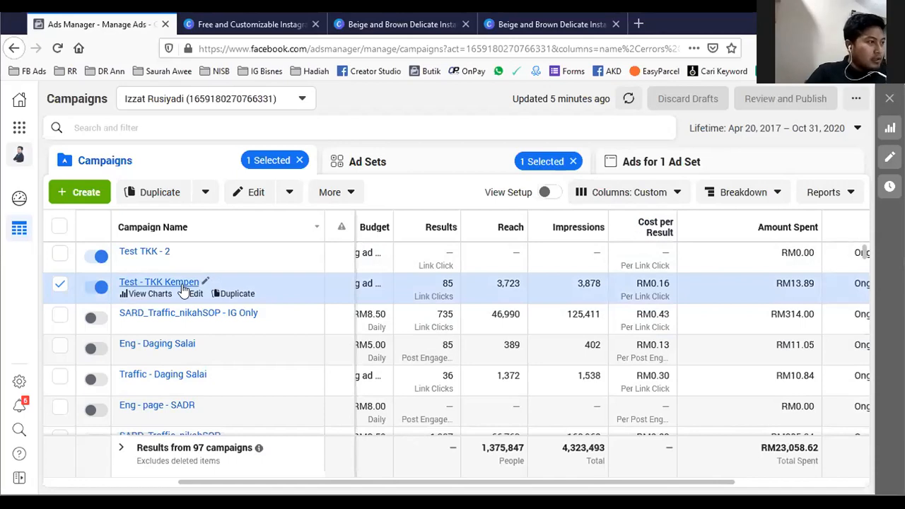
- Reload the campaign list and check the results and amount spent for "Test - TKK Kempen"
click(58, 48)
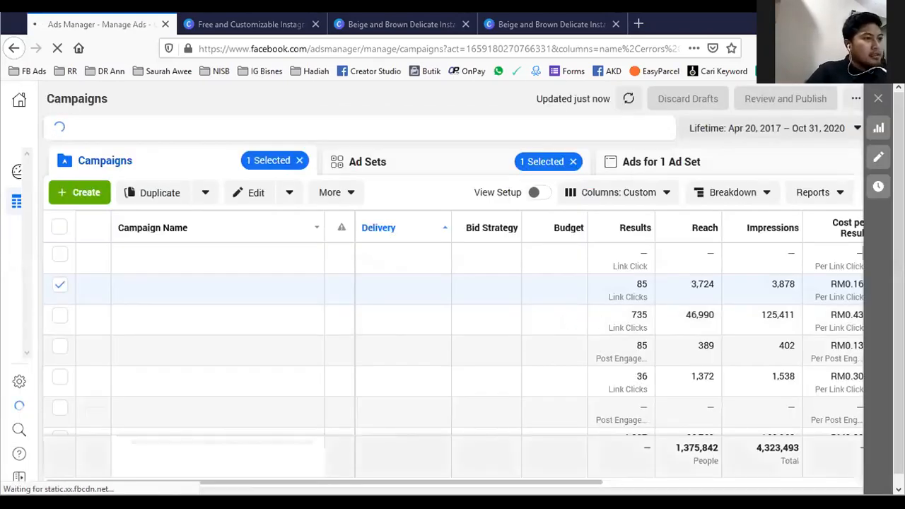
drag(588, 483, 650, 482)
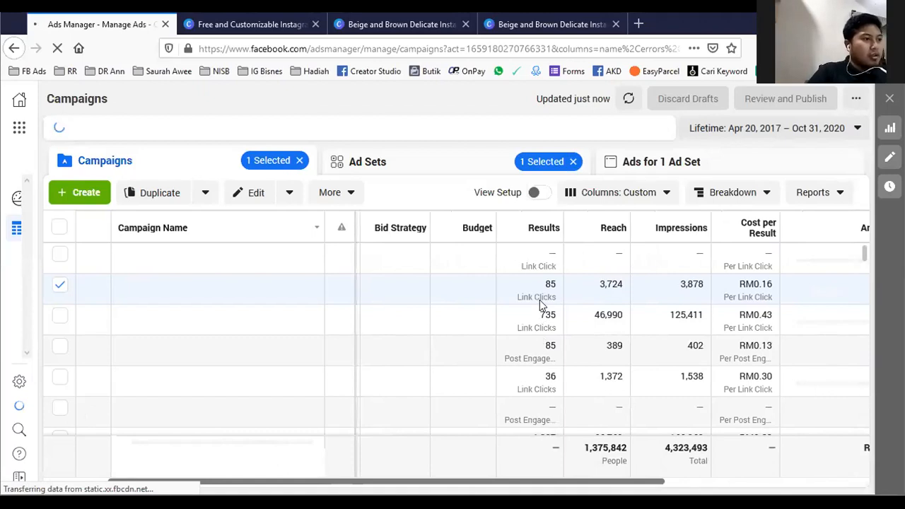
scroll(522, 289, right, 1)
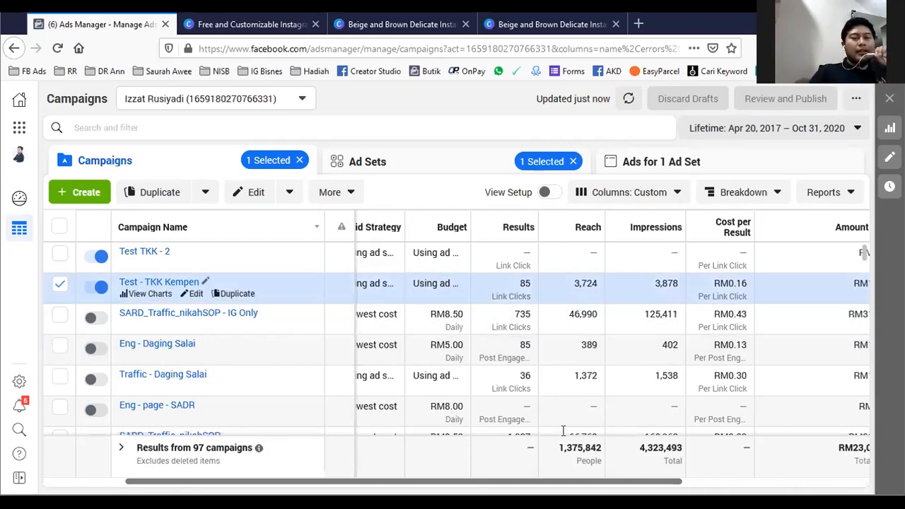
scroll(541, 479, right, 3)
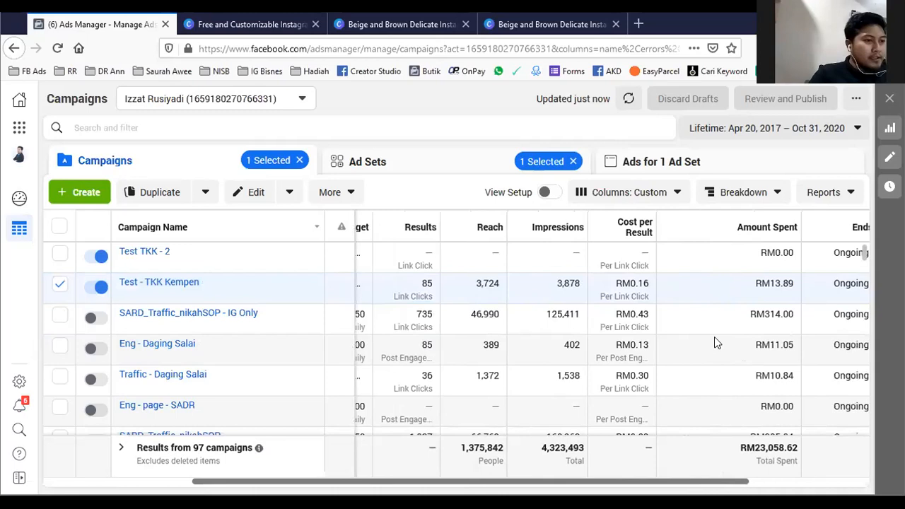
drag(798, 284, 749, 284)
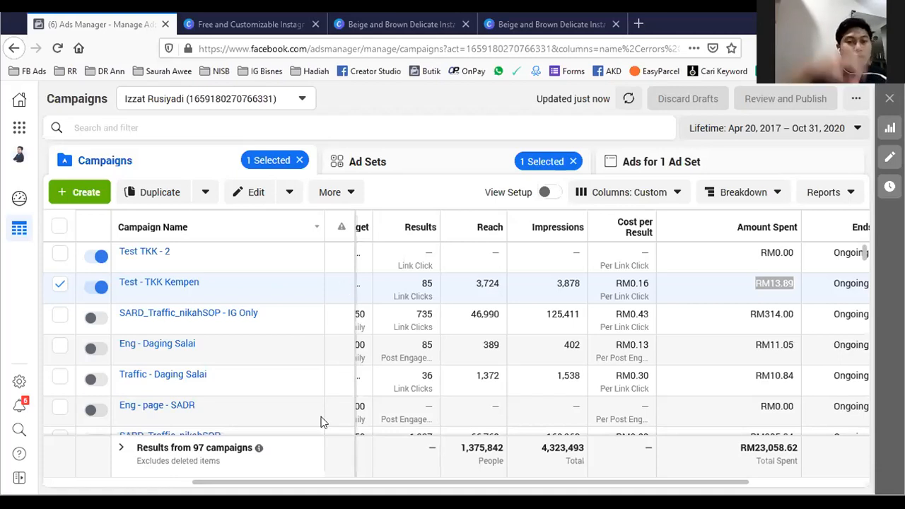
click(283, 75)
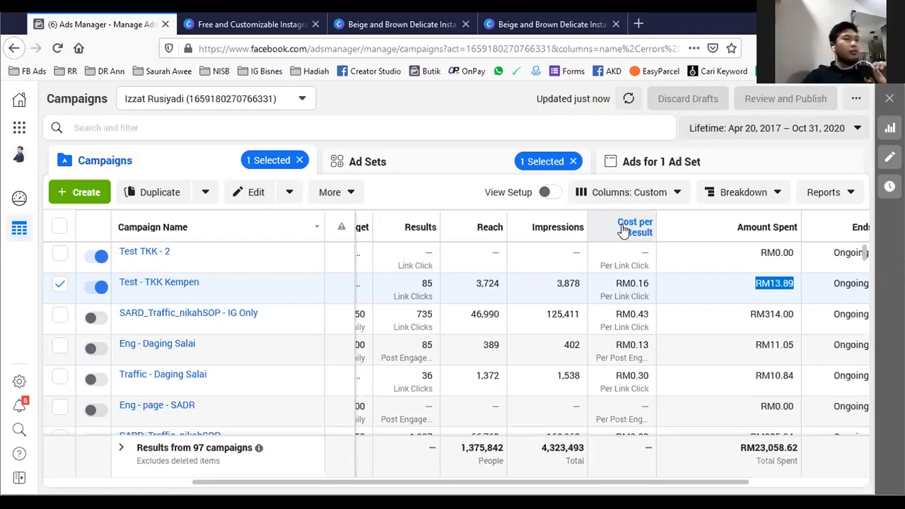
- Open campaign "Test - TKK Kempen" and compare the lifetime ad results of ad sets "26 - 28" and "23 - 25"
click(169, 283)
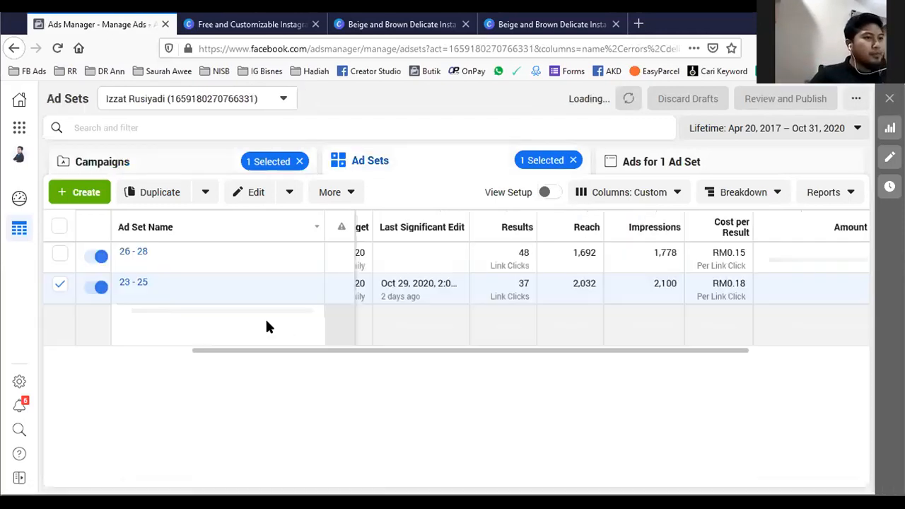
drag(460, 355, 406, 352)
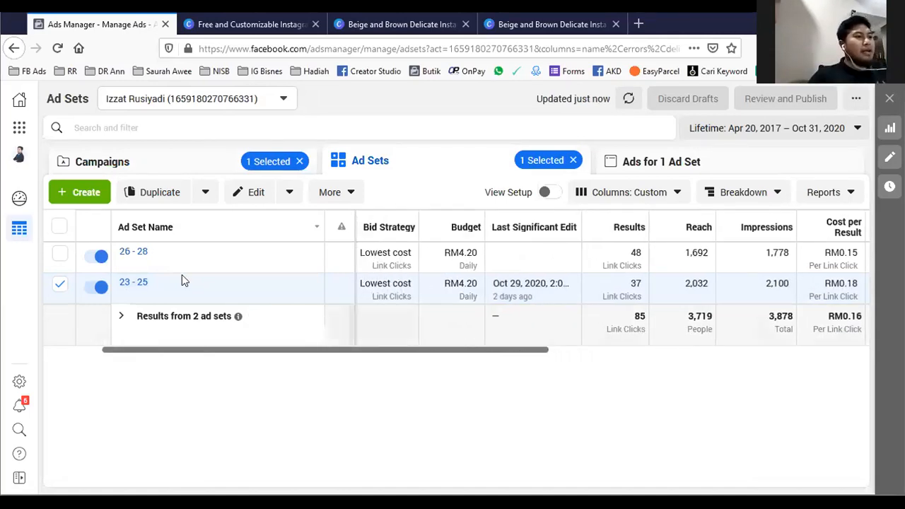
mouse_move(156, 269)
mouse_move(138, 290)
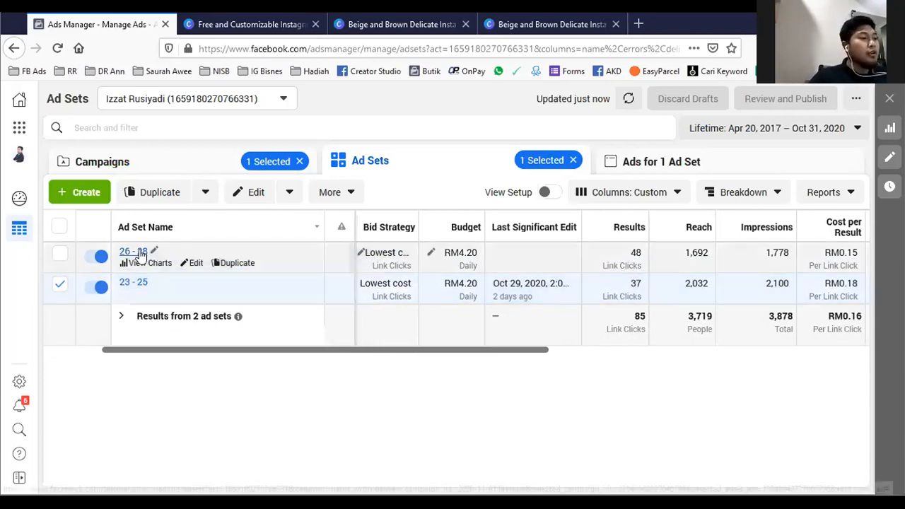
click(140, 253)
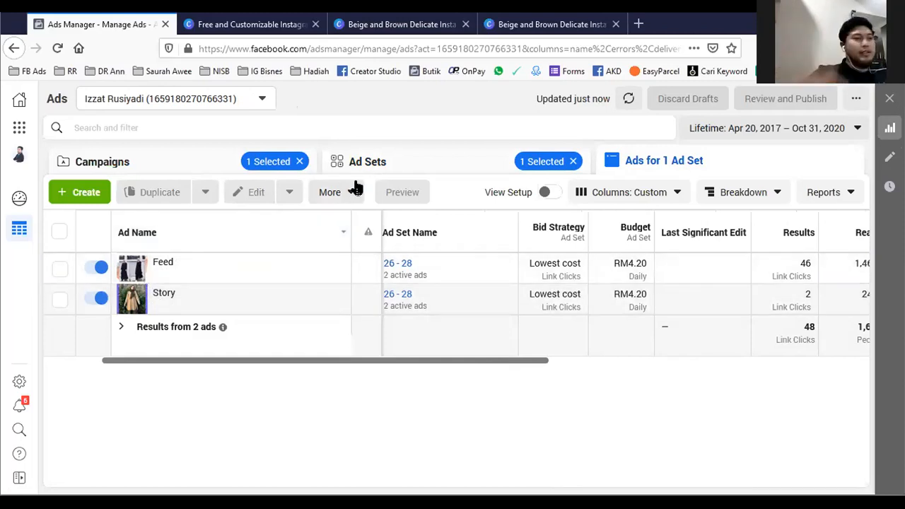
click(405, 164)
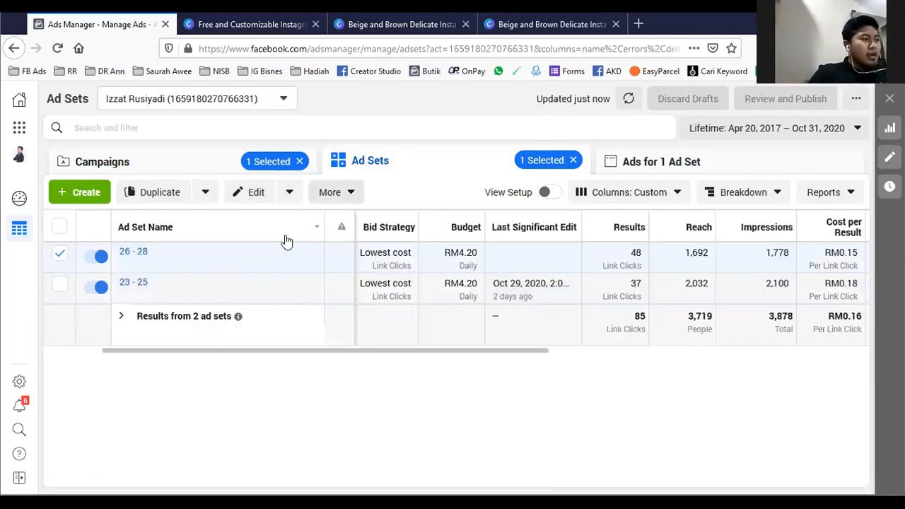
click(133, 284)
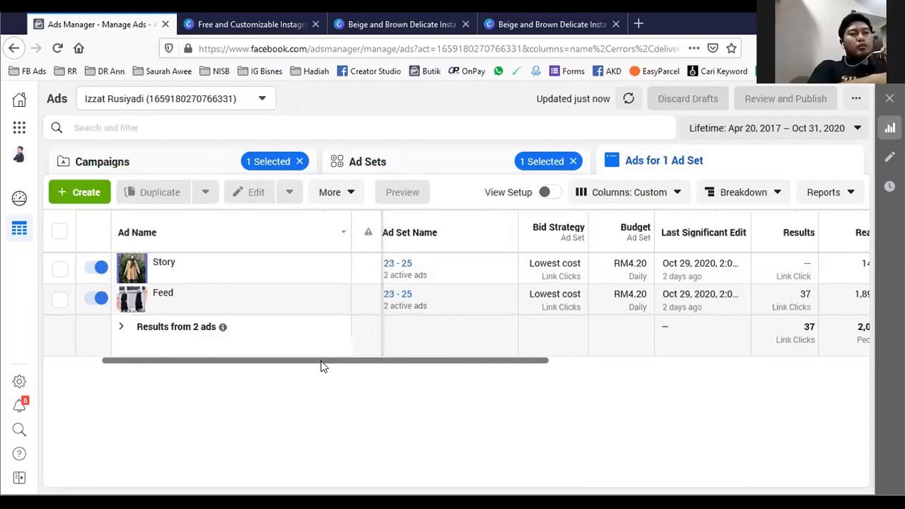
drag(337, 359, 415, 366)
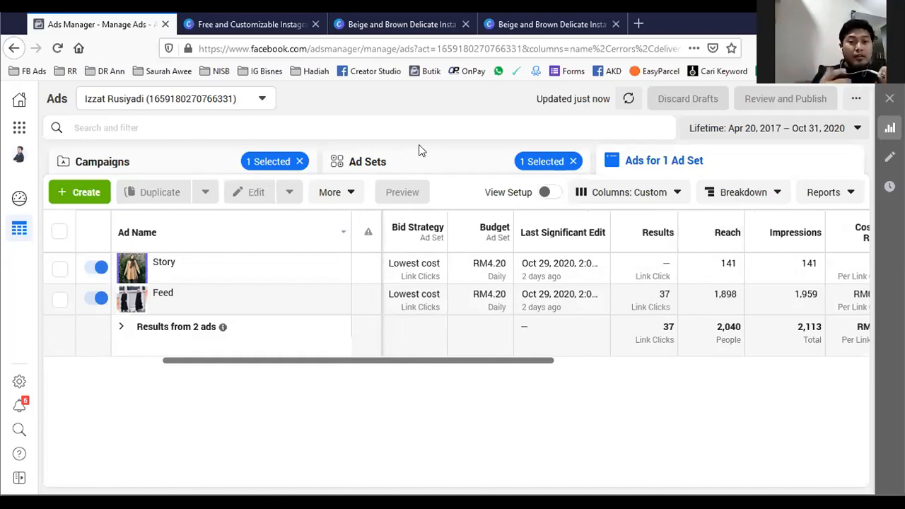
click(410, 161)
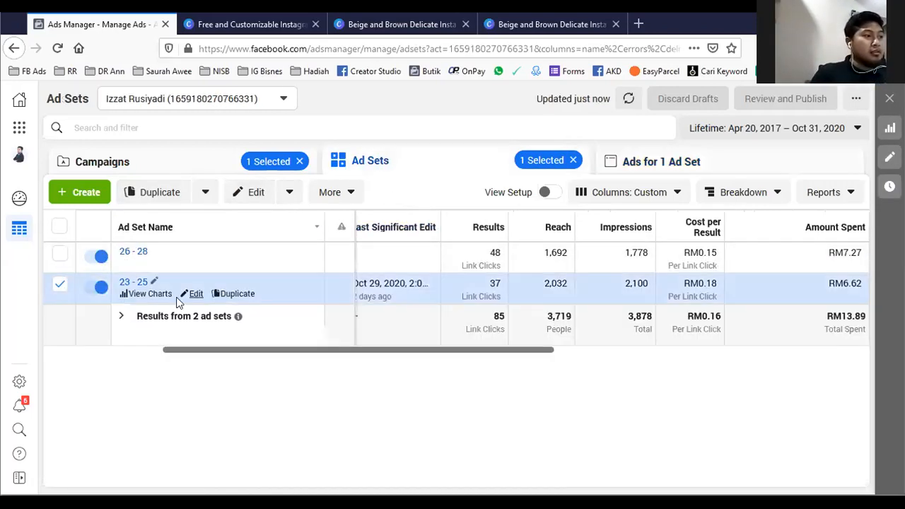
- Recheck the ads of ad set "26 - 28" and turn off ad set "23 - 25" in campaign "Test - TKK Kempen"
click(135, 253)
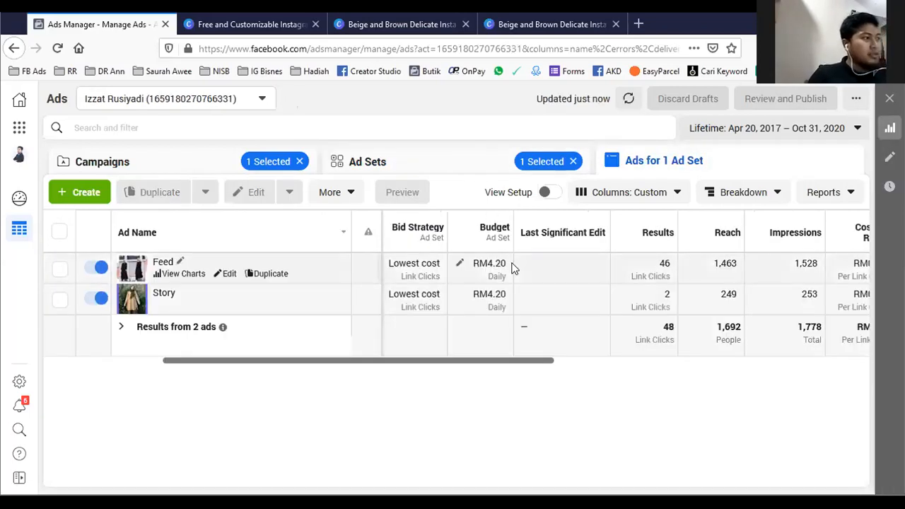
click(439, 158)
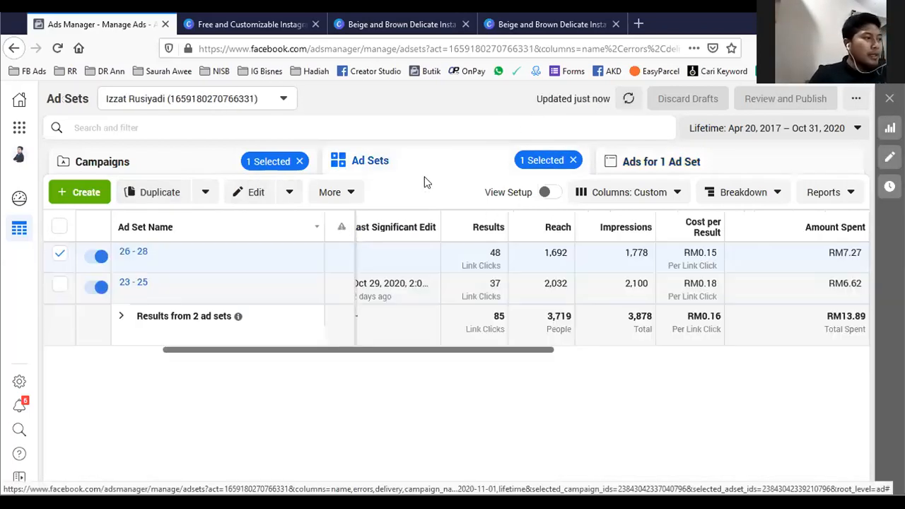
click(95, 287)
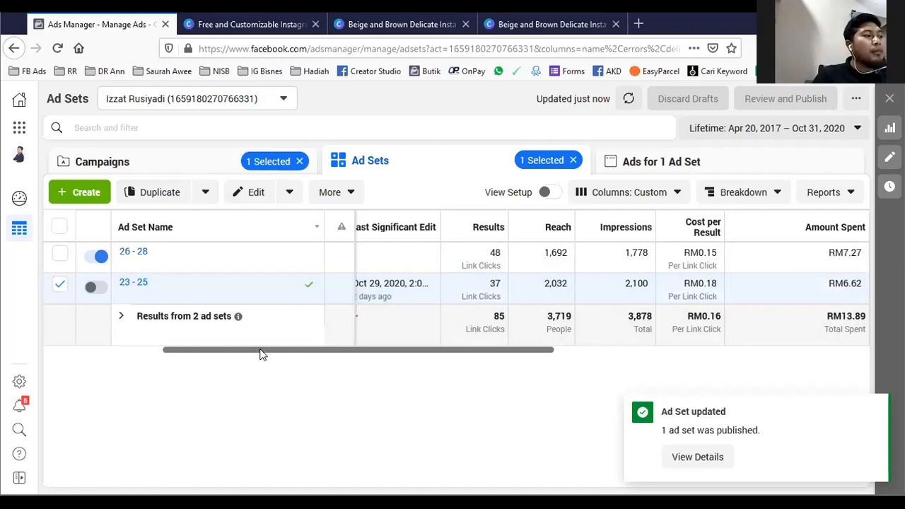
drag(260, 353, 202, 335)
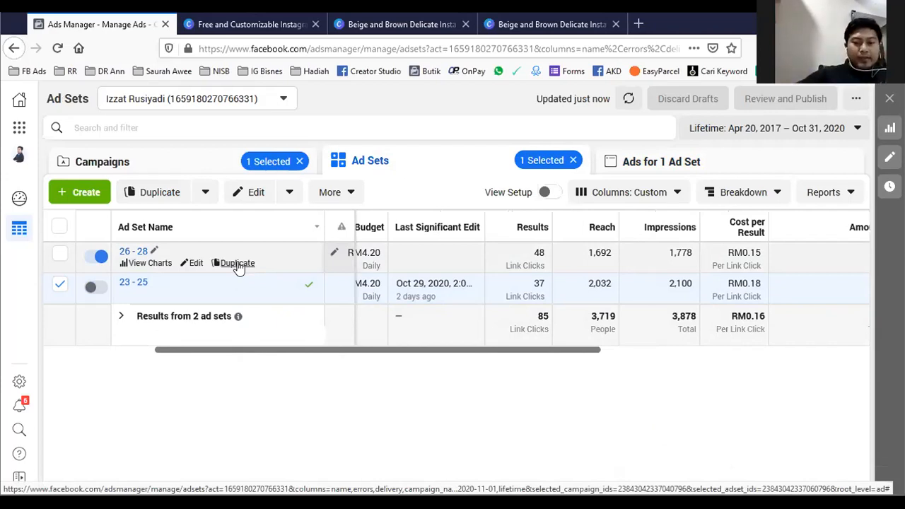
- Change the minimum age of ad set "23 - 25" to 26 and close the editor without publishing
mouse_move(159, 246)
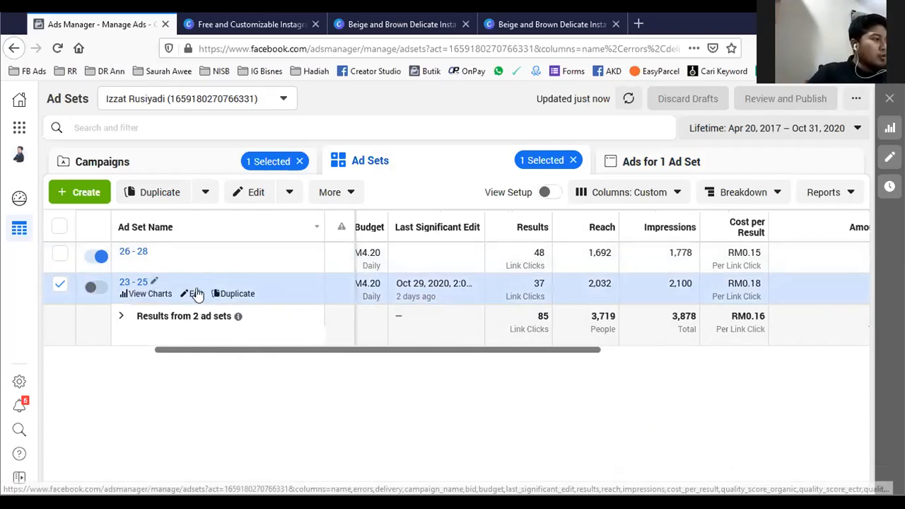
click(196, 293)
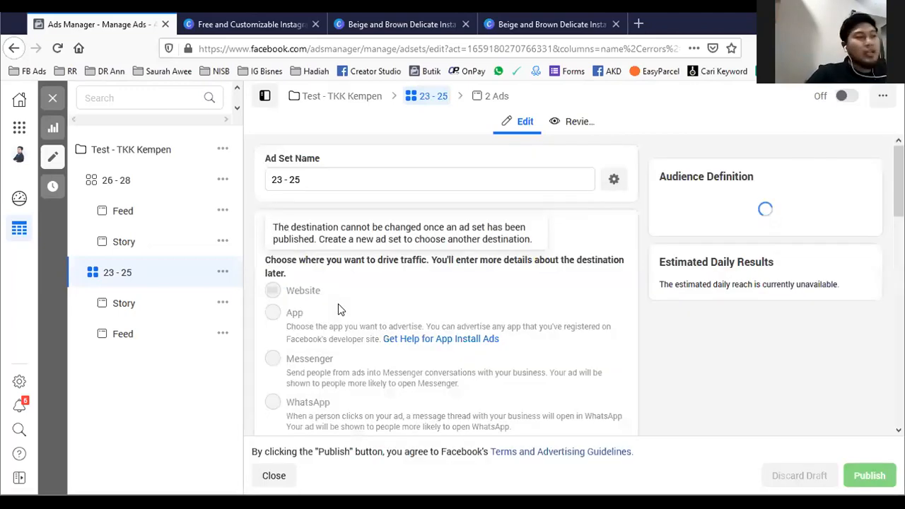
scroll(338, 309, down, 5)
scroll(338, 308, down, 5)
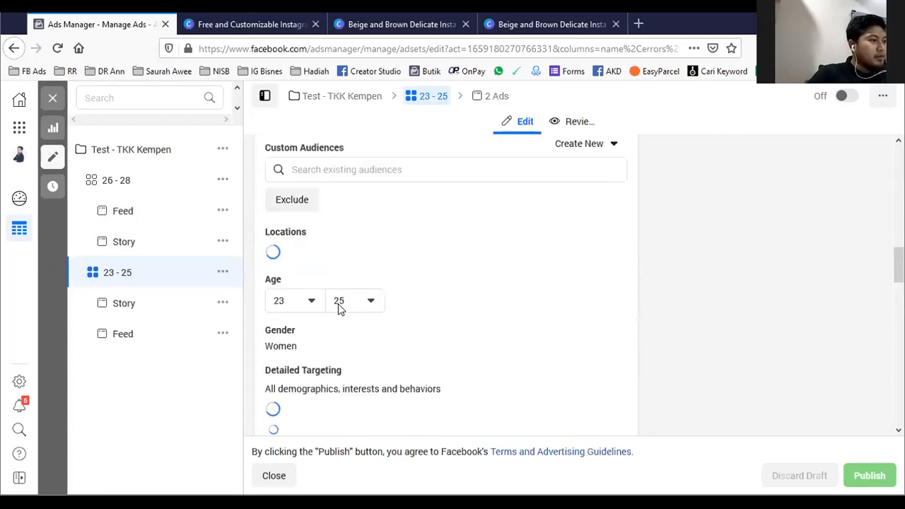
scroll(338, 309, down, 3)
scroll(315, 238, up, 6)
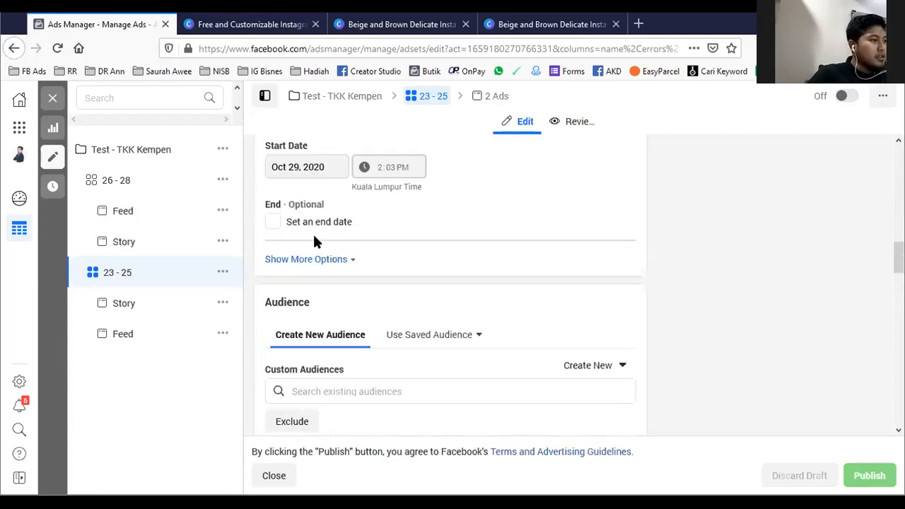
scroll(343, 339, down, 3)
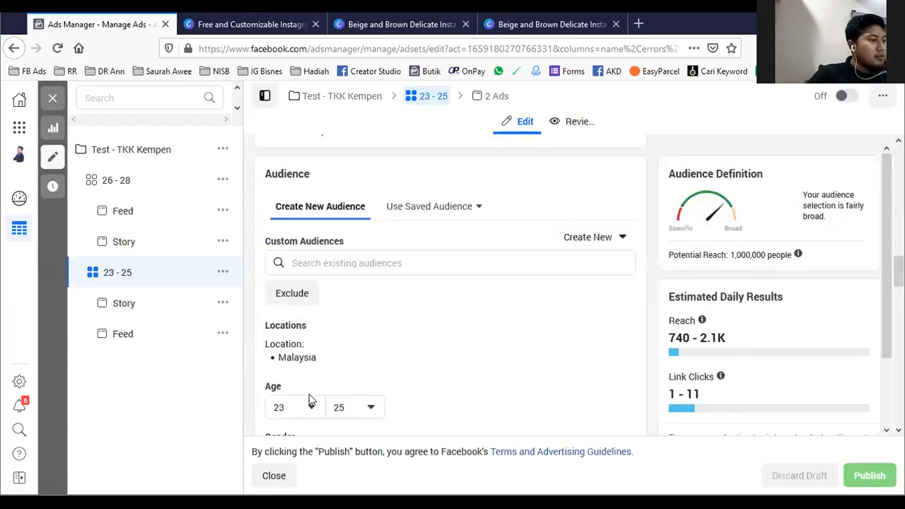
click(309, 406)
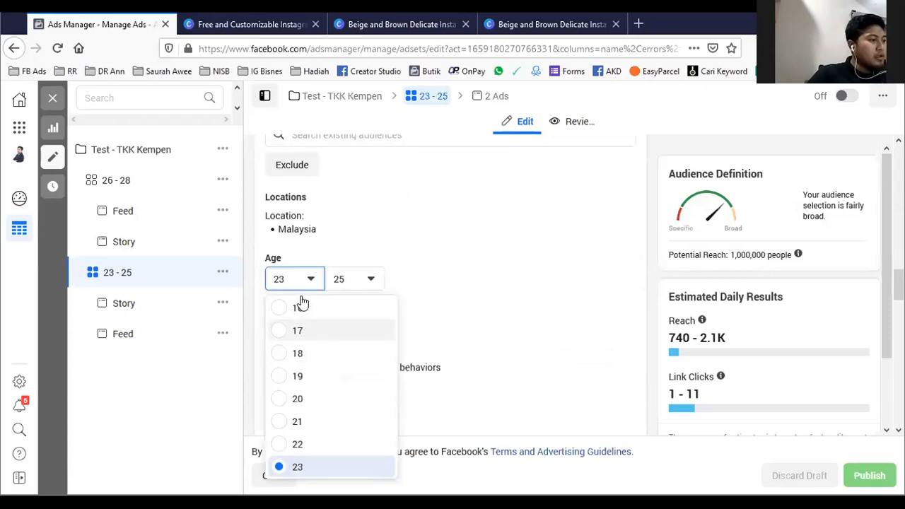
scroll(308, 382, down, 2)
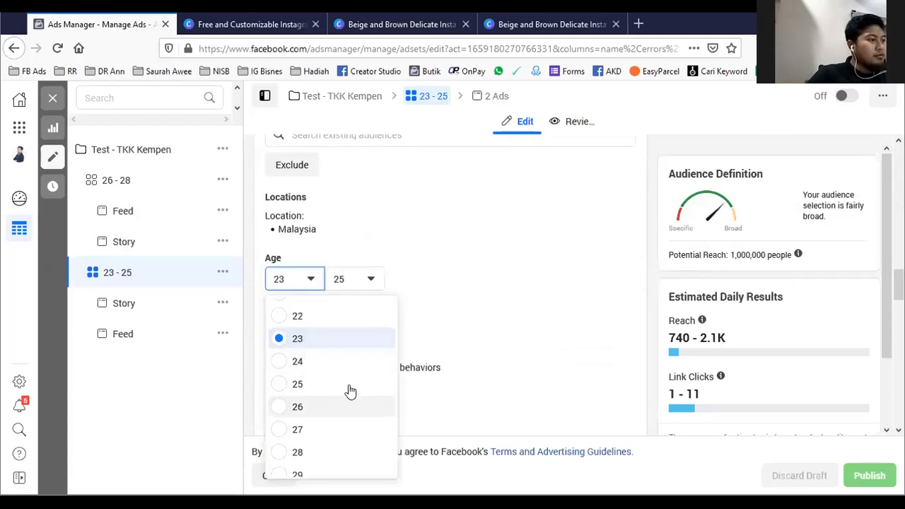
click(346, 397)
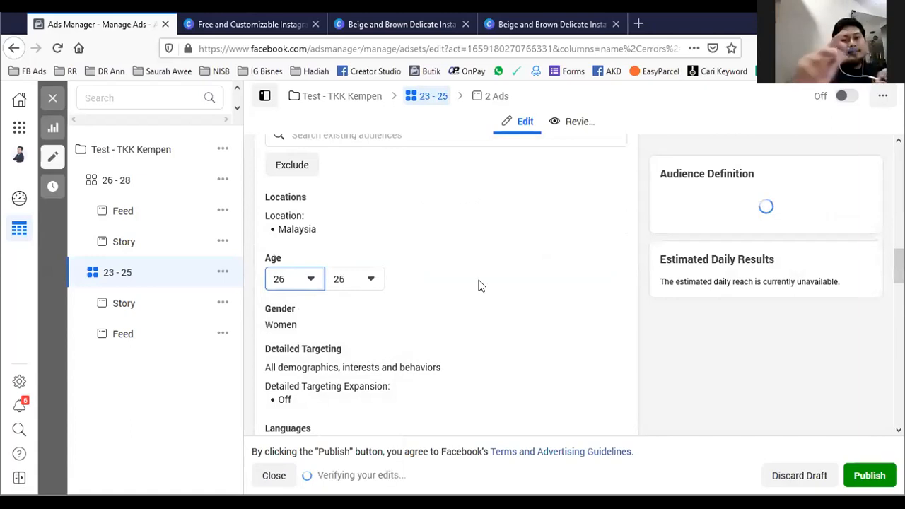
click(54, 103)
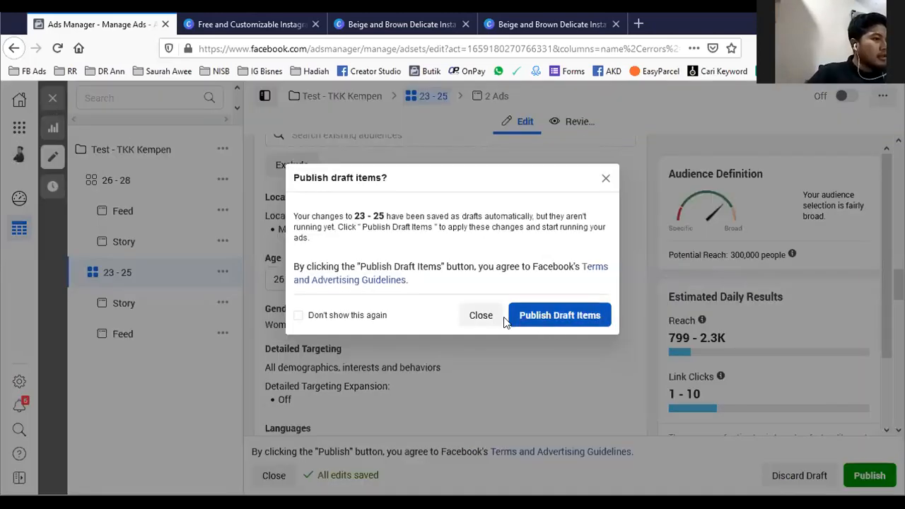
click(479, 316)
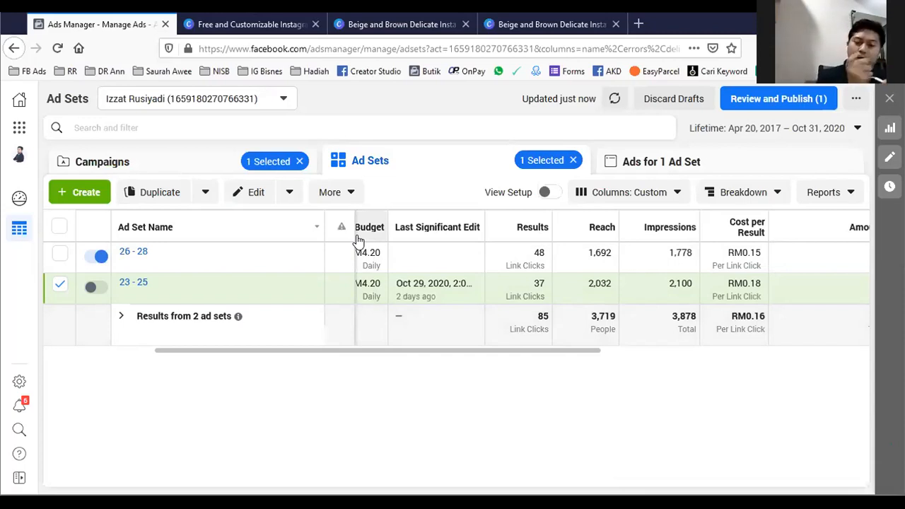
- Turn off ad set "26 - 28" and discard the account's unpublished drafts
click(94, 259)
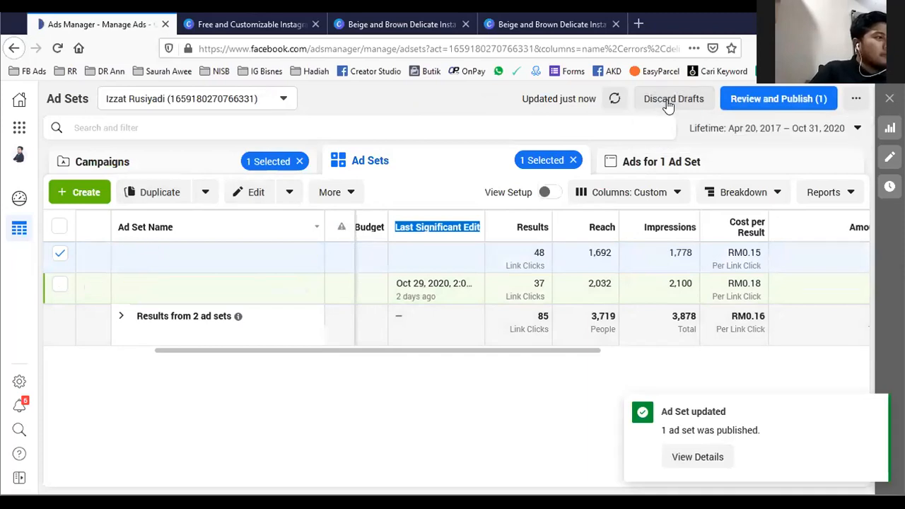
click(670, 101)
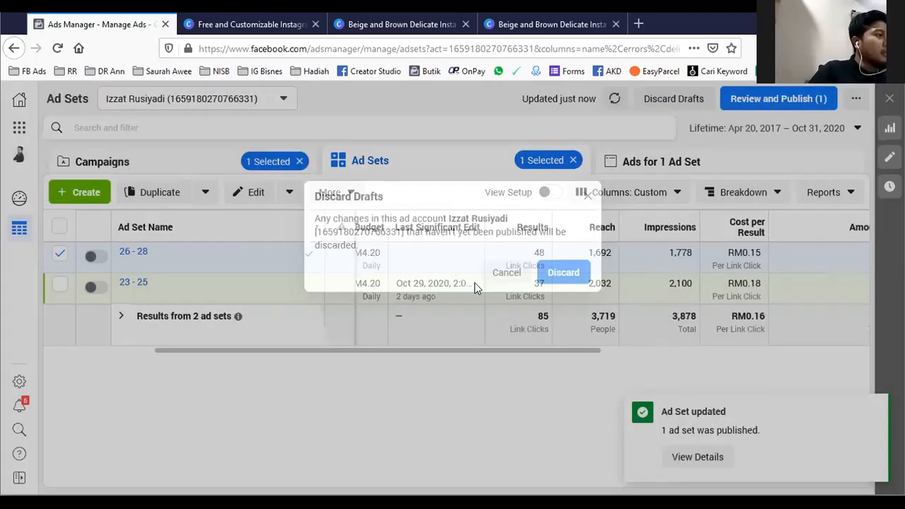
click(546, 276)
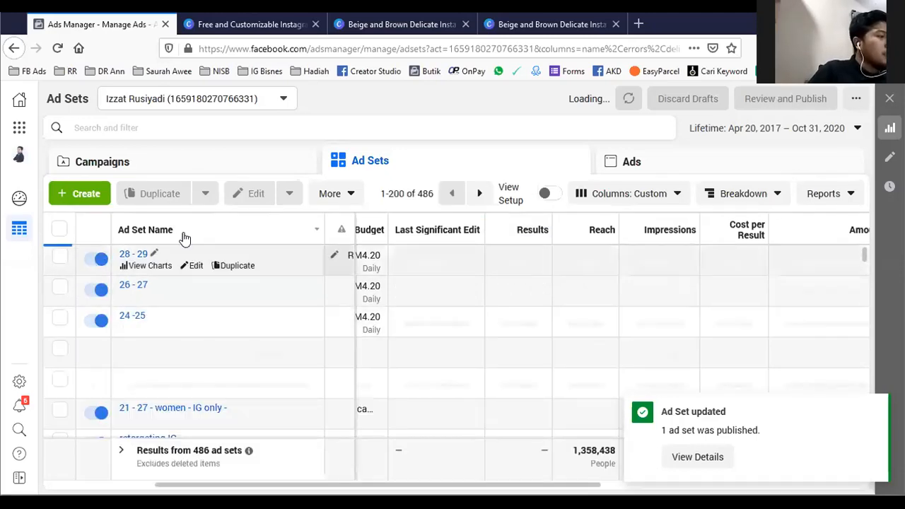
- Reopen campaign "Test - TKK Kempen" and open the detailed targeting of ad set "26 - 28" for editing
click(259, 162)
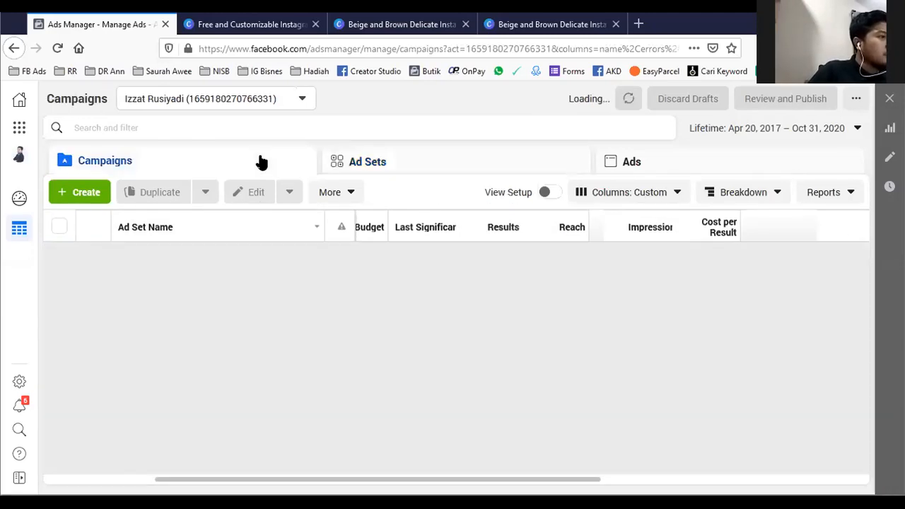
click(122, 283)
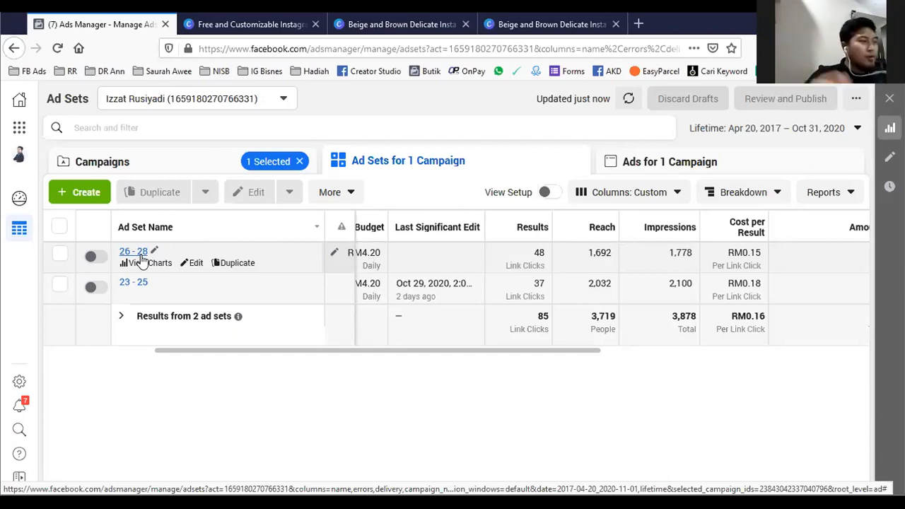
click(195, 263)
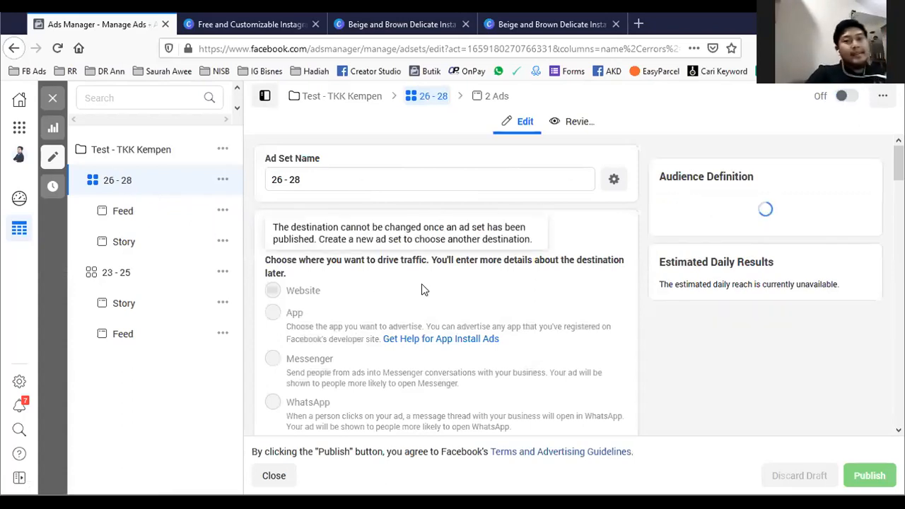
scroll(422, 286, down, 3)
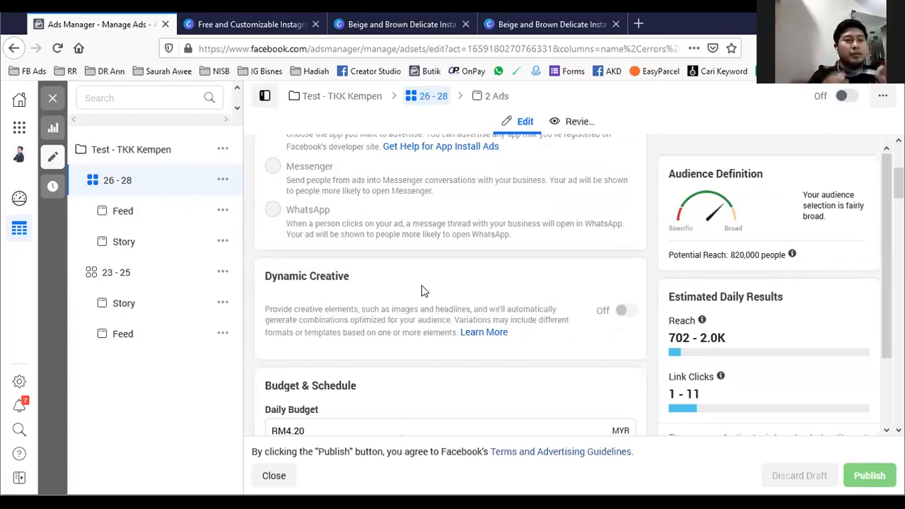
scroll(421, 285, down, 7)
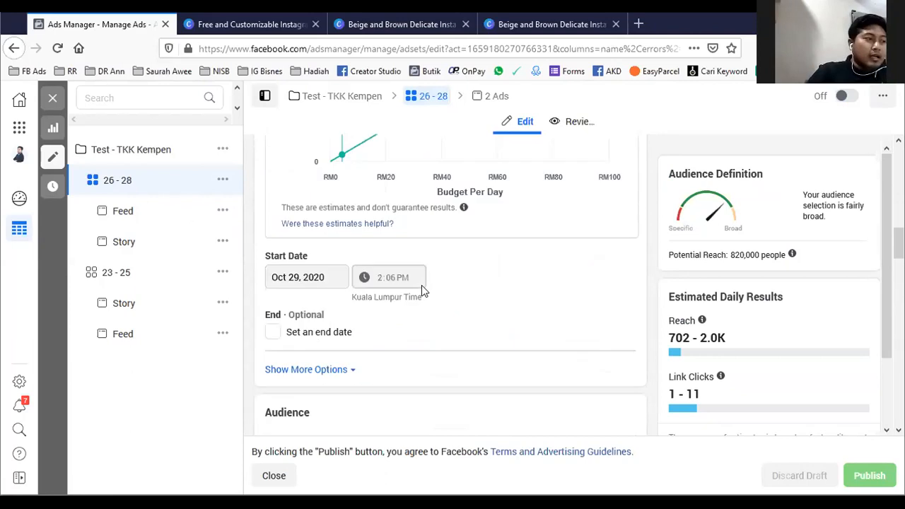
scroll(421, 290, down, 5)
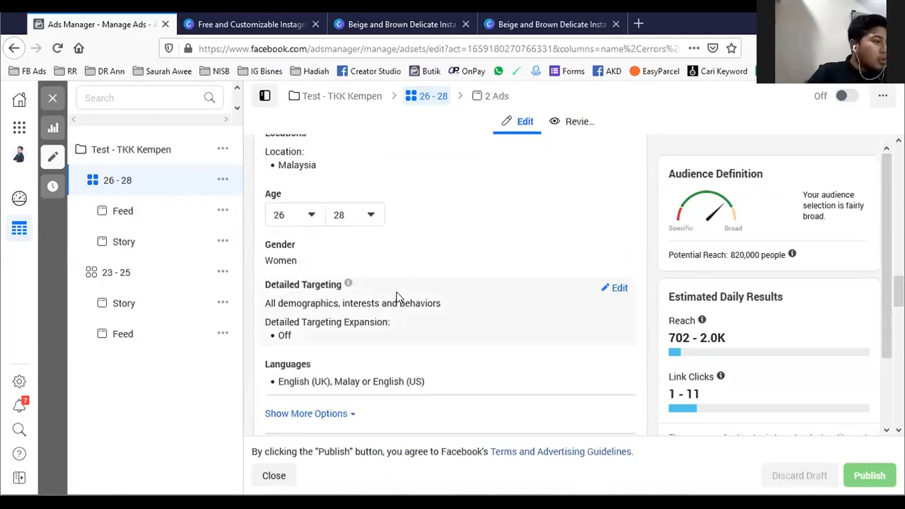
click(613, 293)
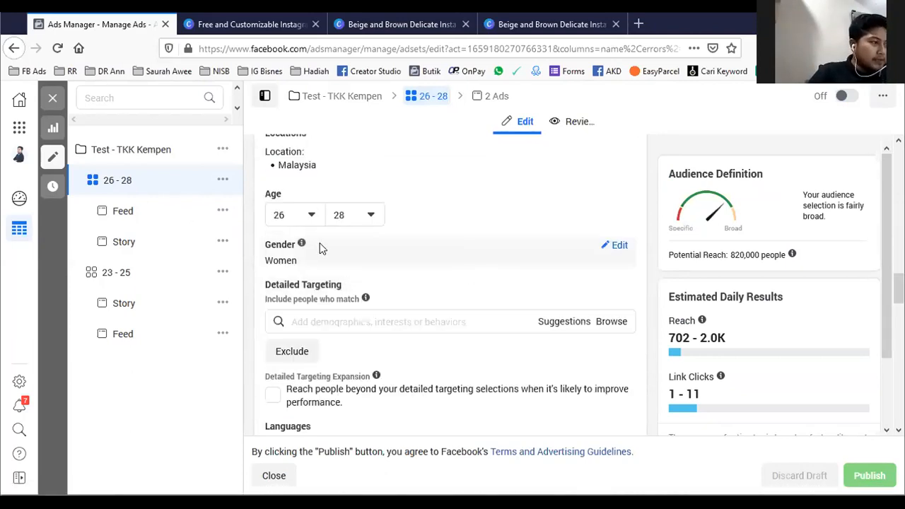
- Add the interest Neelofa to the detailed targeting of ad set "26 - 28"
click(313, 323)
text(neelof)
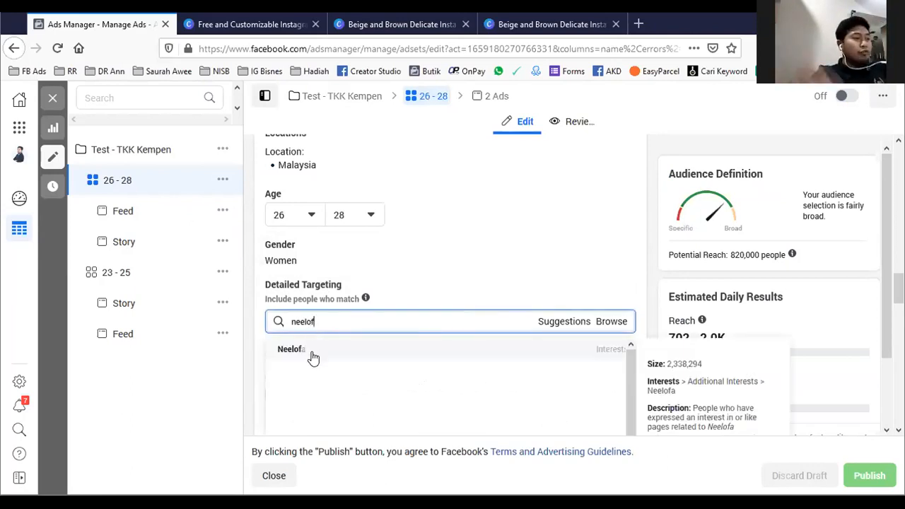
click(313, 357)
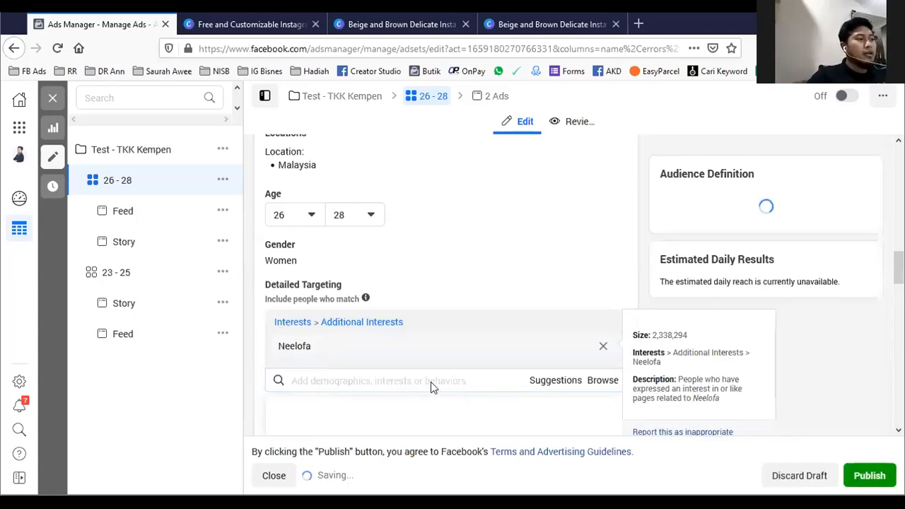
click(491, 272)
mouse_move(398, 347)
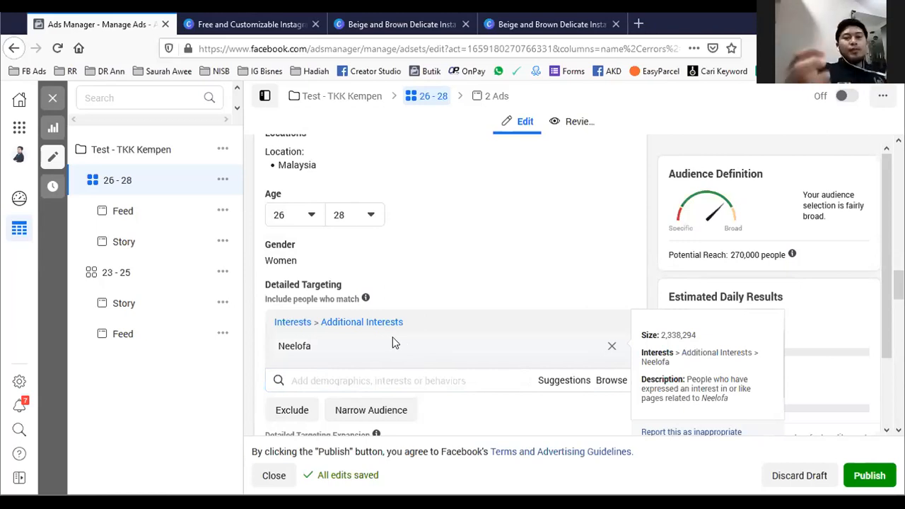
- Rename the ad set "26 - 28" as "26 - 28 - Neelofar"
scroll(446, 283, up, 10)
scroll(451, 290, up, 2)
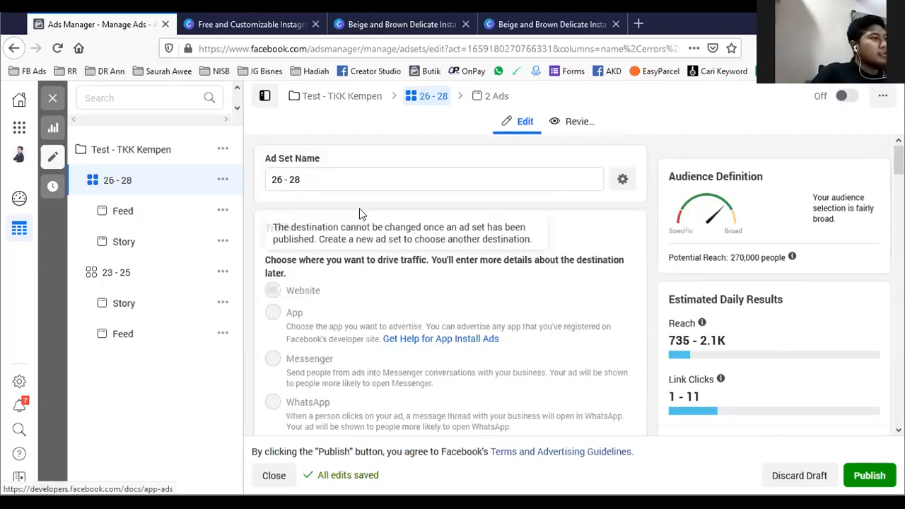
click(345, 181)
text(-)
text( N)
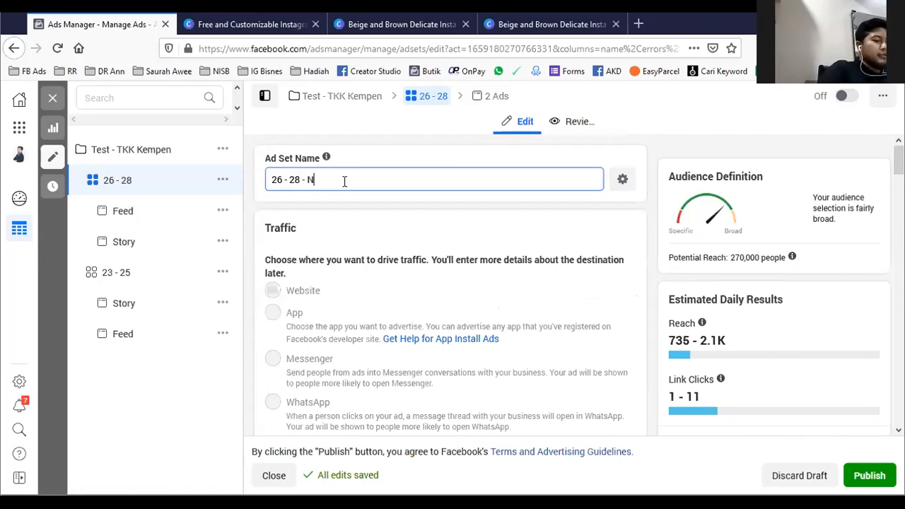
text(eelofar)
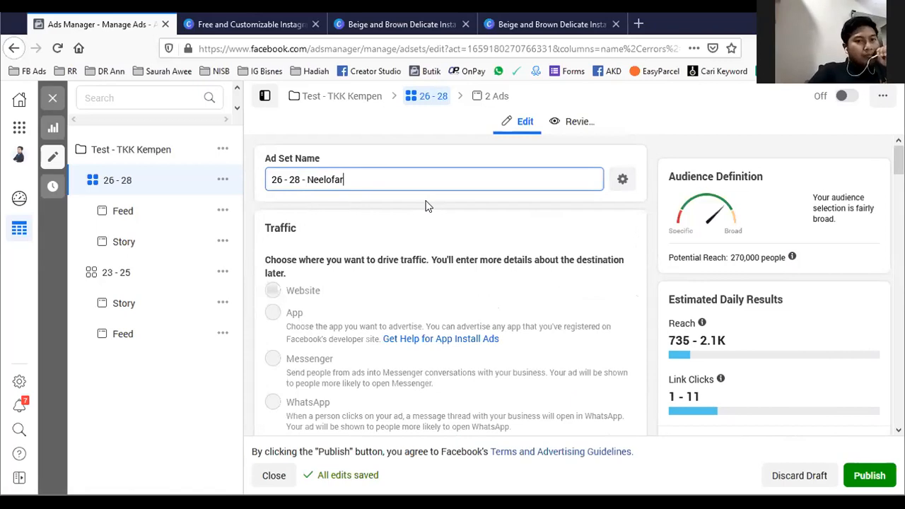
- Replace the Neelofa interest with Fesyen Muslimah in the detailed targeting and check the audience's potential reach
scroll(417, 348, down, 15)
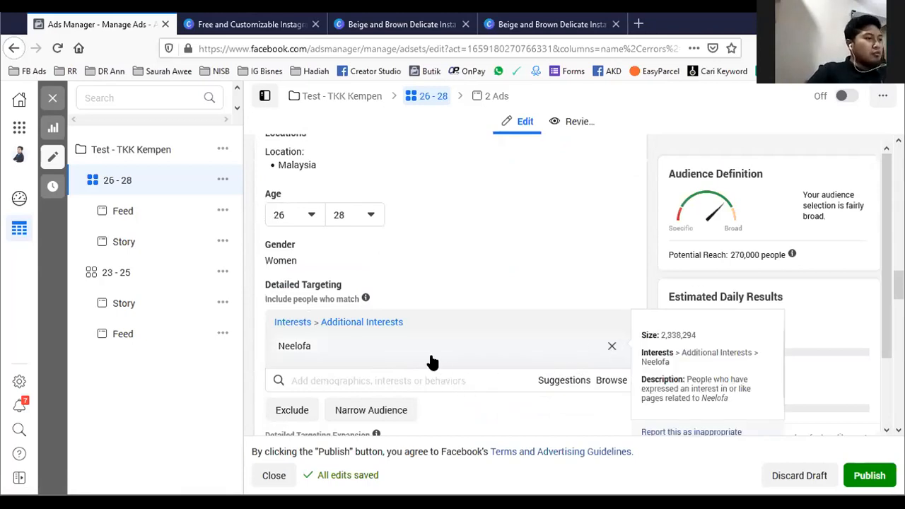
click(610, 348)
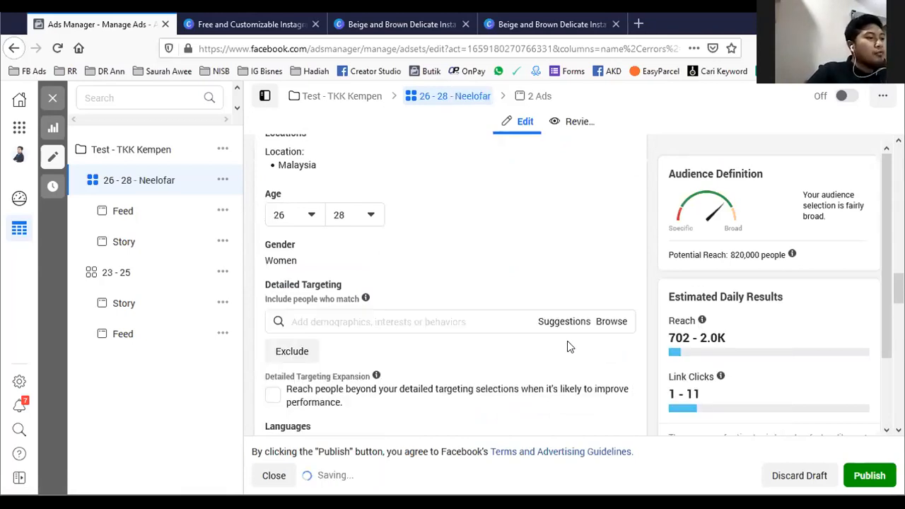
click(467, 316)
text(fesyen)
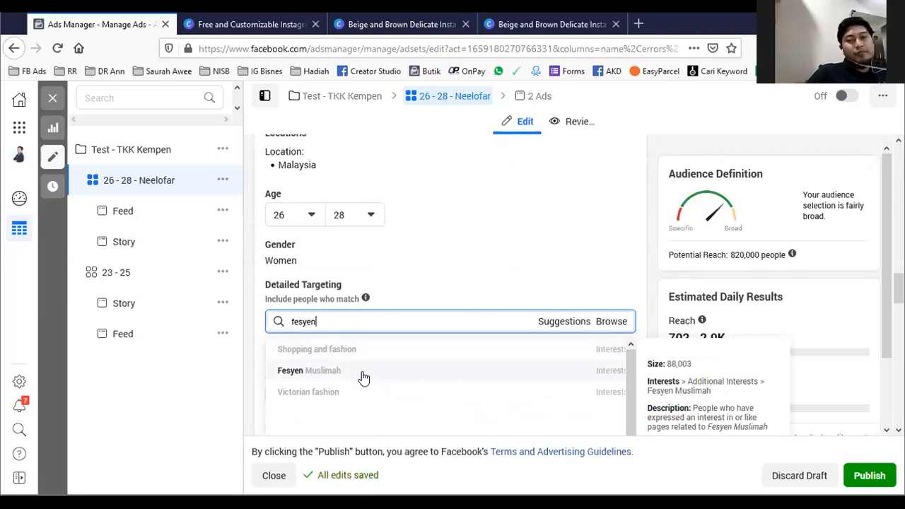
click(309, 371)
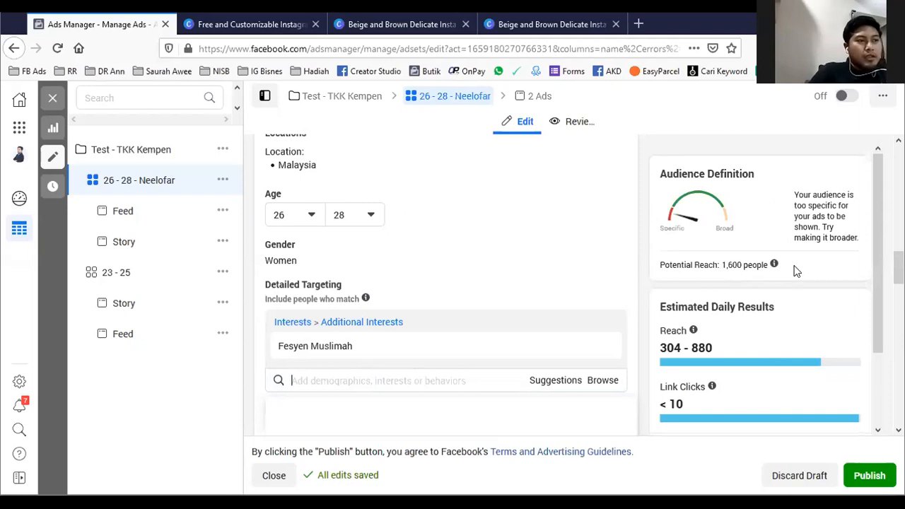
drag(767, 265, 718, 265)
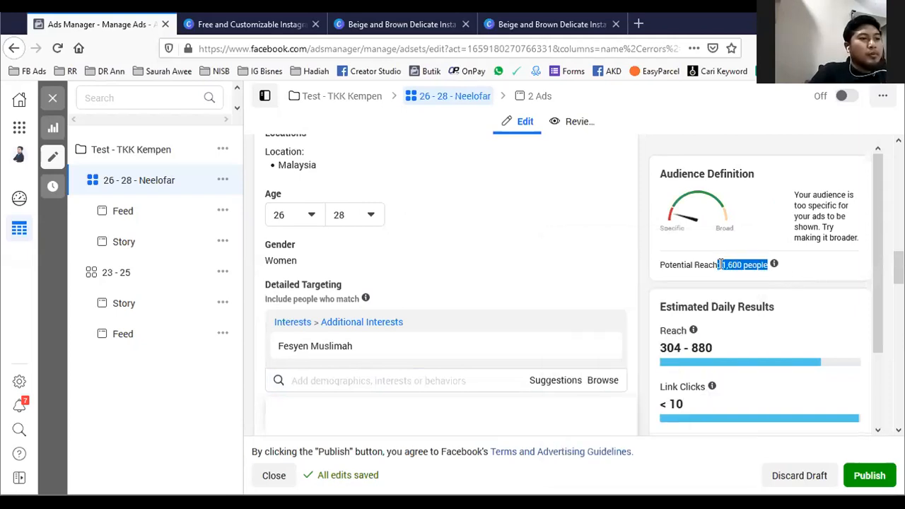
click(824, 284)
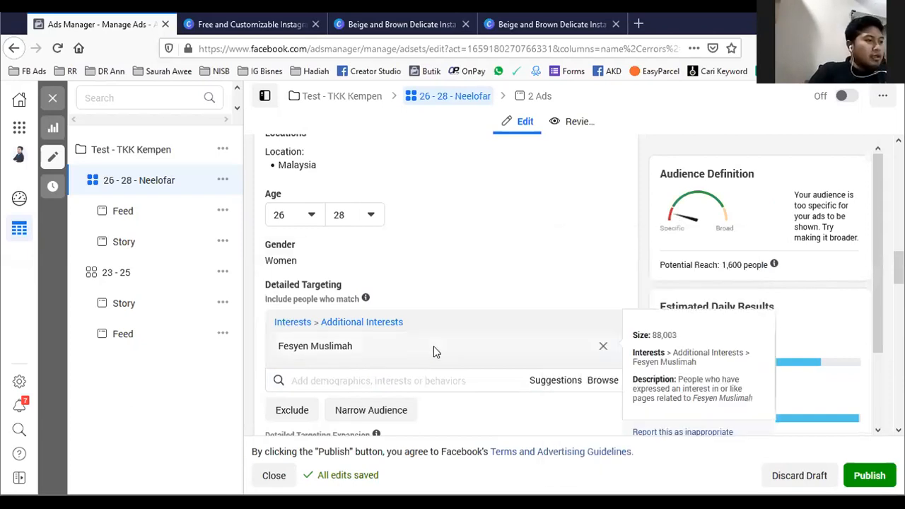
- Replace the Fesyen Muslimah interest with Shopping and fashion in the detailed targeting and check the audience's potential reach
click(415, 381)
text(fes)
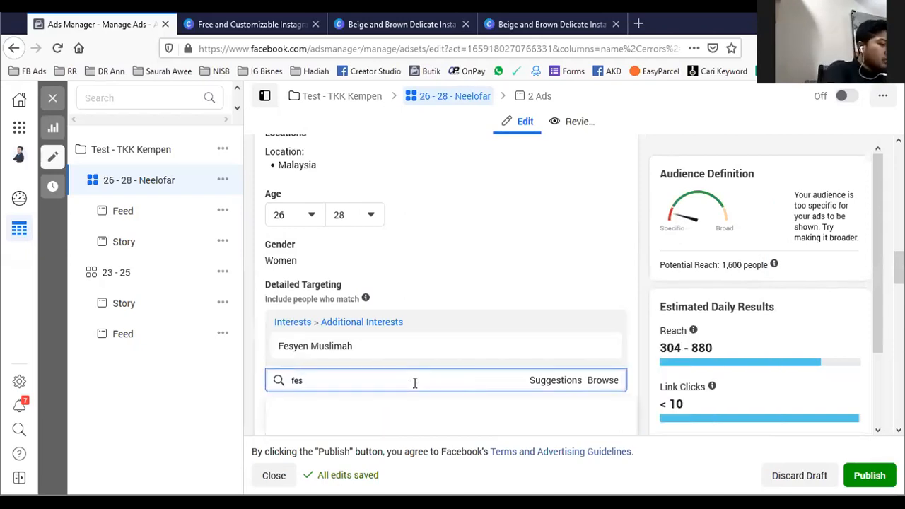
text(yen)
scroll(465, 237, down, 2)
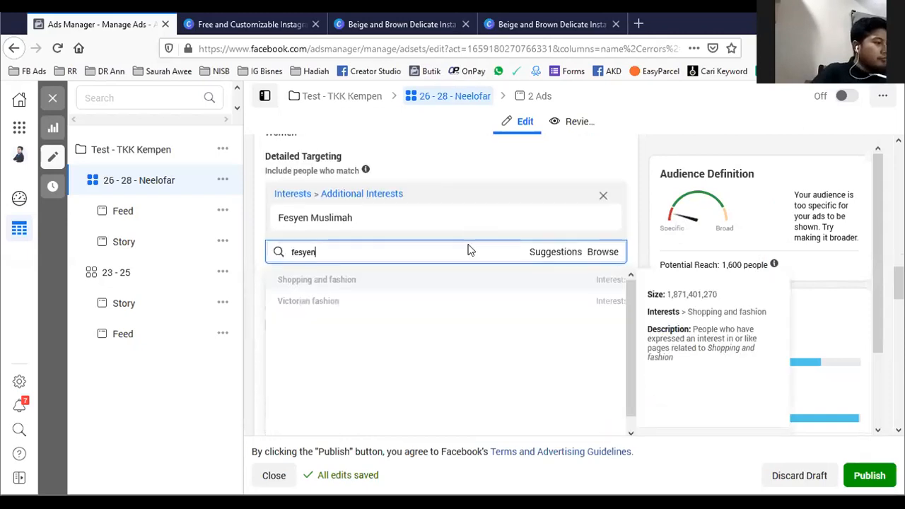
scroll(339, 368, up, 1)
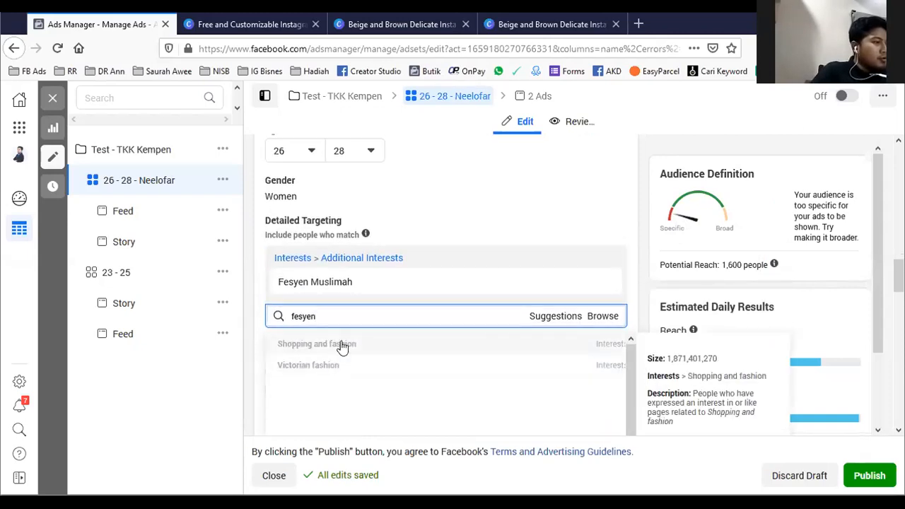
click(342, 345)
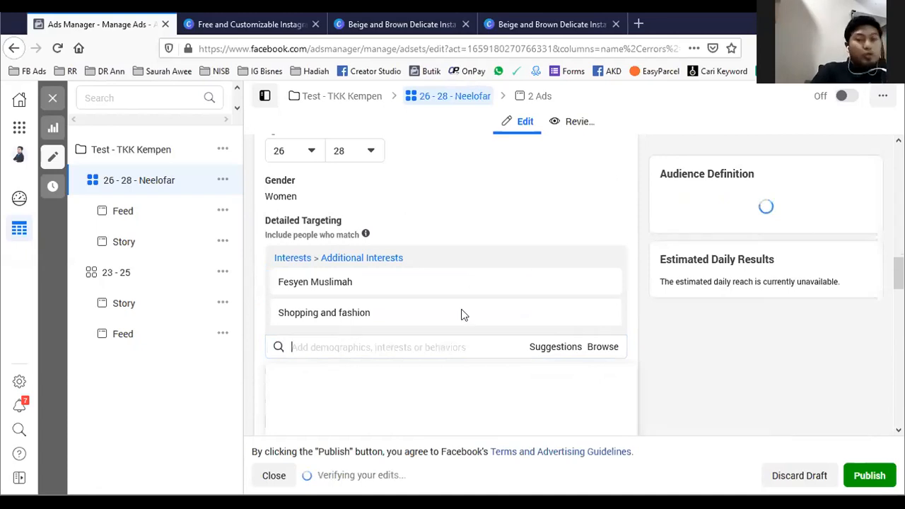
click(611, 282)
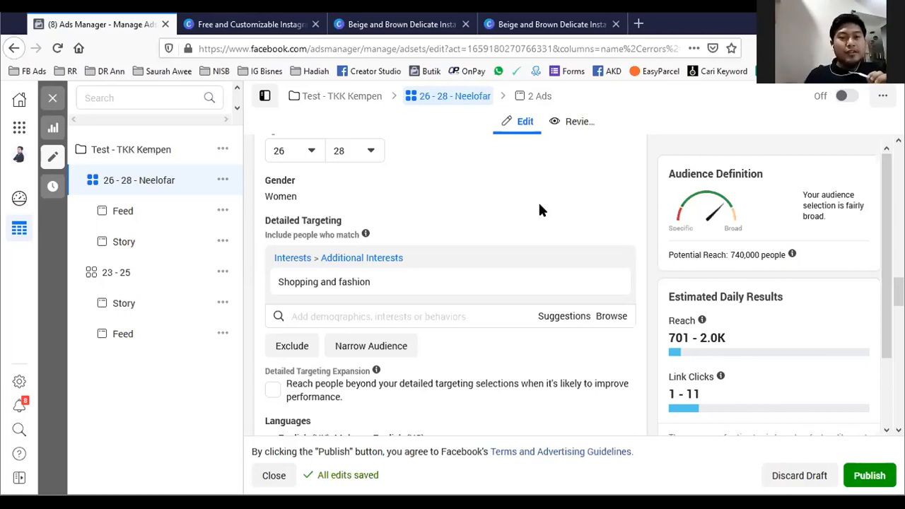
mouse_move(387, 287)
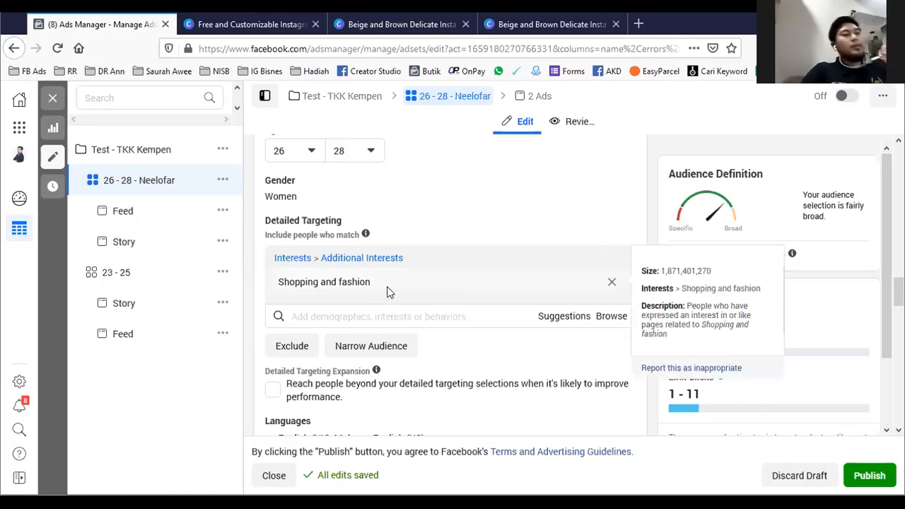
- Rename the ad set "26 - 28 - Neelofar" as "26 - 28 - faSHIN SH"
scroll(387, 292, up, 15)
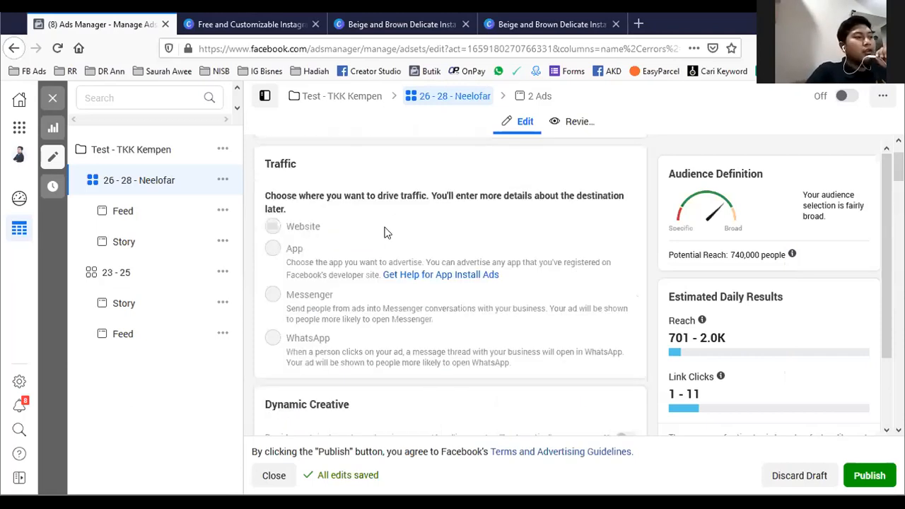
drag(360, 178, 309, 180)
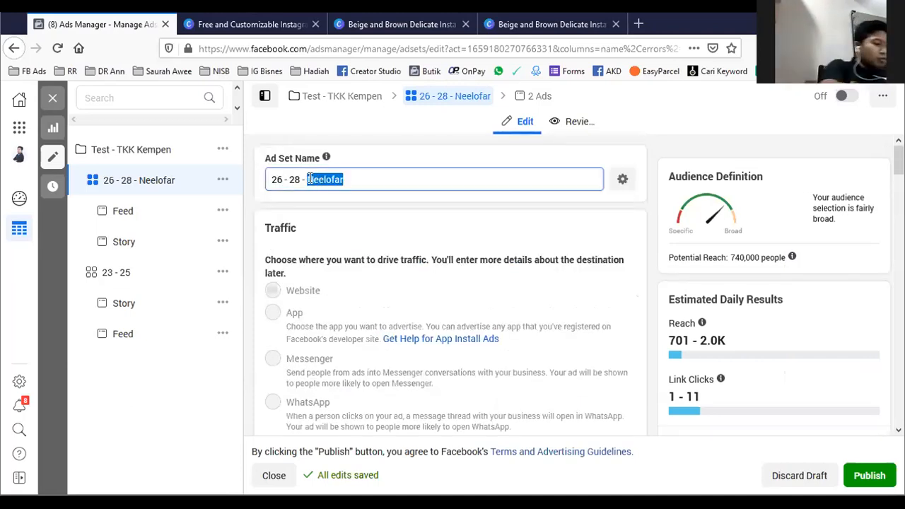
text(fa)
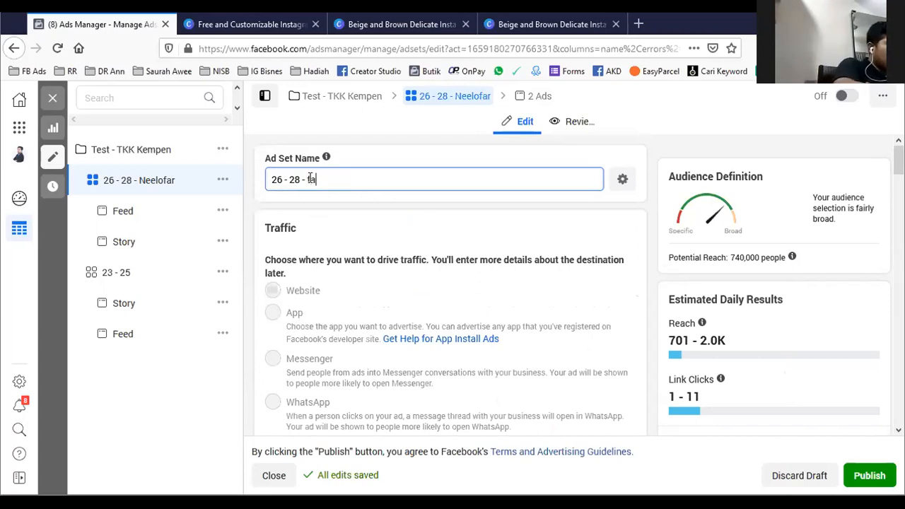
text(SHIN)
text( SH)
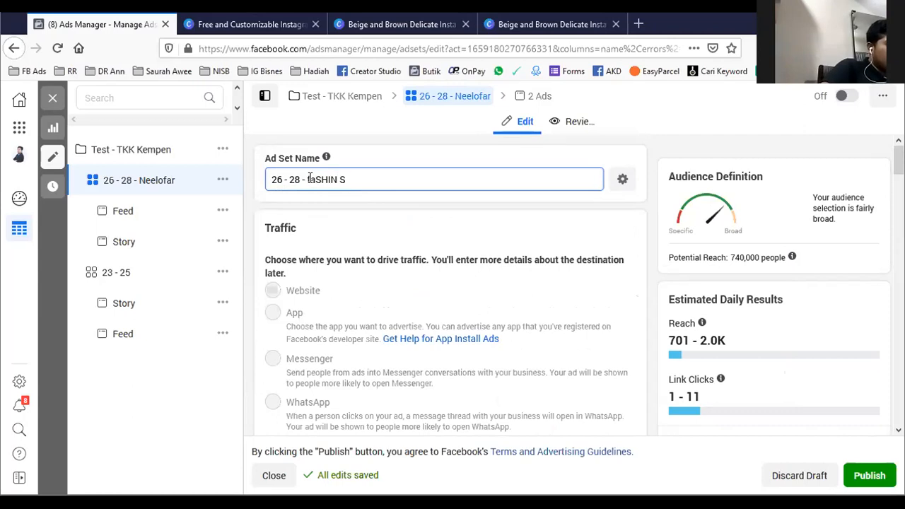
scroll(339, 219, down, 6)
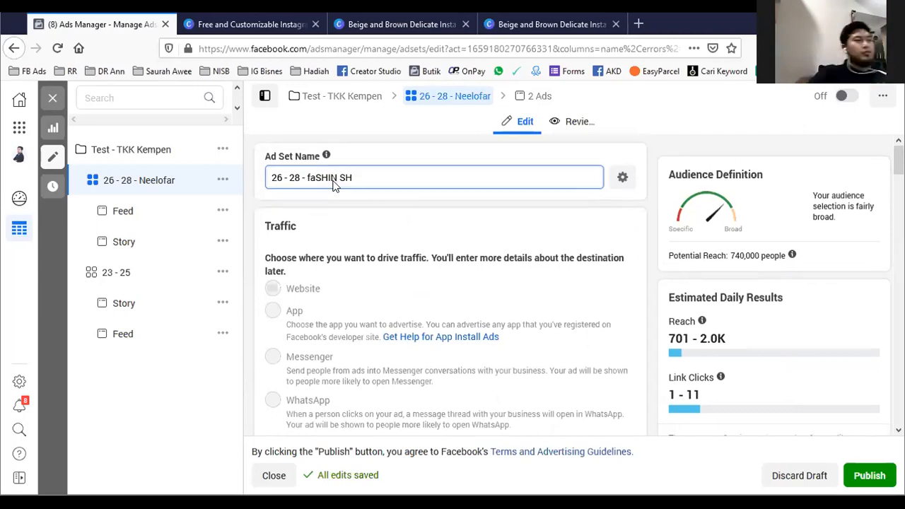
click(339, 220)
scroll(344, 228, down, 3)
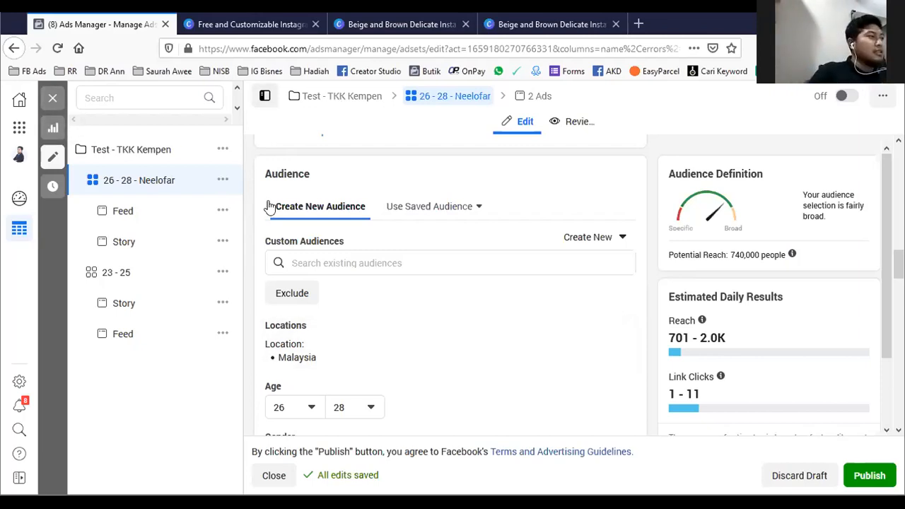
- Close the ad set editor without publishing and discard all draft changes
click(53, 99)
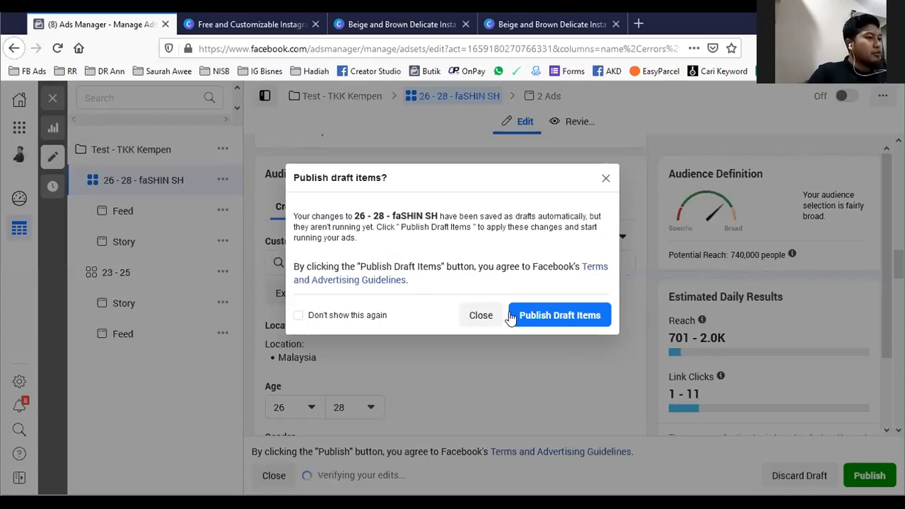
click(480, 316)
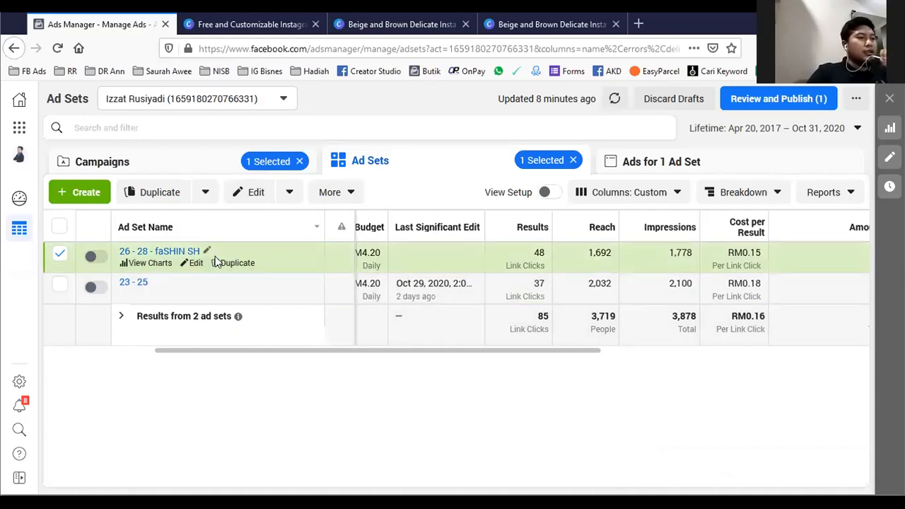
click(665, 99)
click(543, 273)
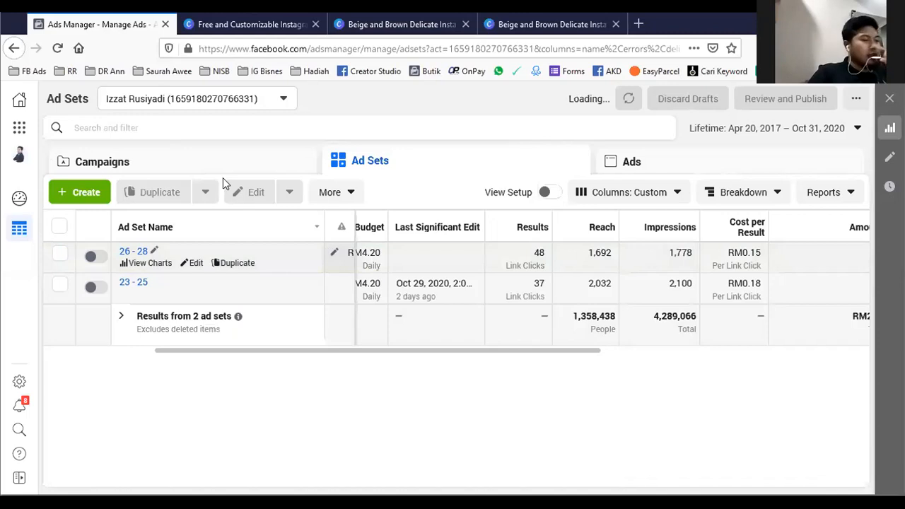
- Turn on ad set "26 - 28" in campaign "Test - TKK Kempen" and return to the campaign list
click(228, 164)
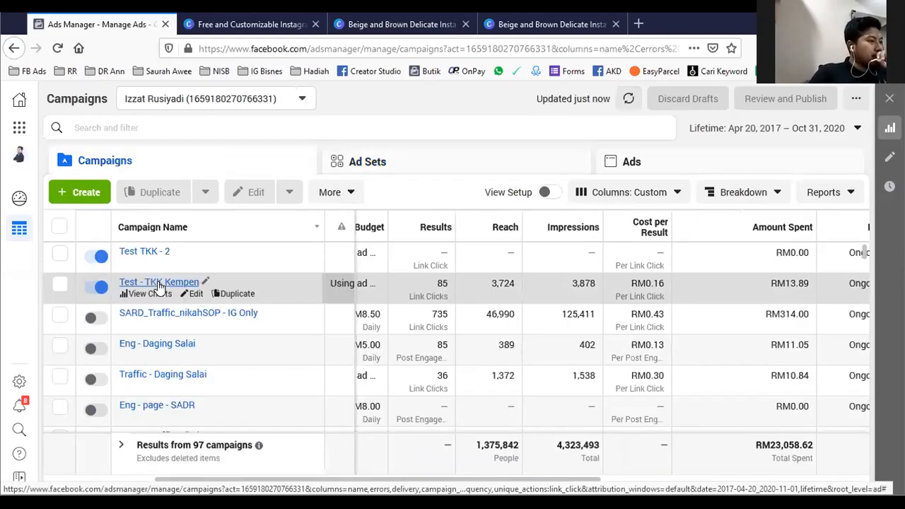
click(158, 287)
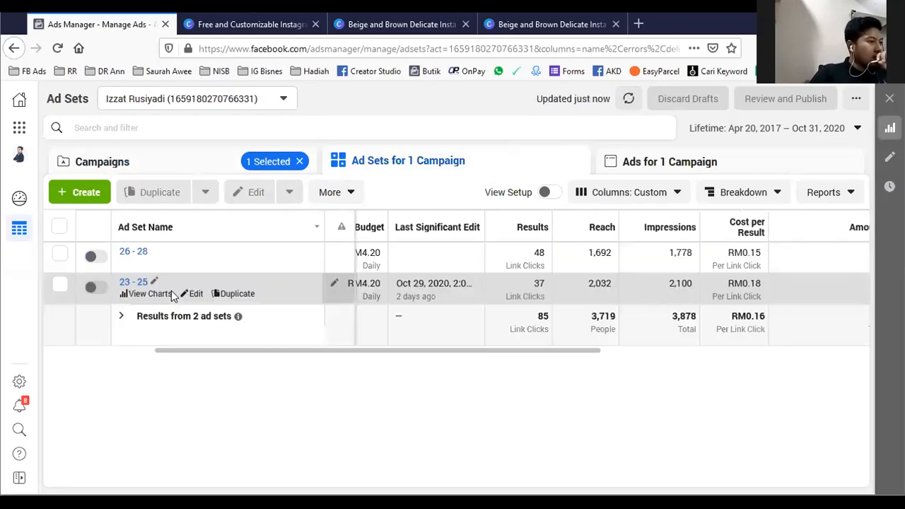
drag(430, 350, 398, 355)
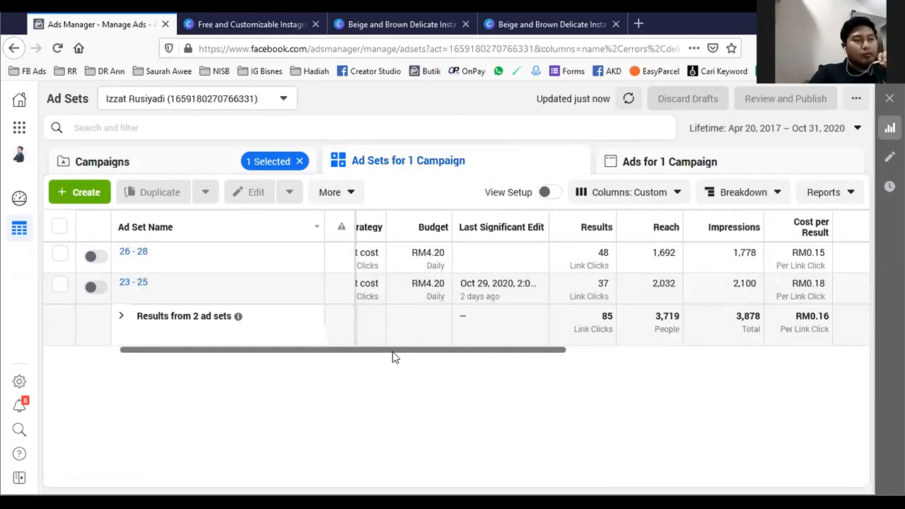
drag(395, 351, 449, 352)
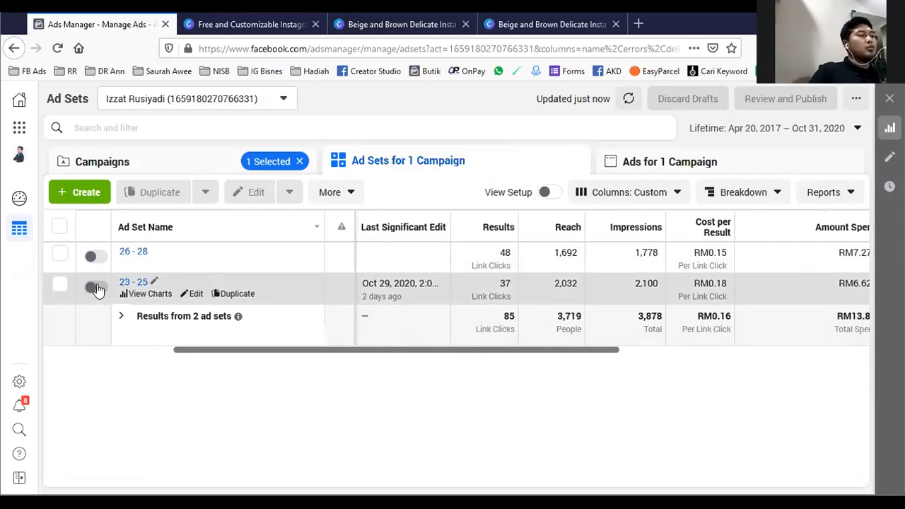
click(98, 259)
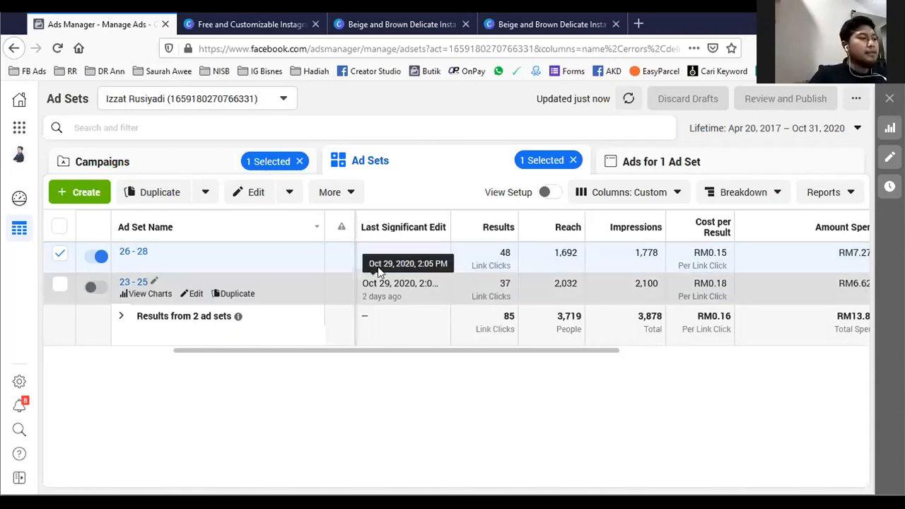
click(203, 167)
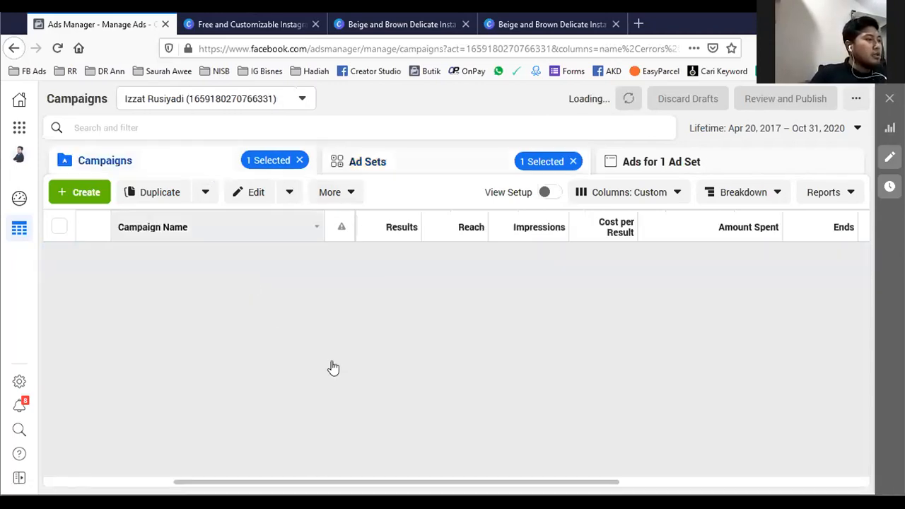